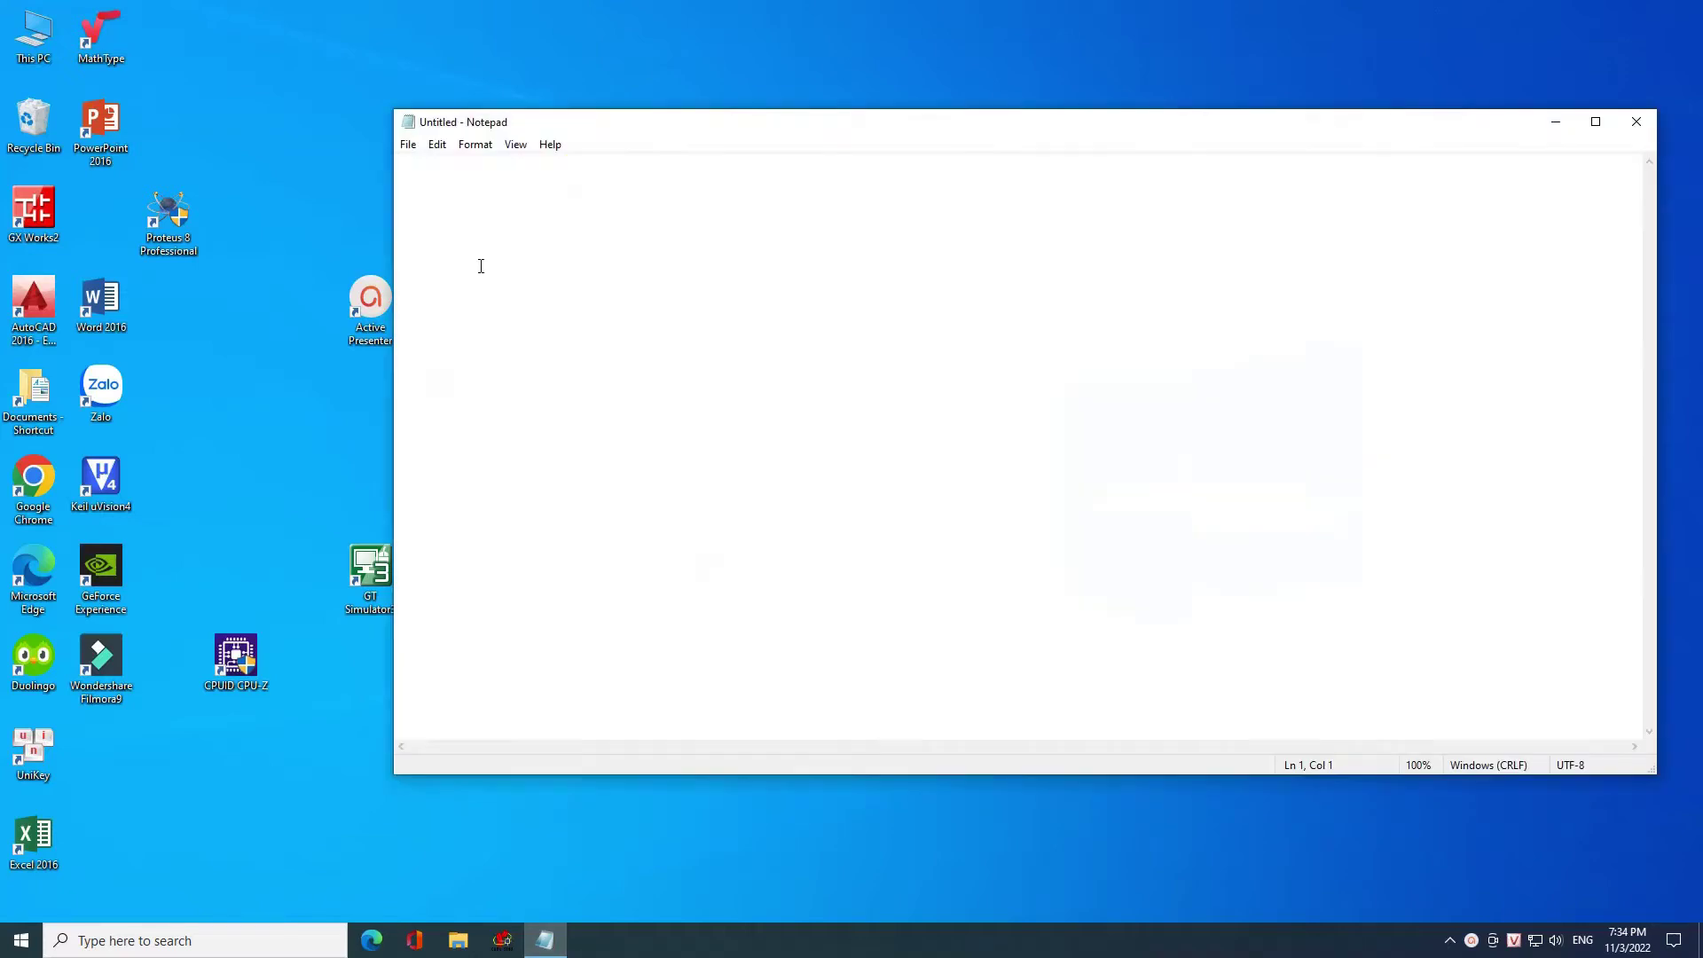
# Type a Vietnamese introduction to the three-phase star-delta starter in Notepad, then return to CADe_SIMU
pyautogui.write('xin chào mn ')
pyautogui.write('hôm nay mình sẽ hướng dẫn mọi người vẽ mạch khởi động động cơ 3 pha sao tam giác')
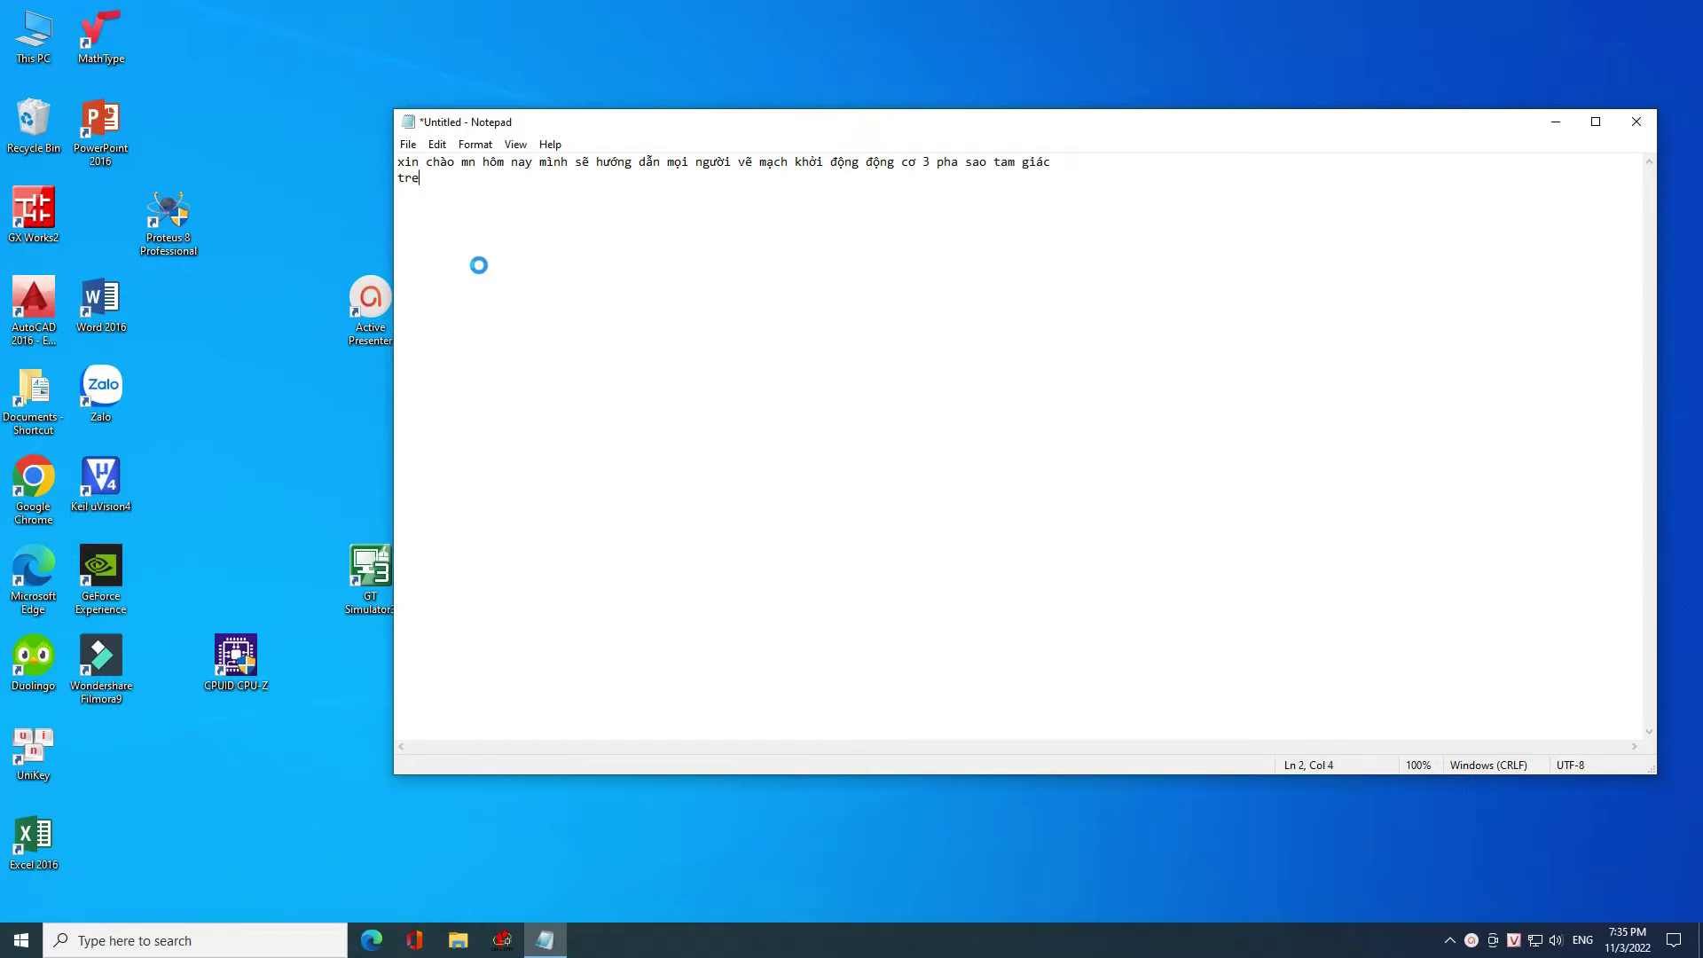
pyautogui.write('e')
pyautogui.click(502, 940)
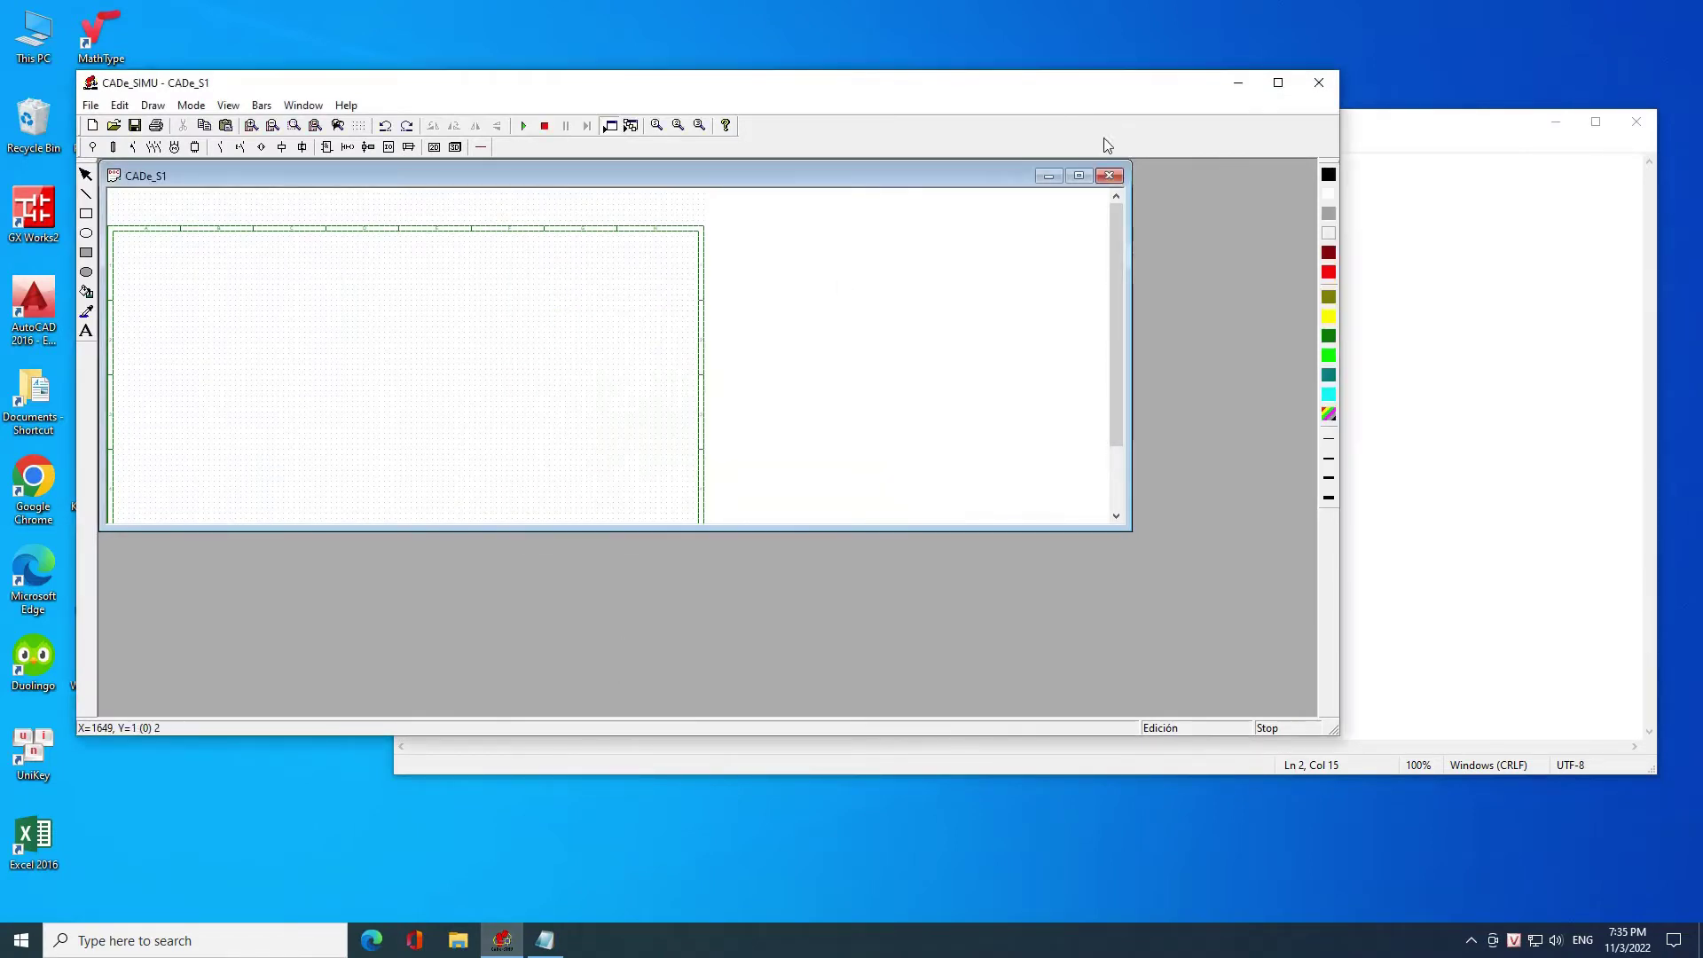
# Maximize the windows and place the L1-L2-L3 three-phase supply terminals at the sheet's top-left
pyautogui.click(1078, 174)
pyautogui.click(1278, 82)
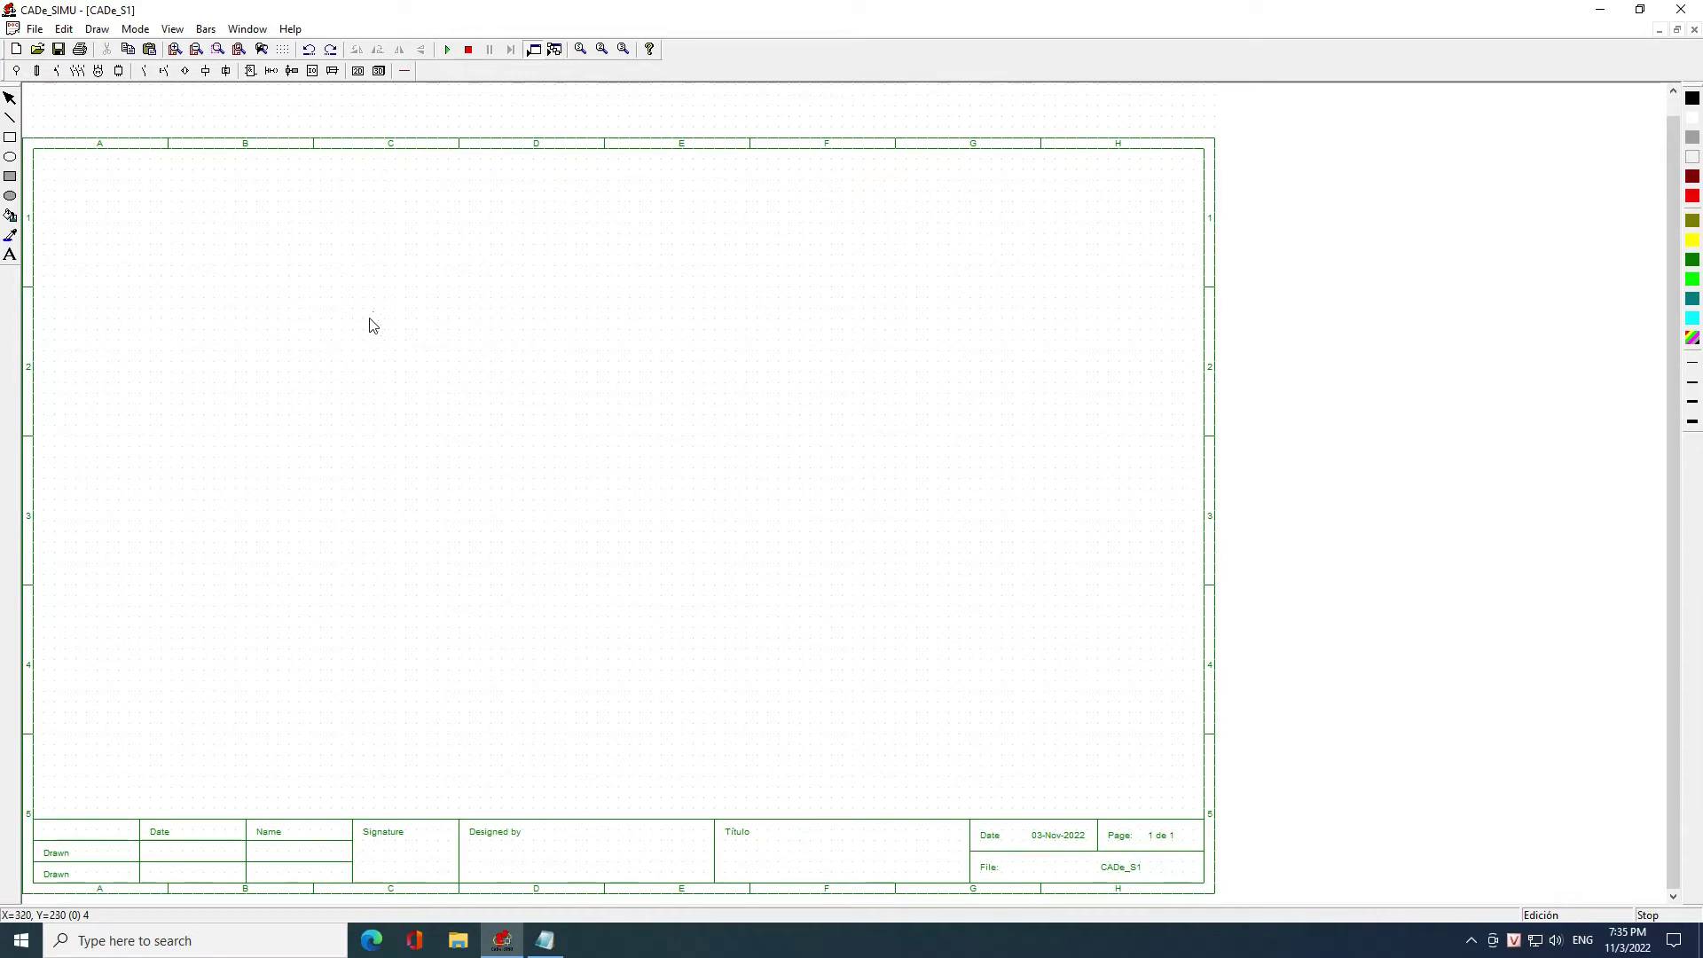
pyautogui.click(64, 70)
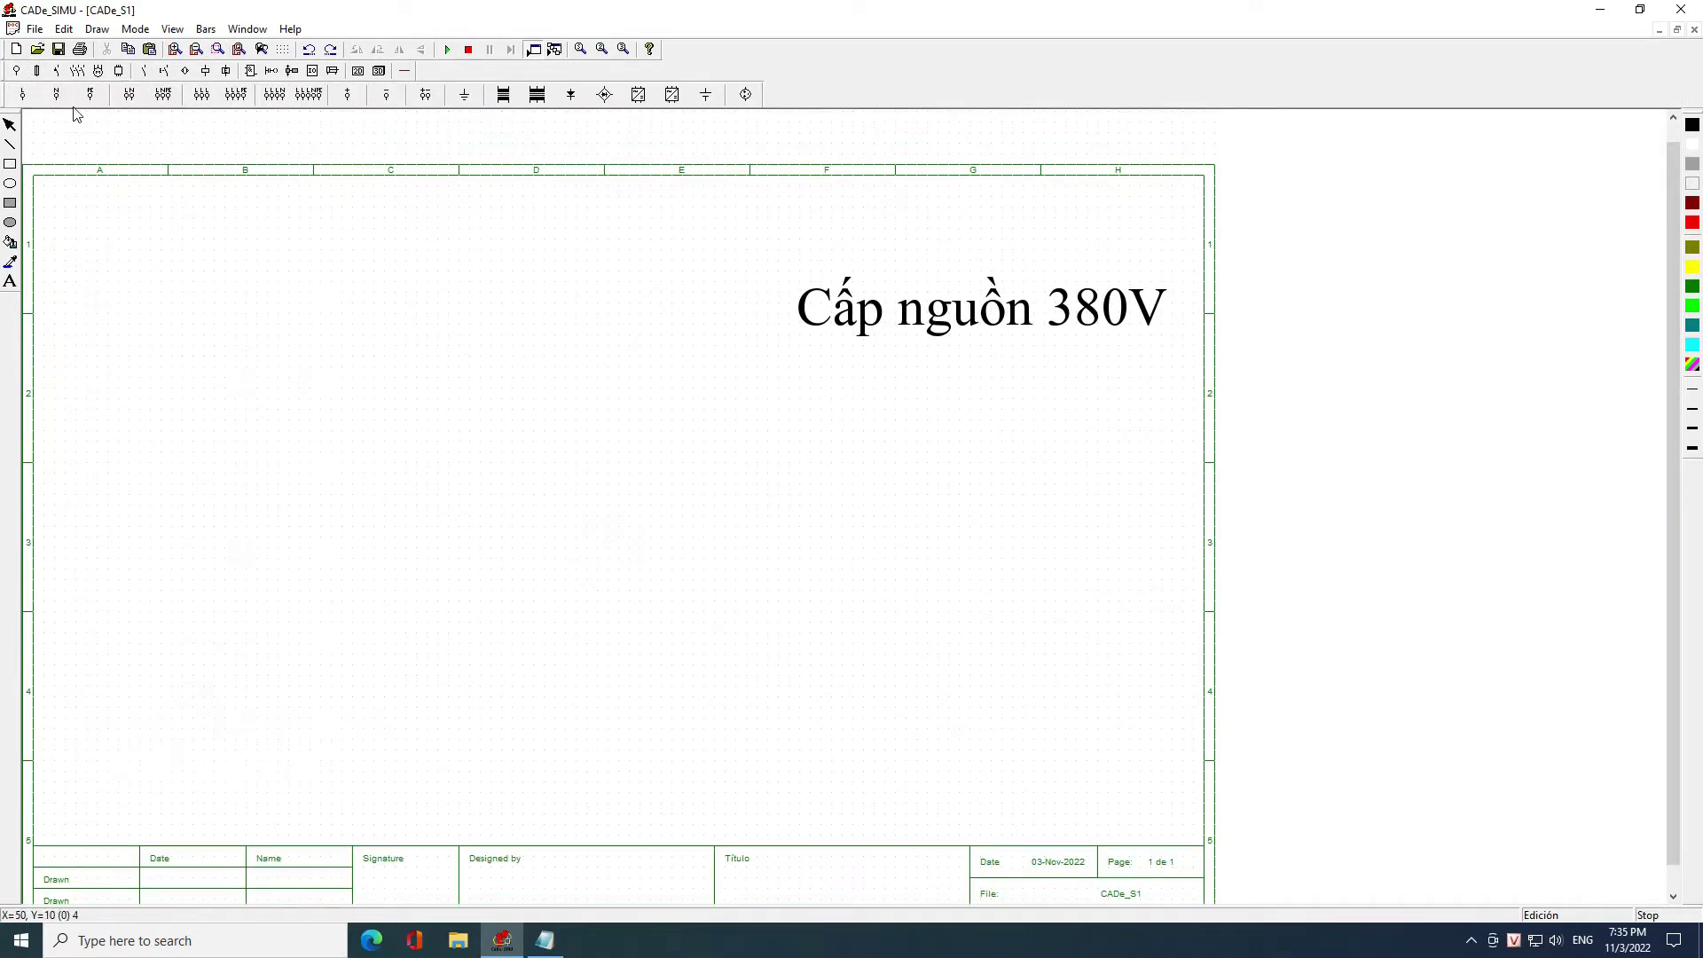
pyautogui.click(201, 94)
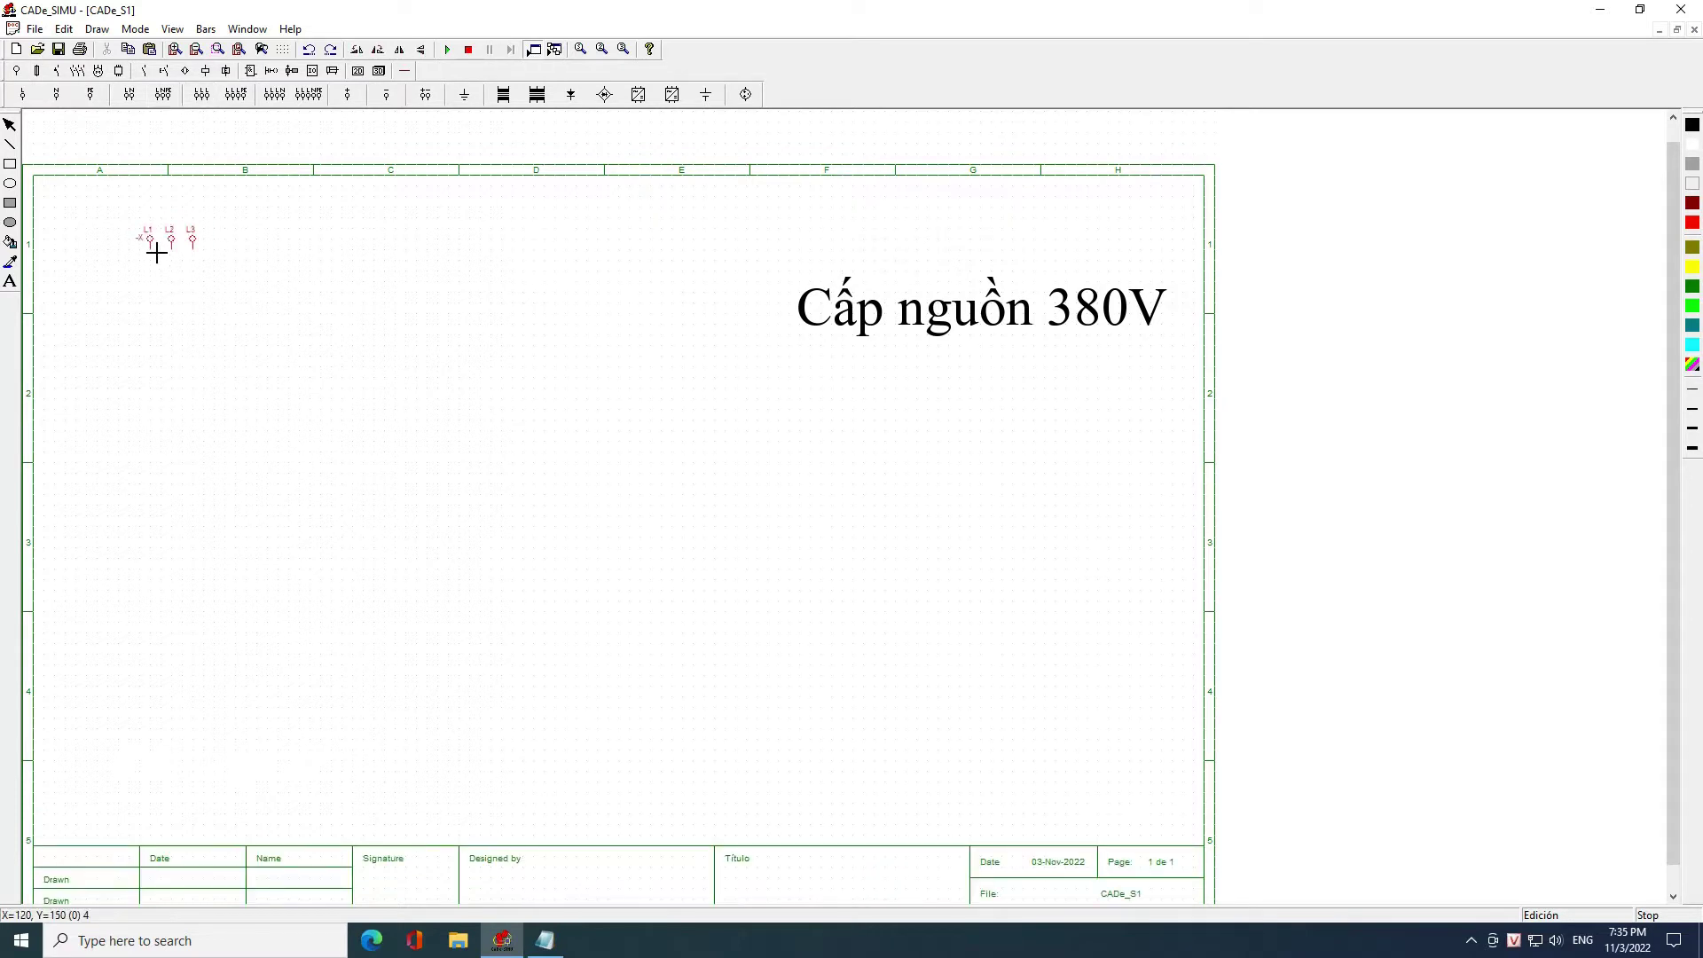
pyautogui.click(156, 285)
pyautogui.rightClick(142, 342)
pyautogui.scroll(1, 145, 335)
pyautogui.scroll(1, 236, 313)
pyautogui.scroll(1, 271, 388)
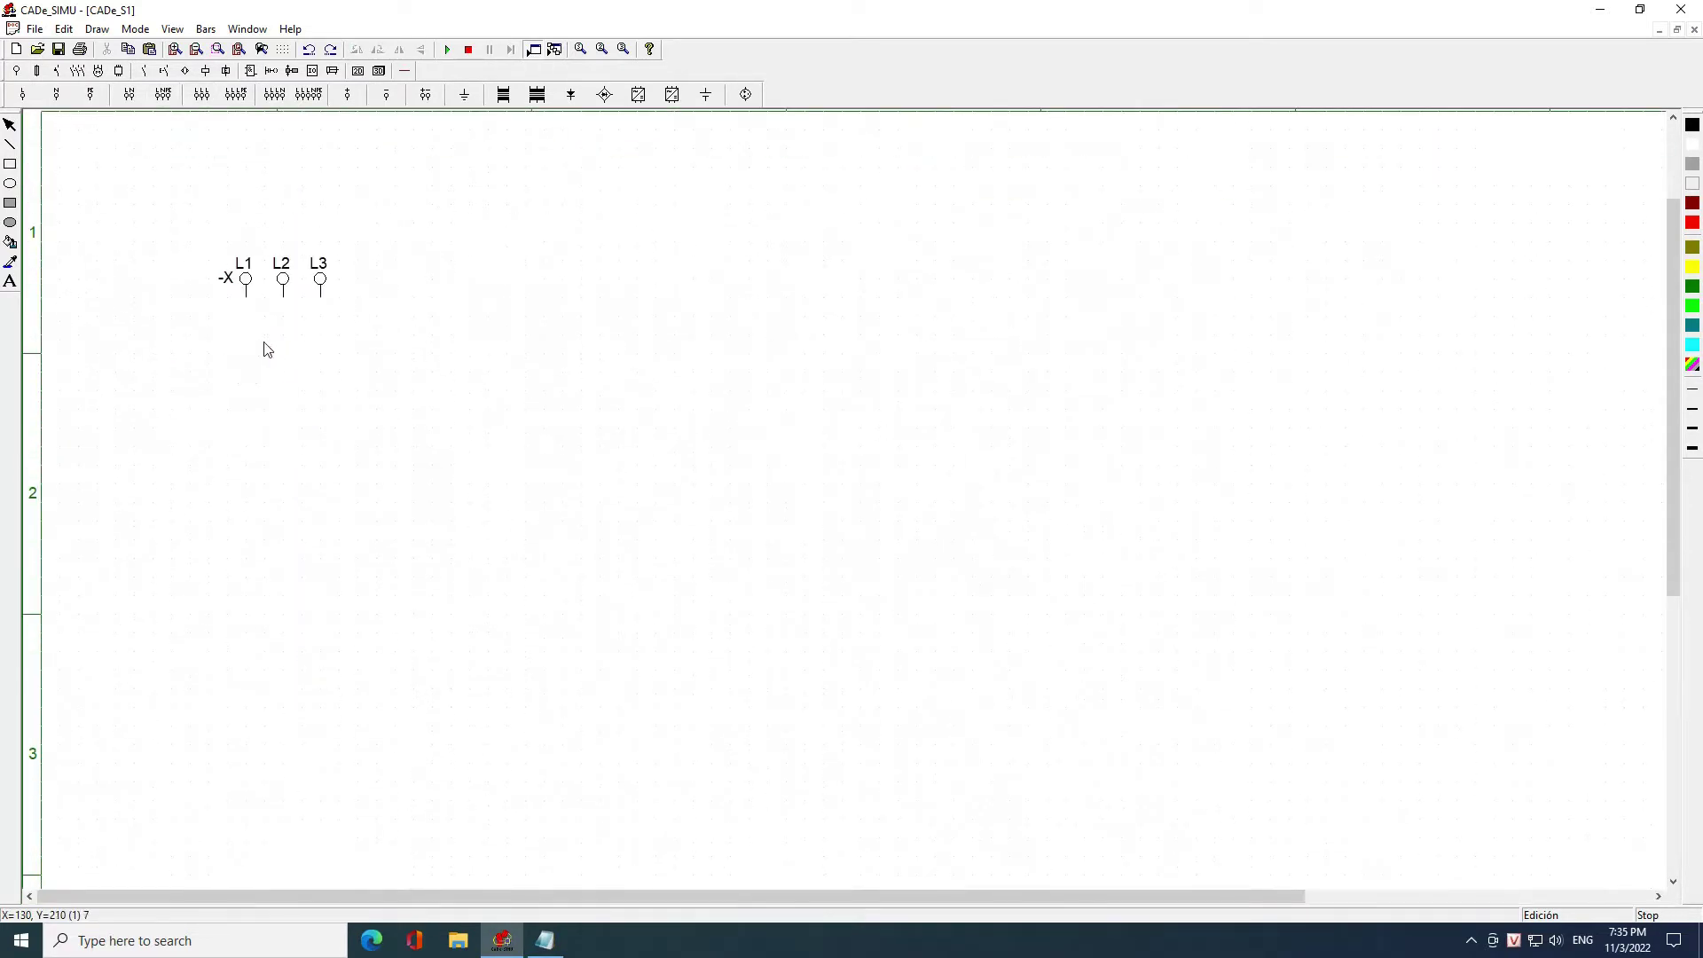
# Place a three-pole breaker below the supply and three -KM contactors in a row beneath it
pyautogui.click(56, 71)
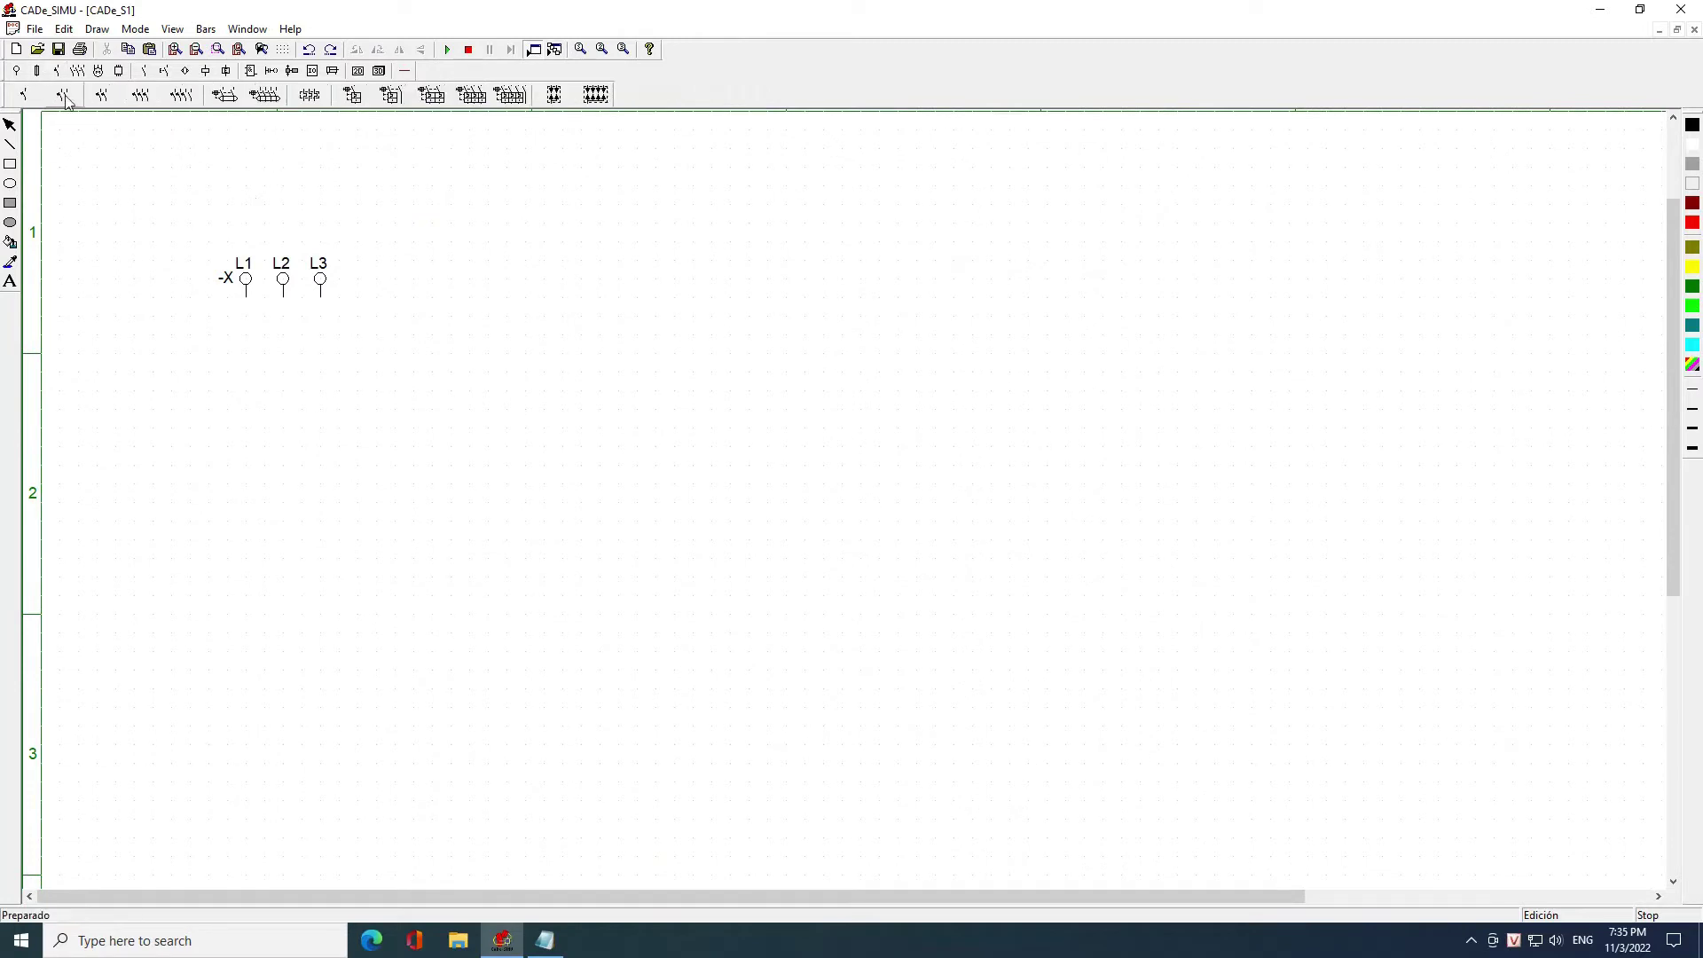
pyautogui.click(140, 95)
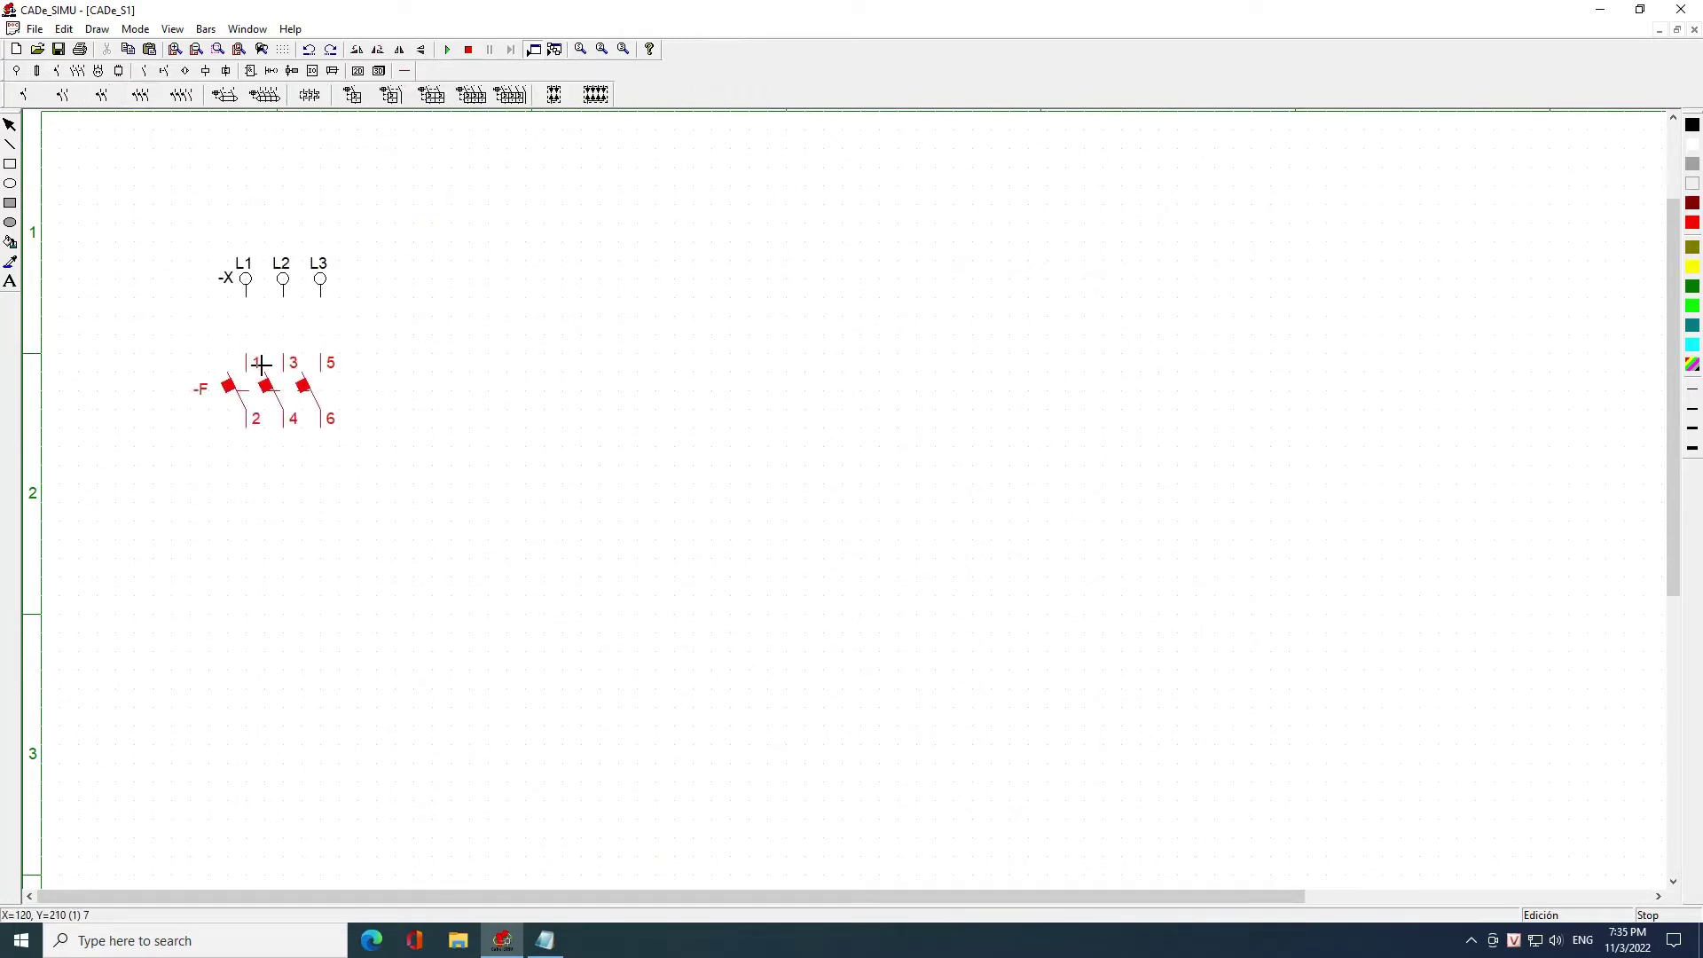
pyautogui.click(262, 364)
pyautogui.click(78, 71)
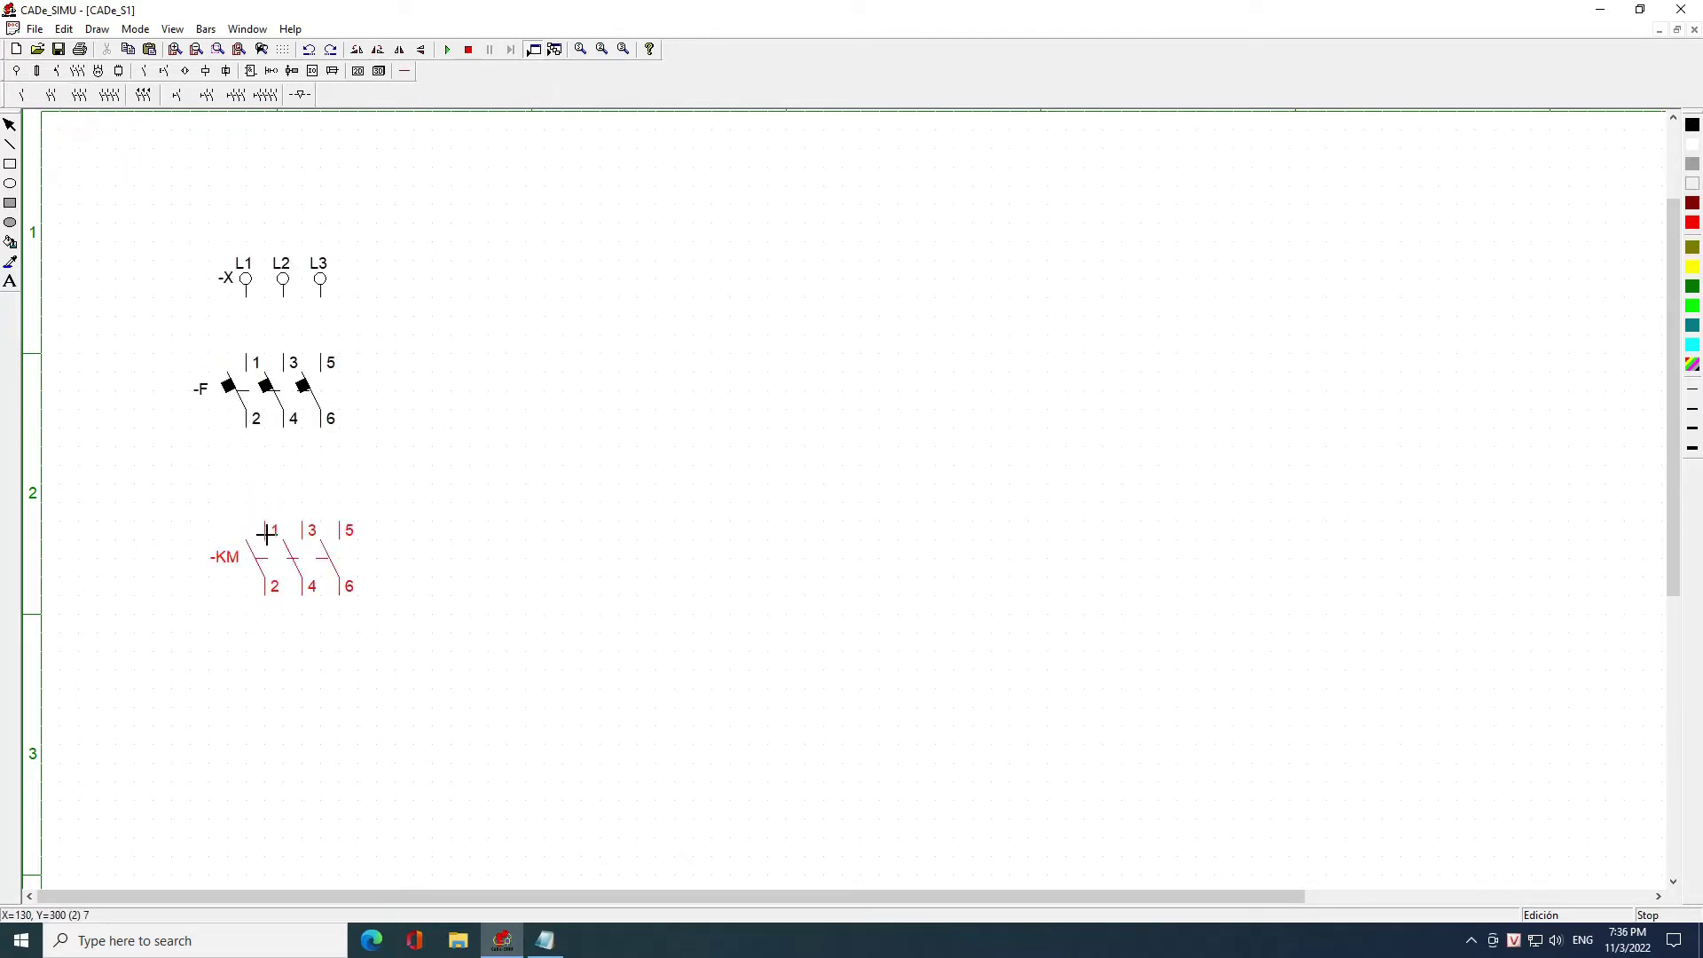
pyautogui.click(260, 539)
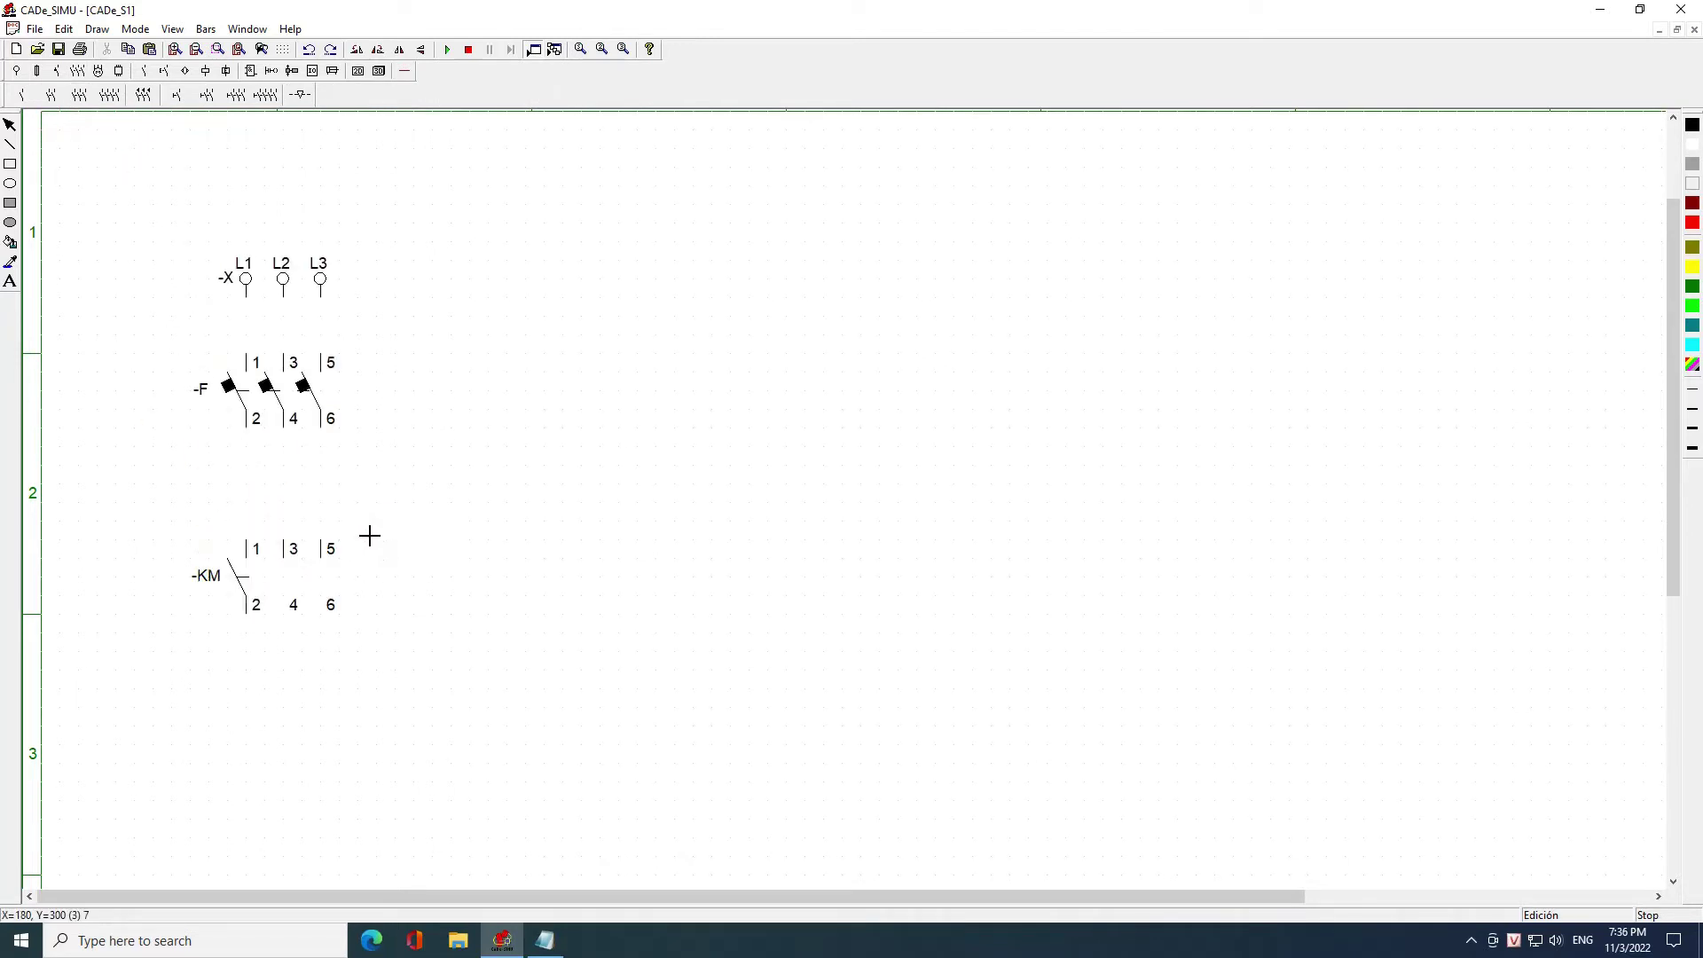
pyautogui.click(438, 550)
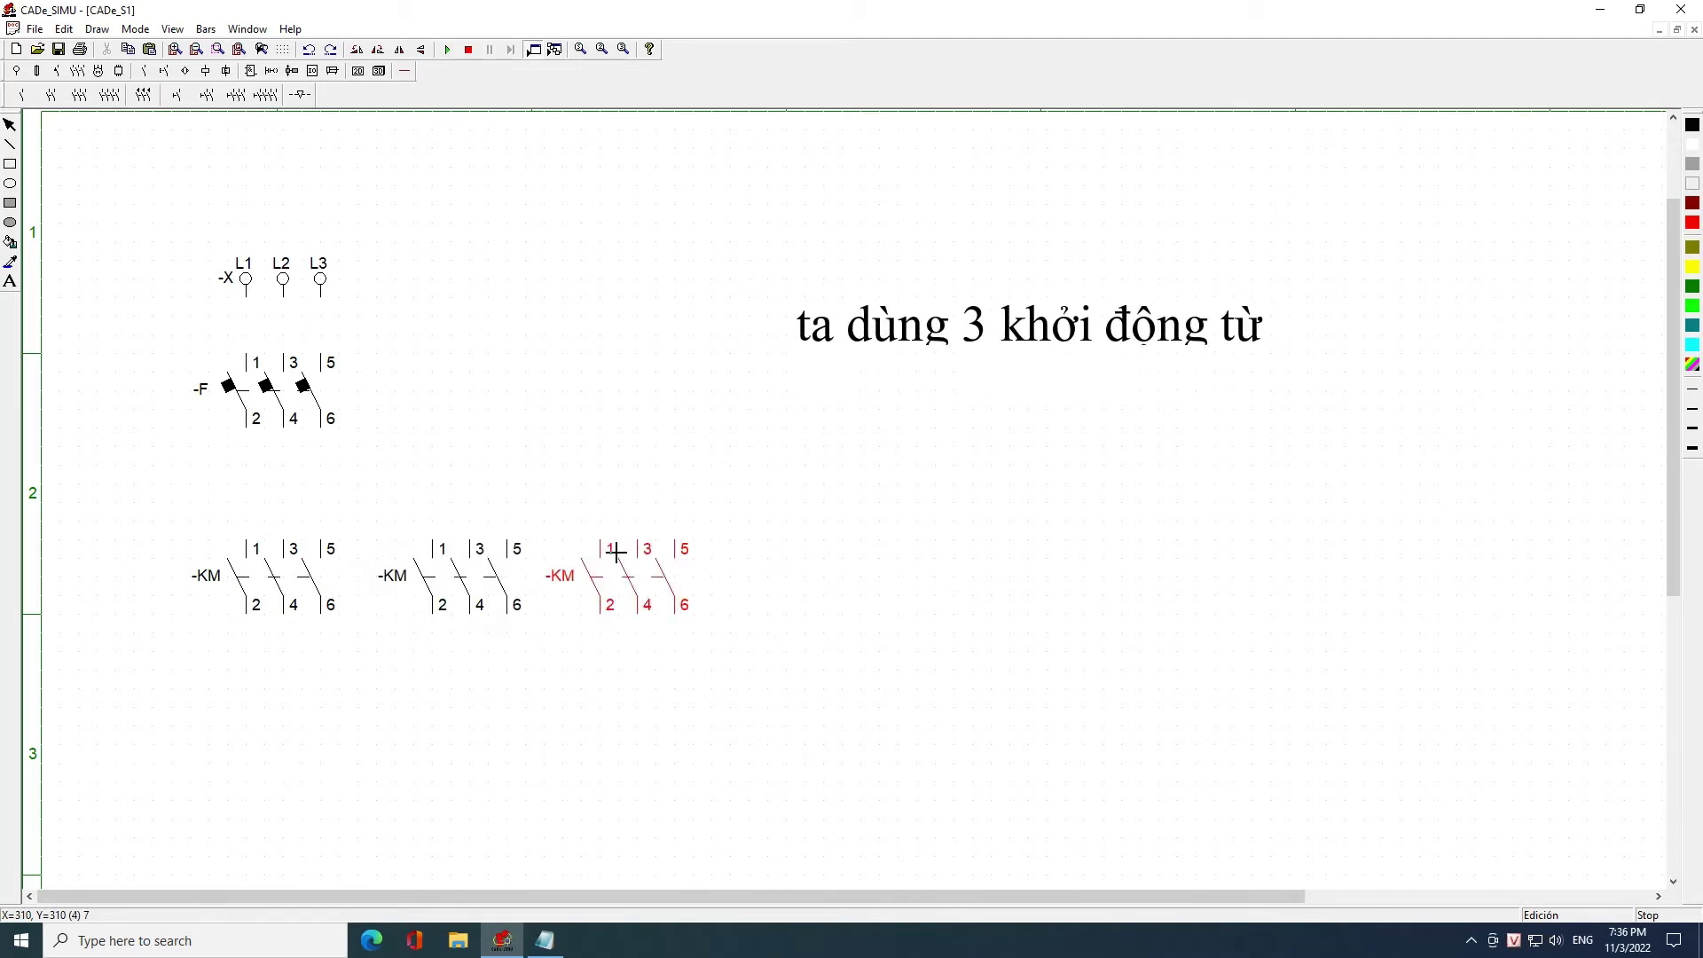
pyautogui.click(617, 551)
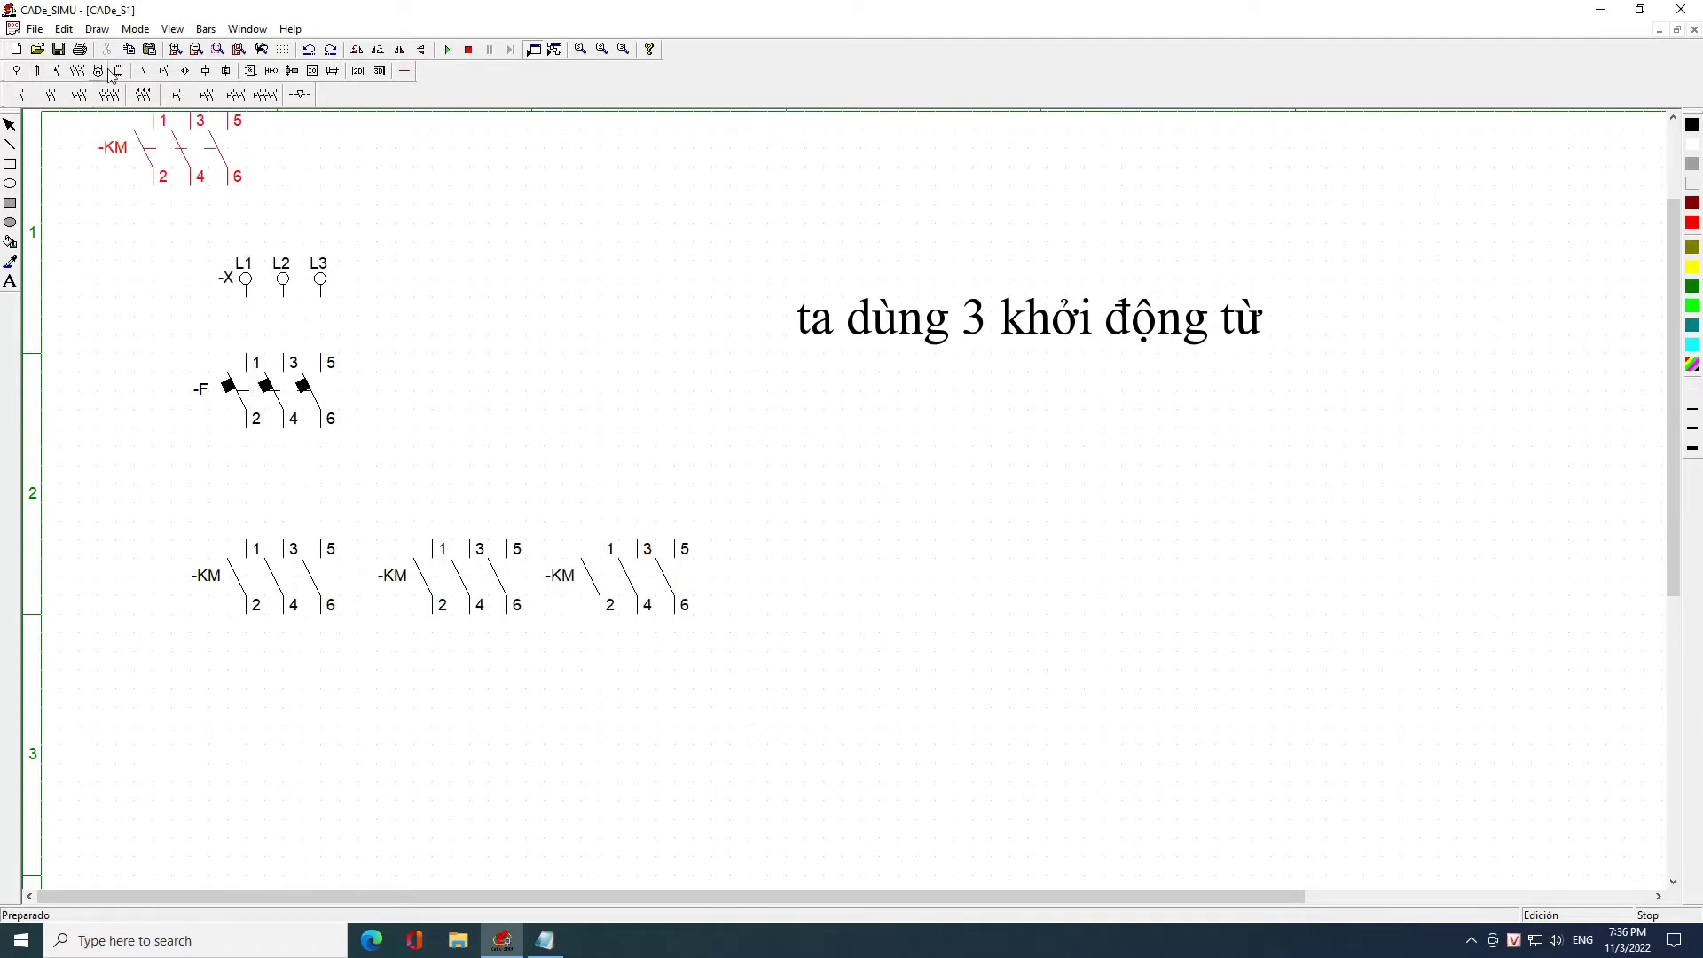
pyautogui.click(77, 71)
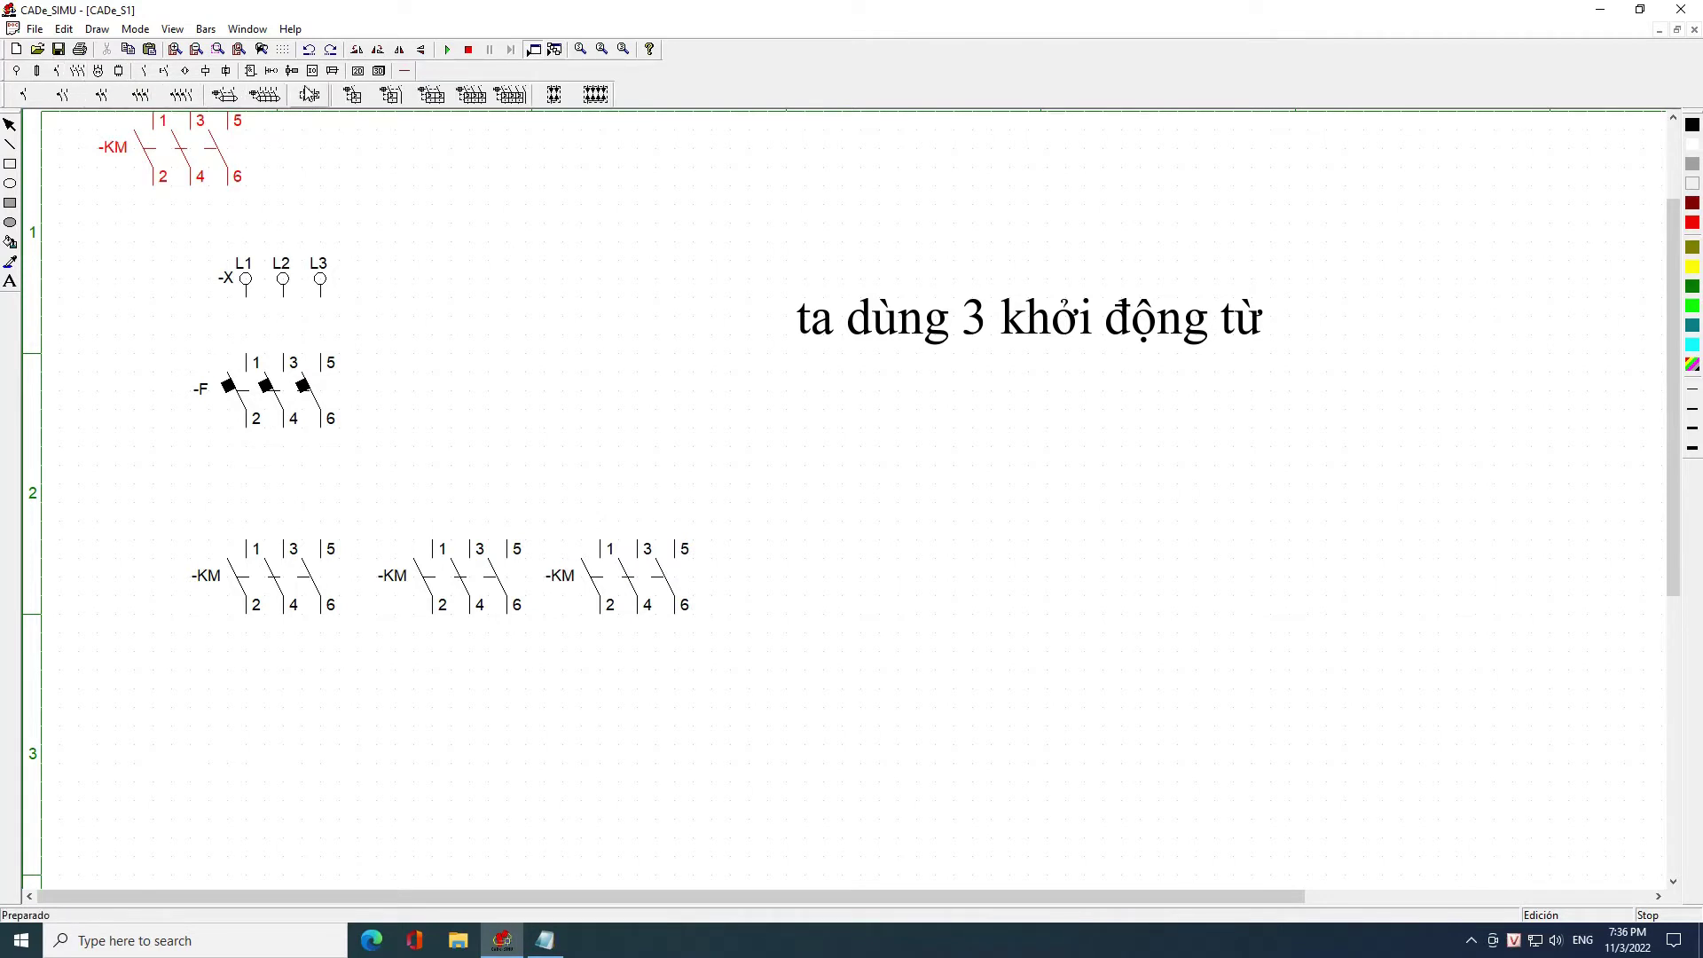
# Place a thermal overload relay below the first contactor and a six-terminal motor beneath it
pyautogui.click(276, 538)
pyautogui.scroll(-1, 271, 749)
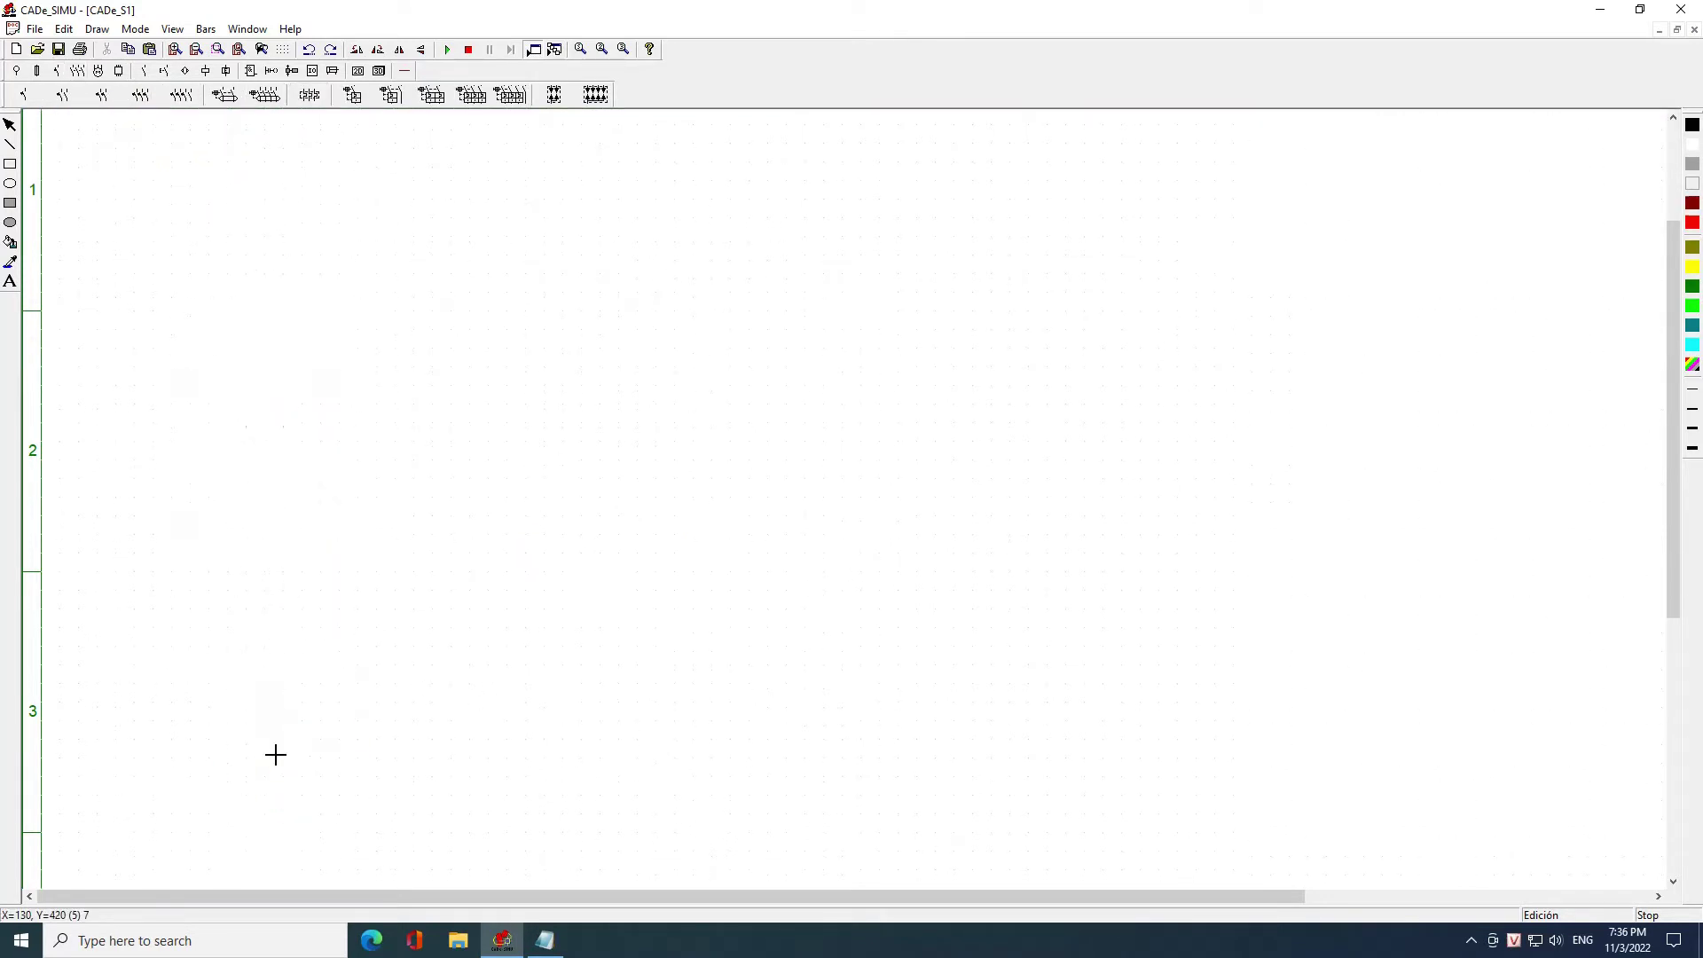
pyautogui.click(257, 683)
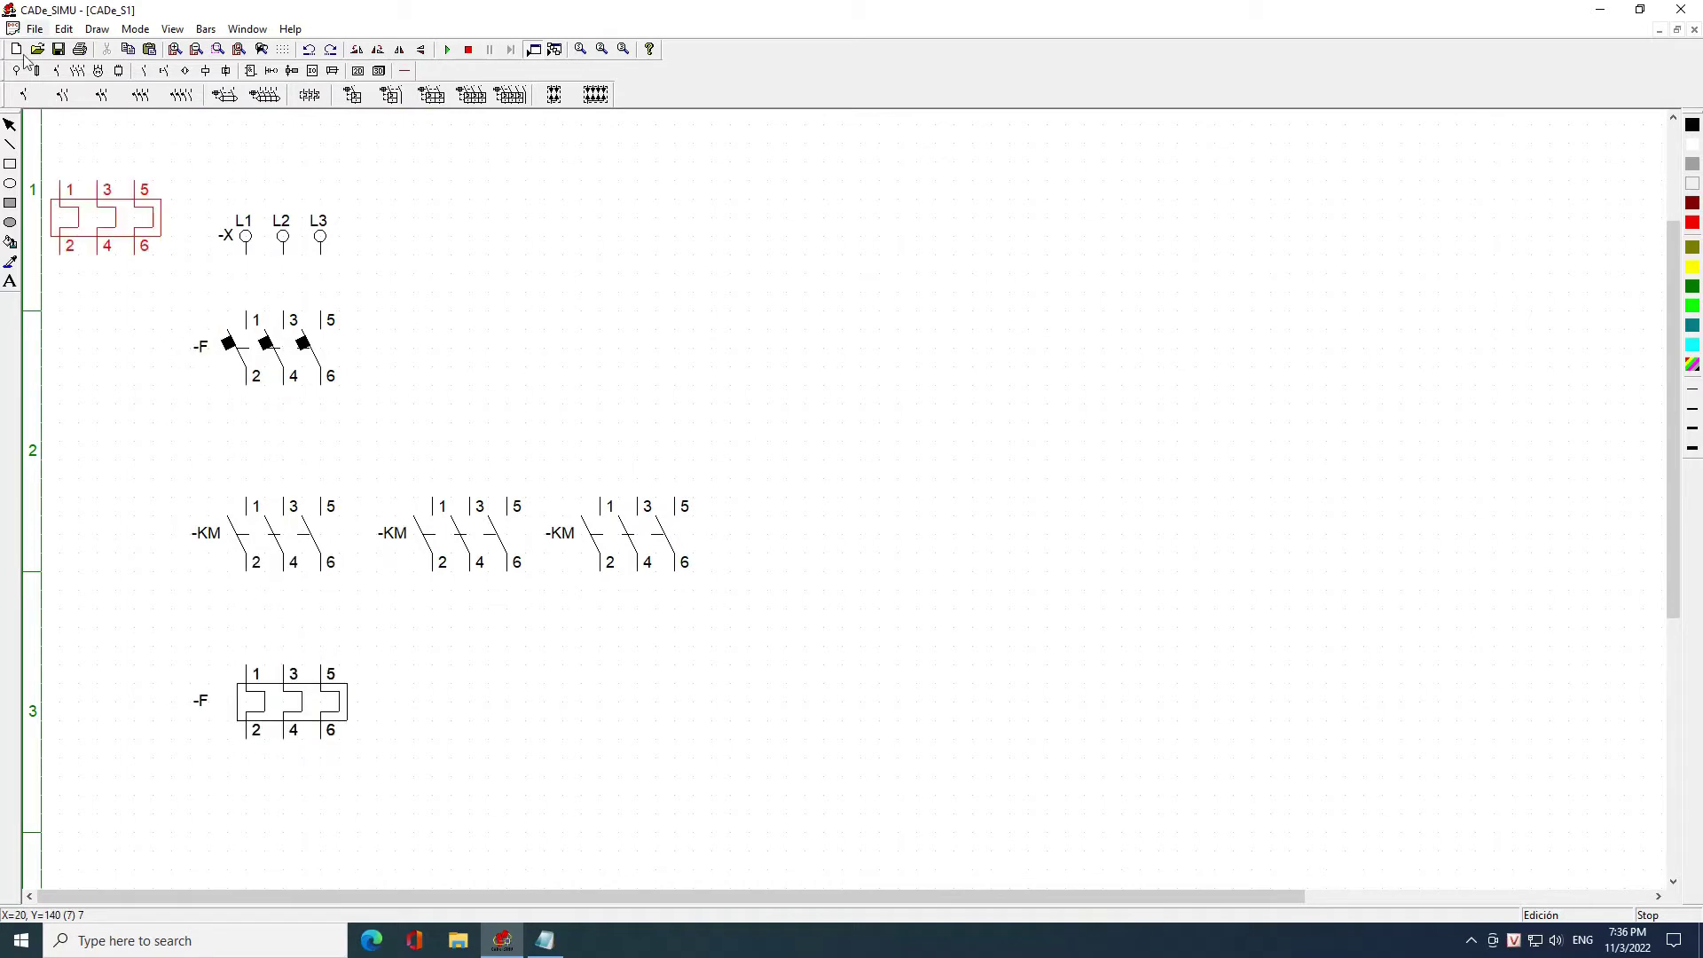
pyautogui.click(98, 71)
pyautogui.click(72, 99)
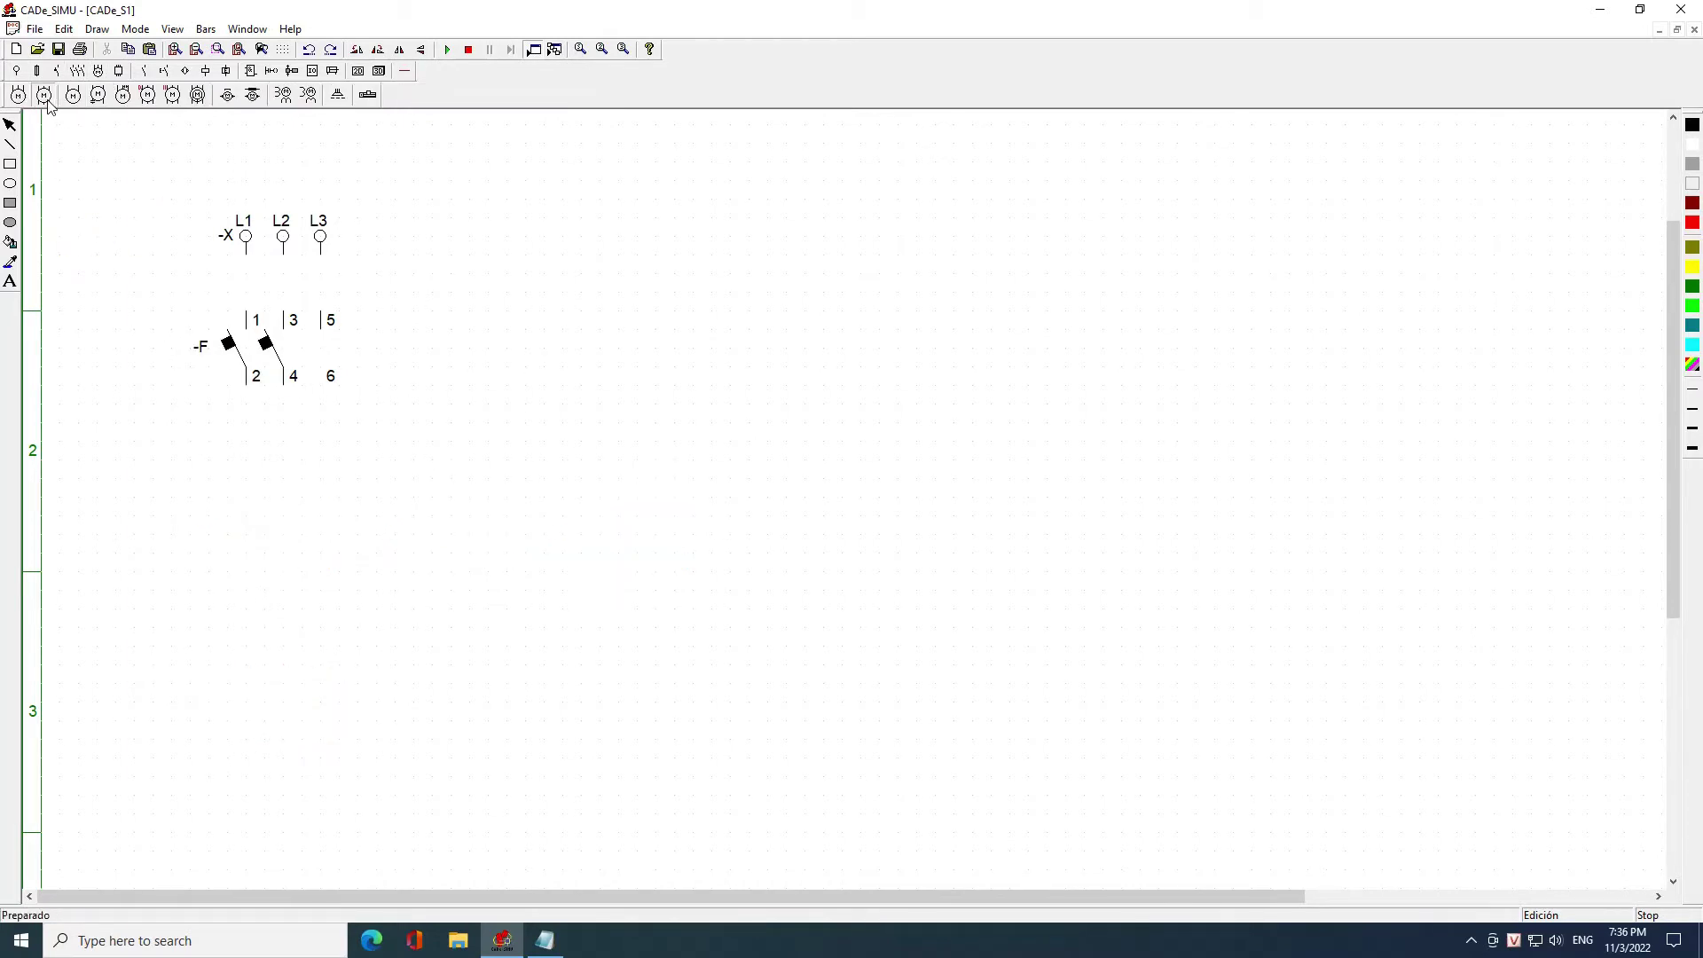
pyautogui.scroll(-3, 231, 532)
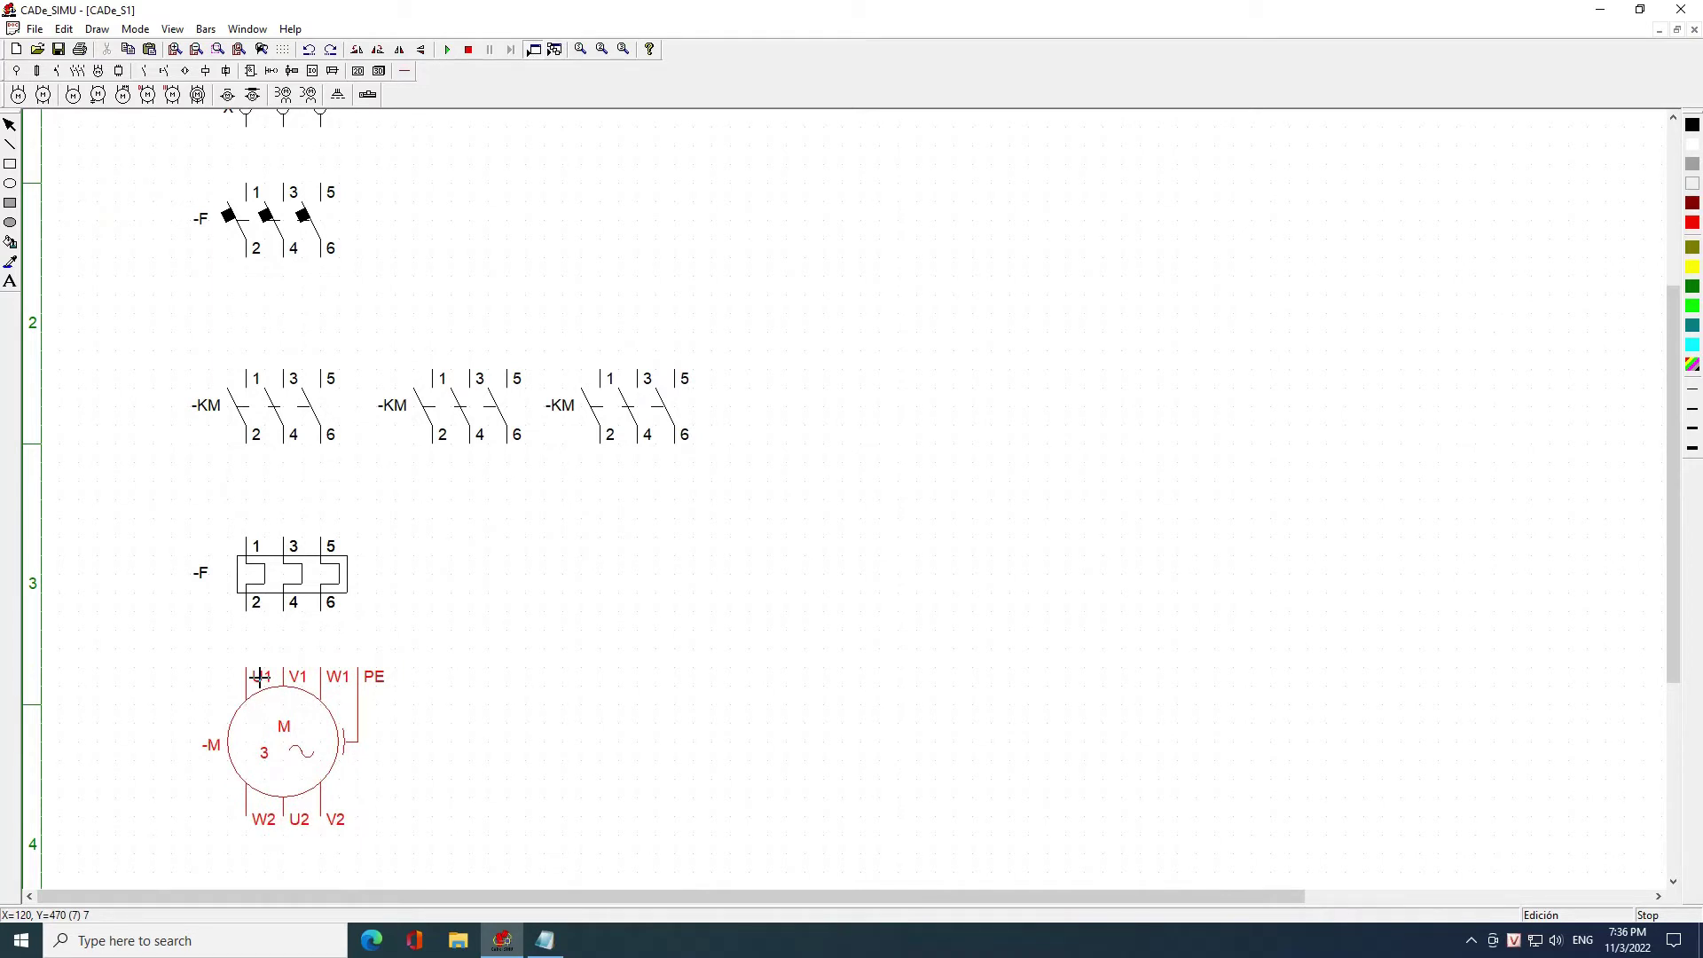
pyautogui.click(259, 678)
# Add a PE earth terminal beside the L3 supply terminal
pyautogui.scroll(3, 307, 639)
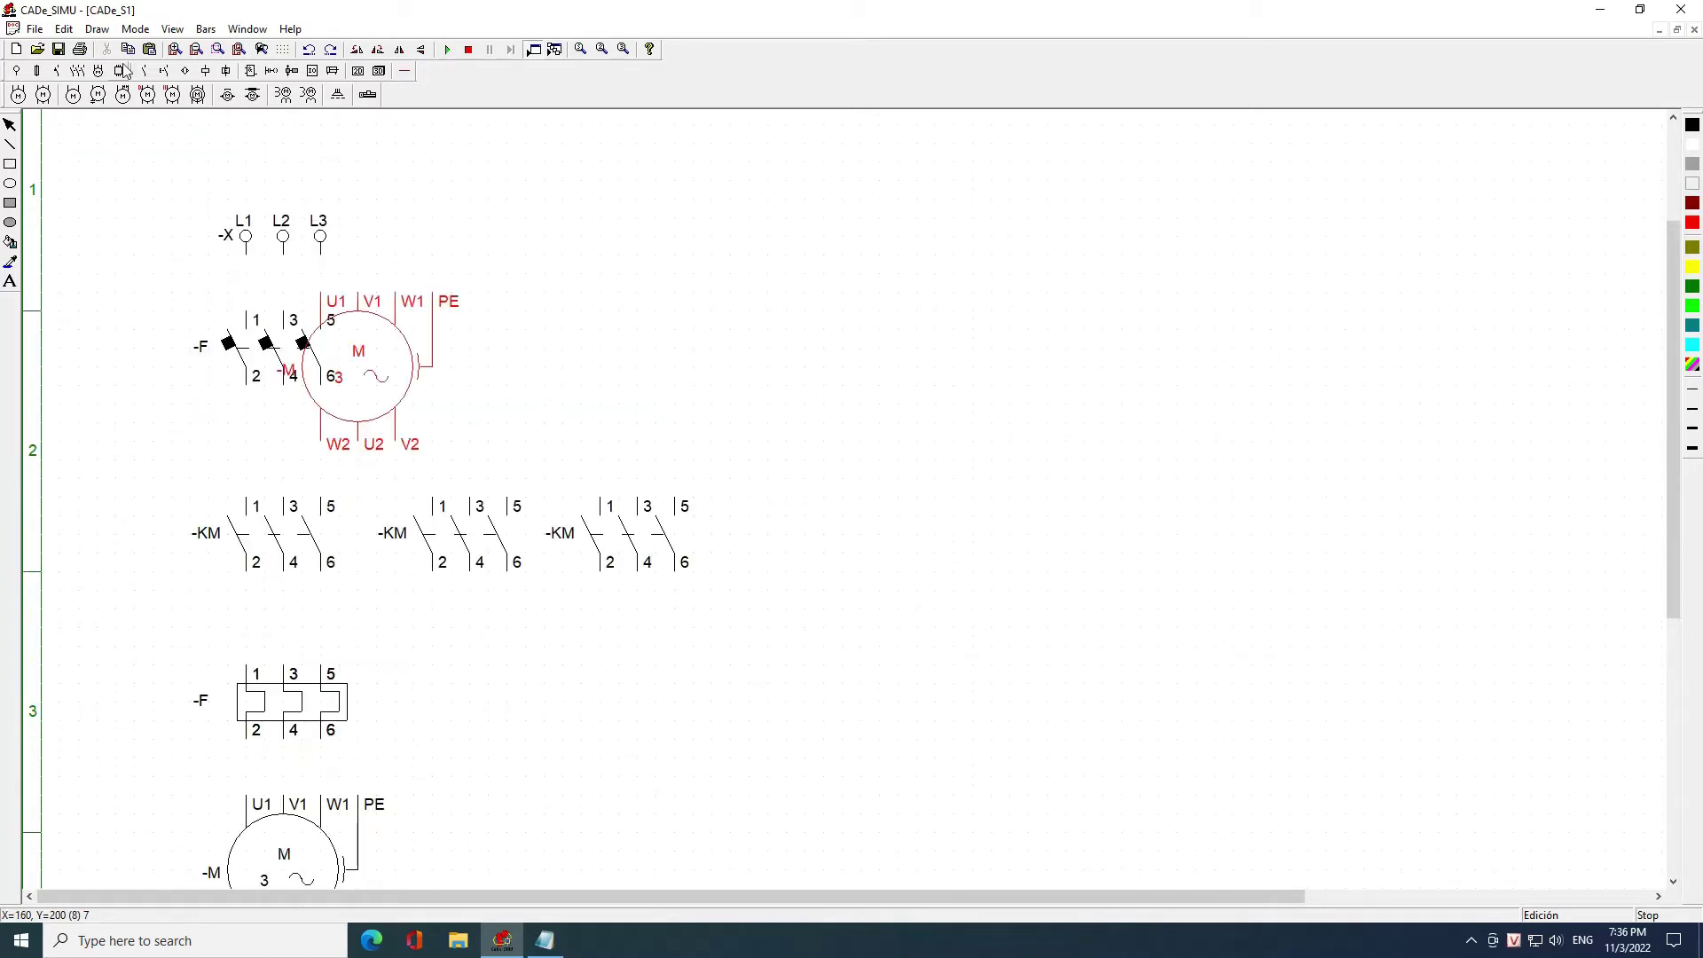
pyautogui.click(36, 95)
pyautogui.click(16, 71)
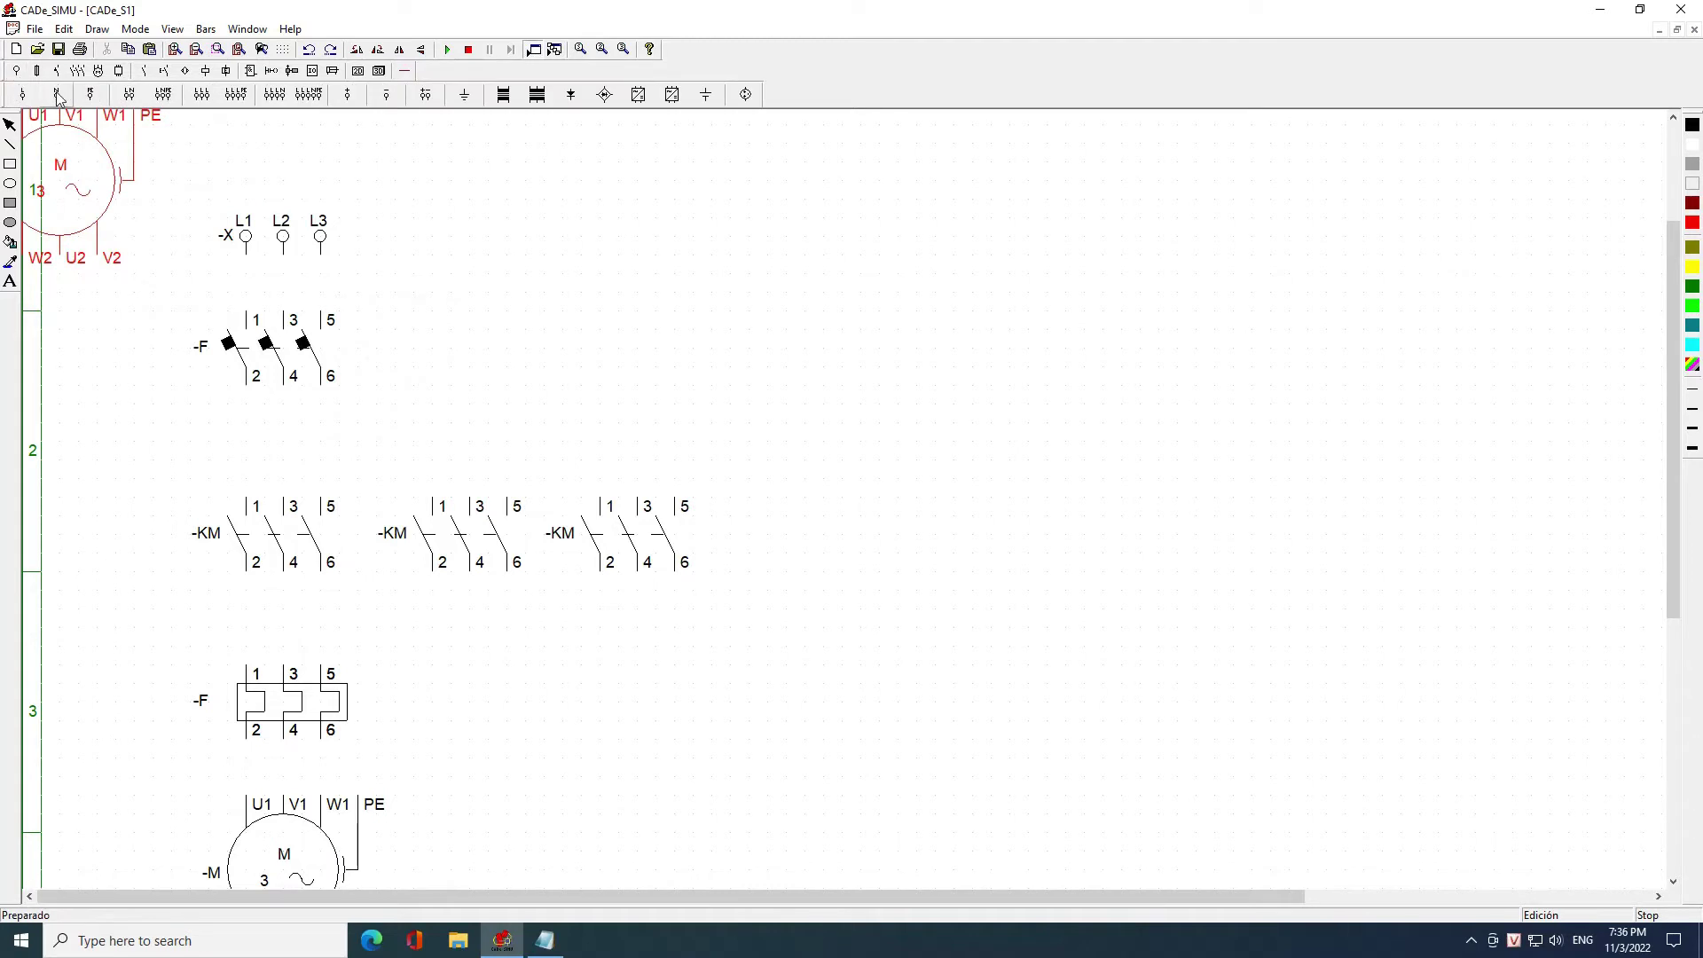
pyautogui.click(93, 95)
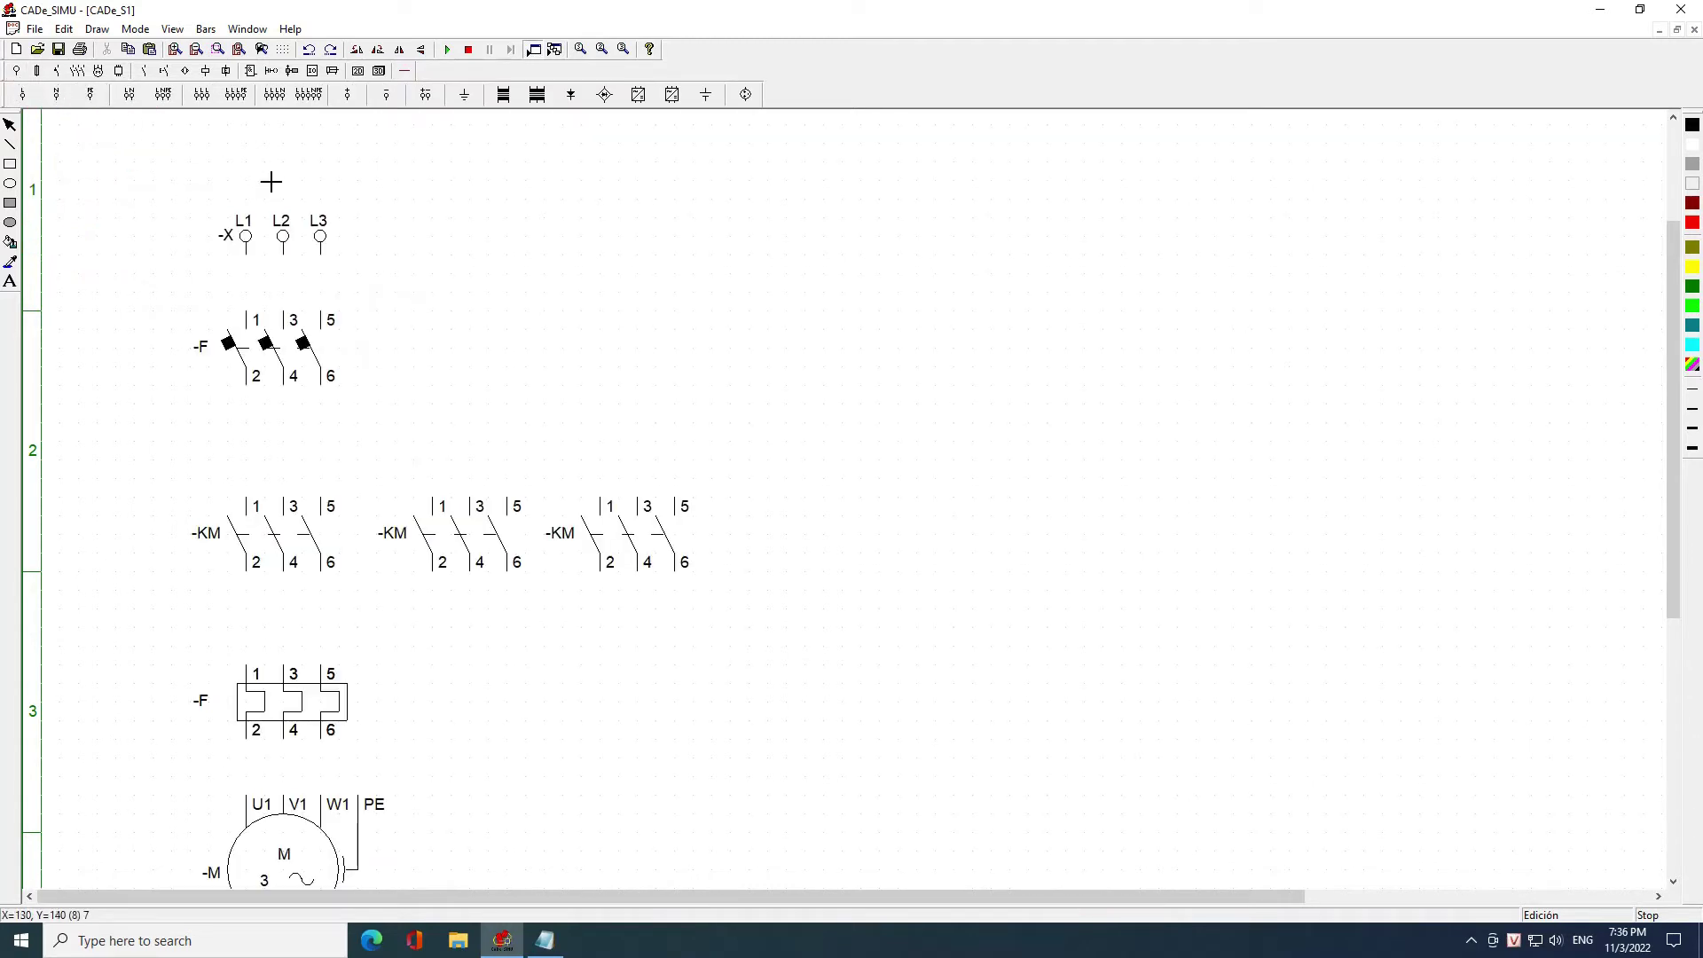
pyautogui.click(367, 255)
pyautogui.rightClick(387, 220)
# Wire L1-L3 through the breaker, first contactor and overload relay to motor U1, V1, W1
pyautogui.click(405, 71)
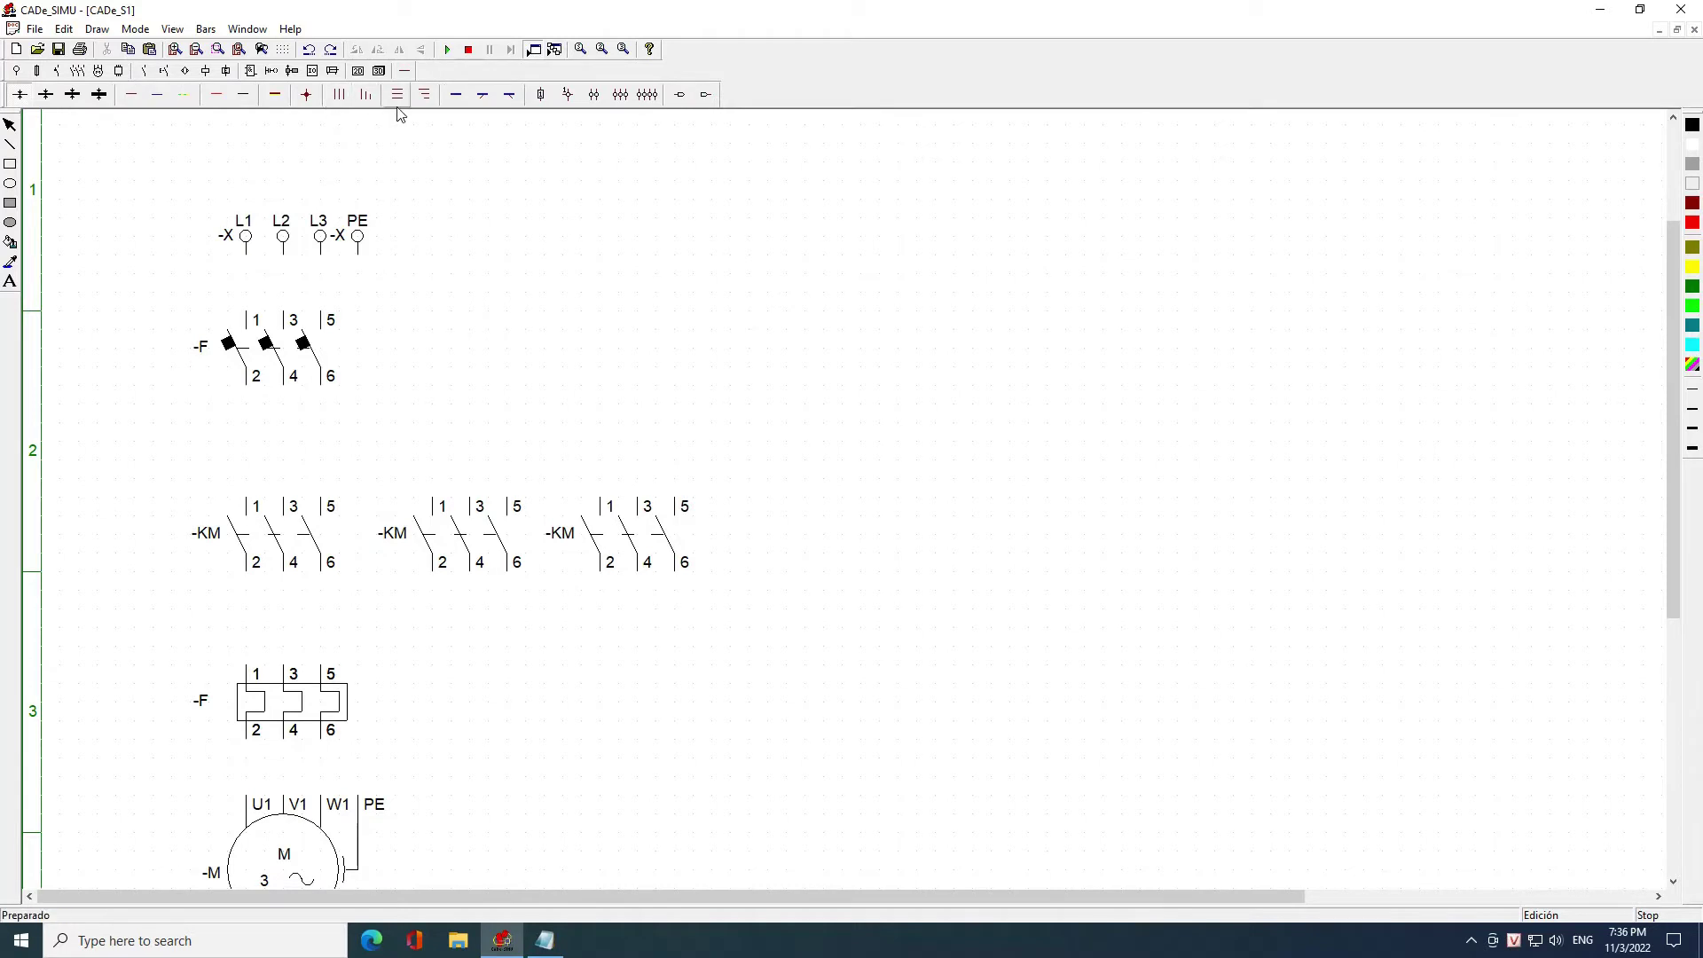
pyautogui.click(247, 257)
pyautogui.click(258, 391)
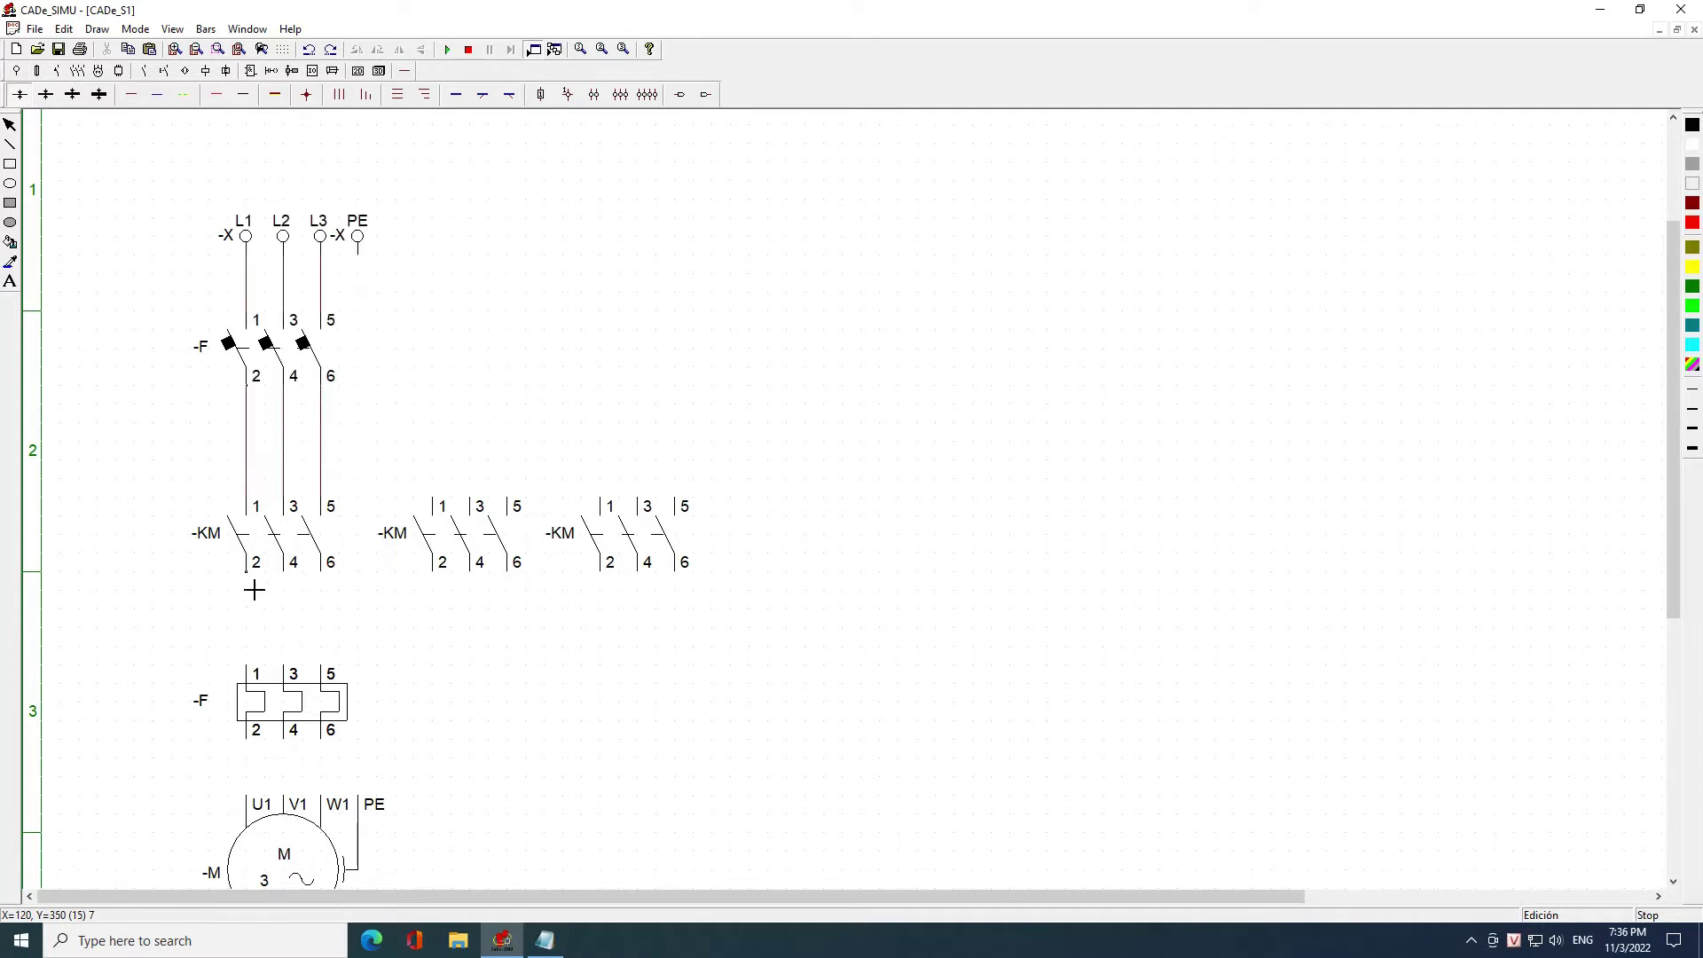
pyautogui.click(256, 667)
pyautogui.scroll(-2, 256, 667)
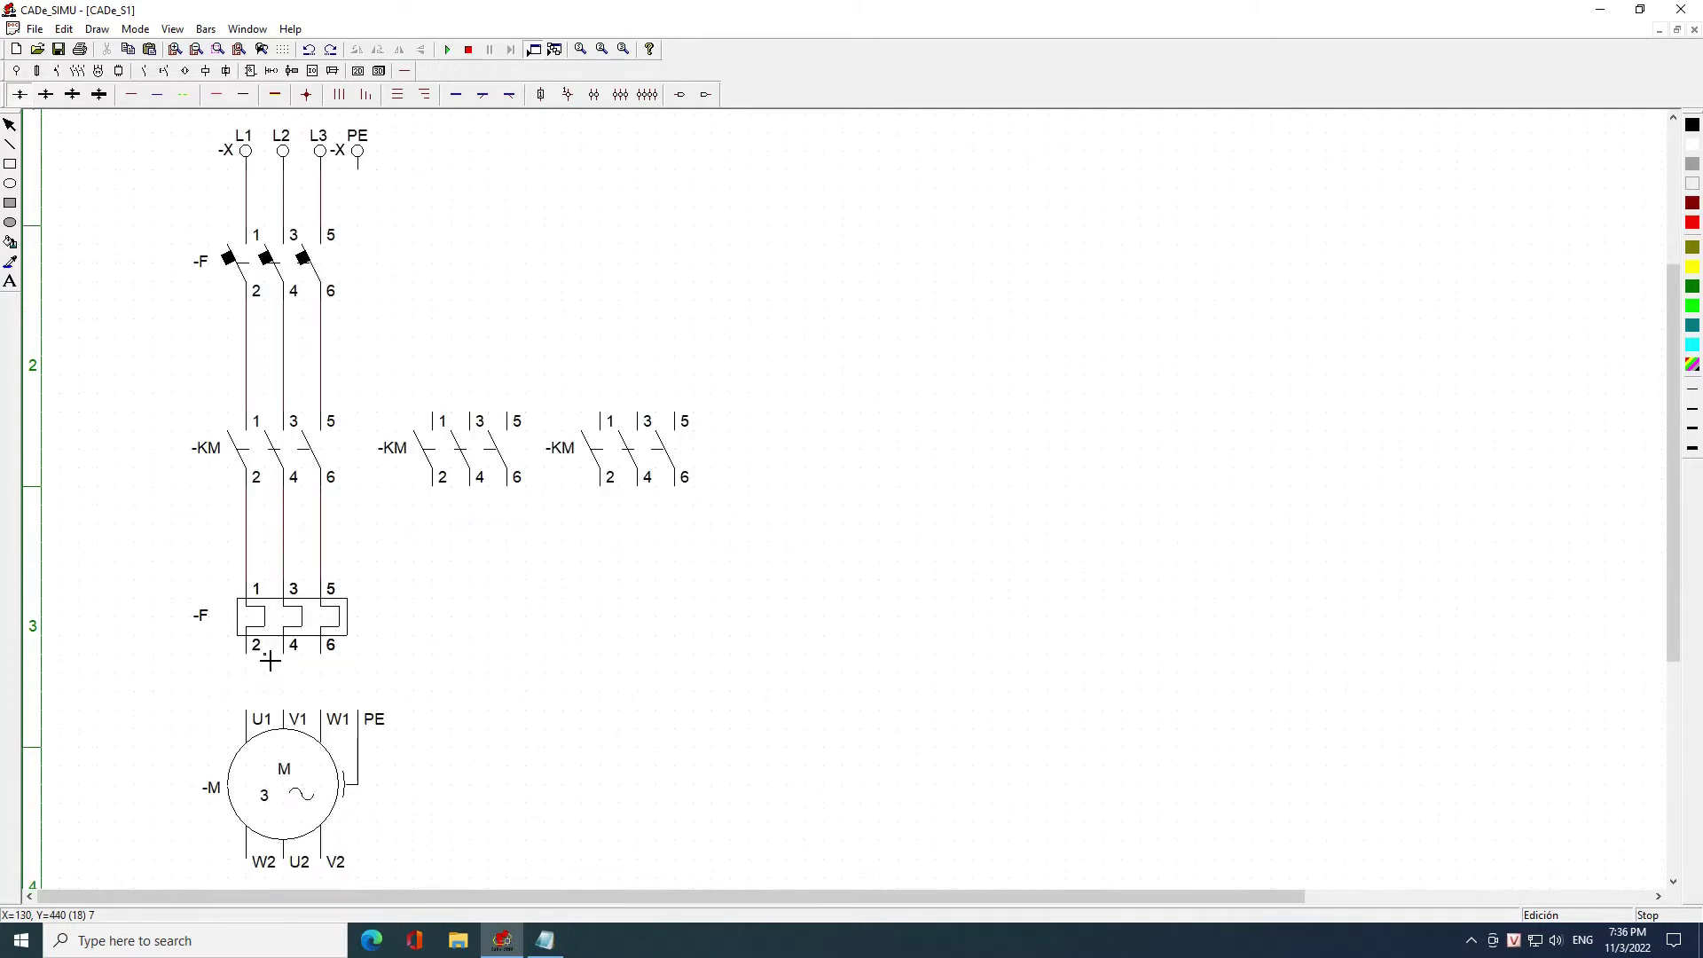
pyautogui.click(247, 661)
pyautogui.scroll(2, 420, 594)
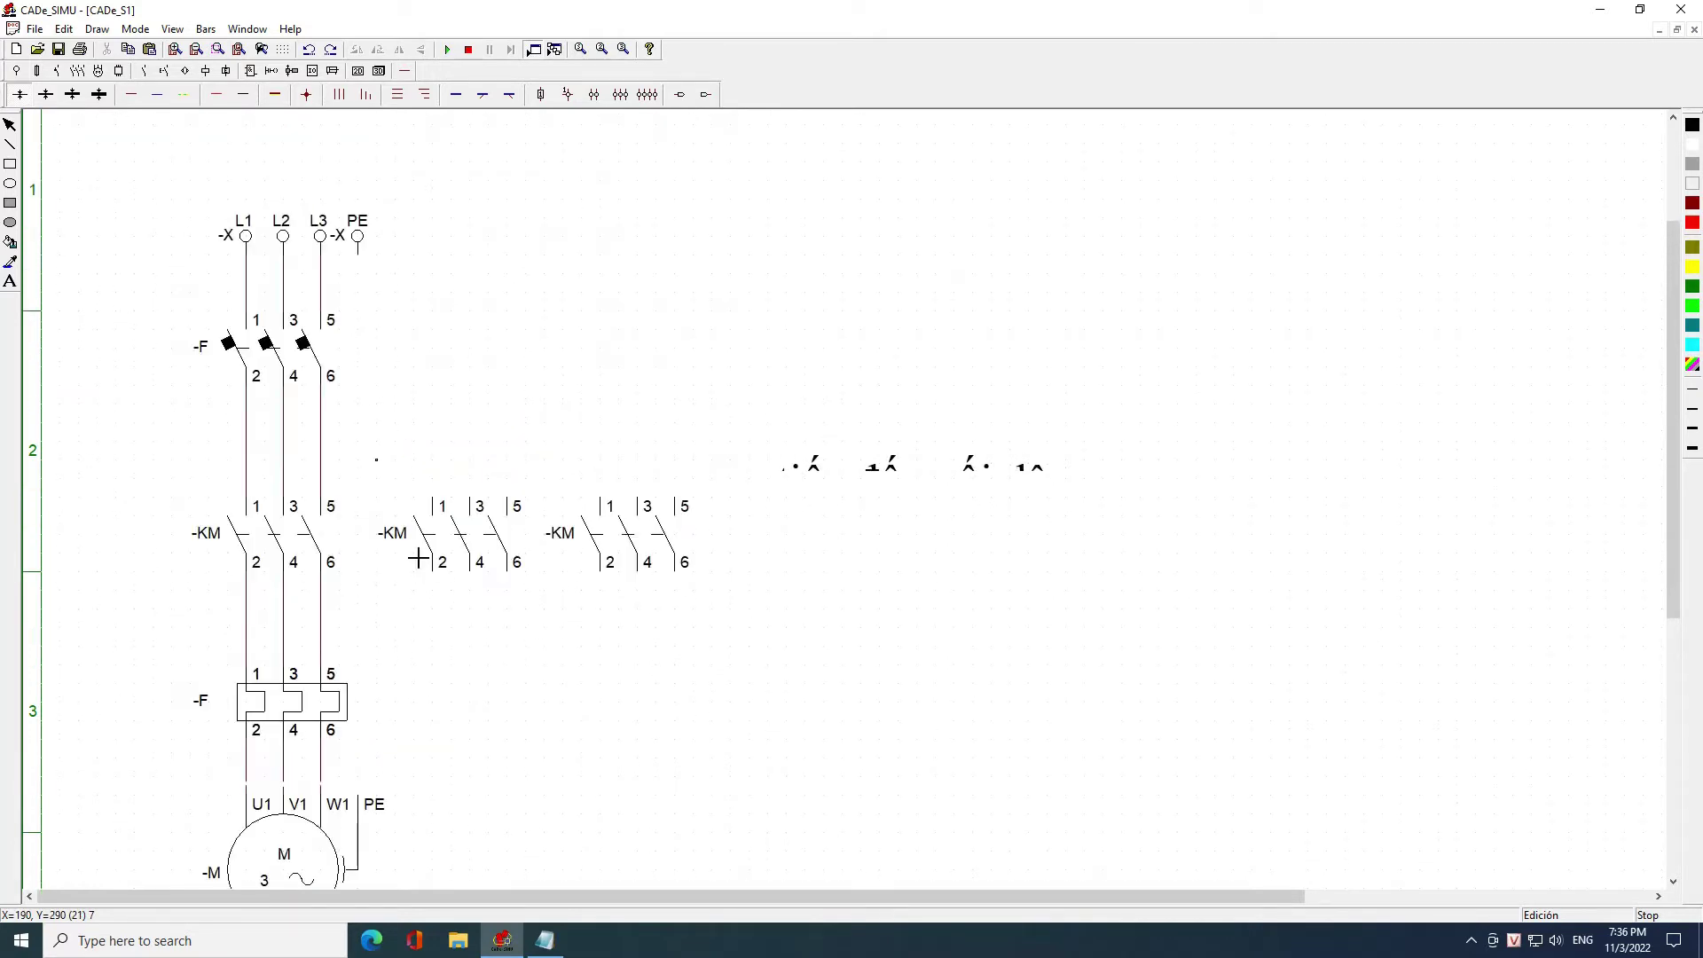
pyautogui.click(326, 480)
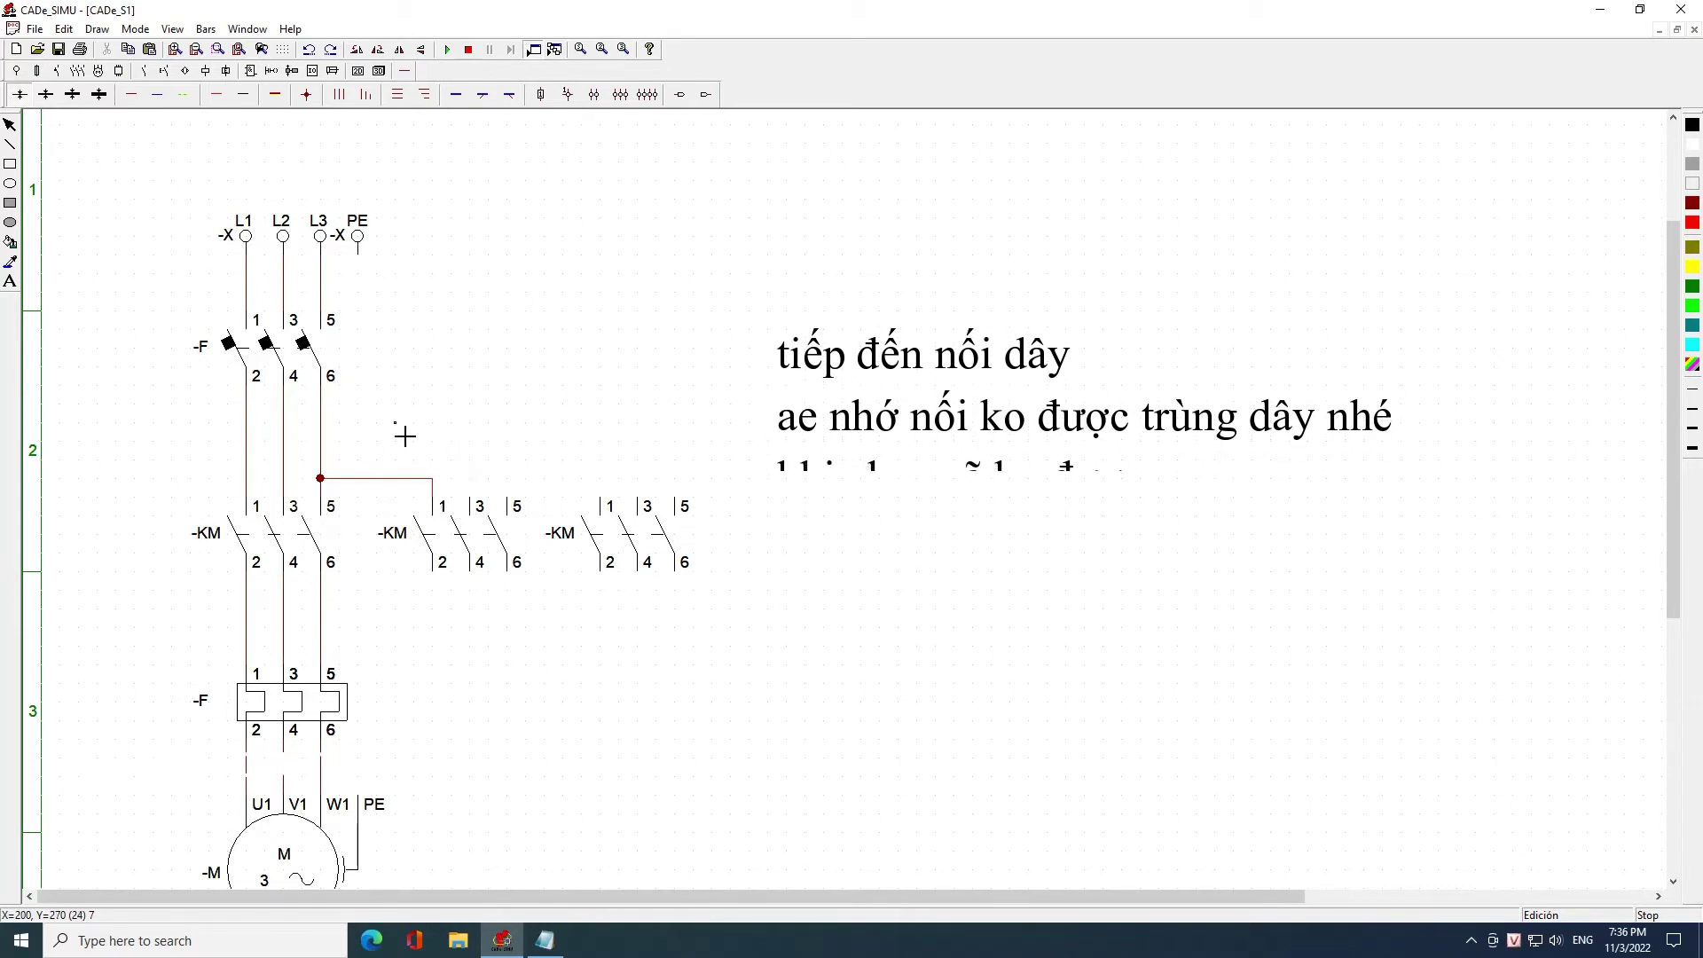
# Branch the L1, L2, L3 lines to the second contactor's terminals 1, 3 and 5
pyautogui.click(320, 498)
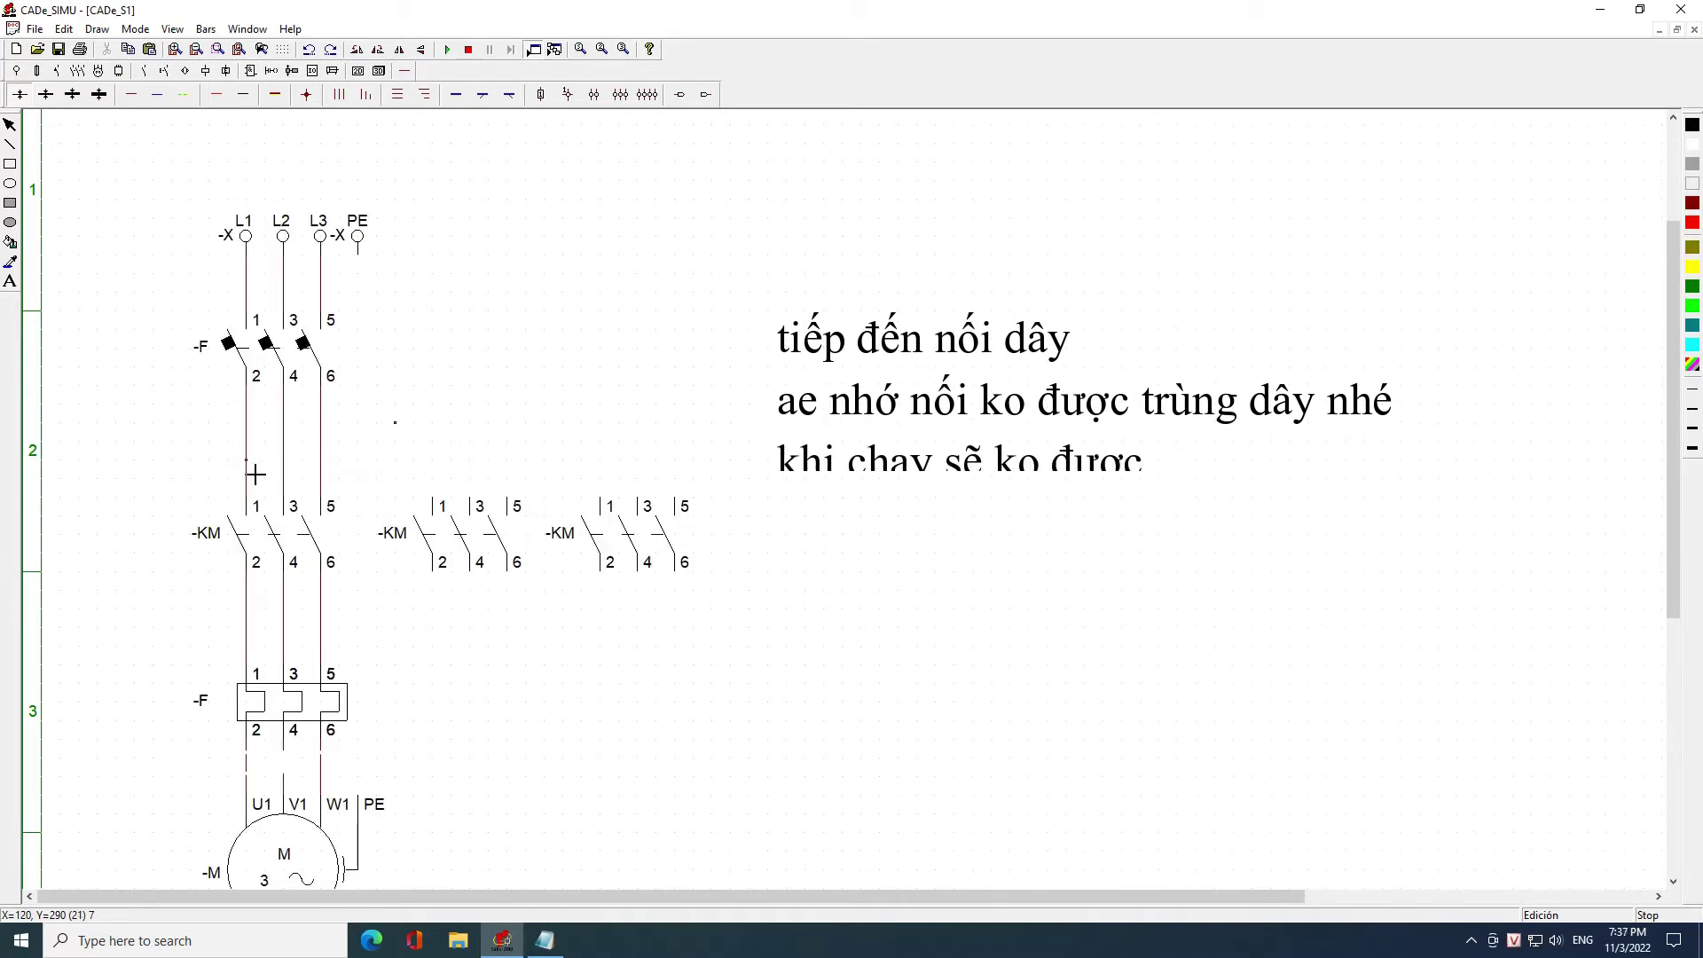
pyautogui.click(248, 479)
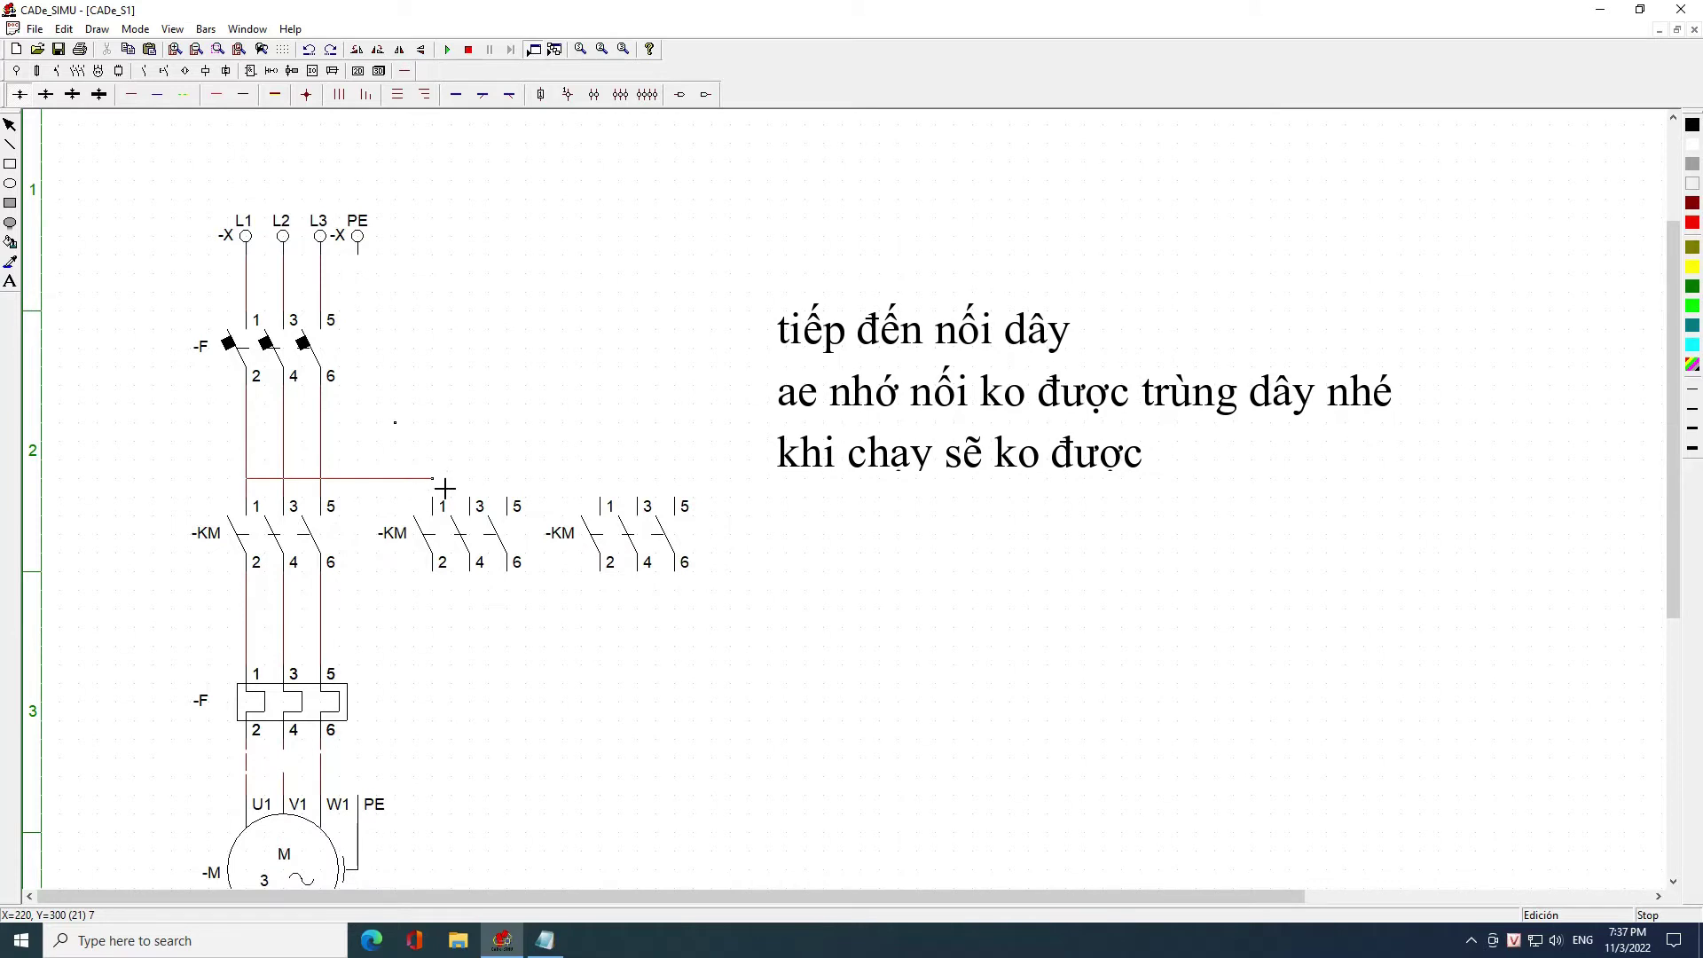
pyautogui.click(434, 498)
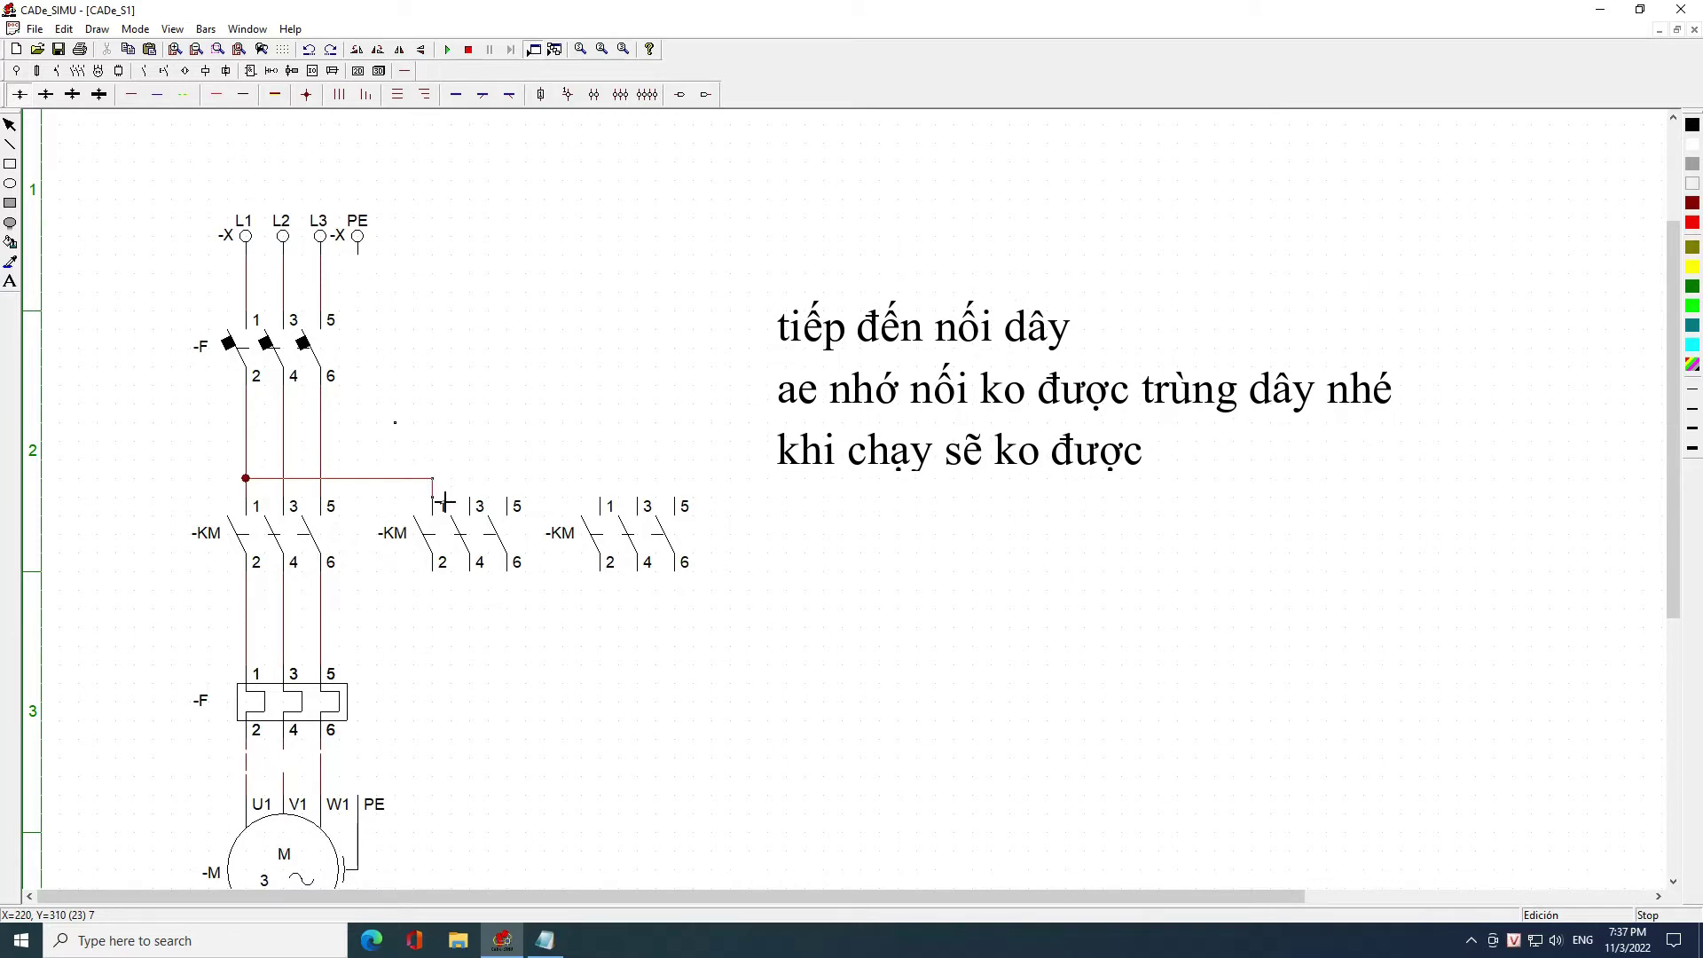
pyautogui.click(284, 459)
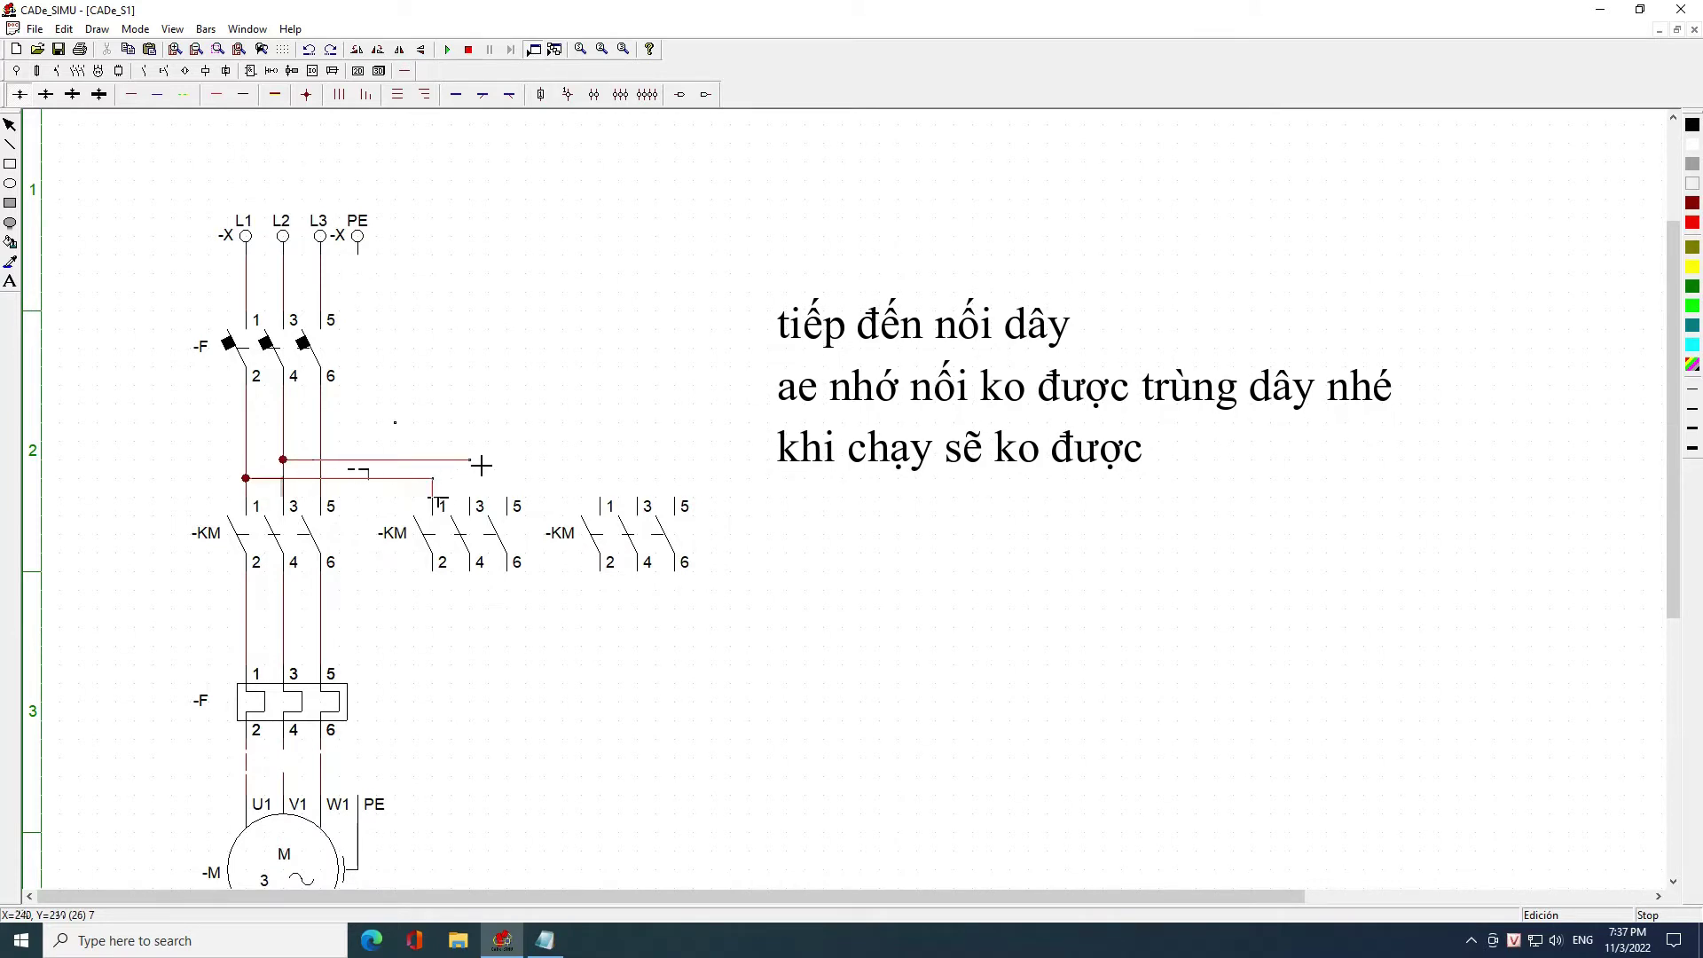
pyautogui.click(471, 498)
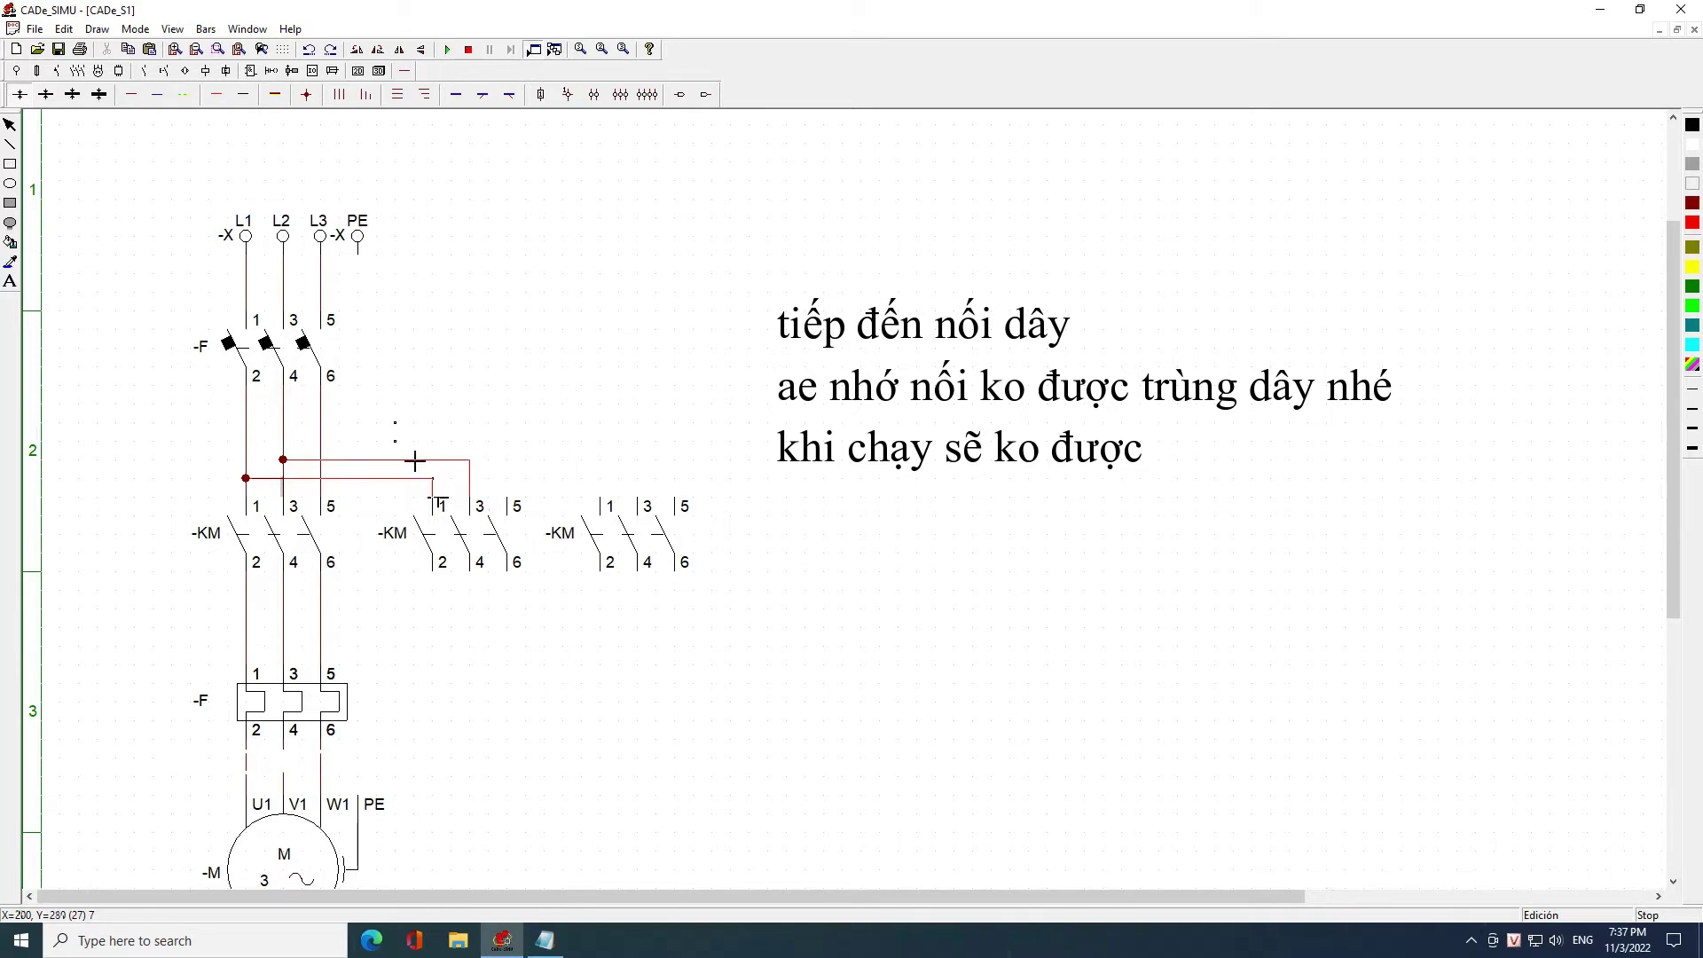
pyautogui.click(316, 442)
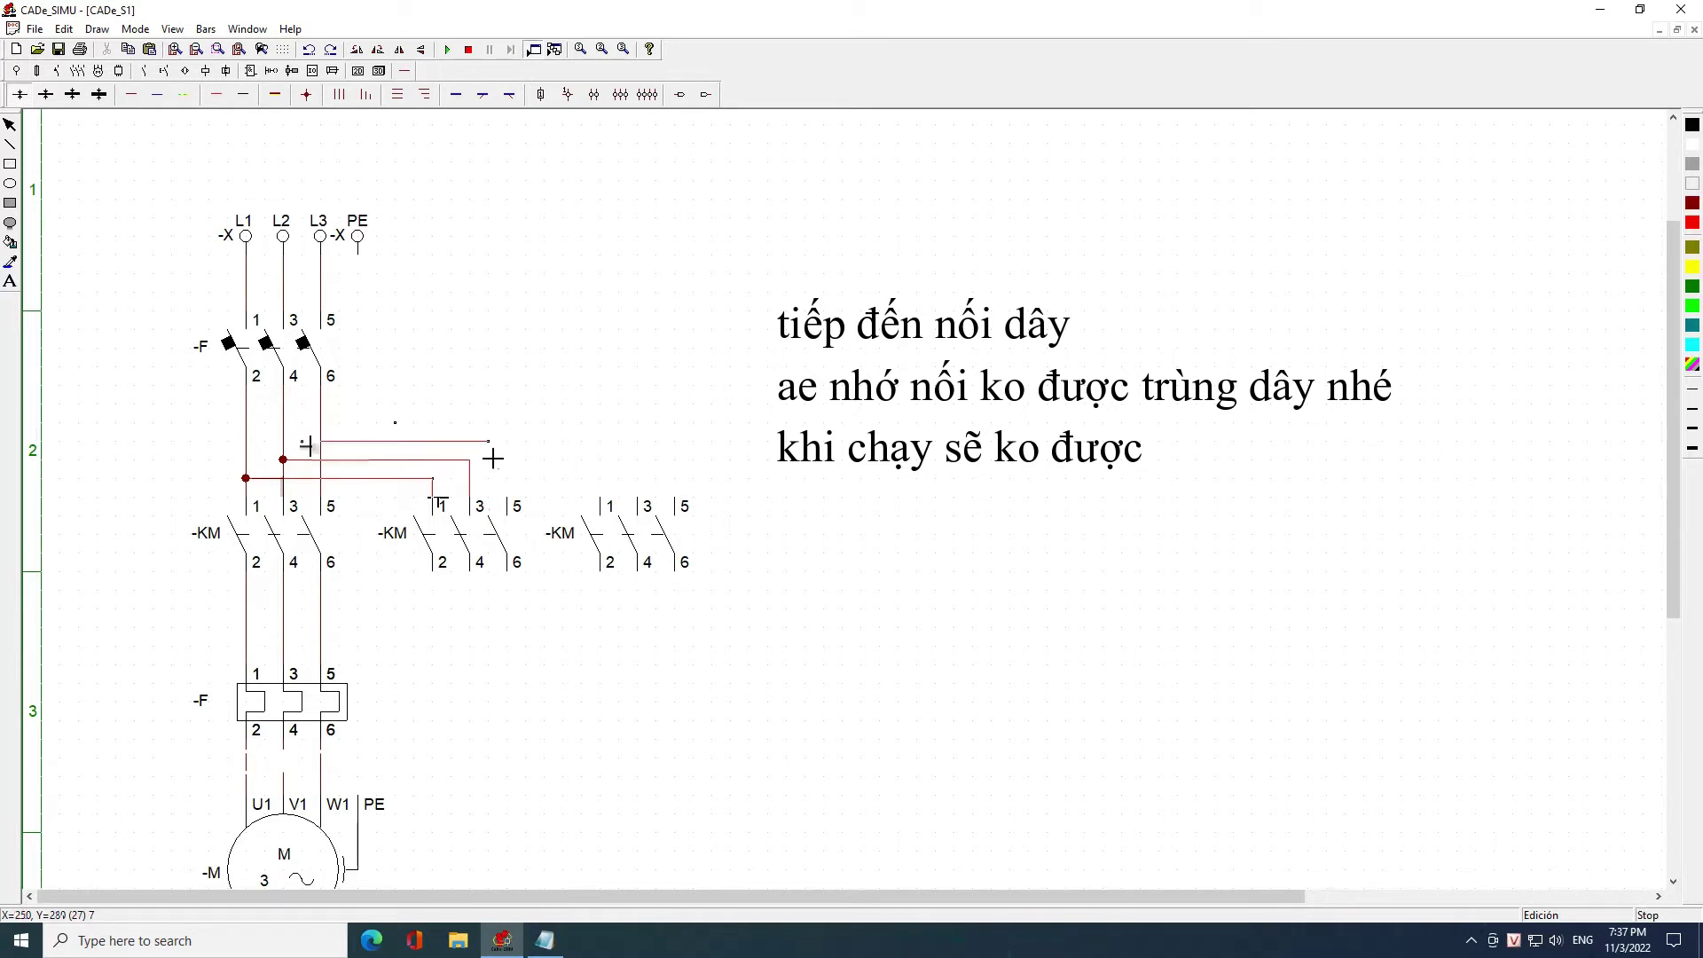
pyautogui.click(518, 503)
# Connect the second contactor's terminals 2, 4, 6 to motor ends W2, U2, V2
pyautogui.scroll(-1, 498, 544)
pyautogui.scroll(-1, 407, 617)
pyautogui.scroll(-1, 427, 618)
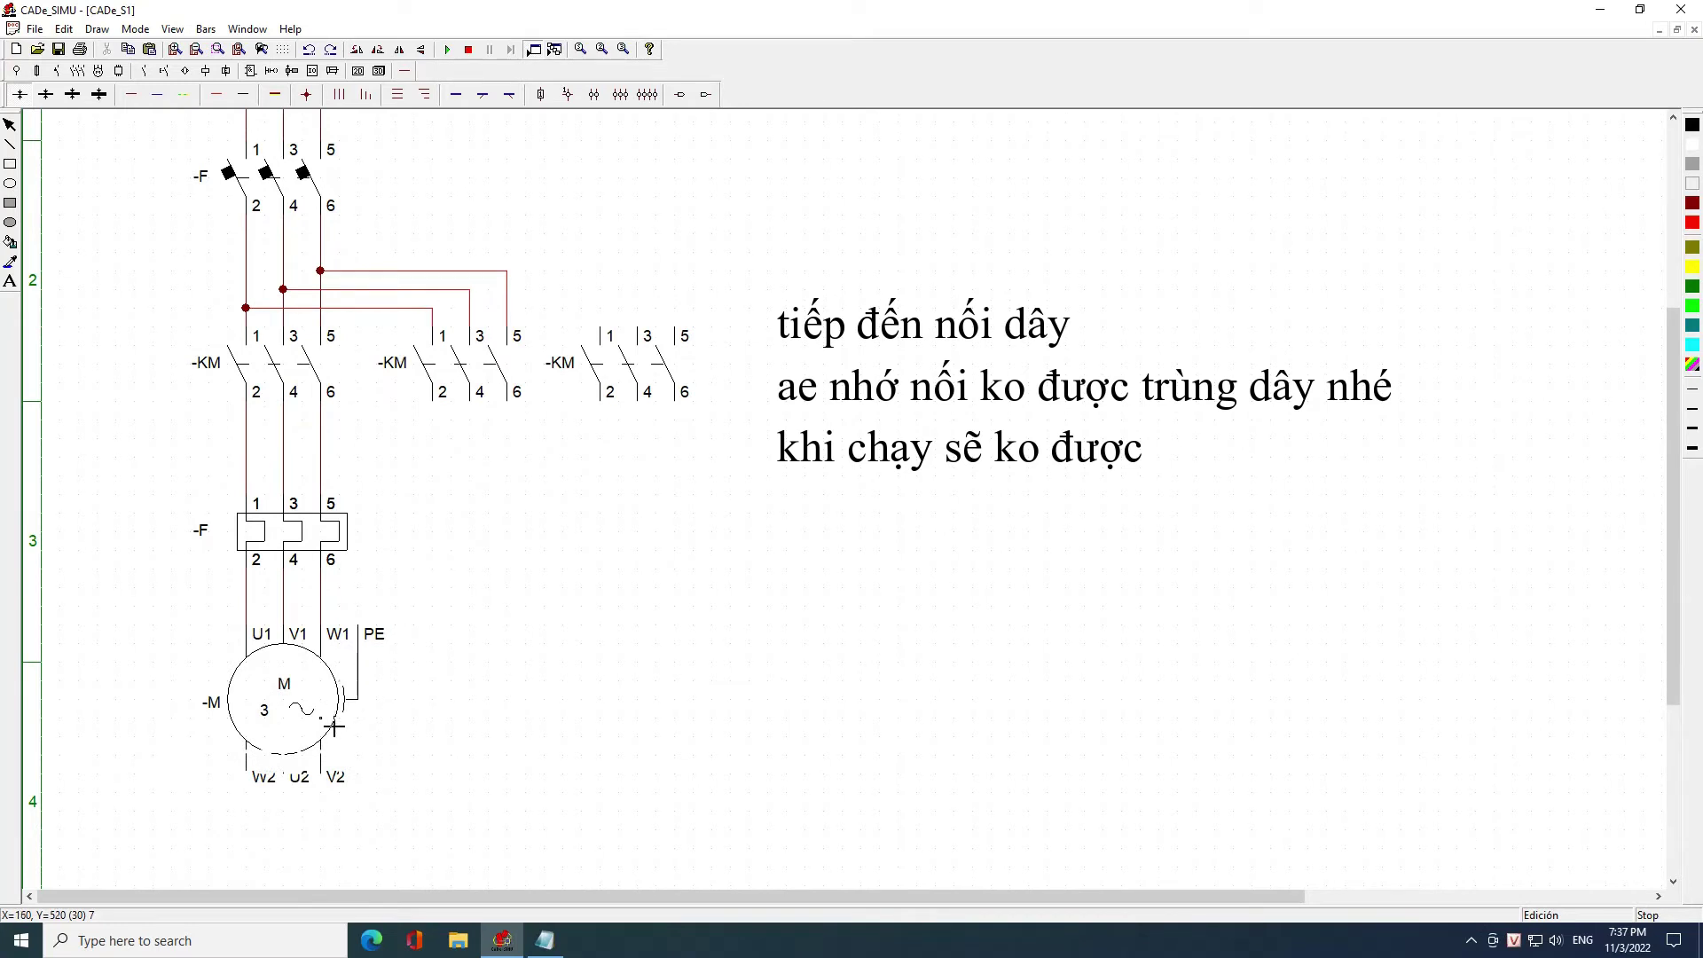
pyautogui.click(433, 408)
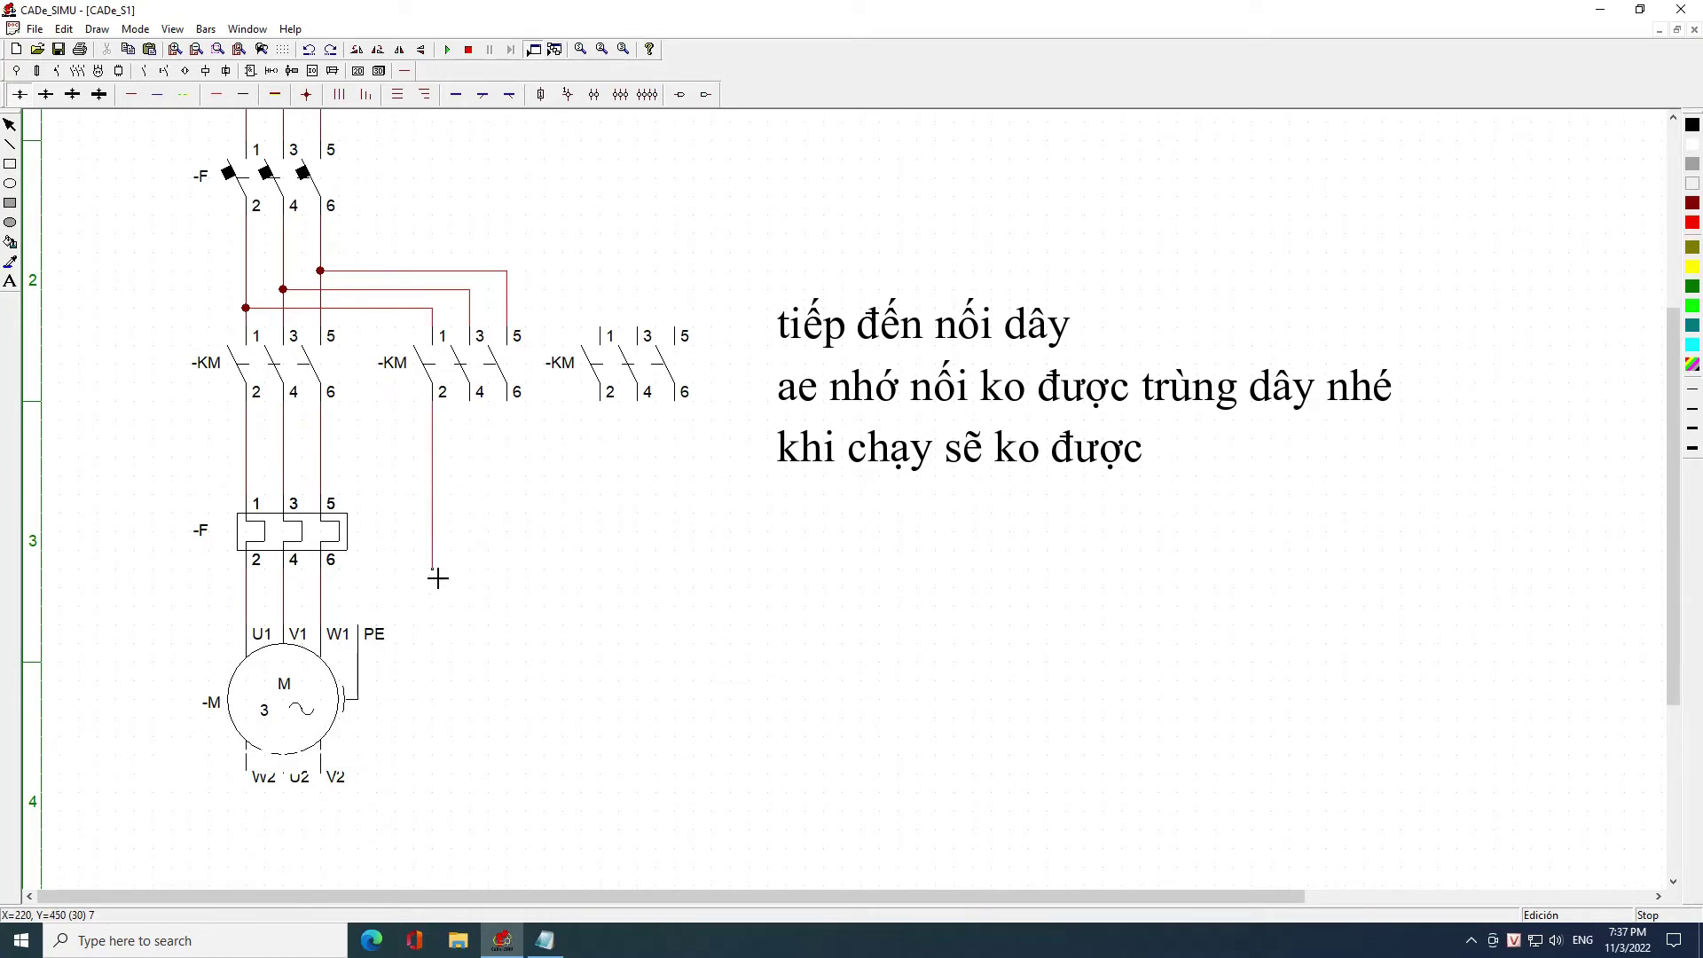
pyautogui.click(426, 816)
pyautogui.click(432, 810)
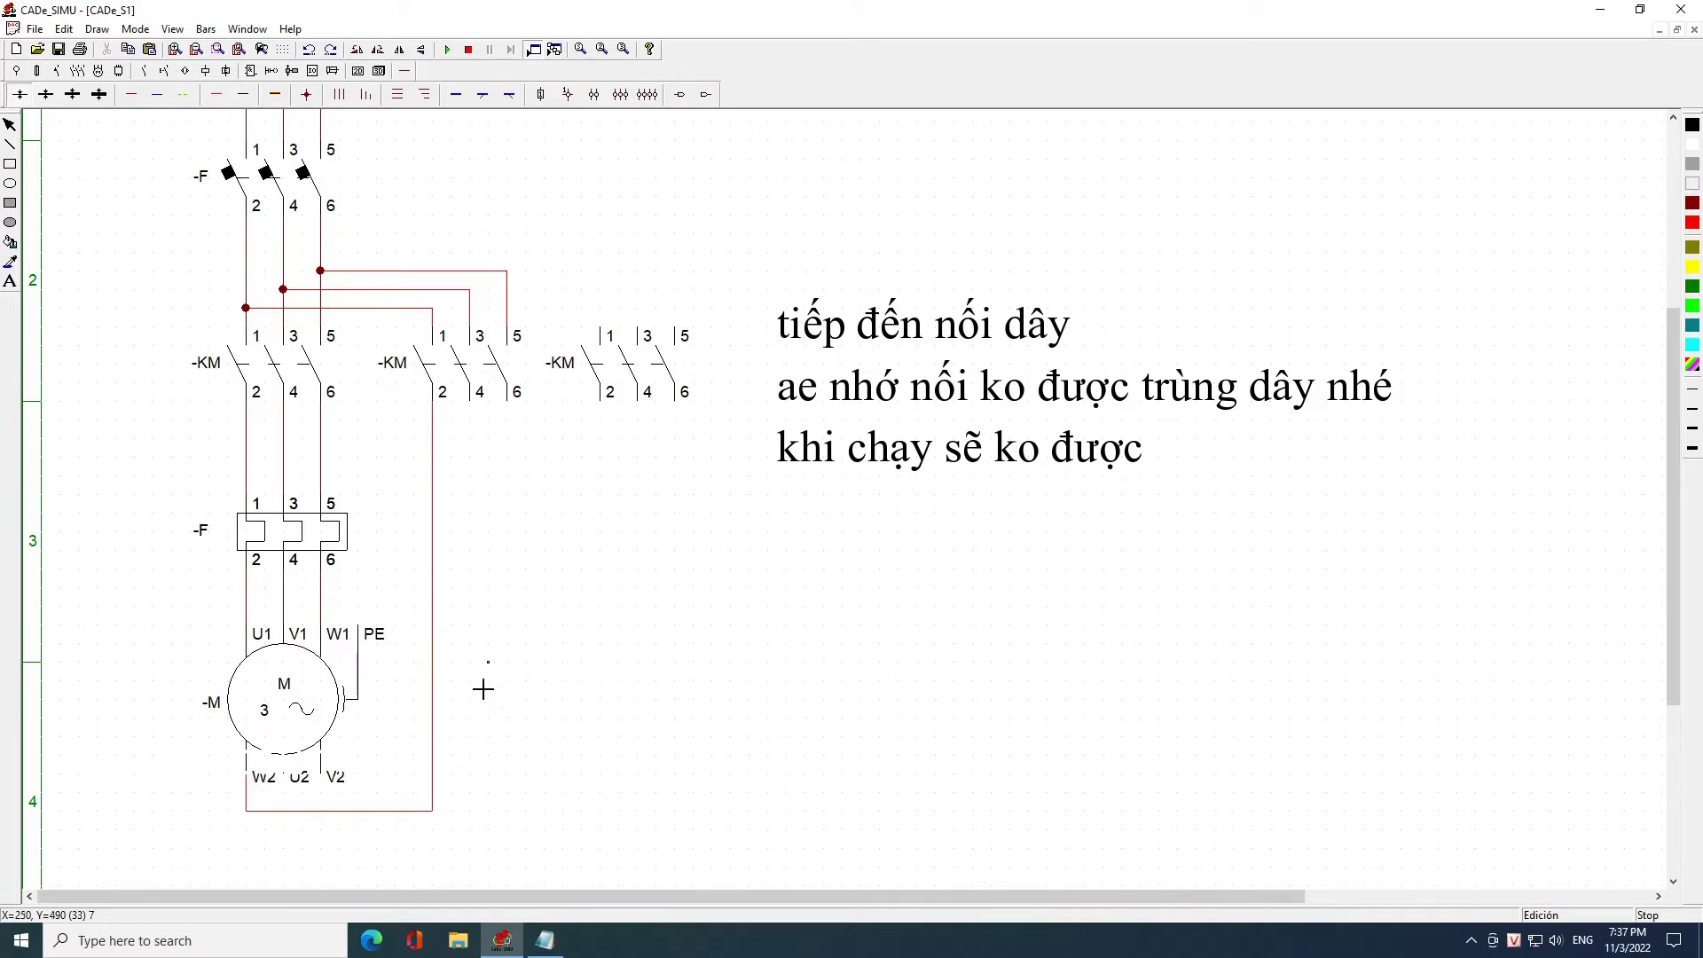
pyautogui.click(473, 401)
pyautogui.click(295, 781)
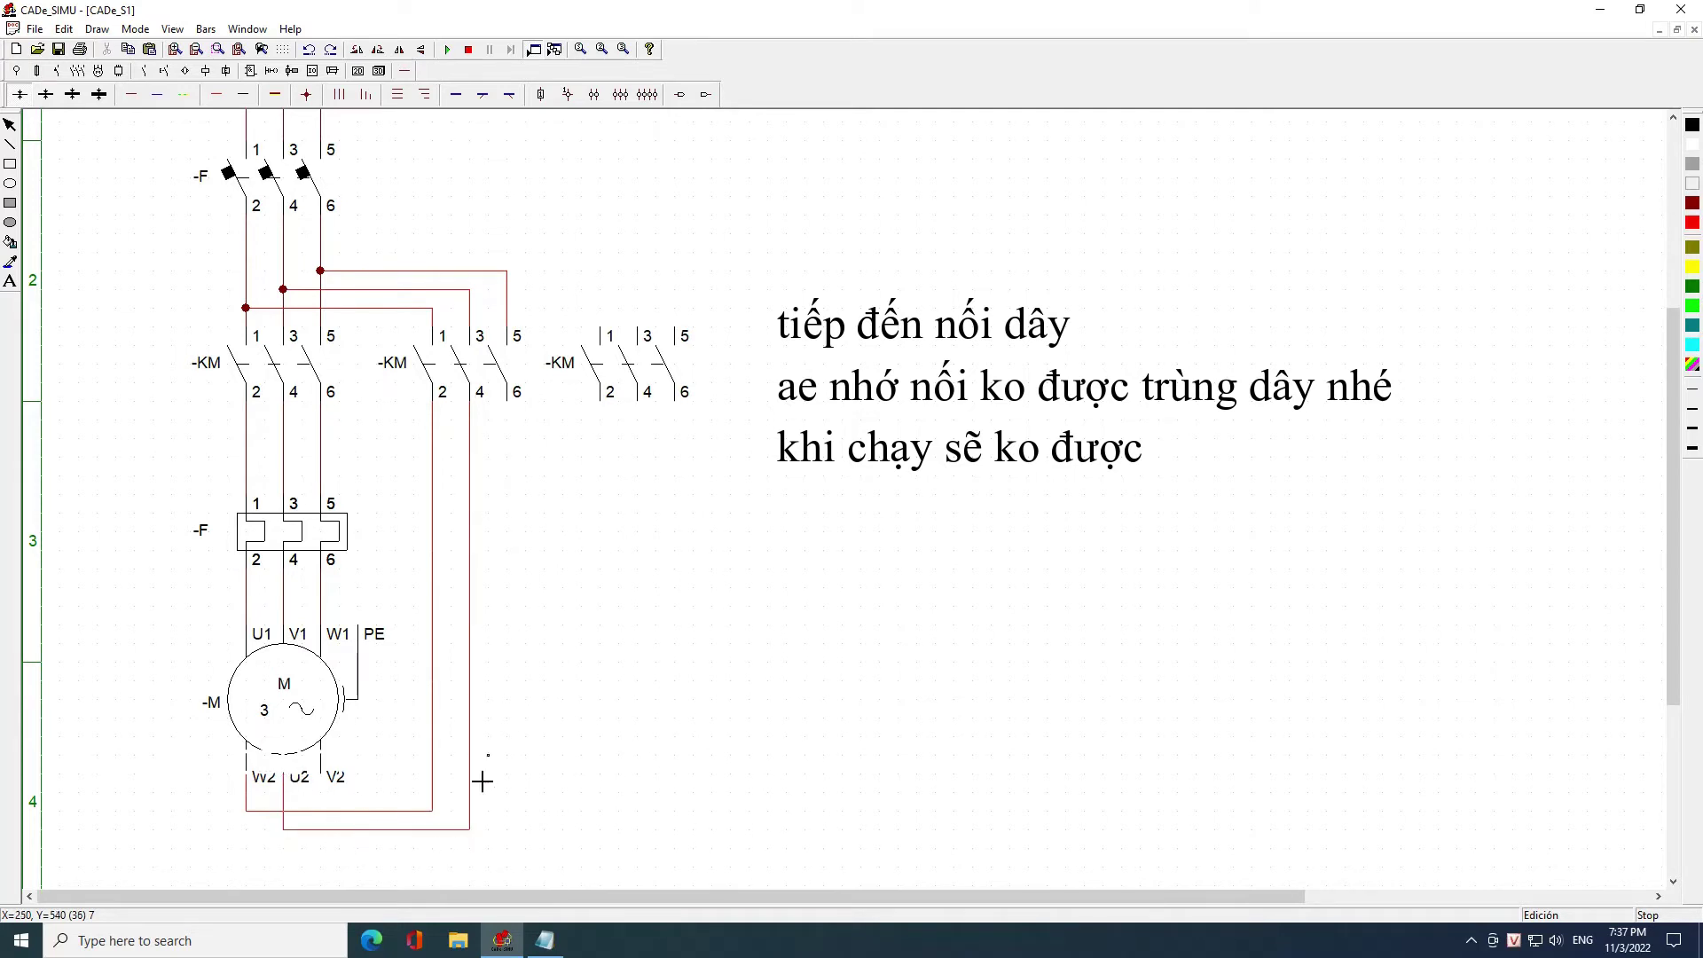
pyautogui.click(511, 406)
pyautogui.click(332, 799)
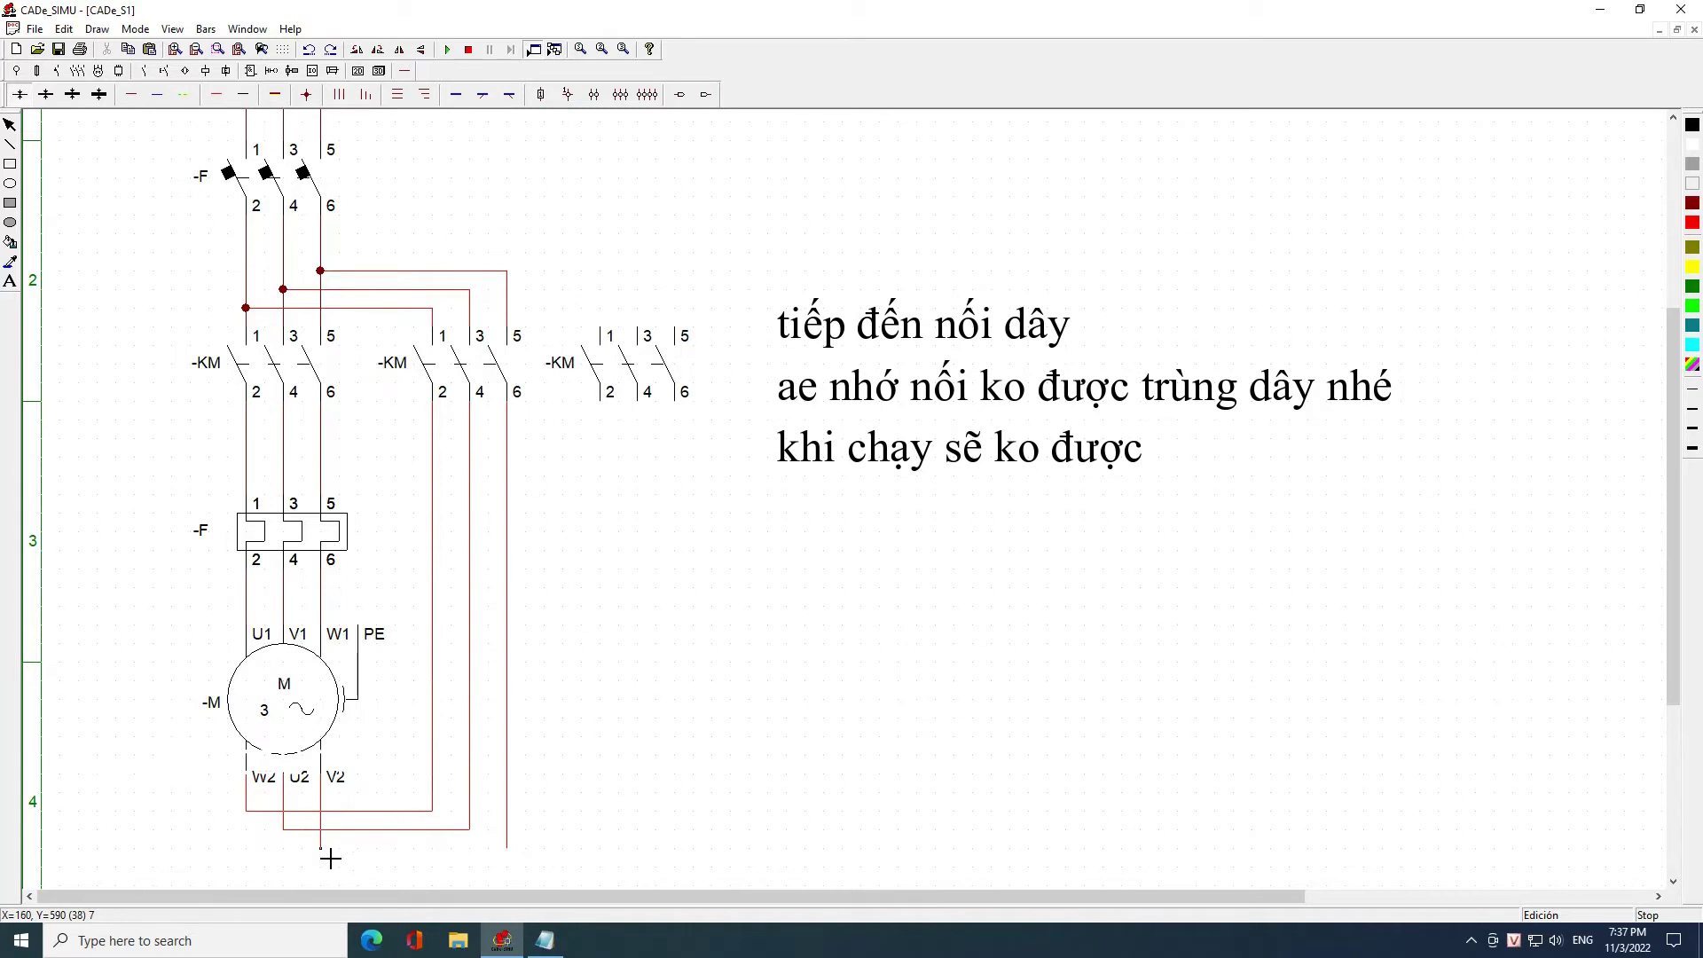
pyautogui.click(509, 849)
pyautogui.scroll(1, 581, 608)
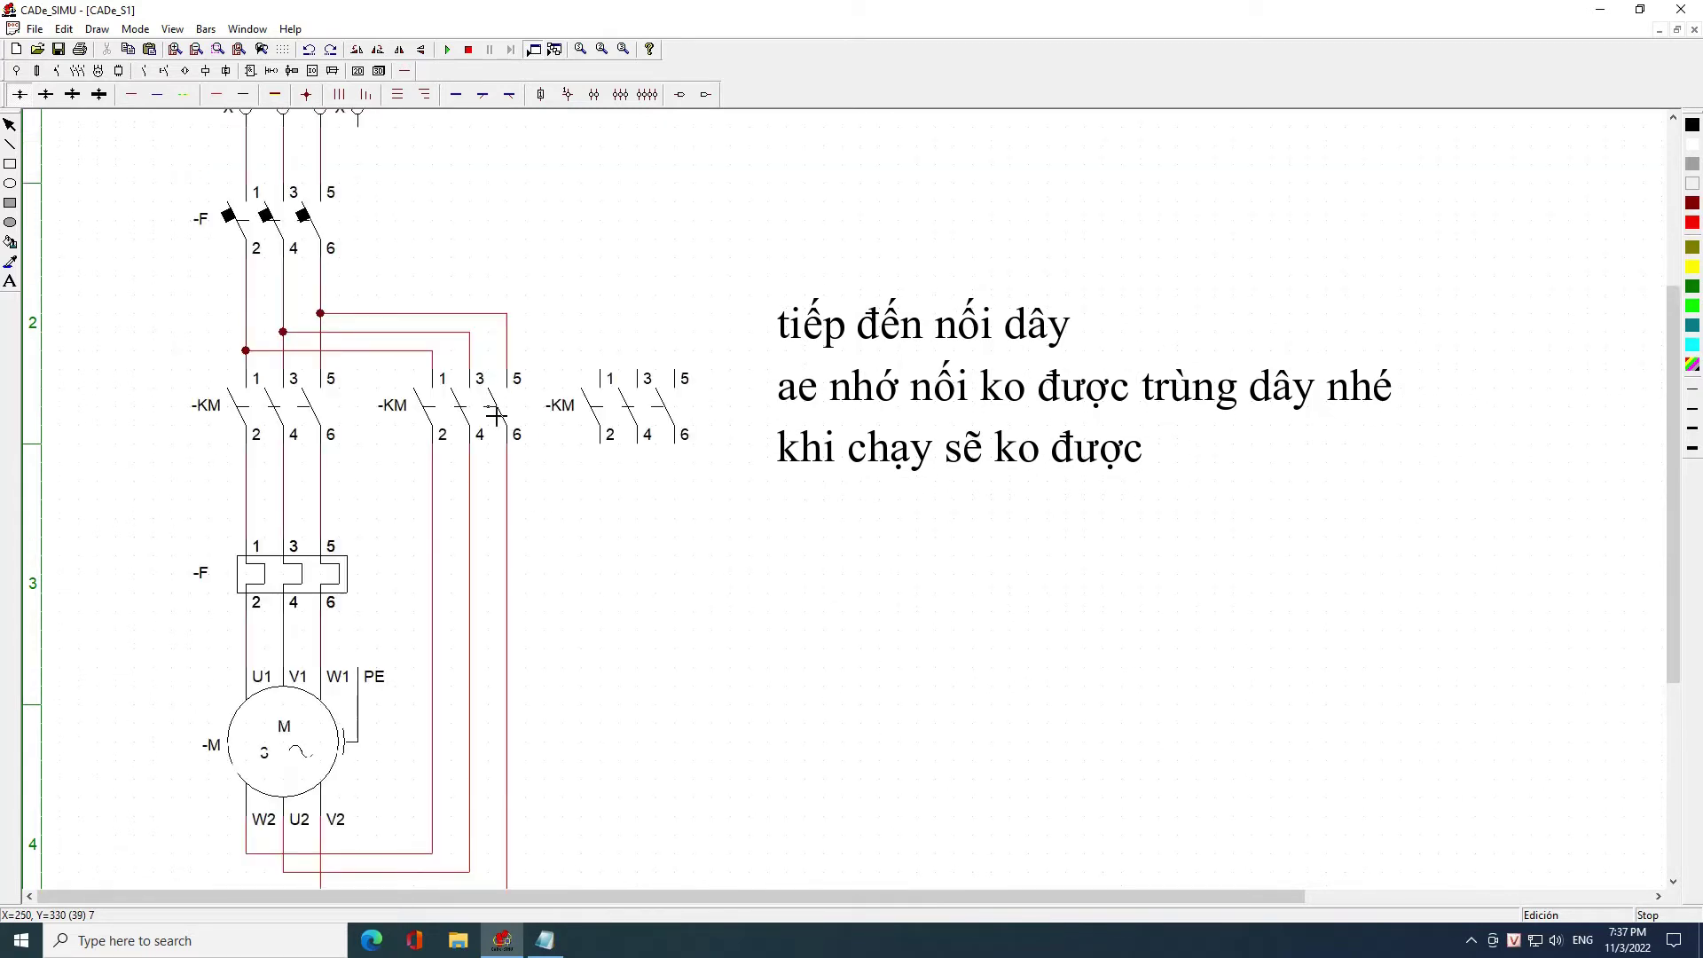
# Branch those lines to the third contactor's terminals 2, 4, 6 and bridge its 1, 3, 5 as star point
pyautogui.click(435, 482)
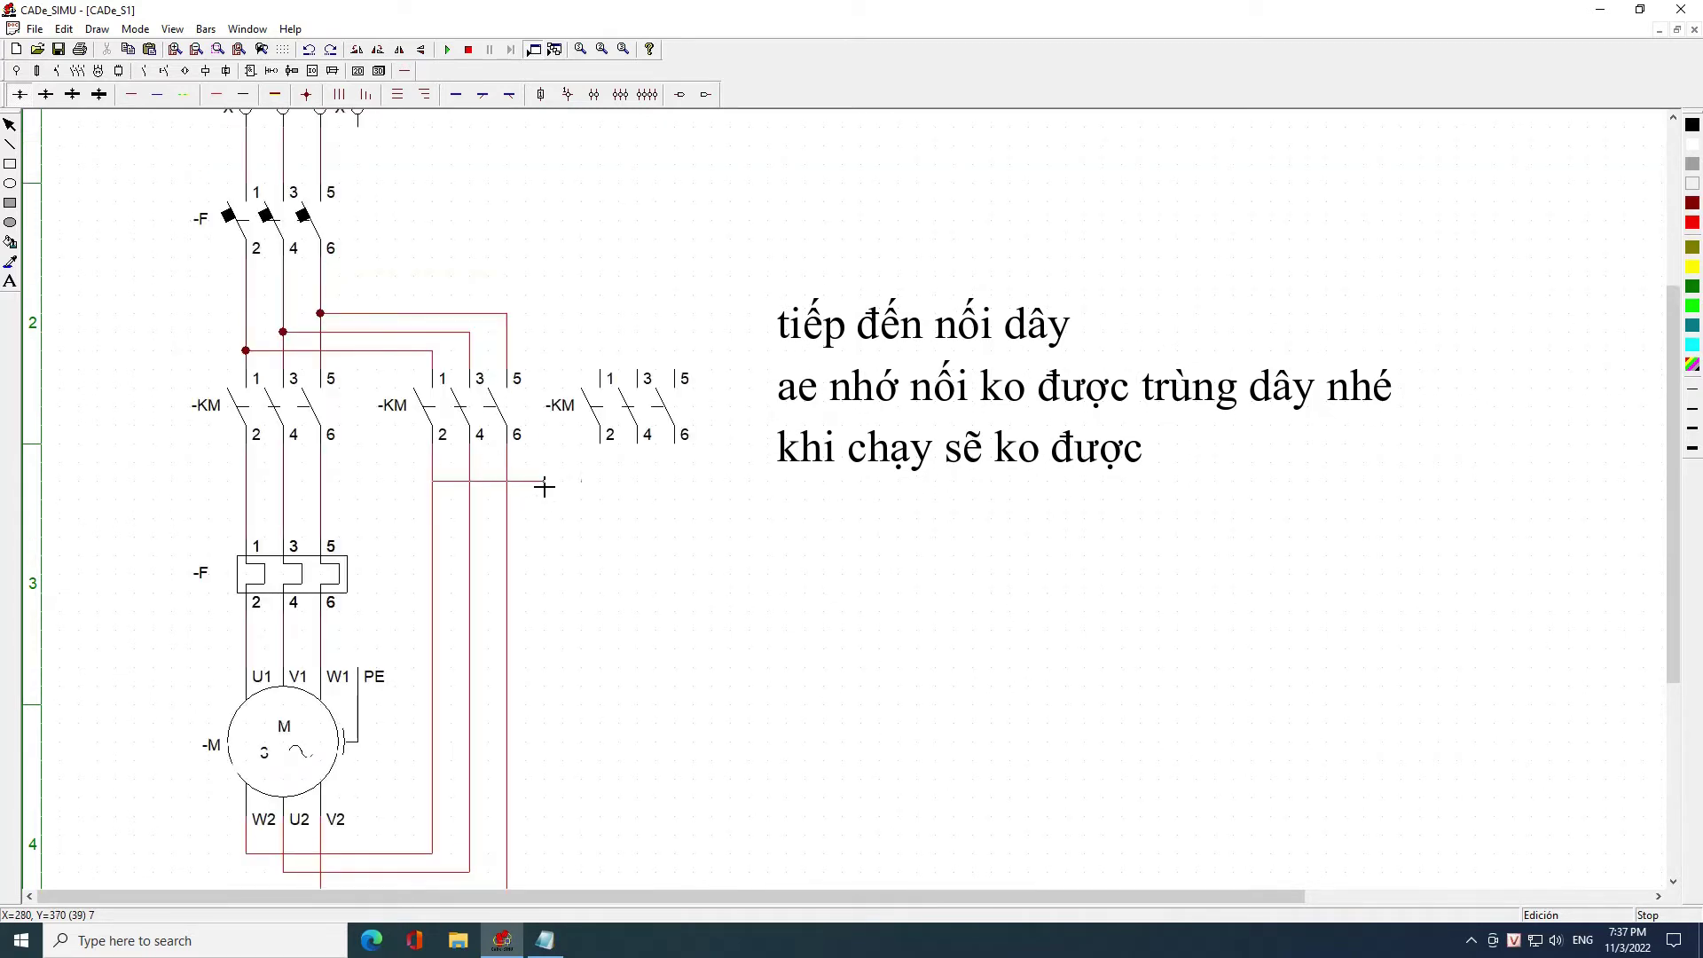
pyautogui.click(604, 461)
pyautogui.click(471, 500)
pyautogui.click(640, 476)
pyautogui.click(507, 518)
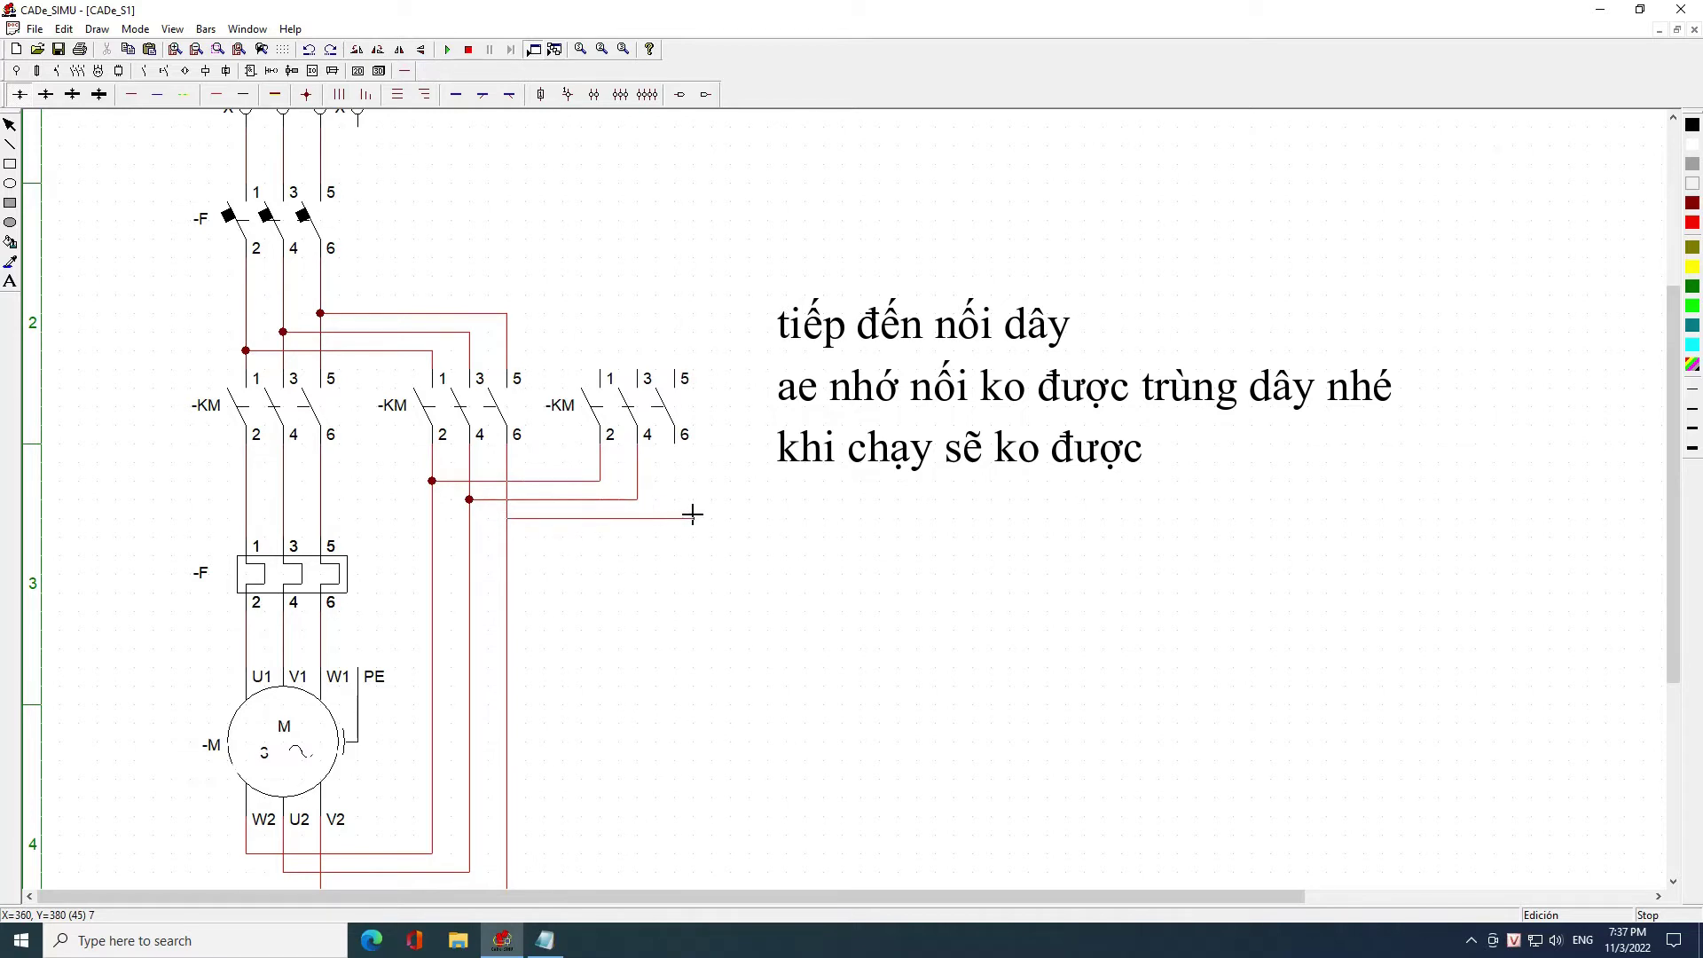
pyautogui.click(677, 461)
pyautogui.click(603, 334)
pyautogui.click(639, 371)
pyautogui.click(637, 334)
pyautogui.scroll(3, 524, 585)
# Rename the breaker to CB and the first contactor to K
pyautogui.doubleClick(323, 377)
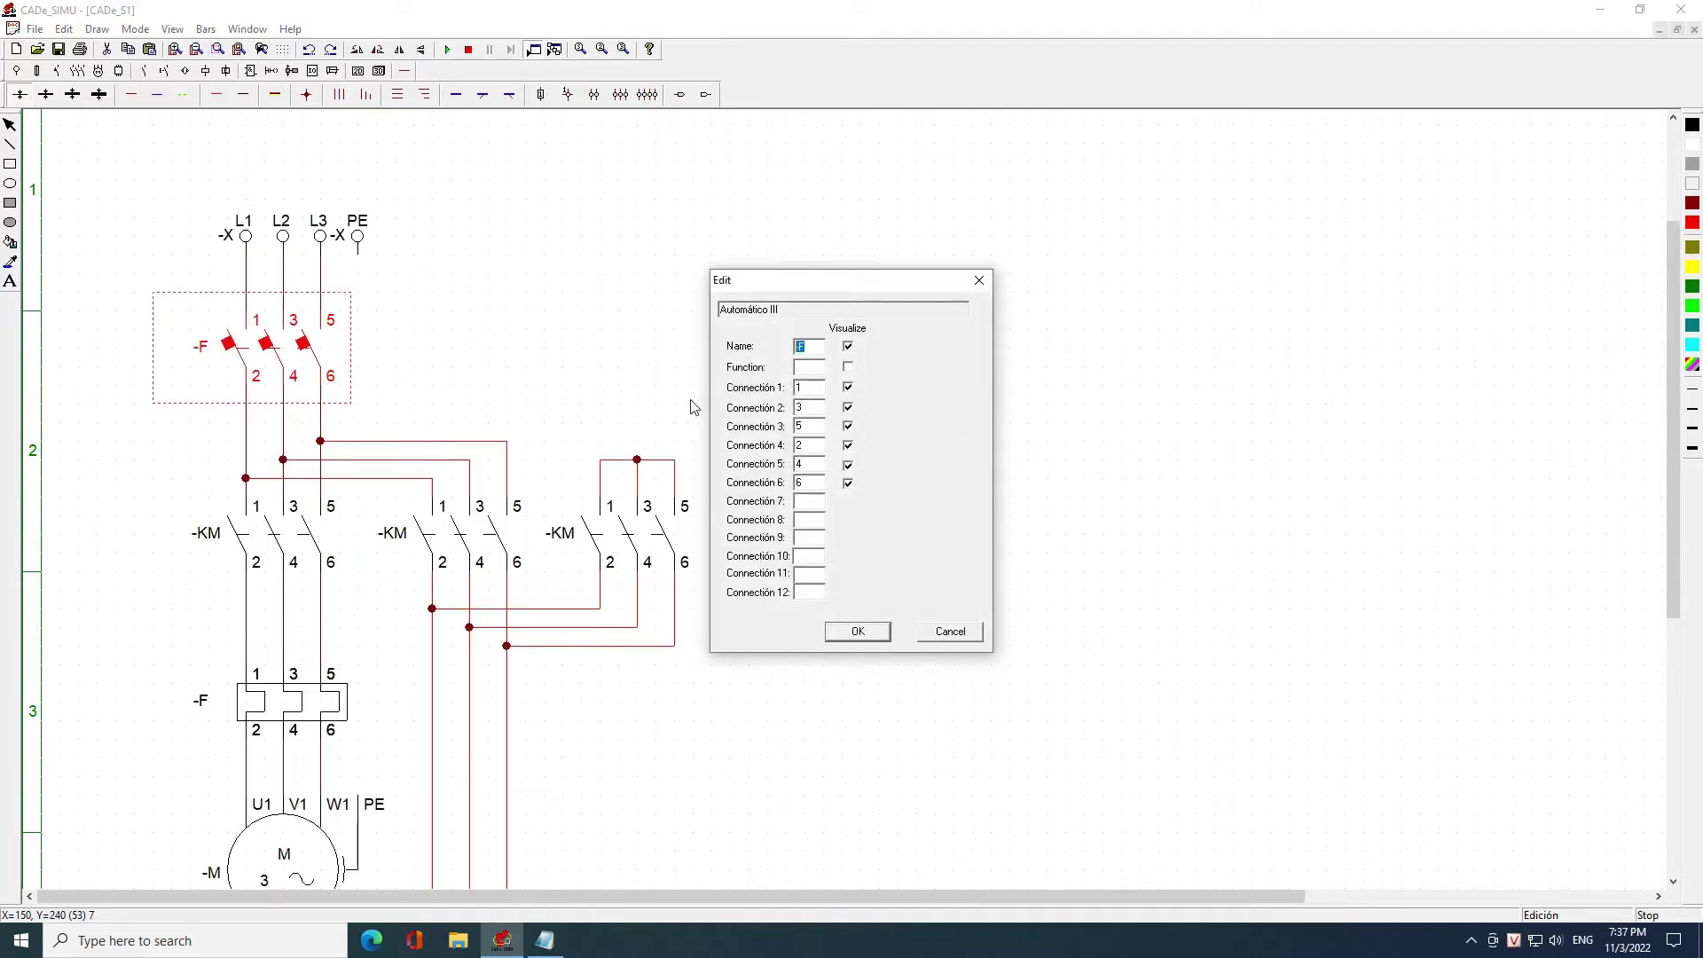
pyautogui.write('CB')
pyautogui.click(837, 636)
pyautogui.click(342, 545)
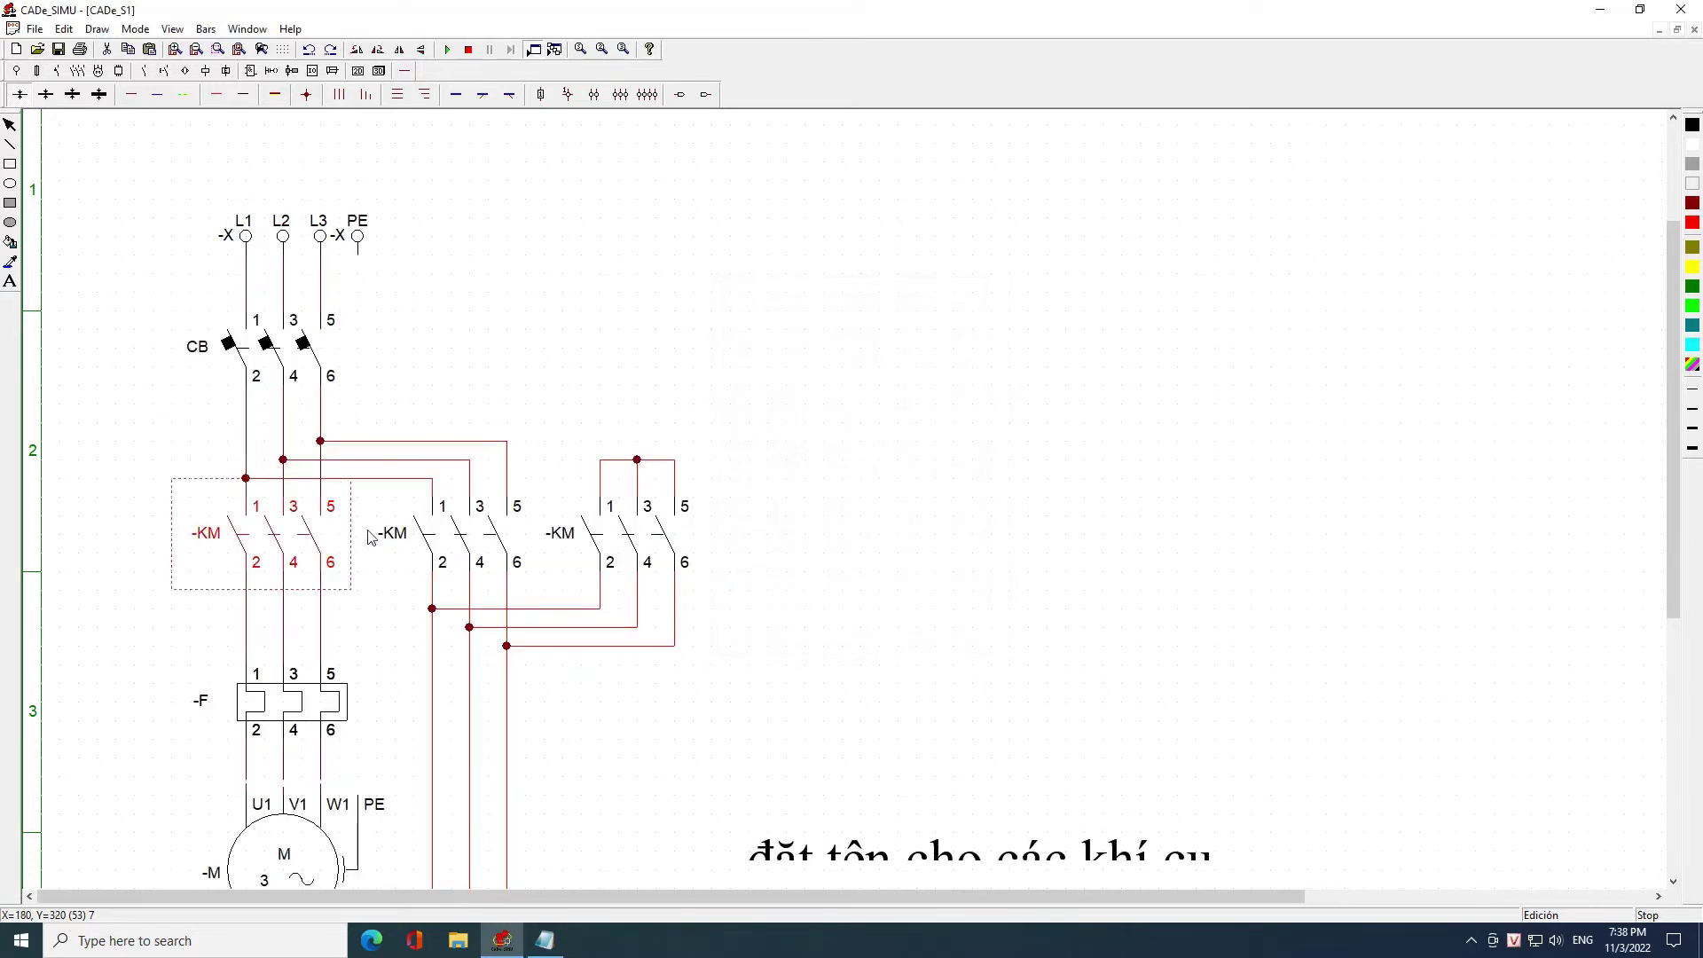
pyautogui.doubleClick(371, 539)
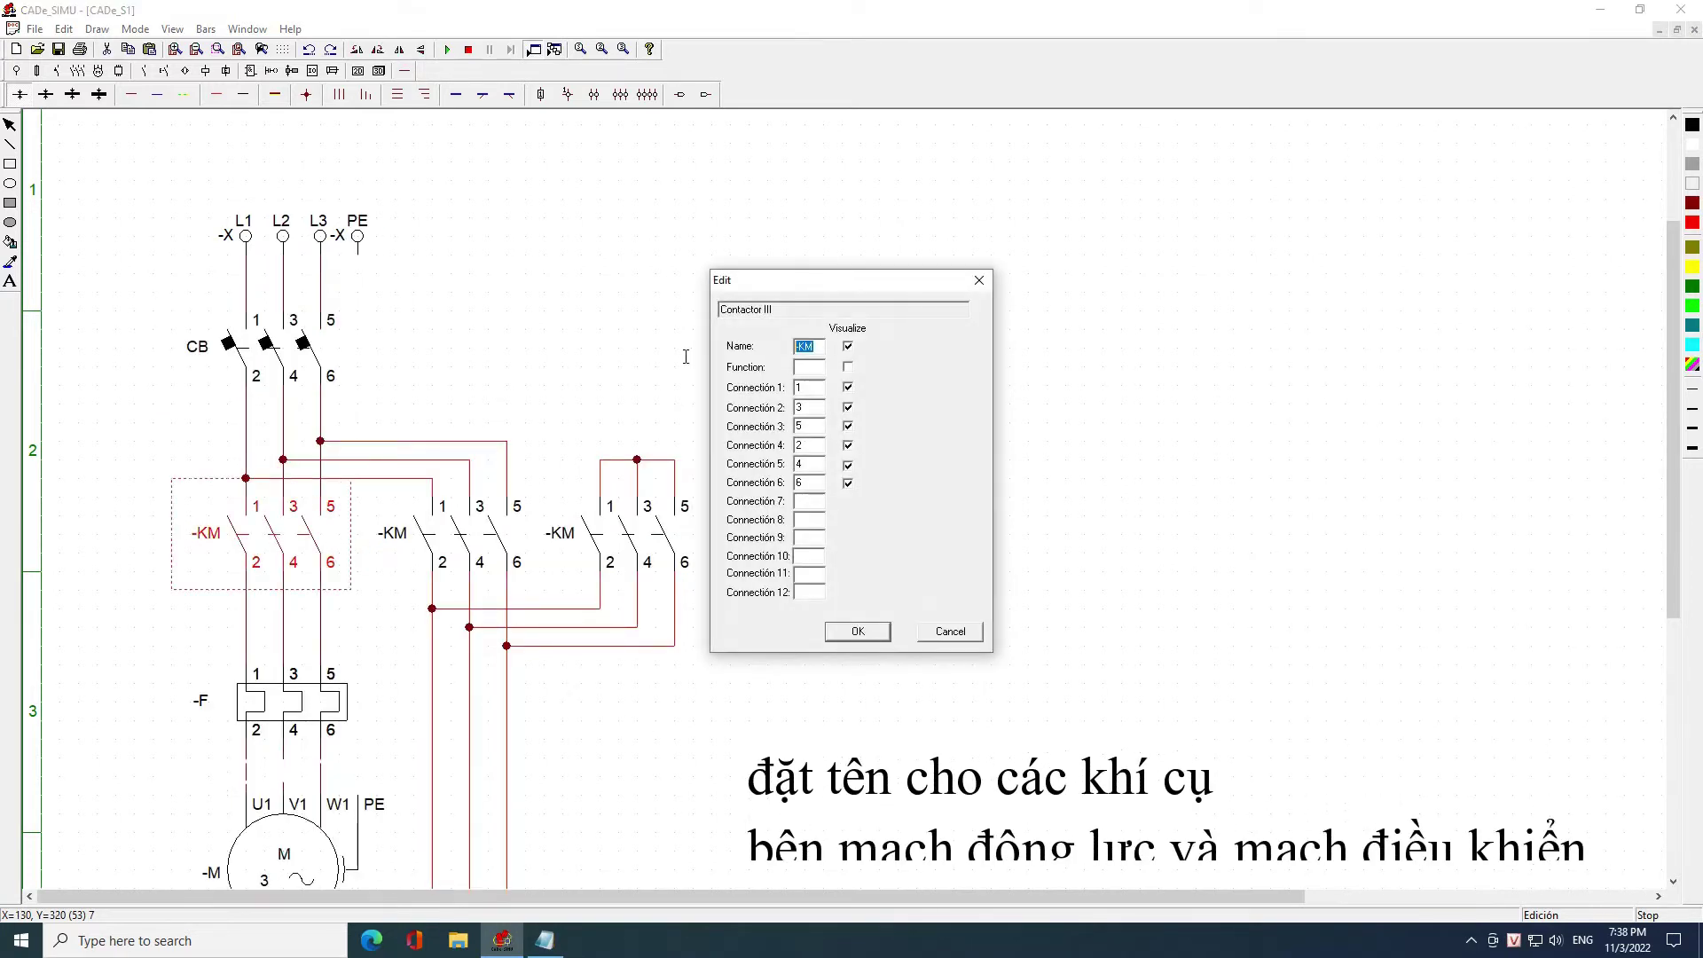
pyautogui.write('K')
pyautogui.press('Return')
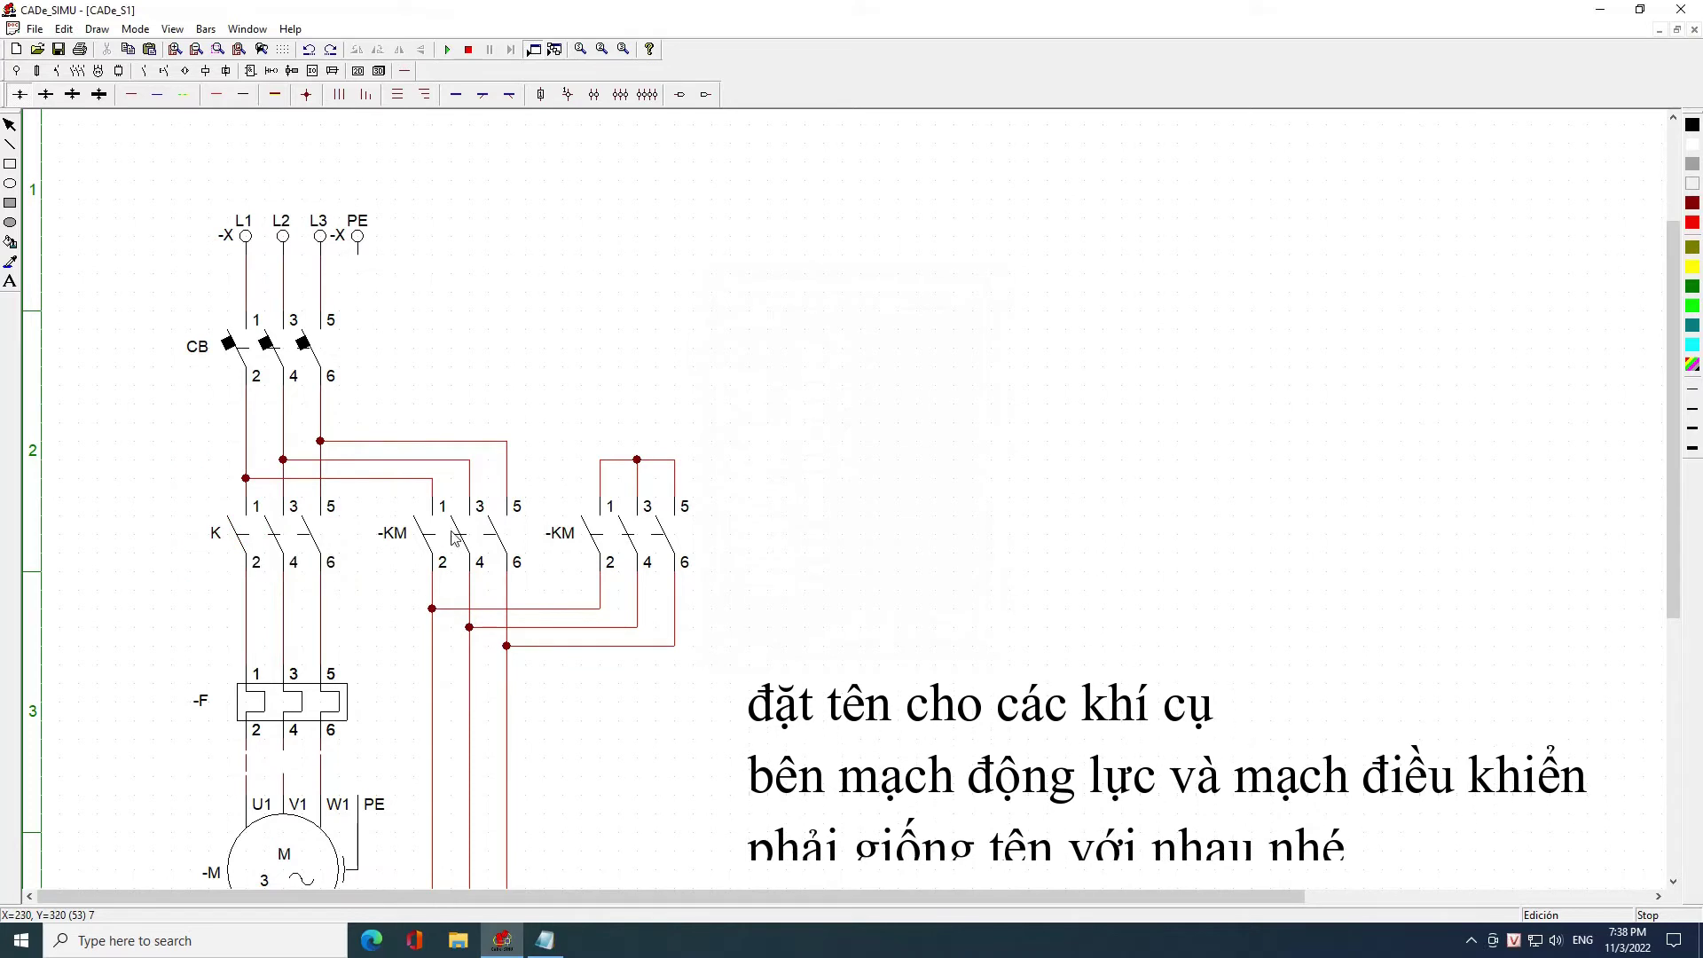
# Rename the second contactor to TG and the third contactor to S
pyautogui.doubleClick(455, 538)
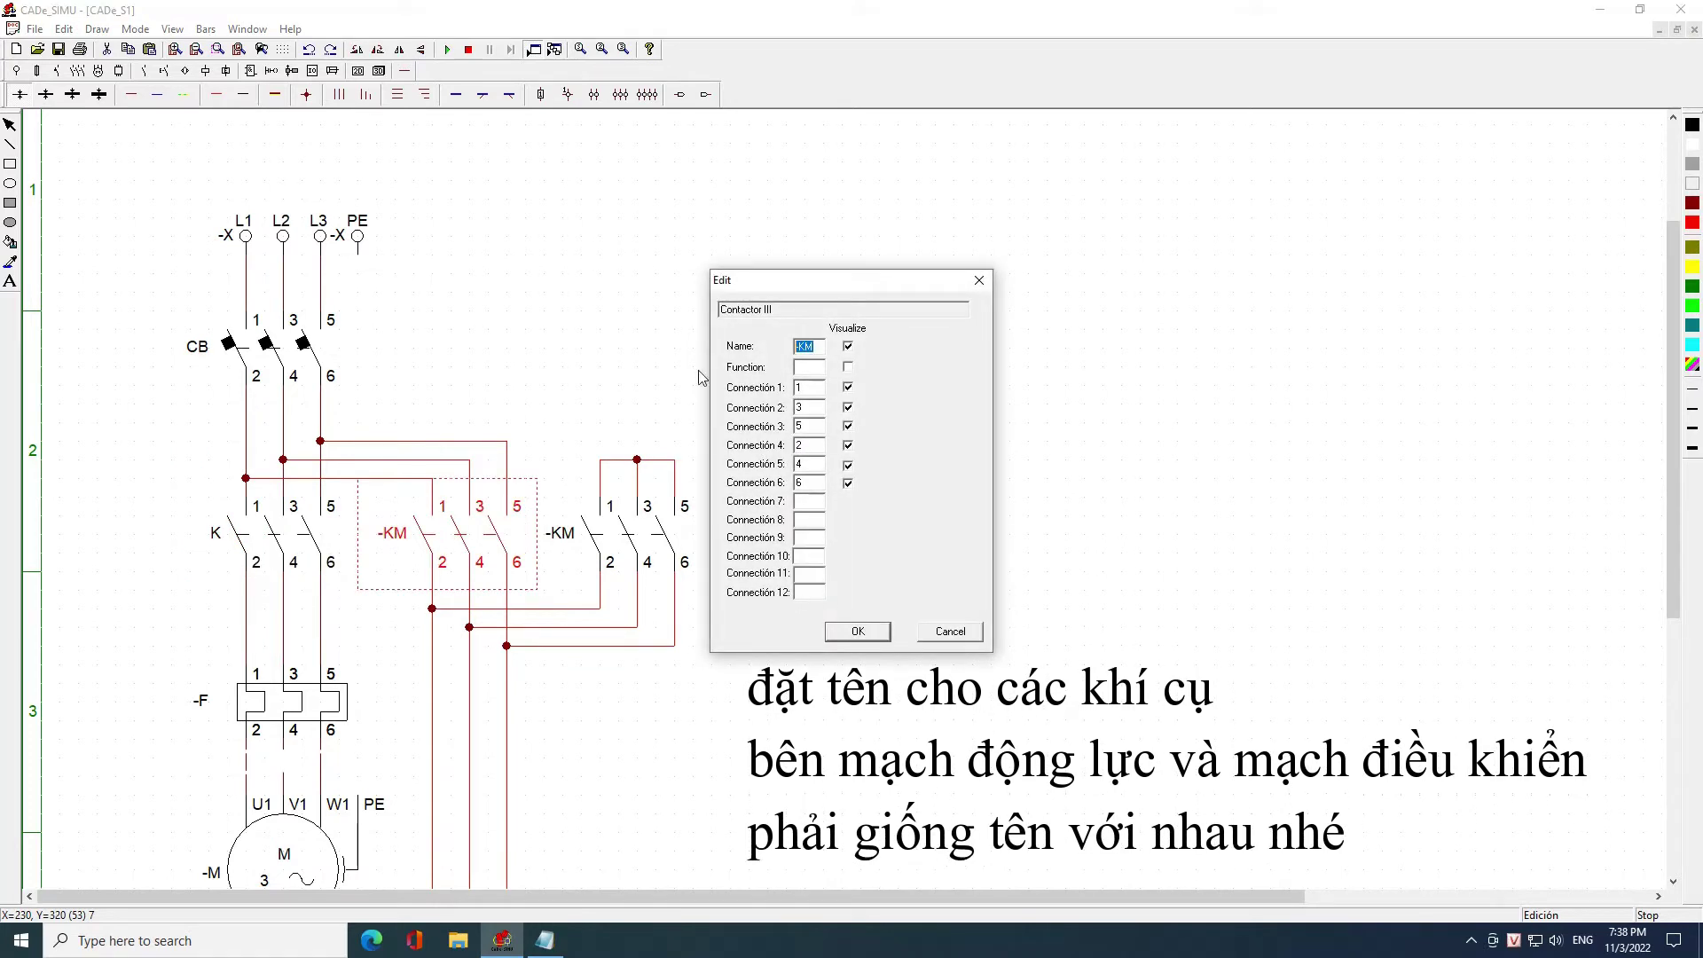
pyautogui.write('G')
pyautogui.click(858, 630)
pyautogui.click(652, 552)
pyautogui.doubleClick(652, 552)
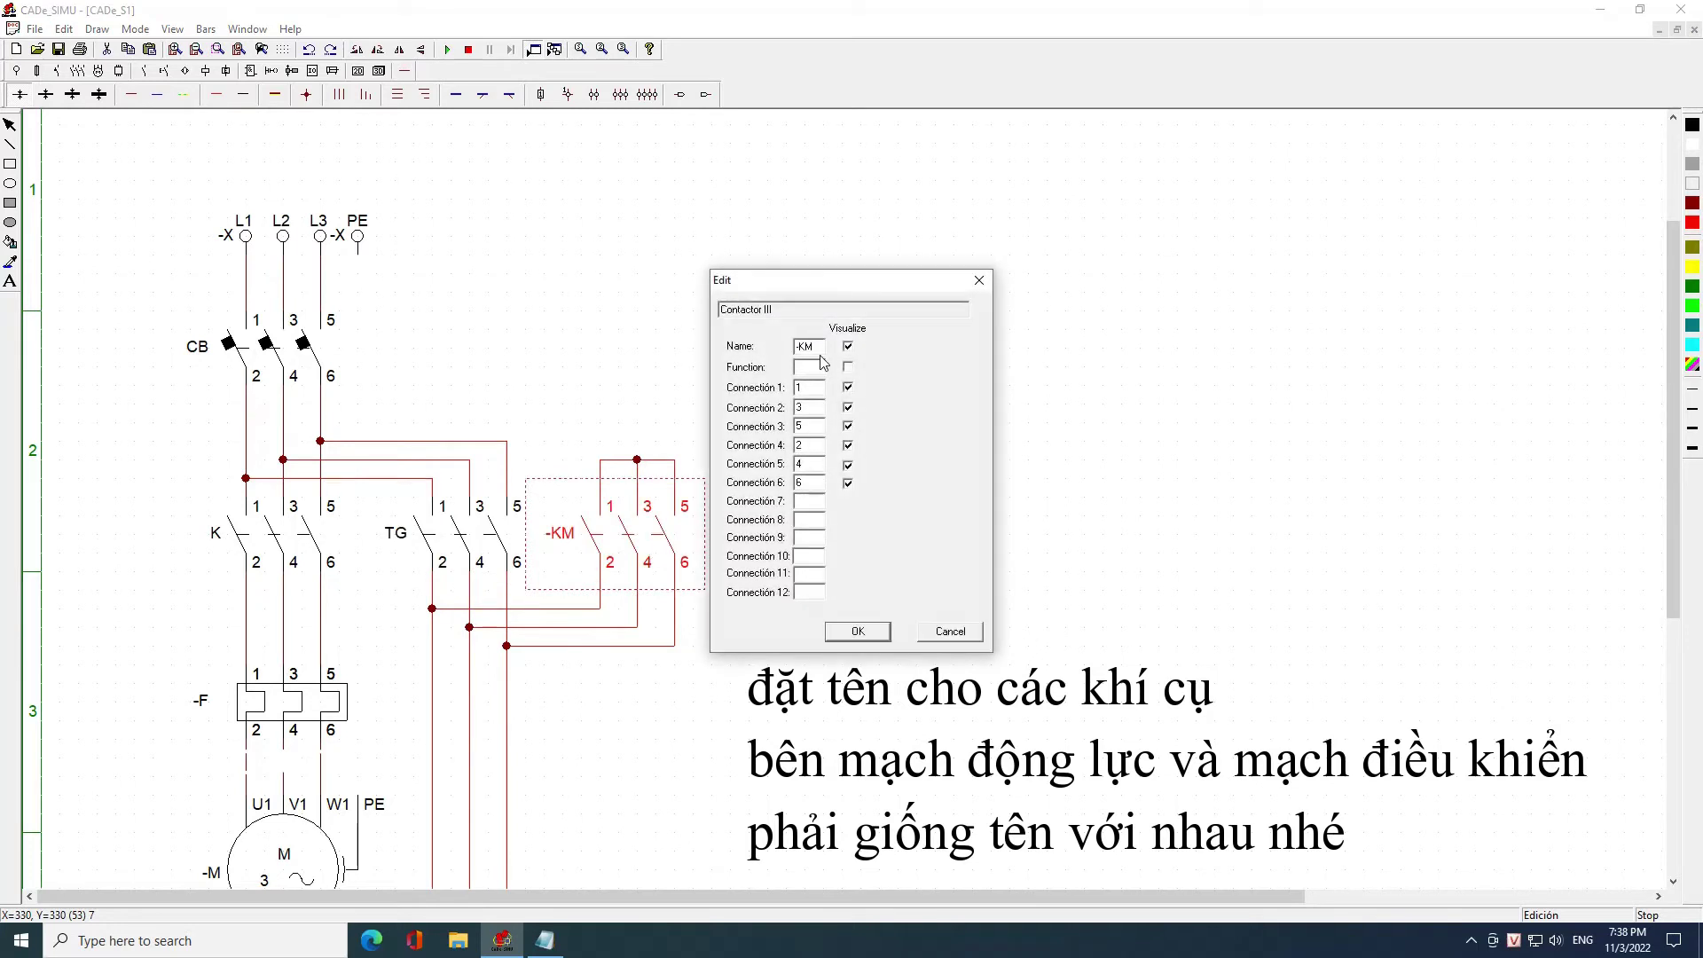
pyautogui.write('S')
pyautogui.click(858, 630)
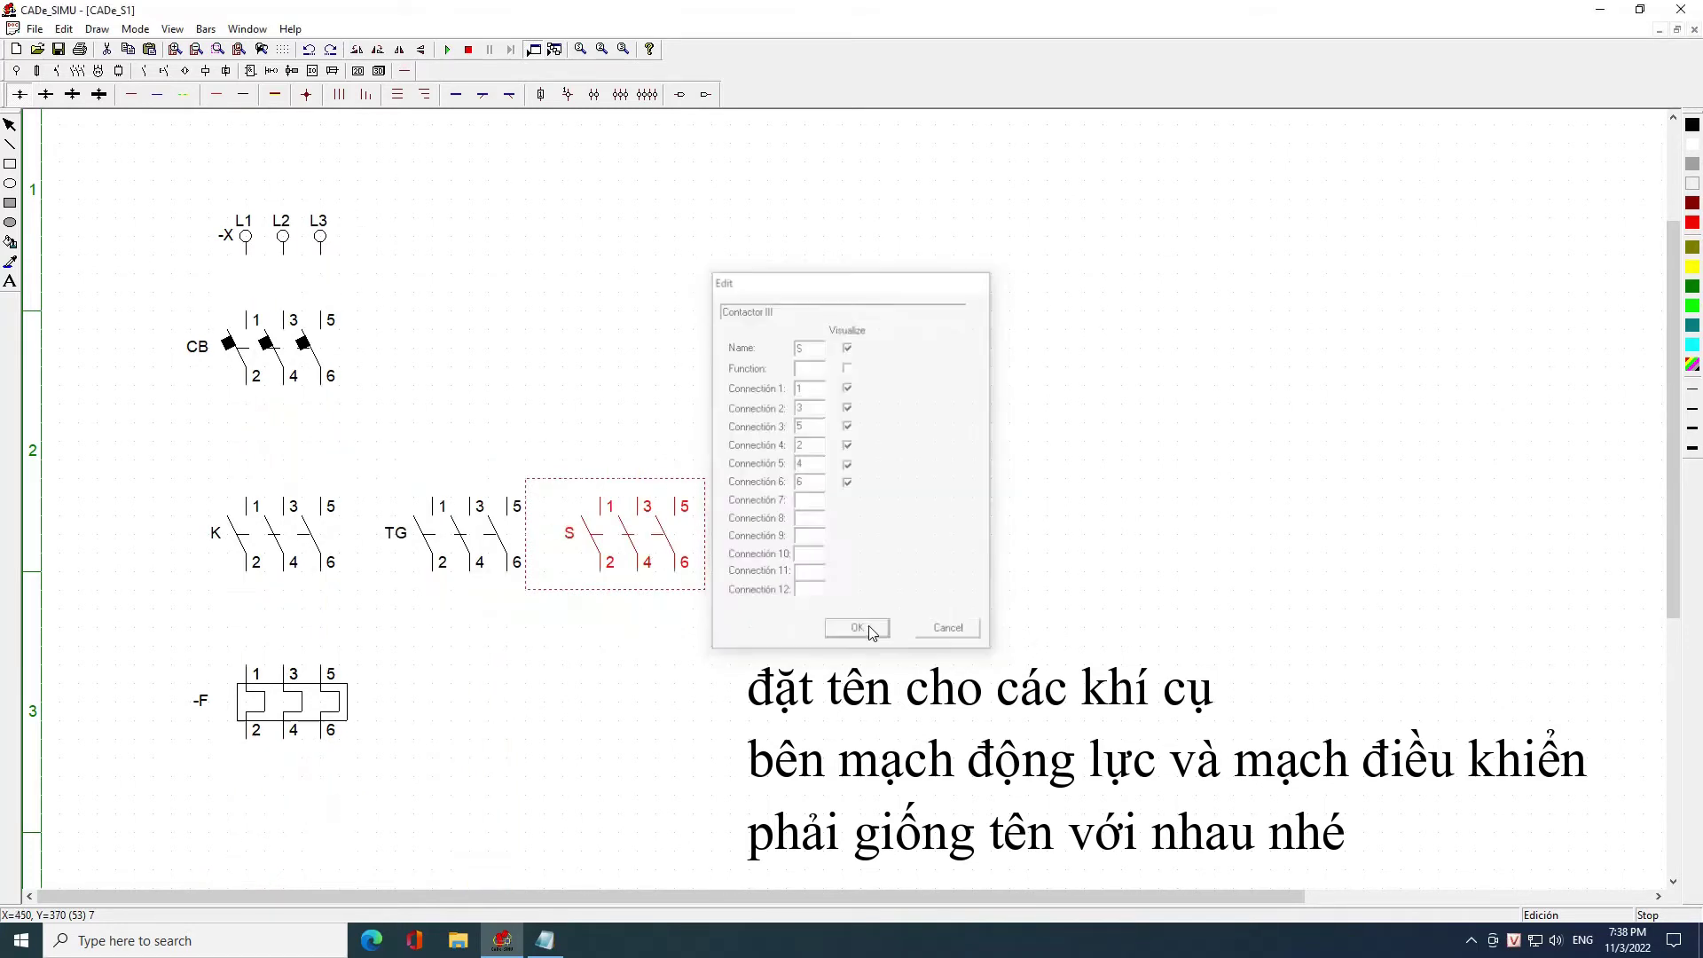
# Rename the thermal overload relay to RN
pyautogui.scroll(-1, 371, 616)
pyautogui.doubleClick(371, 617)
pyautogui.write('R')
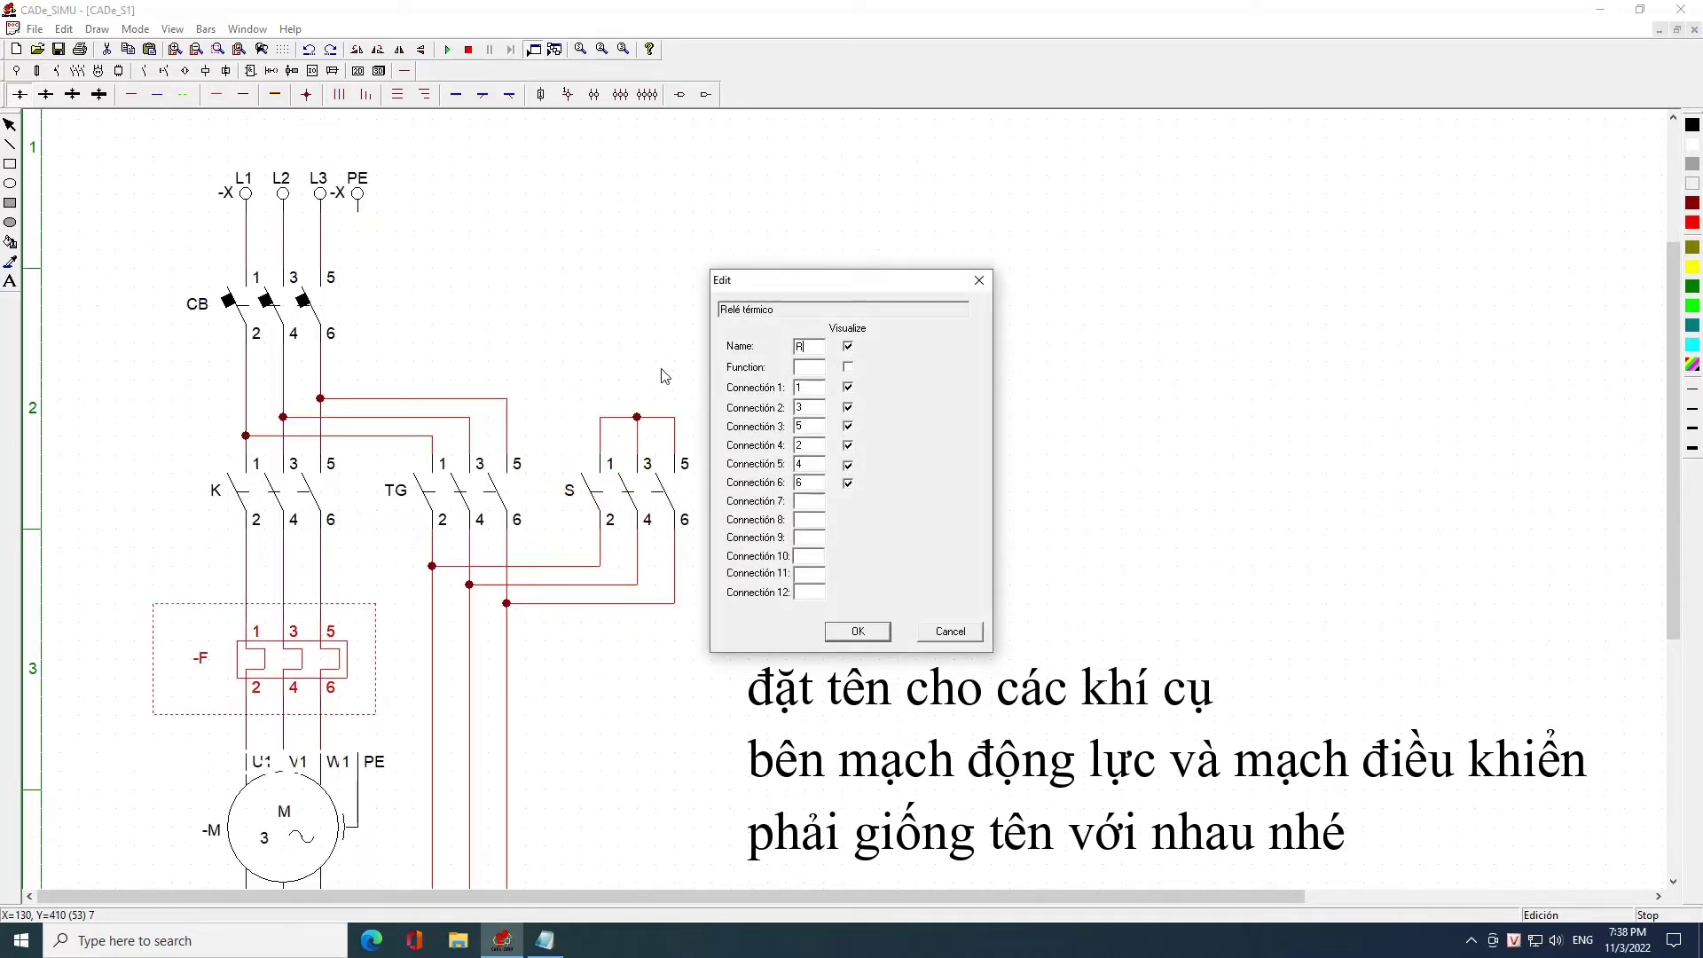
pyautogui.write('N')
pyautogui.click(857, 630)
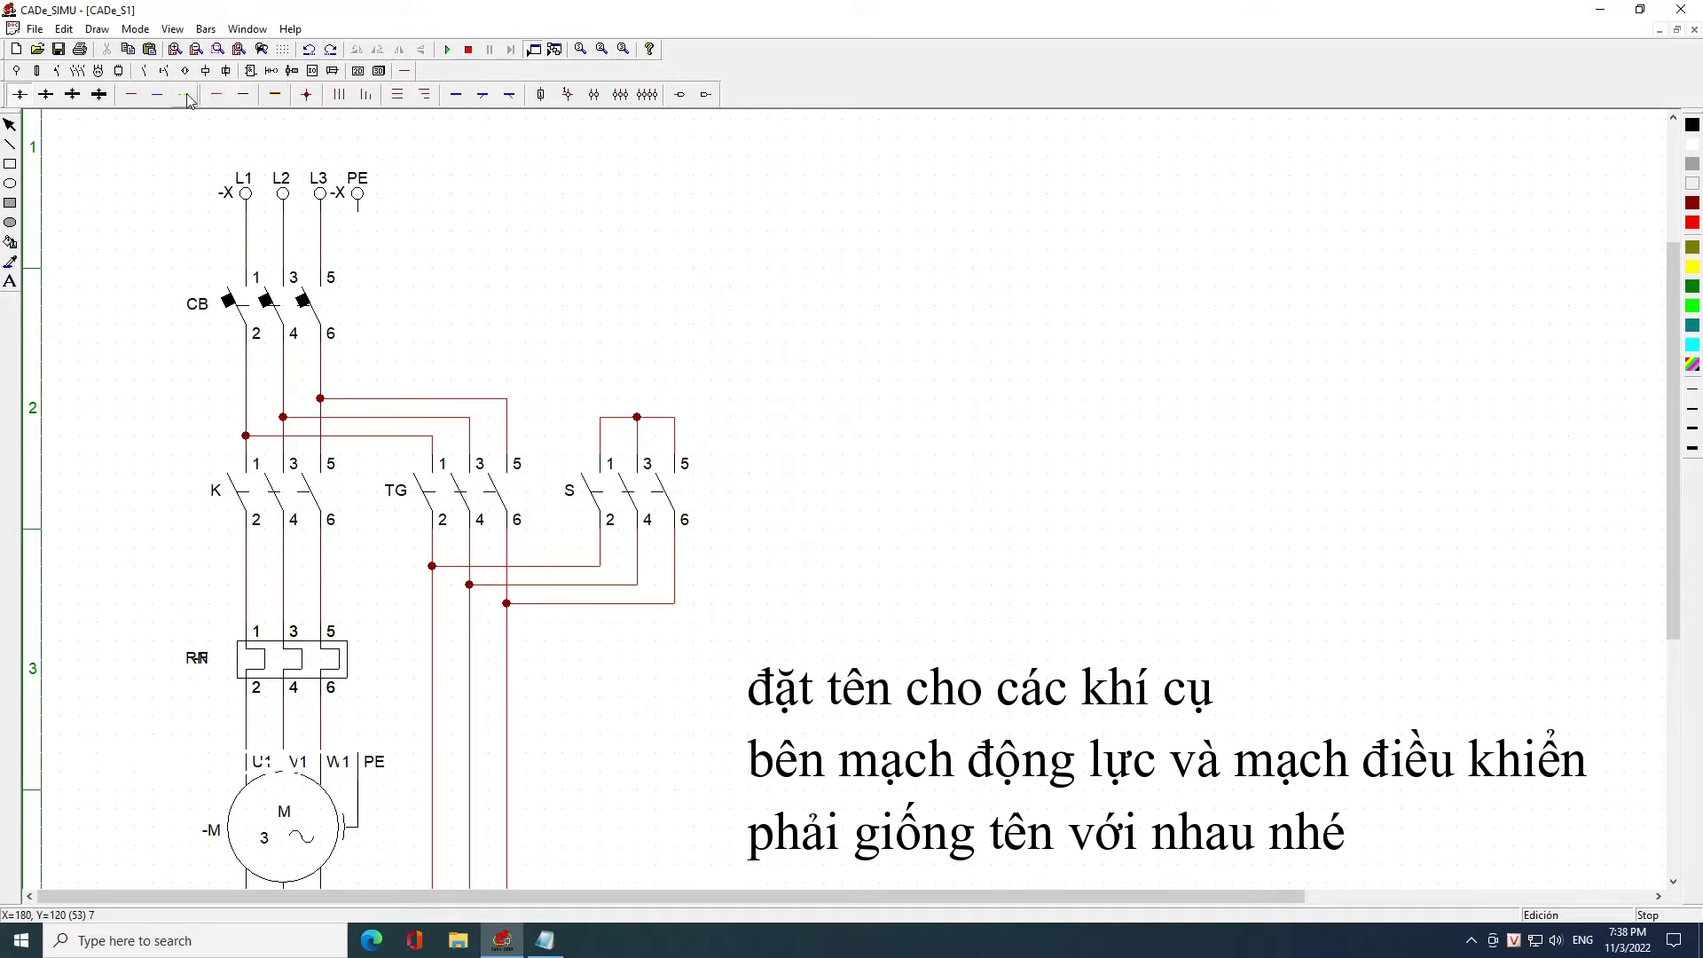
# Draw an earth wire from the supply PE terminal down to the motor's PE terminal
pyautogui.moveTo(358, 229); pyautogui.dragTo(383, 743)
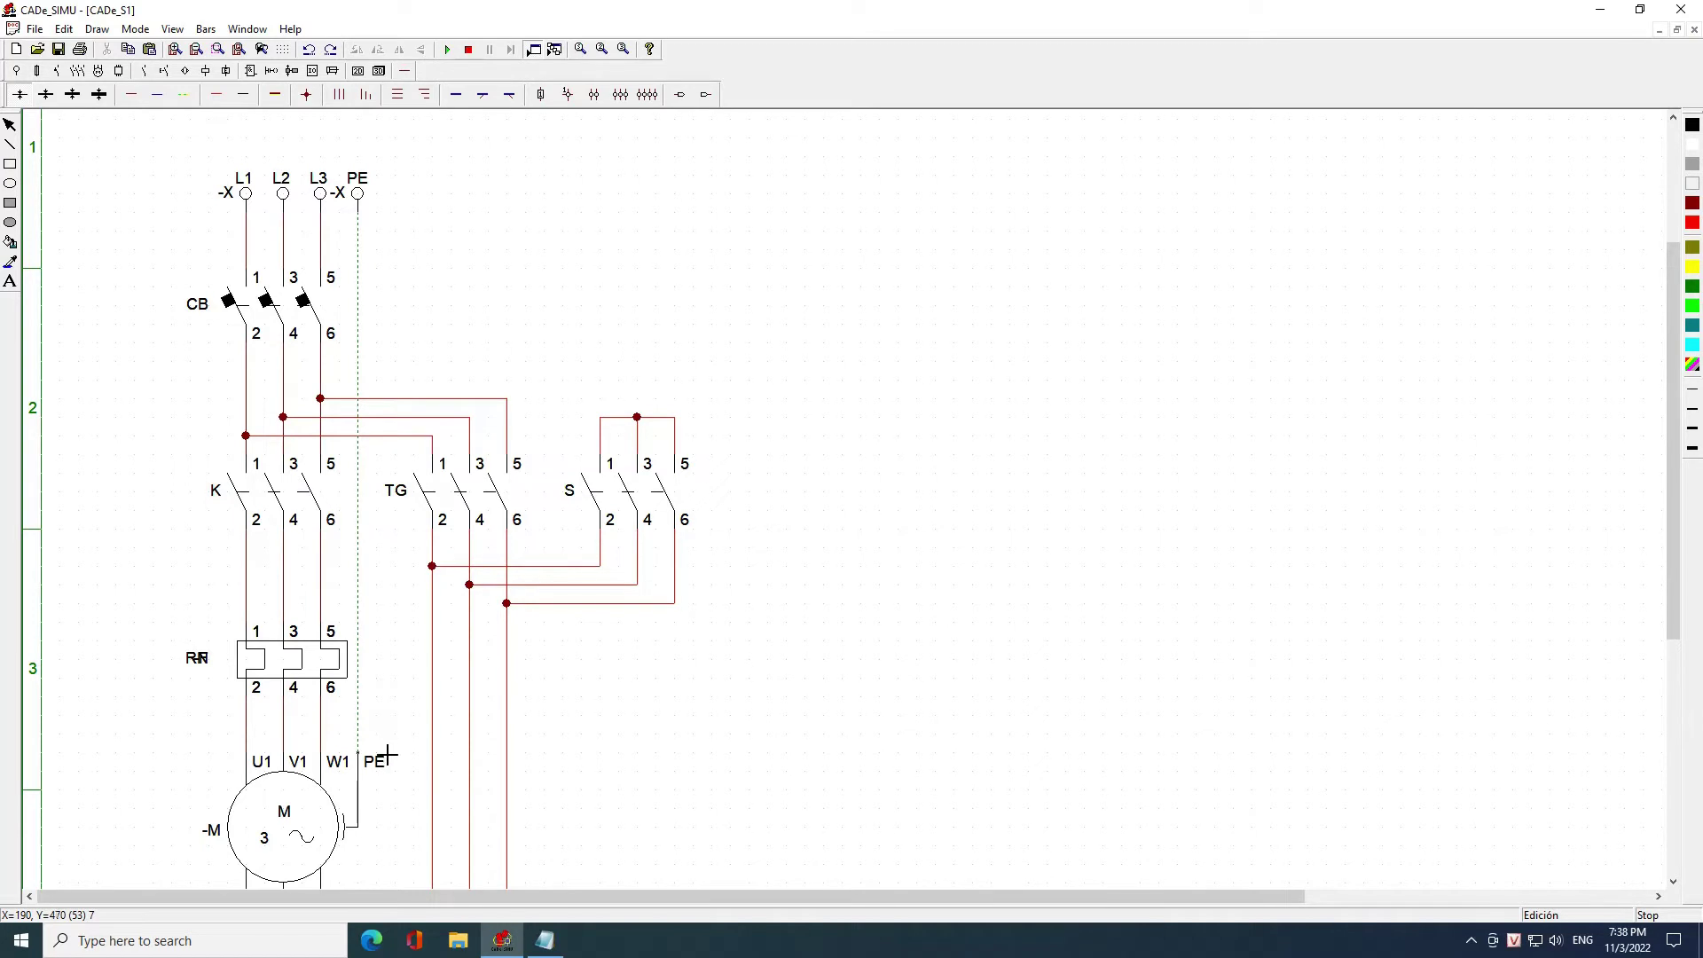
pyautogui.scroll(-1, 672, 737)
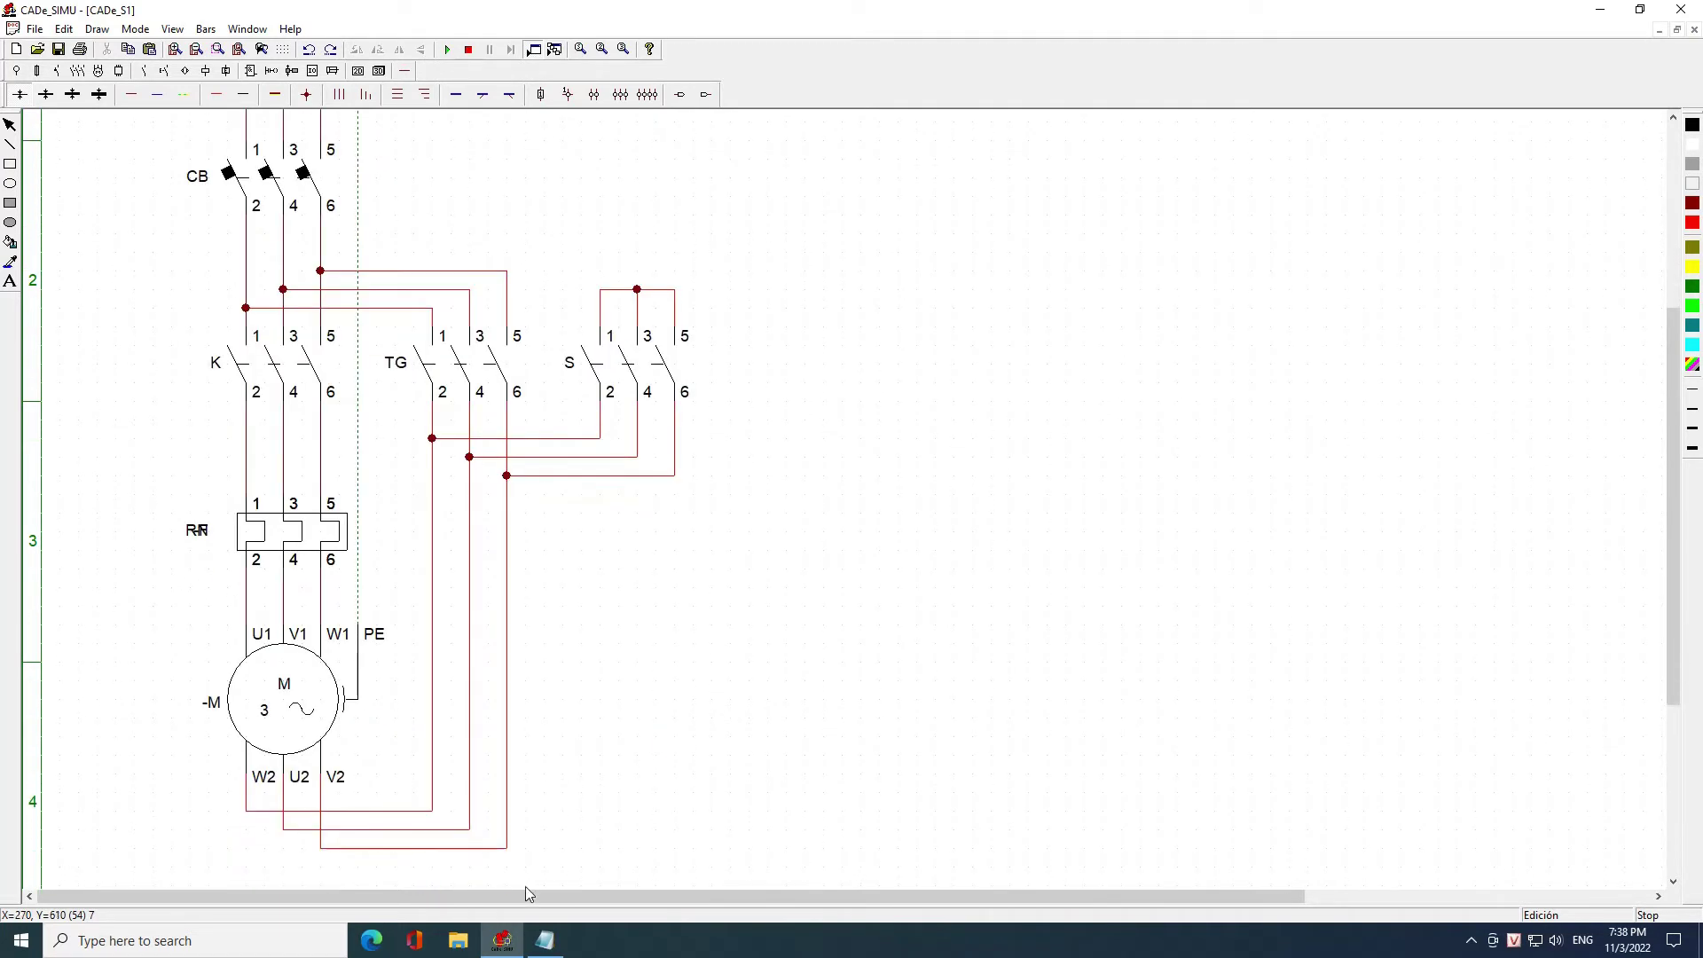
pyautogui.scroll(1, 533, 879)
pyautogui.click(545, 940)
pyautogui.click(588, 874)
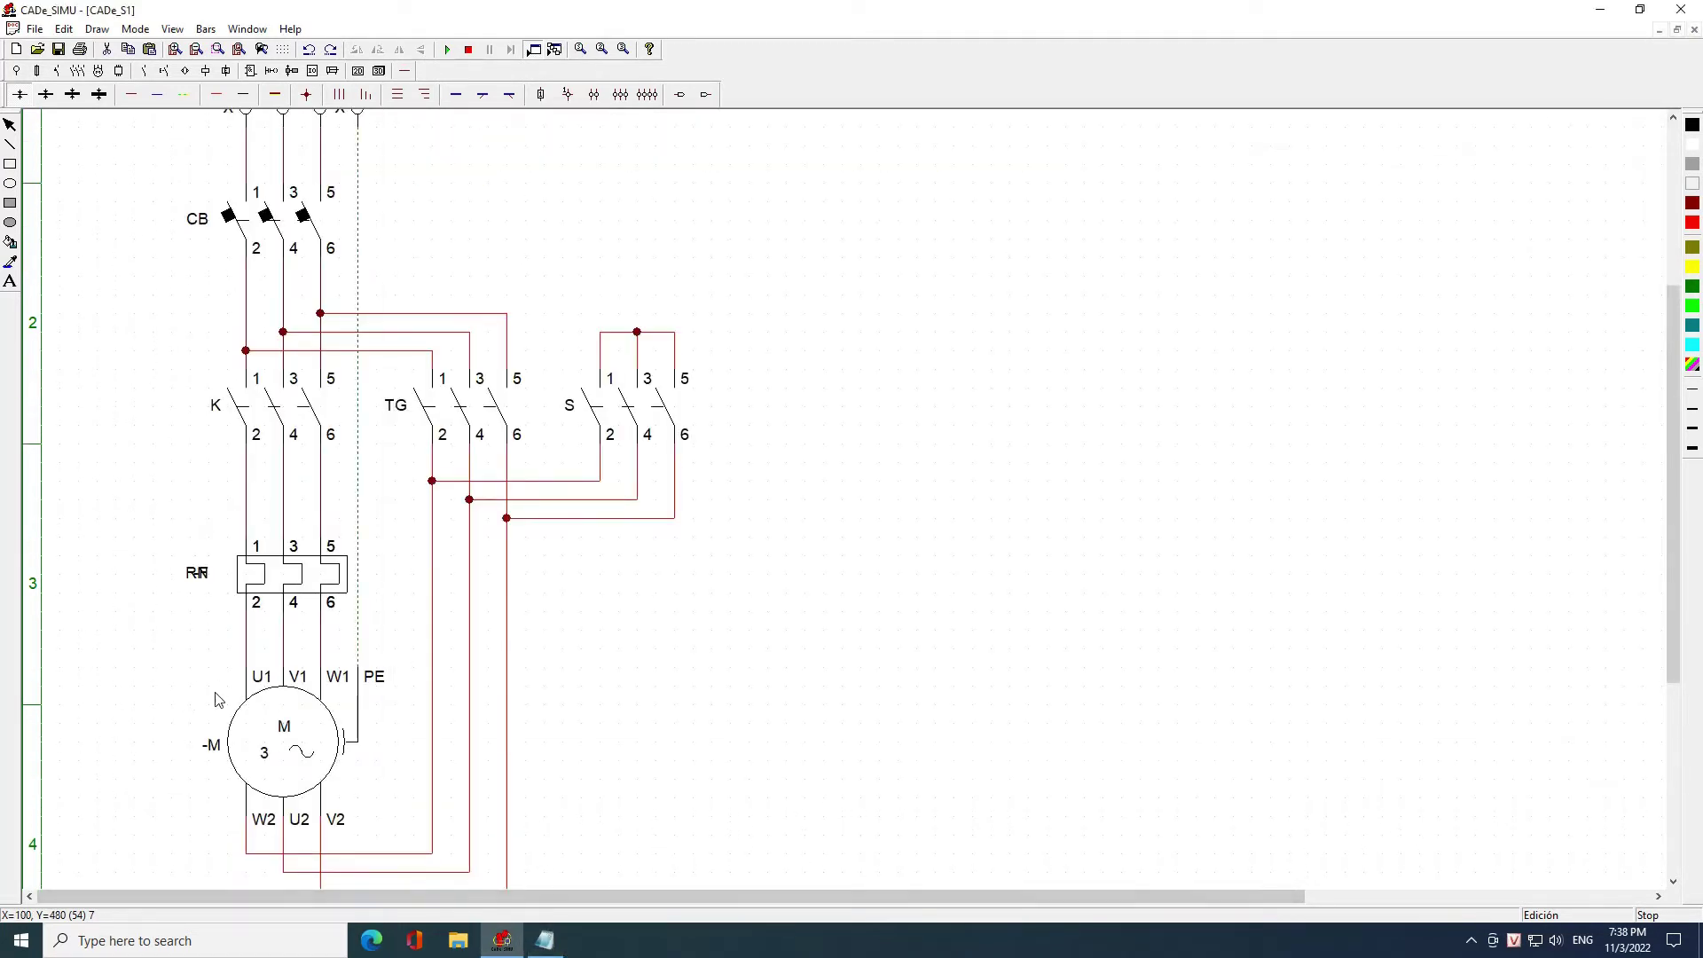
pyautogui.scroll(1, 437, 606)
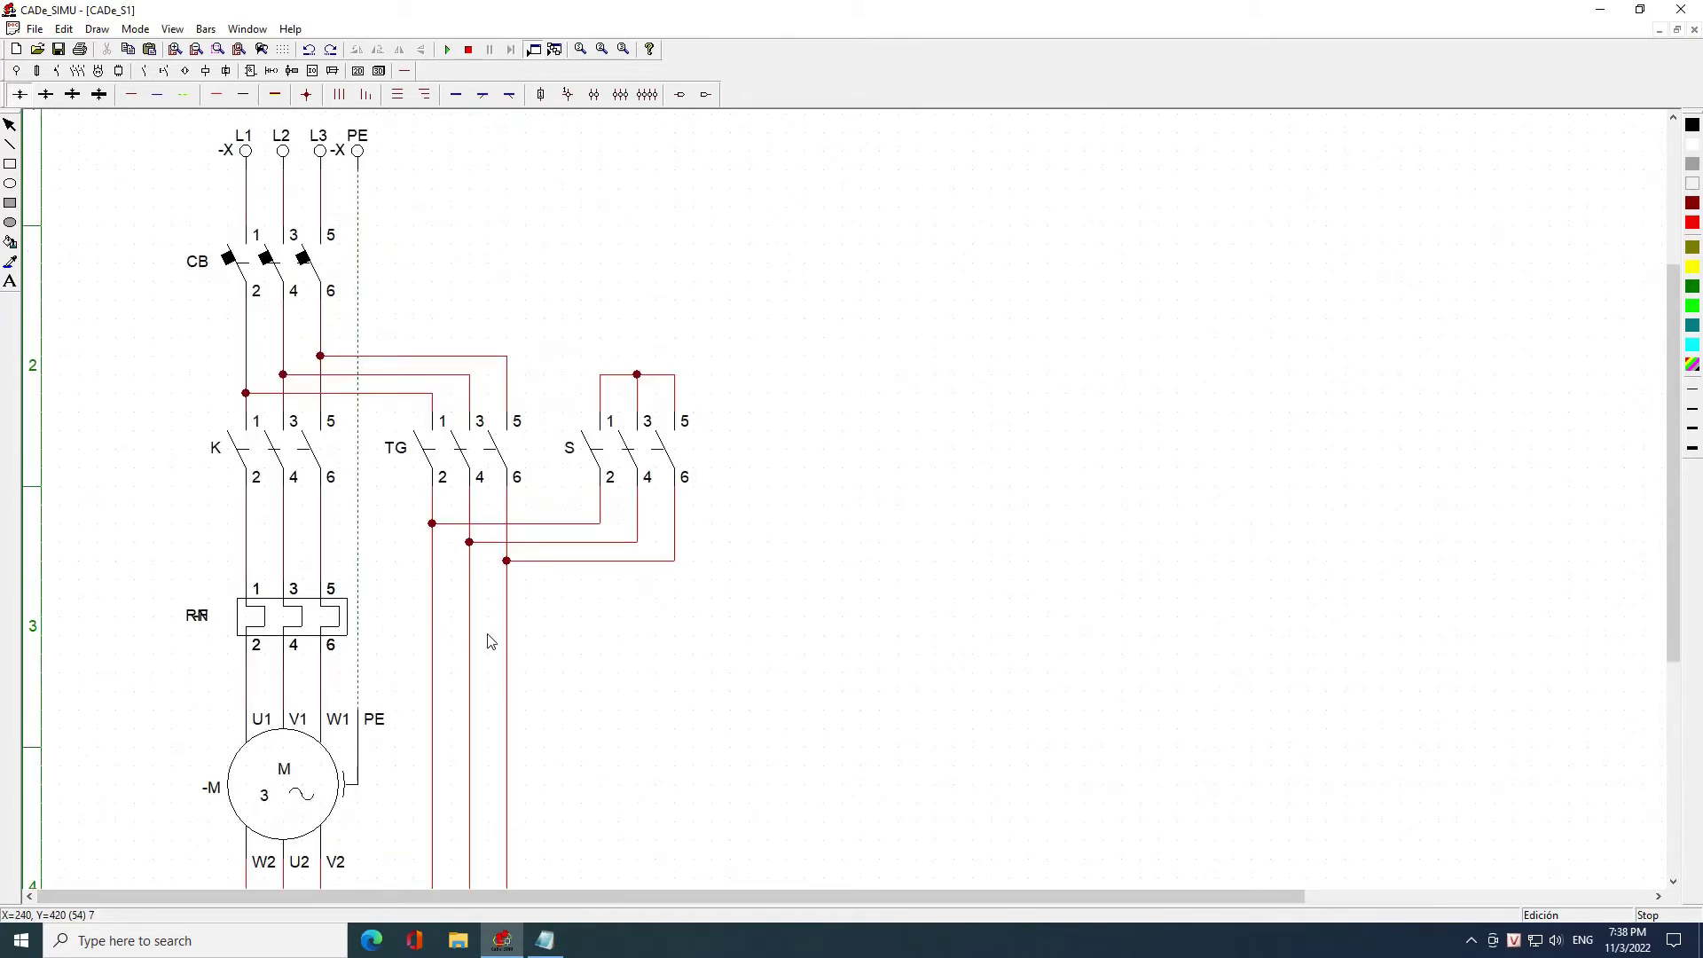
pyautogui.keyDown('ctrl'); pyautogui.scroll(-1, 490, 642); pyautogui.keyUp('ctrl')
# Write the operating principle in Notepad: star start on ON, switching to delta after 5 s
pyautogui.click(544, 940)
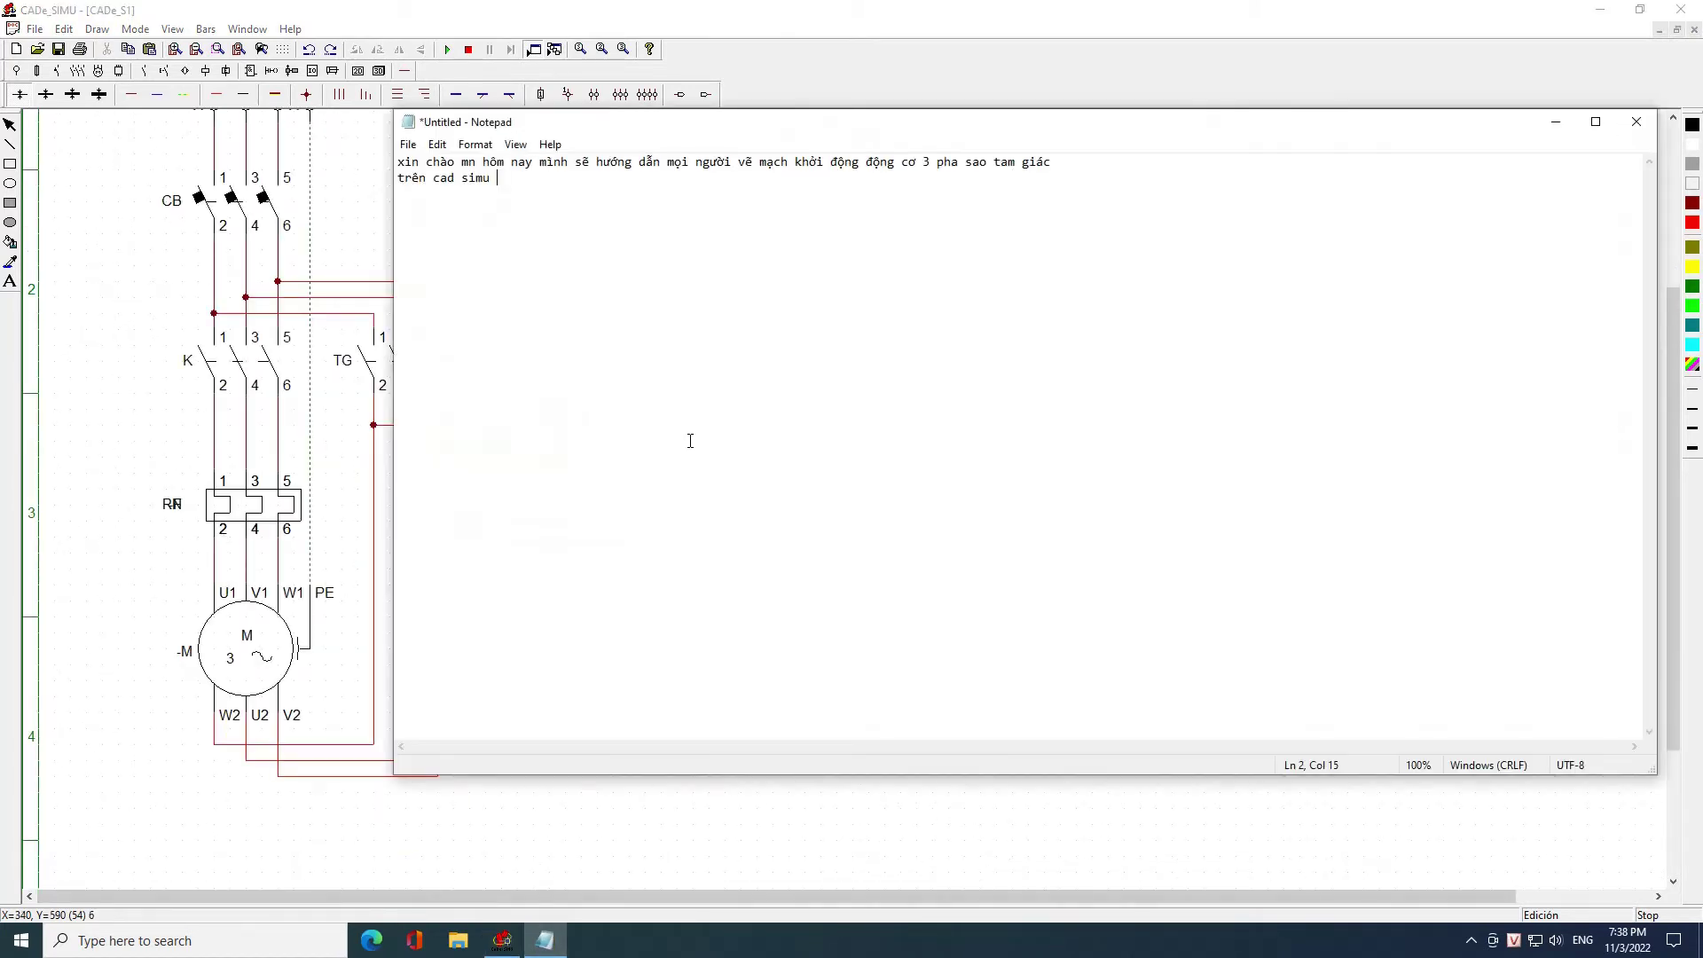
pyautogui.write('NGUYÊN LÝ HOẠT ĐỘNG CỦA MẠCH')
pyautogui.write('SAU 5S CHUYỂN SANG CHẾ ĐỘ TAM GIÁC')
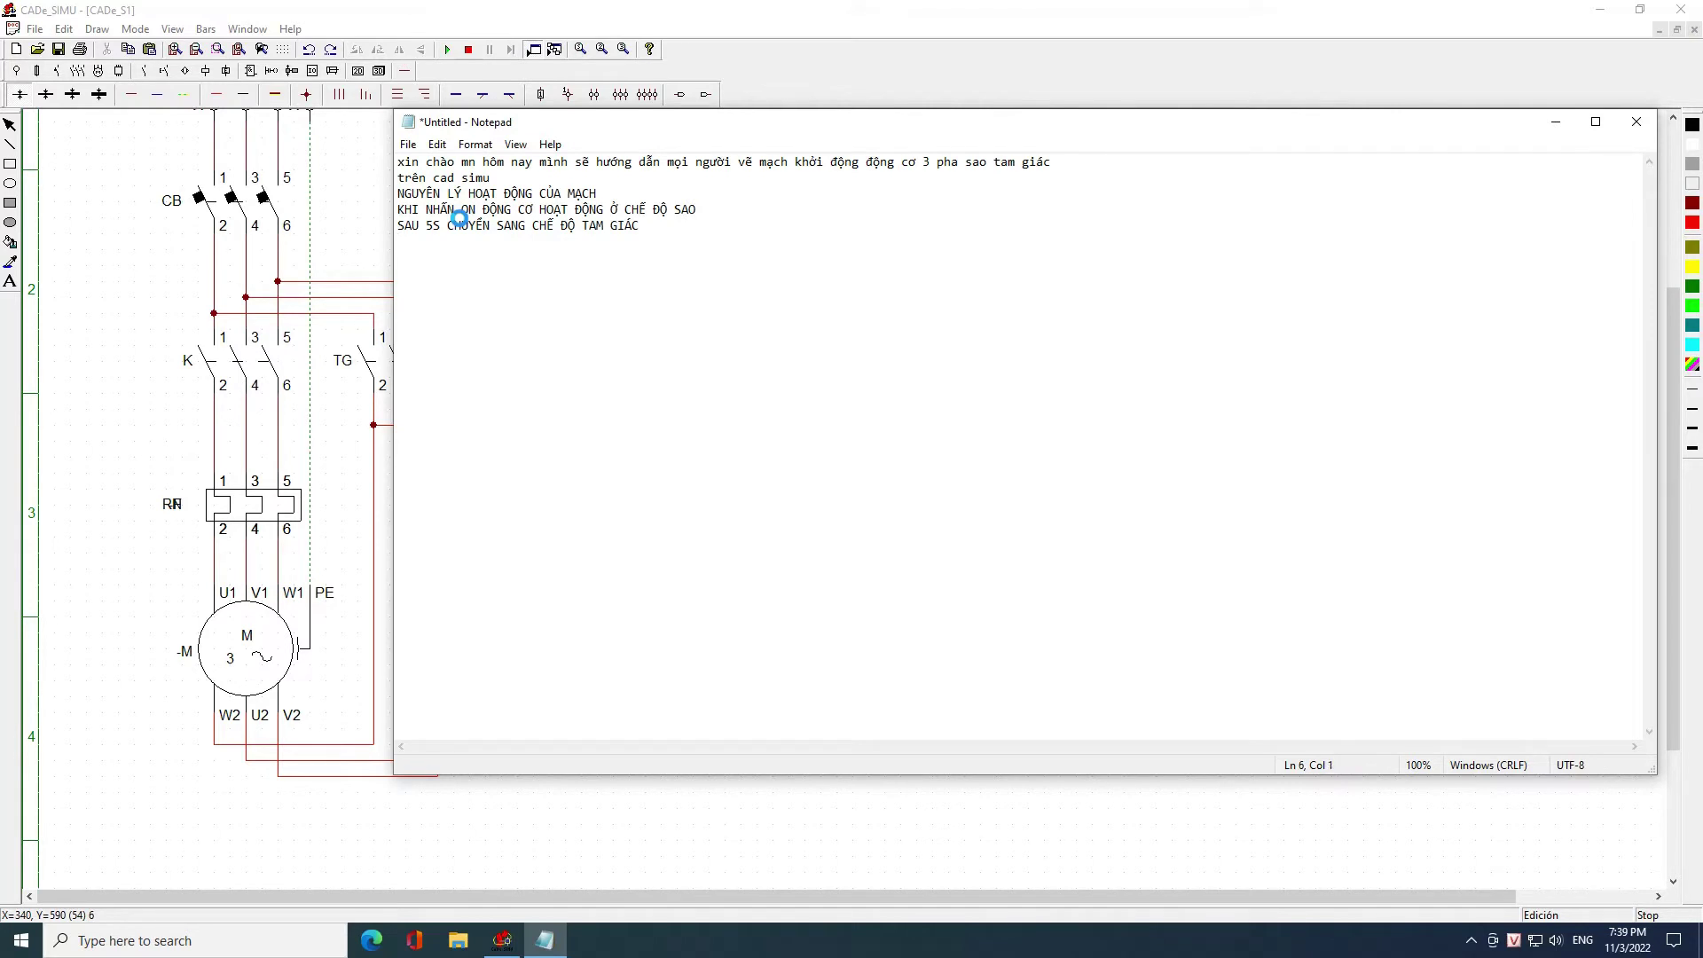
# Draw a control-circuit wire rightward from the breaker output junction past contactor S
pyautogui.click(355, 236)
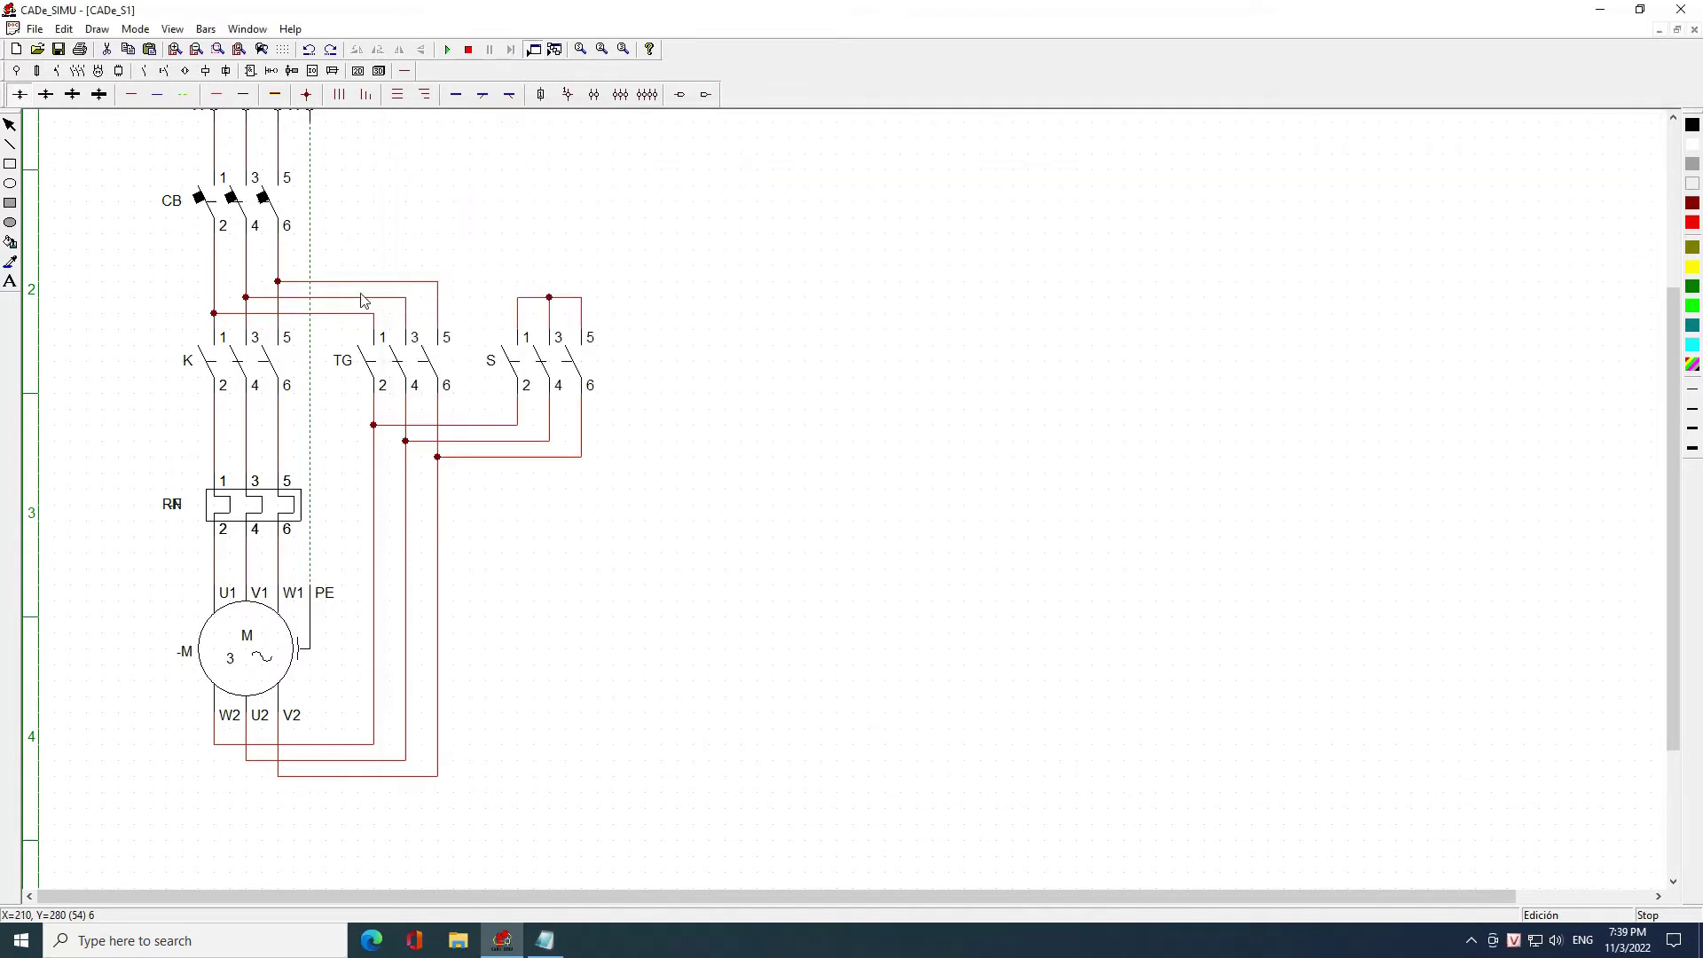
pyautogui.scroll(1, 372, 368)
pyautogui.scroll(1, 461, 362)
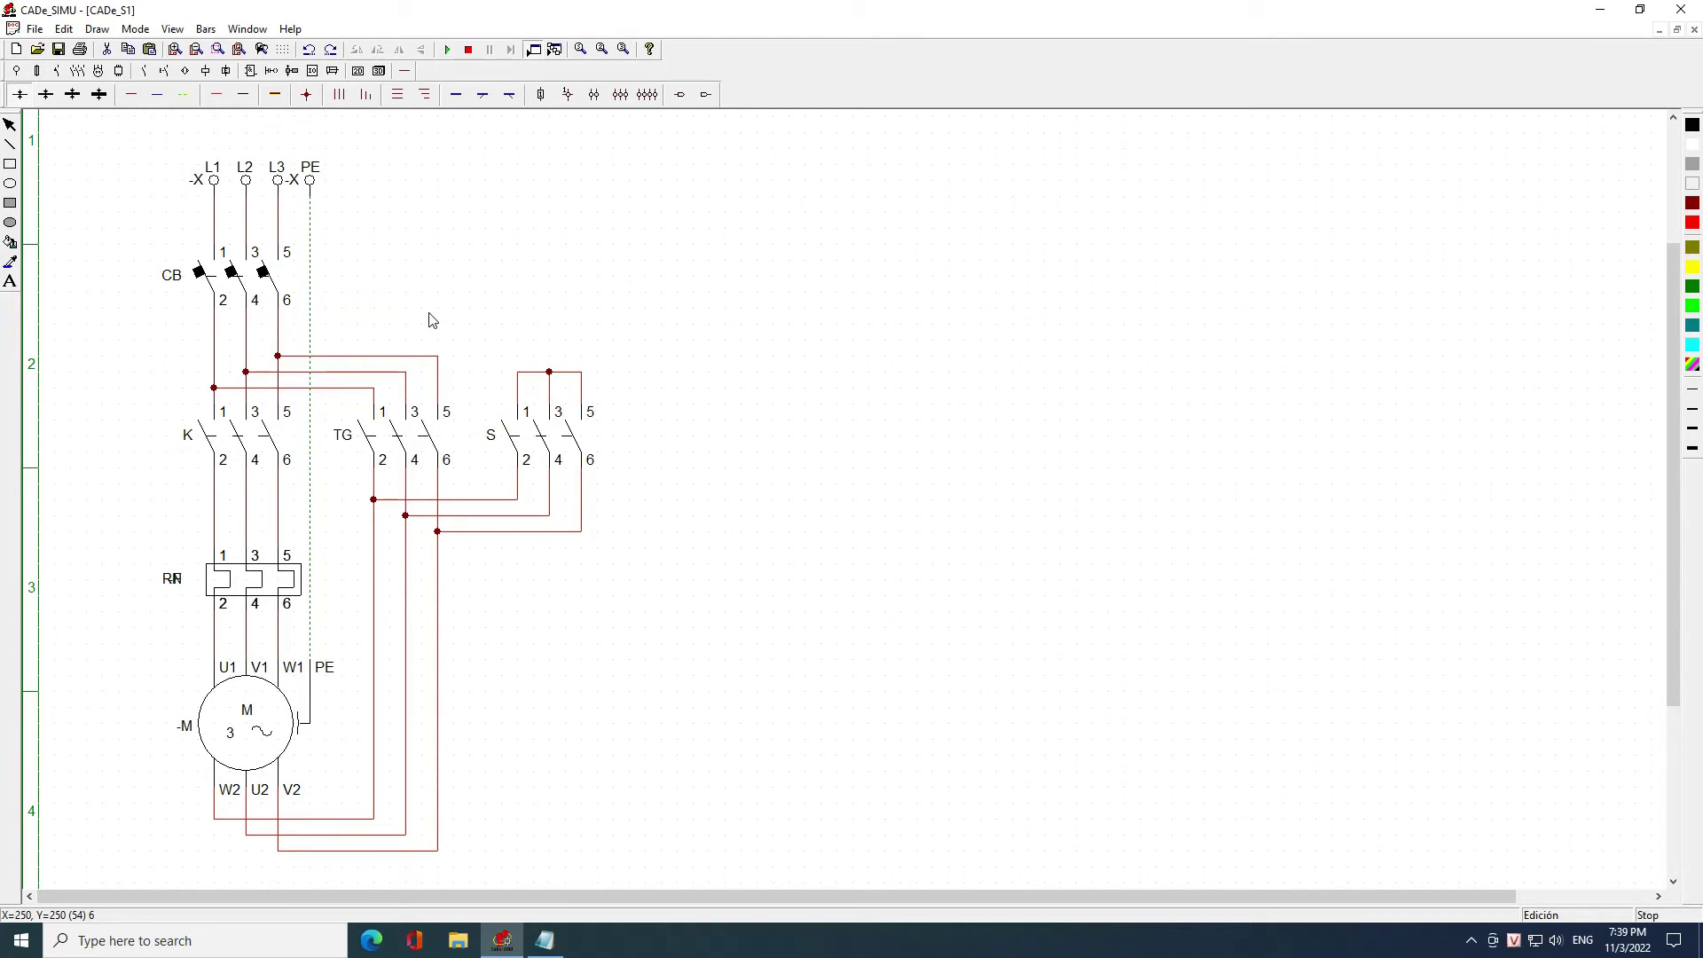
pyautogui.click(217, 95)
pyautogui.moveTo(437, 356); pyautogui.dragTo(631, 377)
pyautogui.click(36, 71)
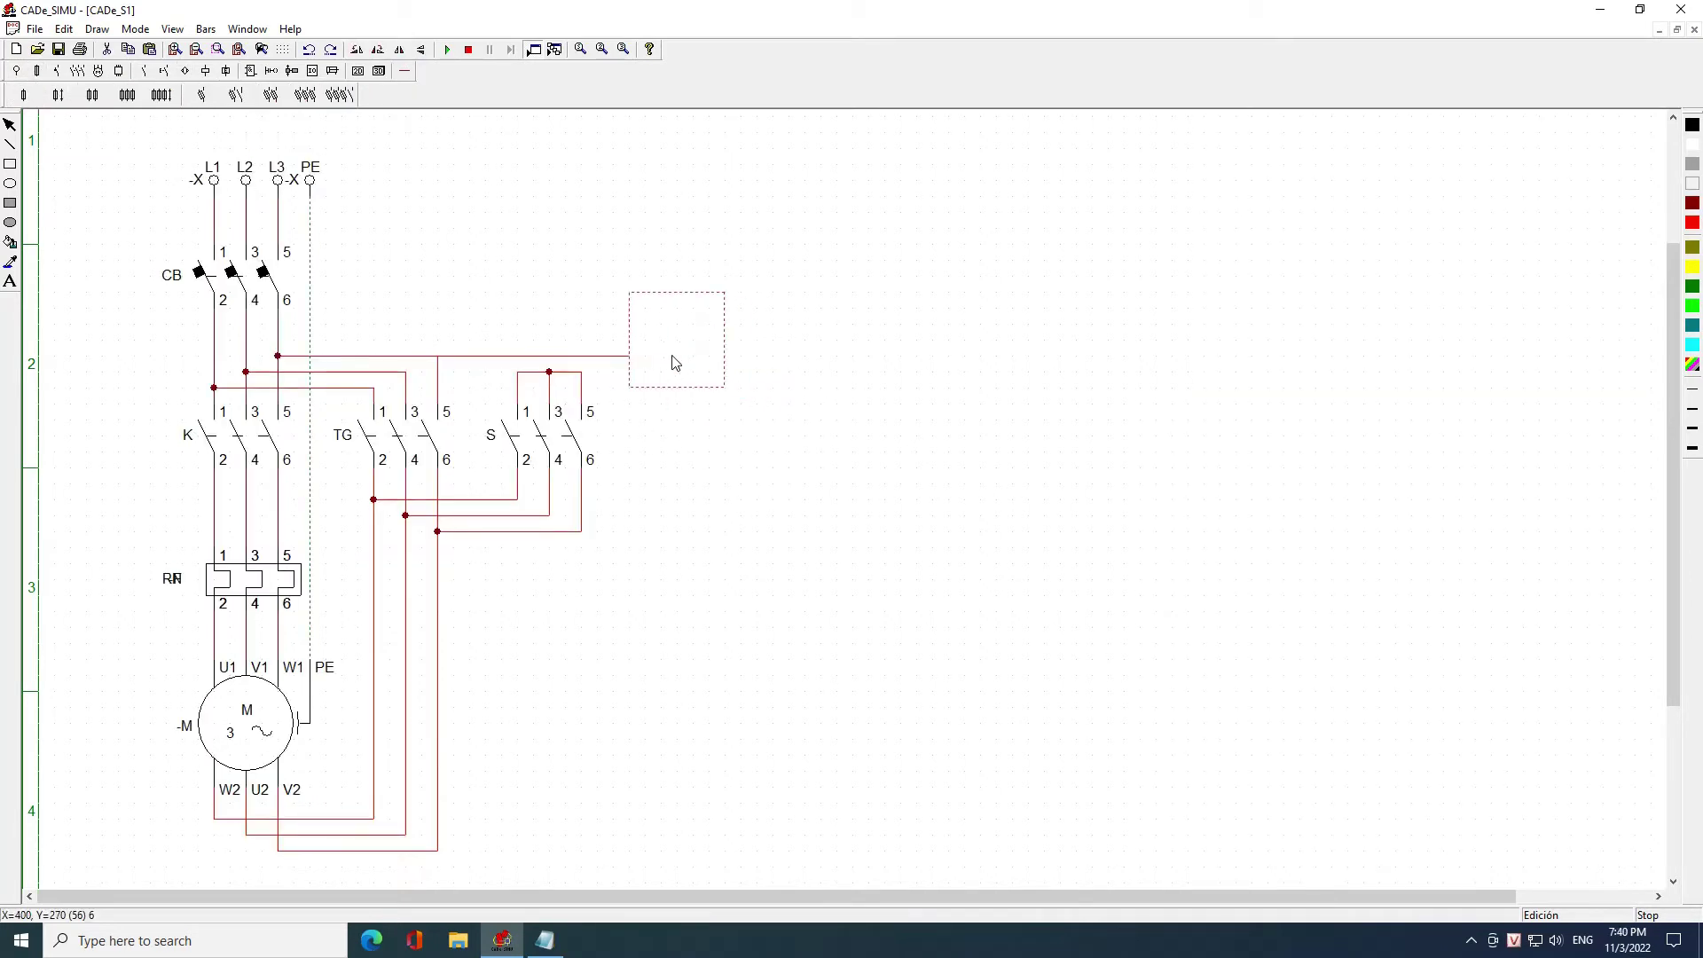
# Place a fuse at the wire's end, then a normally-closed stop and normally-open start pushbutton
pyautogui.click(675, 362)
pyautogui.click(164, 71)
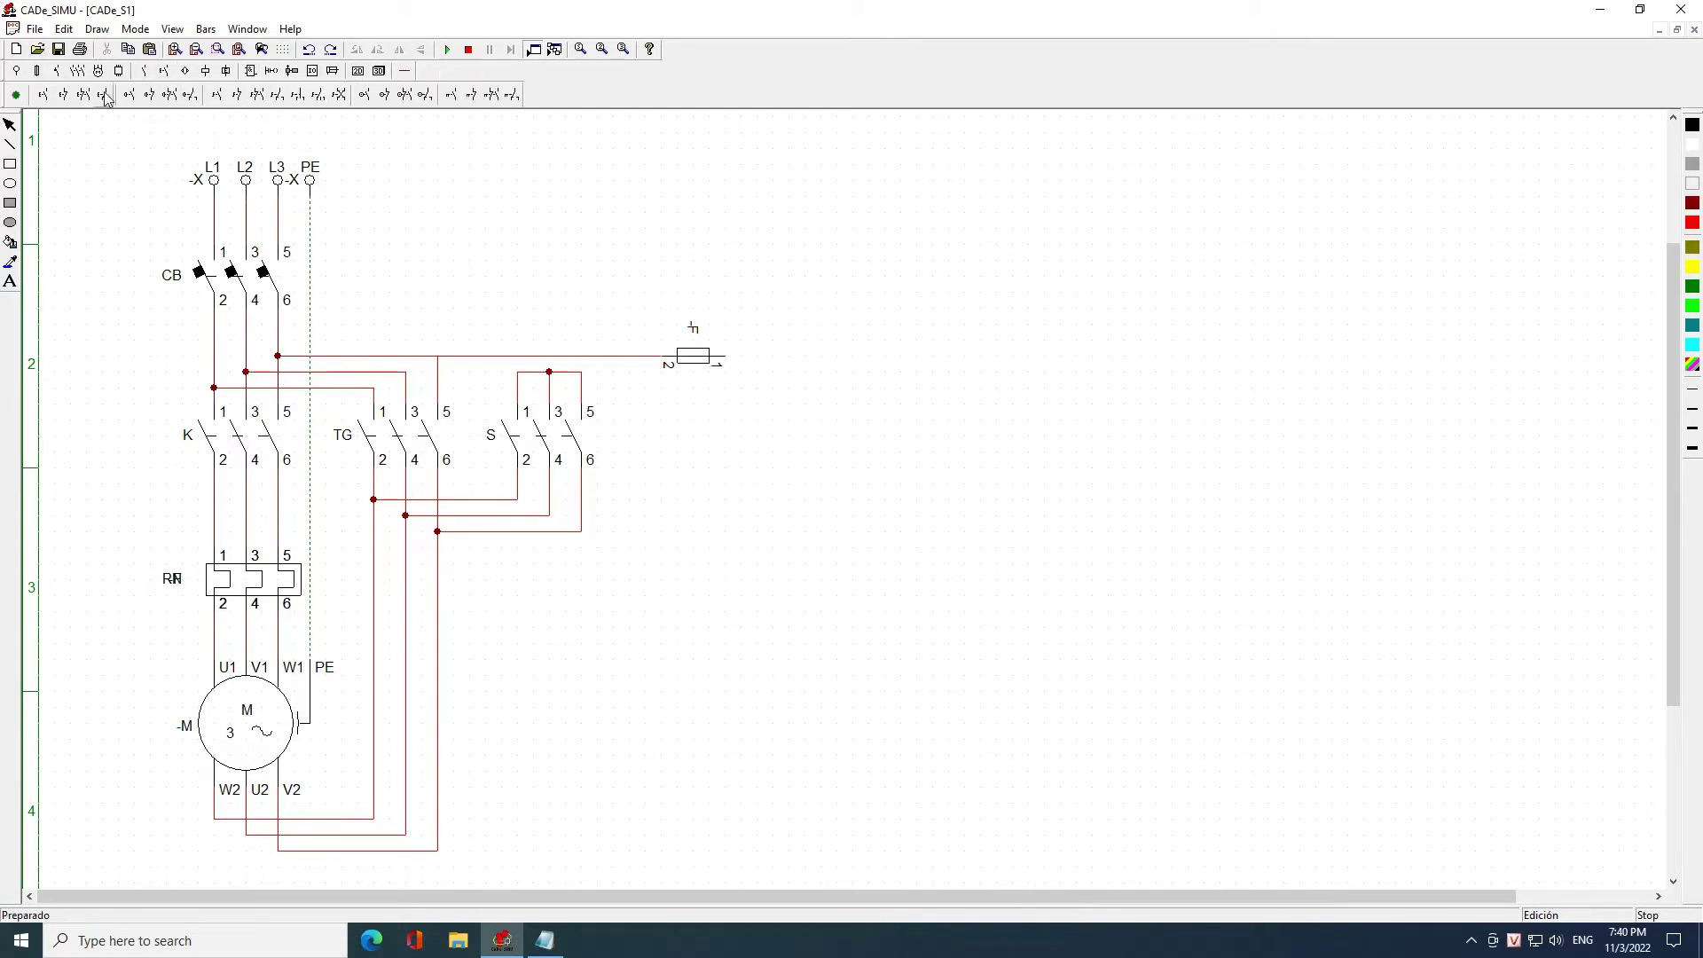
pyautogui.click(63, 95)
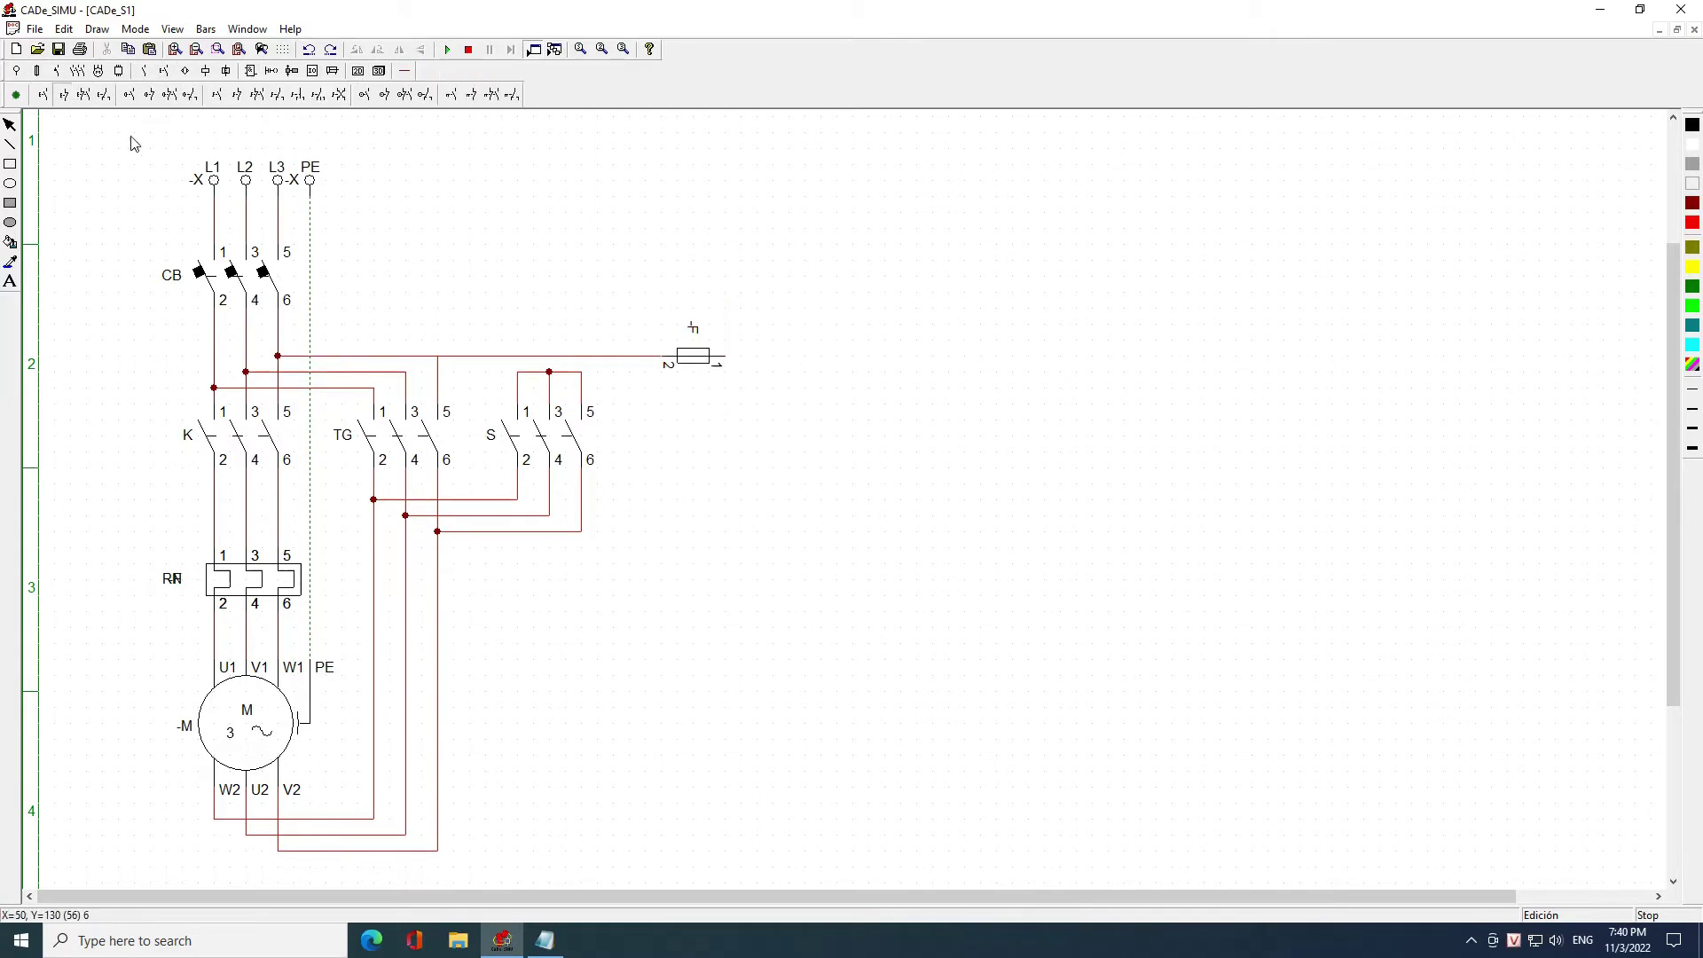
pyautogui.click(803, 365)
pyautogui.scroll(-1, 843, 486)
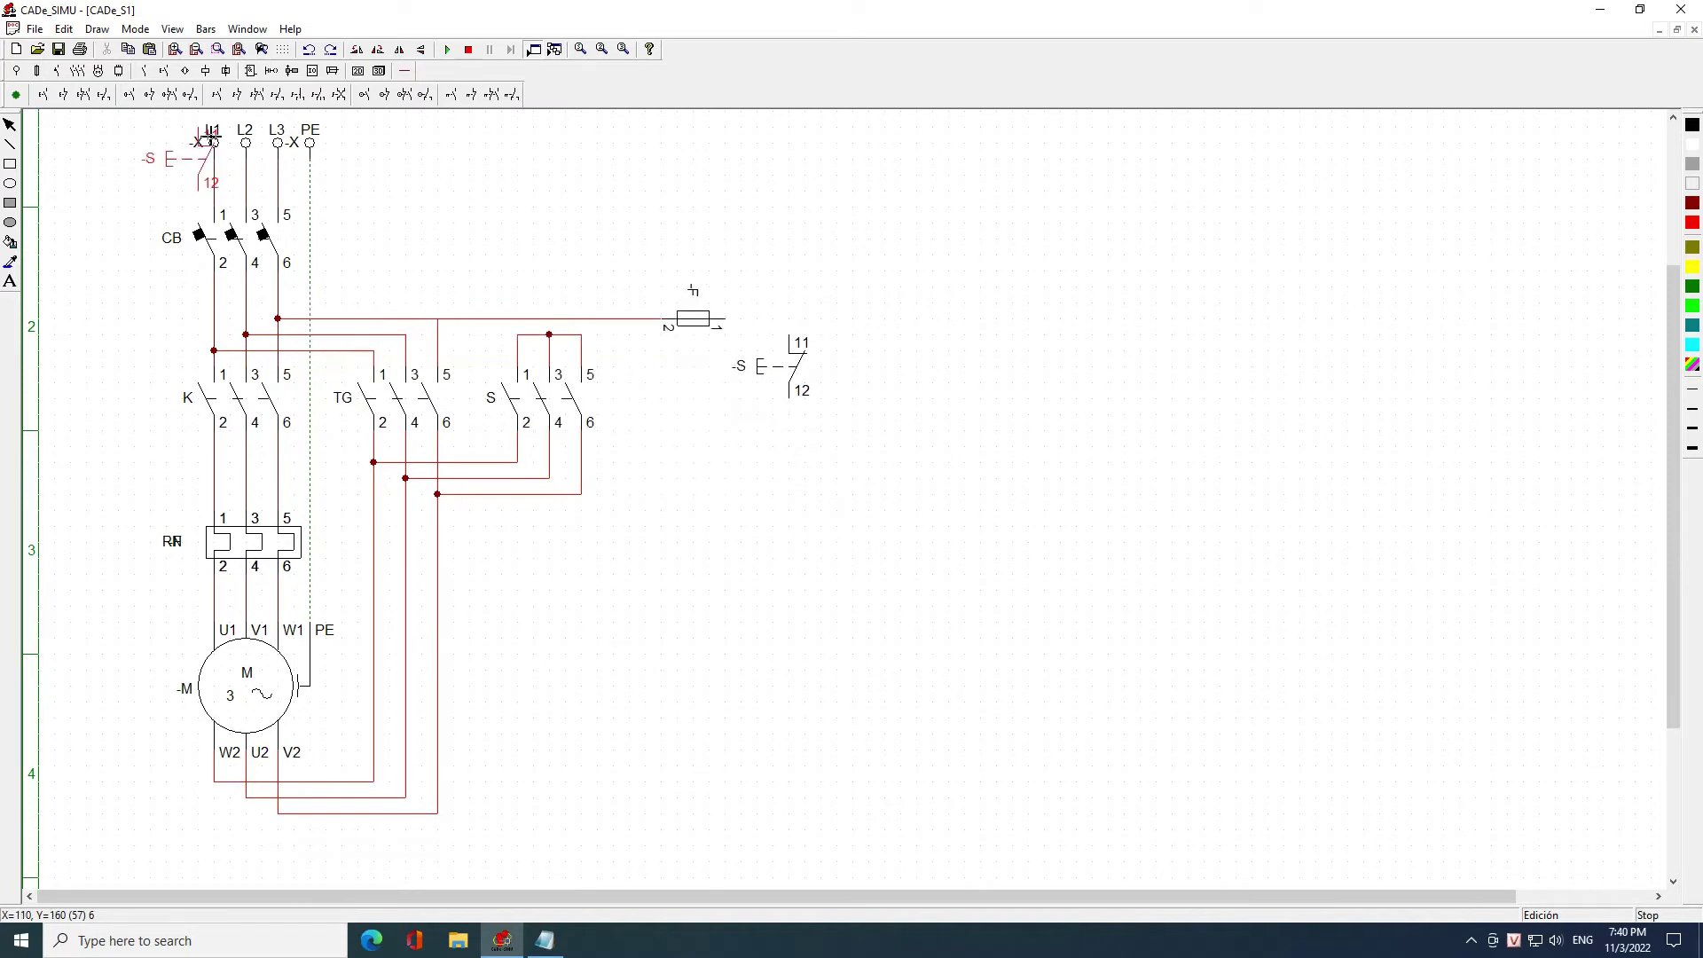
pyautogui.click(45, 95)
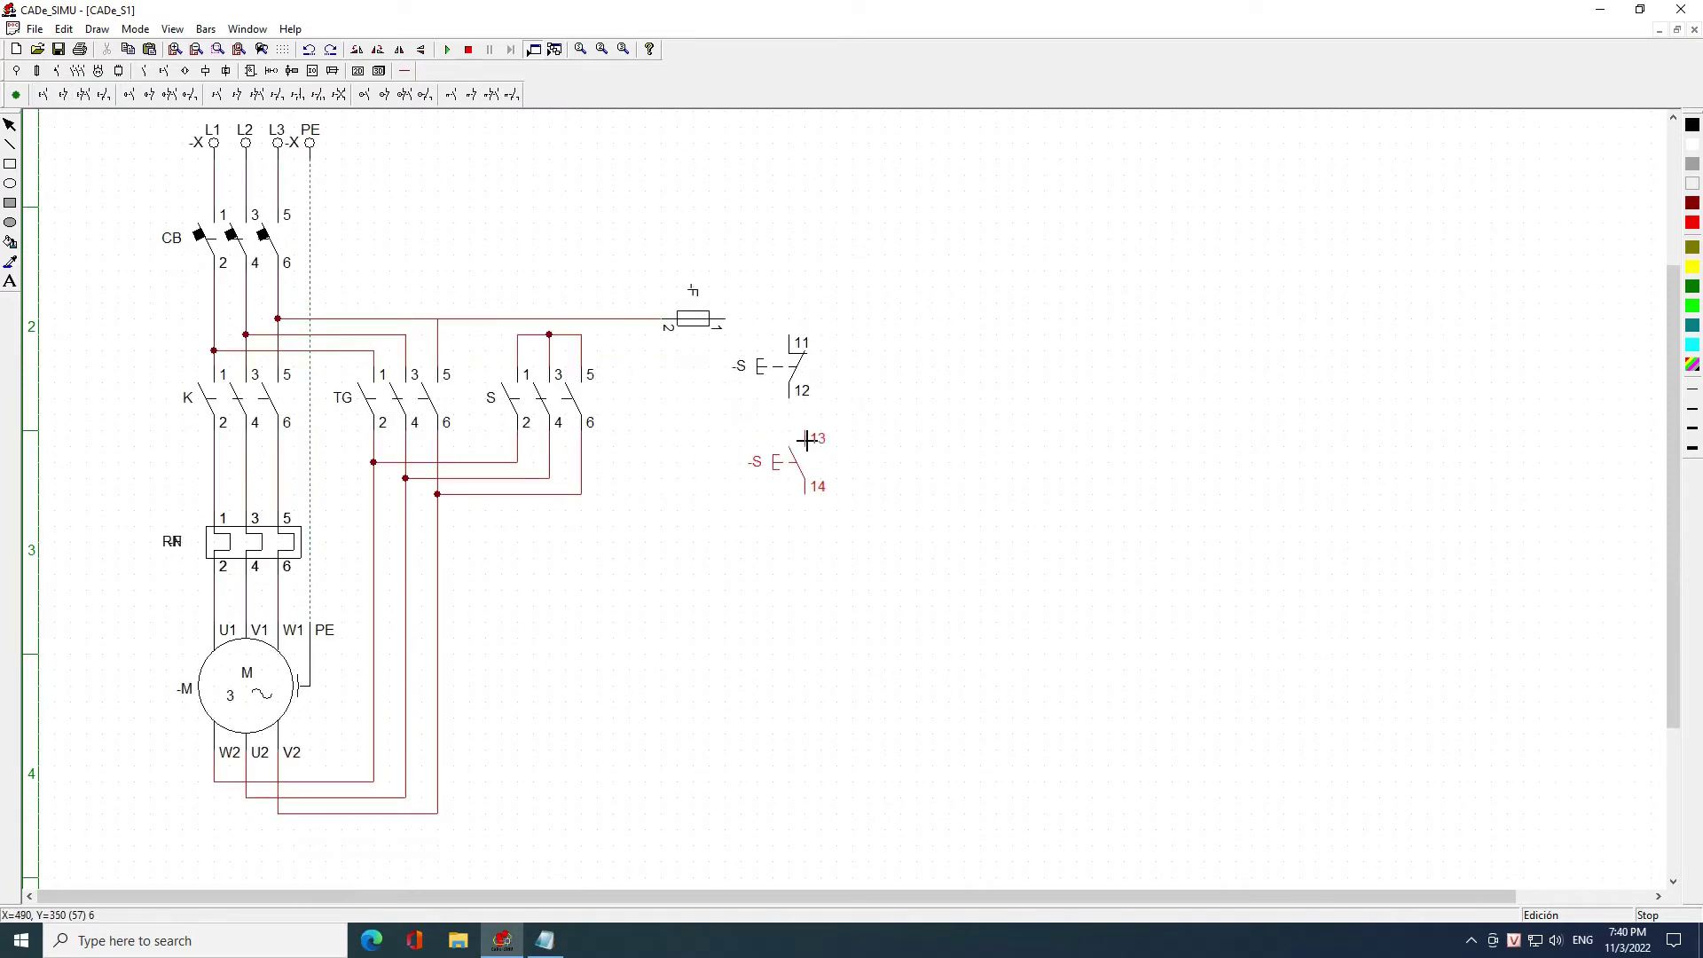
pyautogui.click(805, 441)
# Place three contactor coils side by side along the bottom of the control area
pyautogui.scroll(-1, 1003, 570)
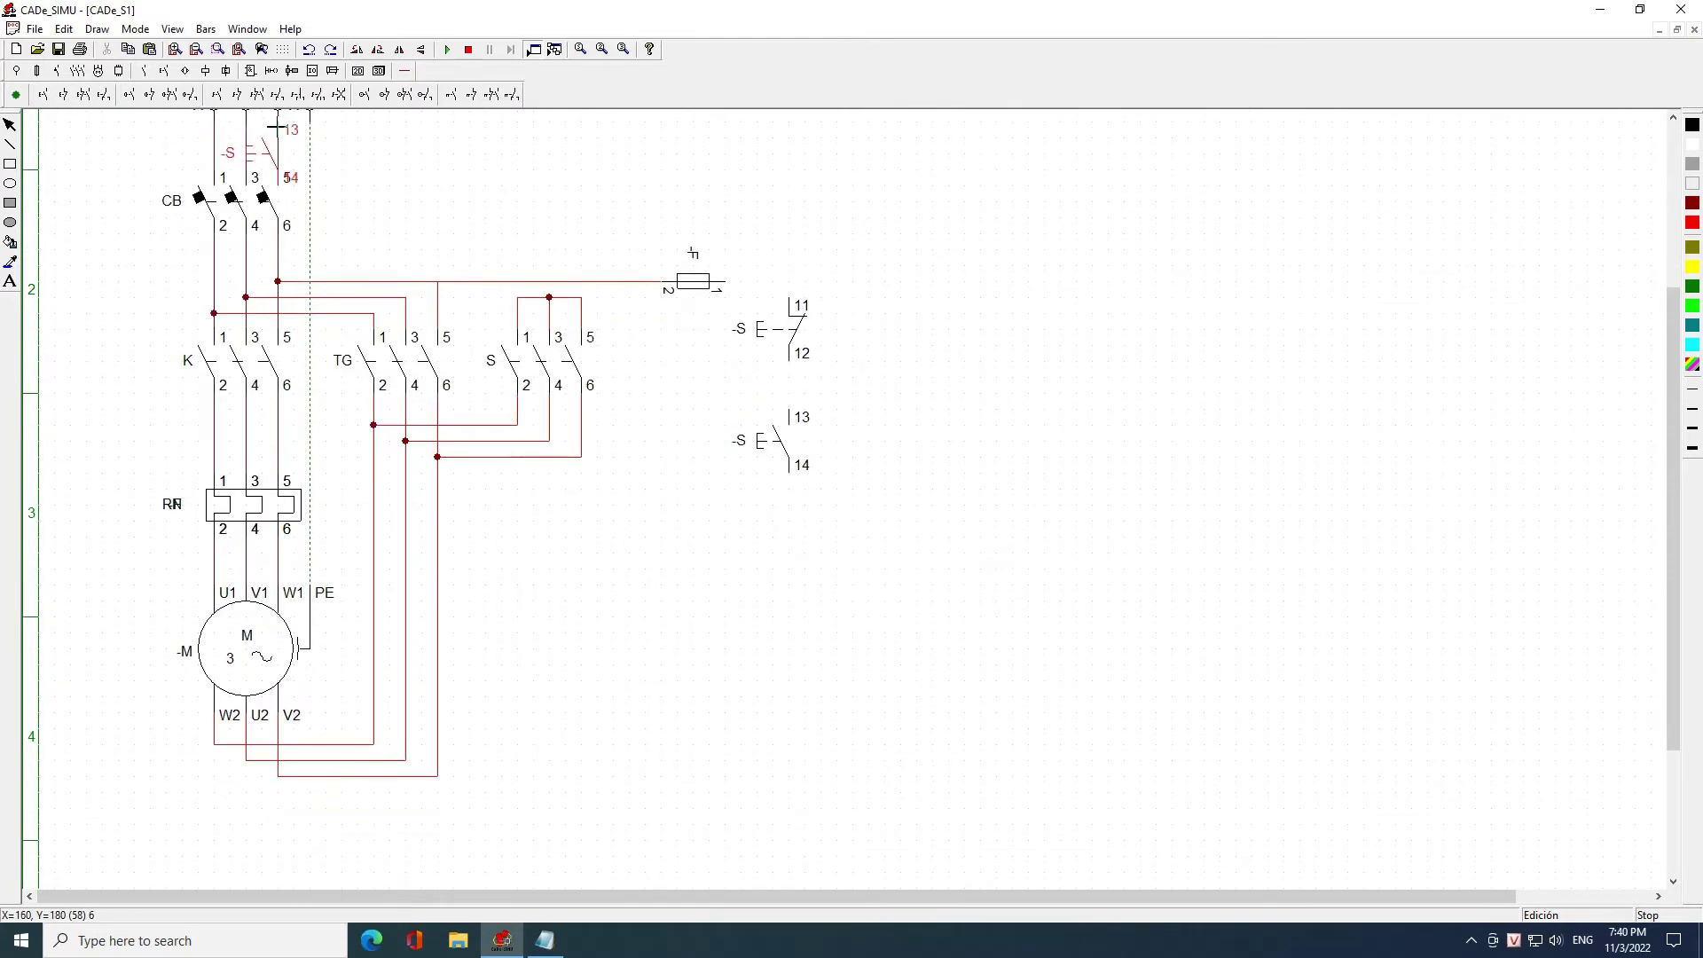
pyautogui.click(205, 71)
pyautogui.click(15, 95)
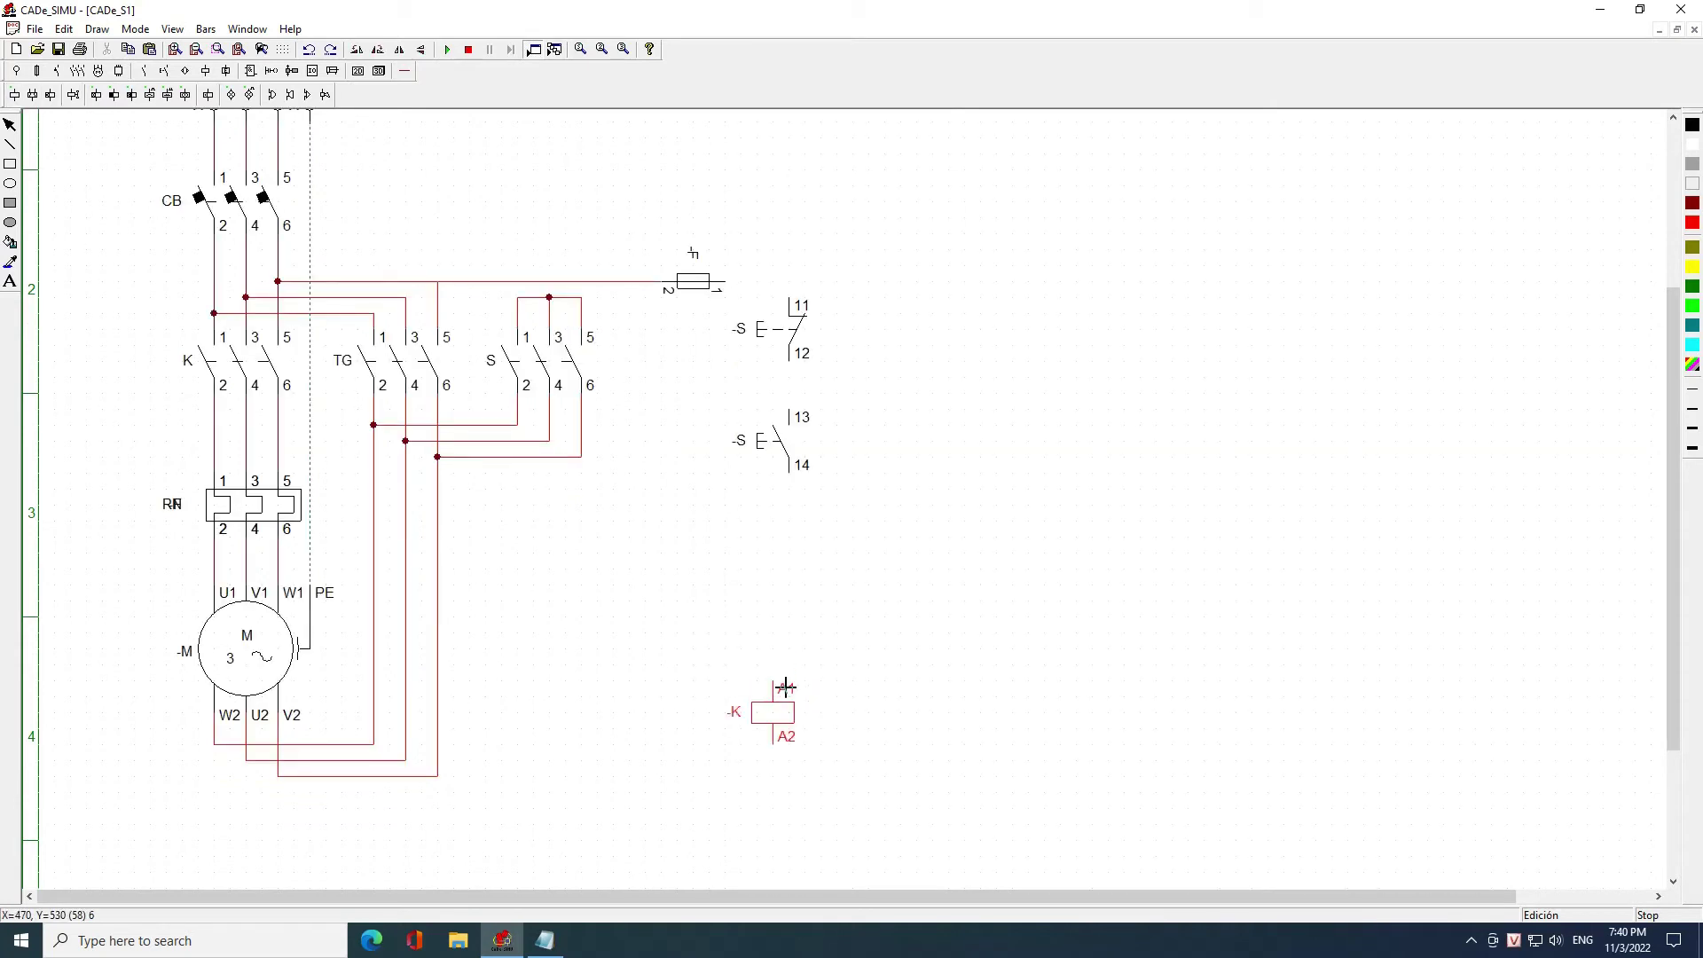
pyautogui.click(794, 681)
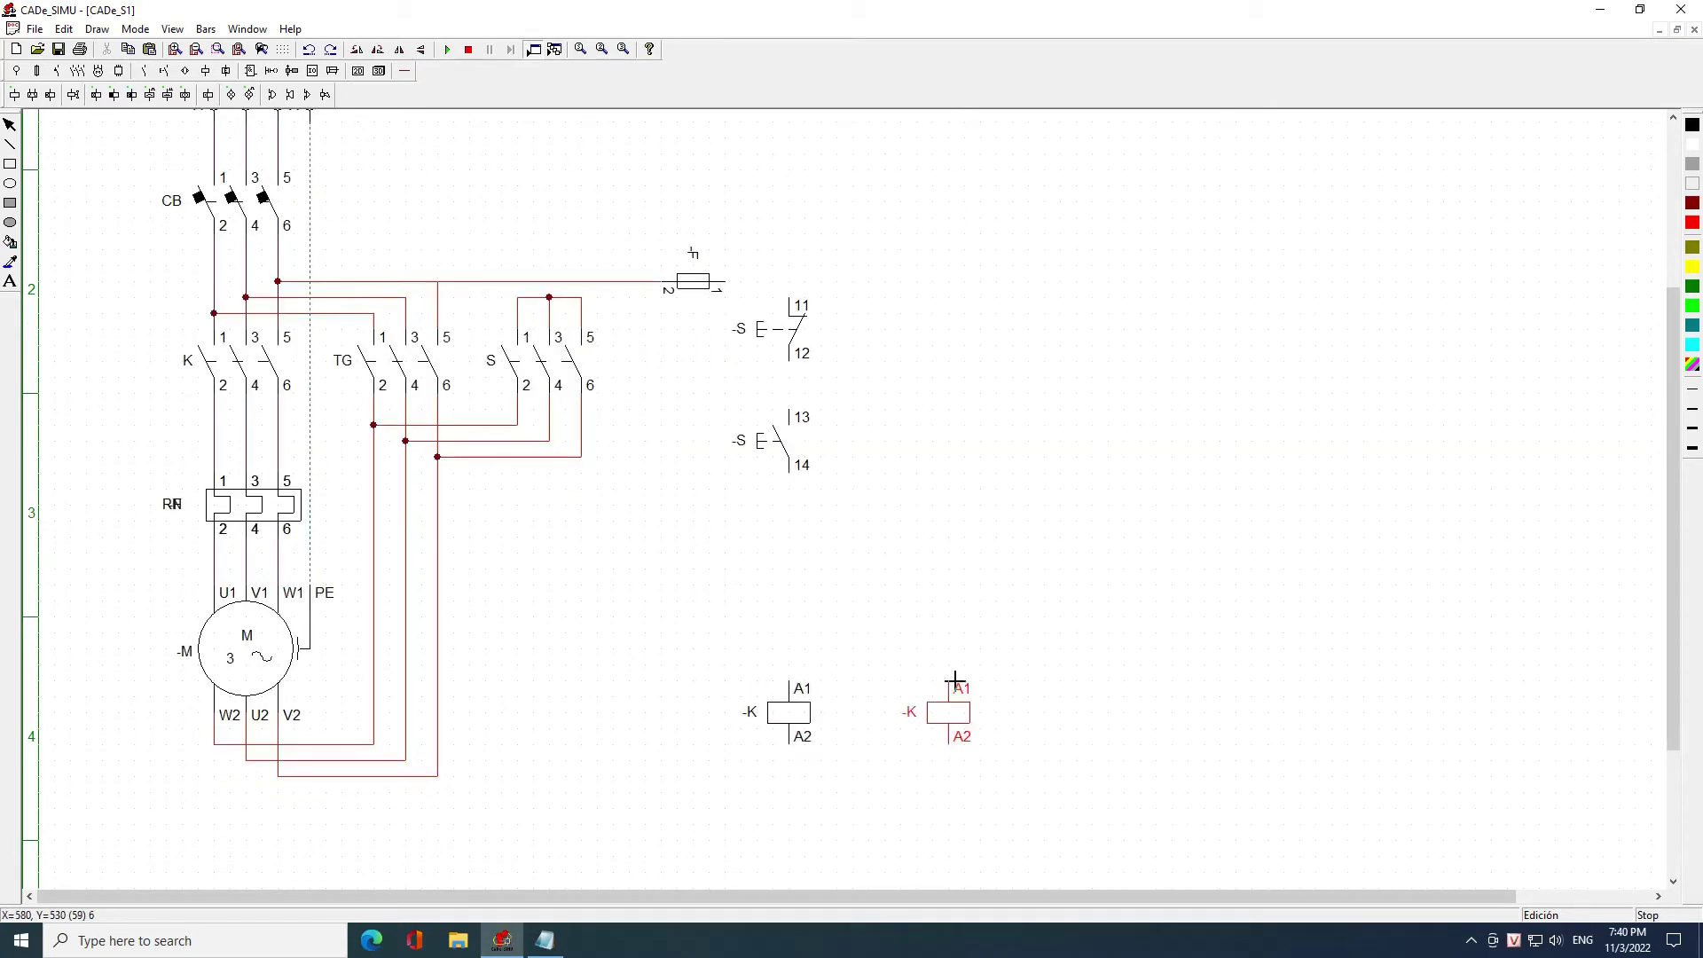
pyautogui.click(986, 681)
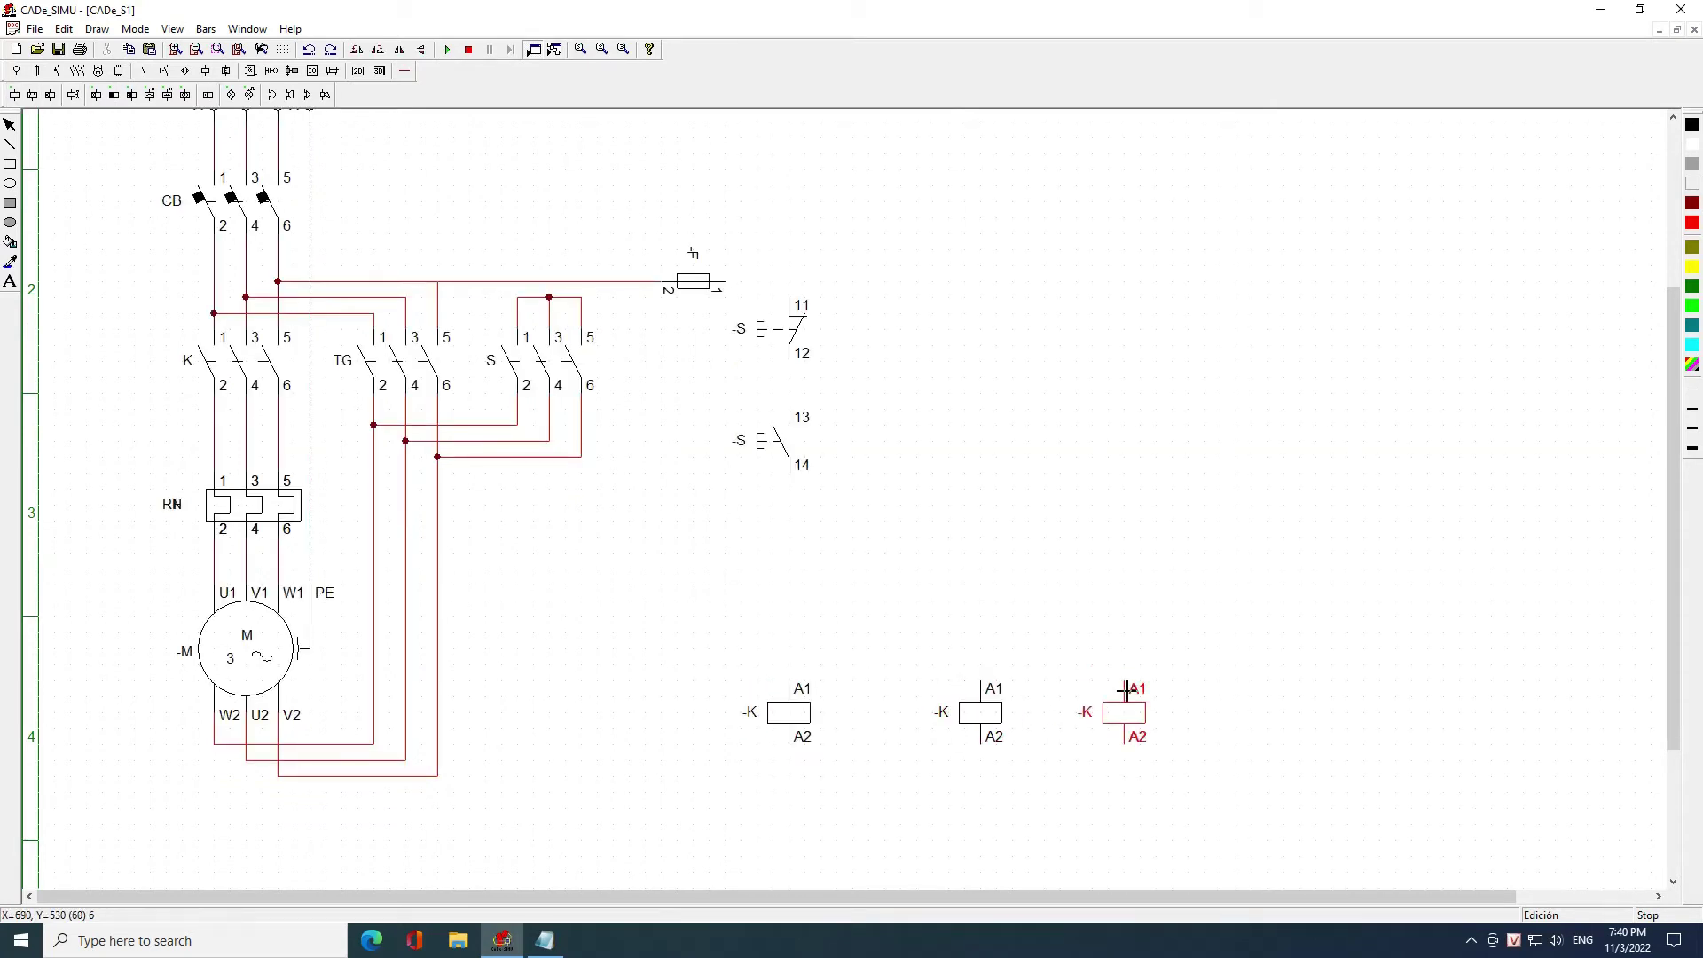
pyautogui.click(1136, 679)
# Name the three coils K, S and TG
pyautogui.doubleClick(798, 740)
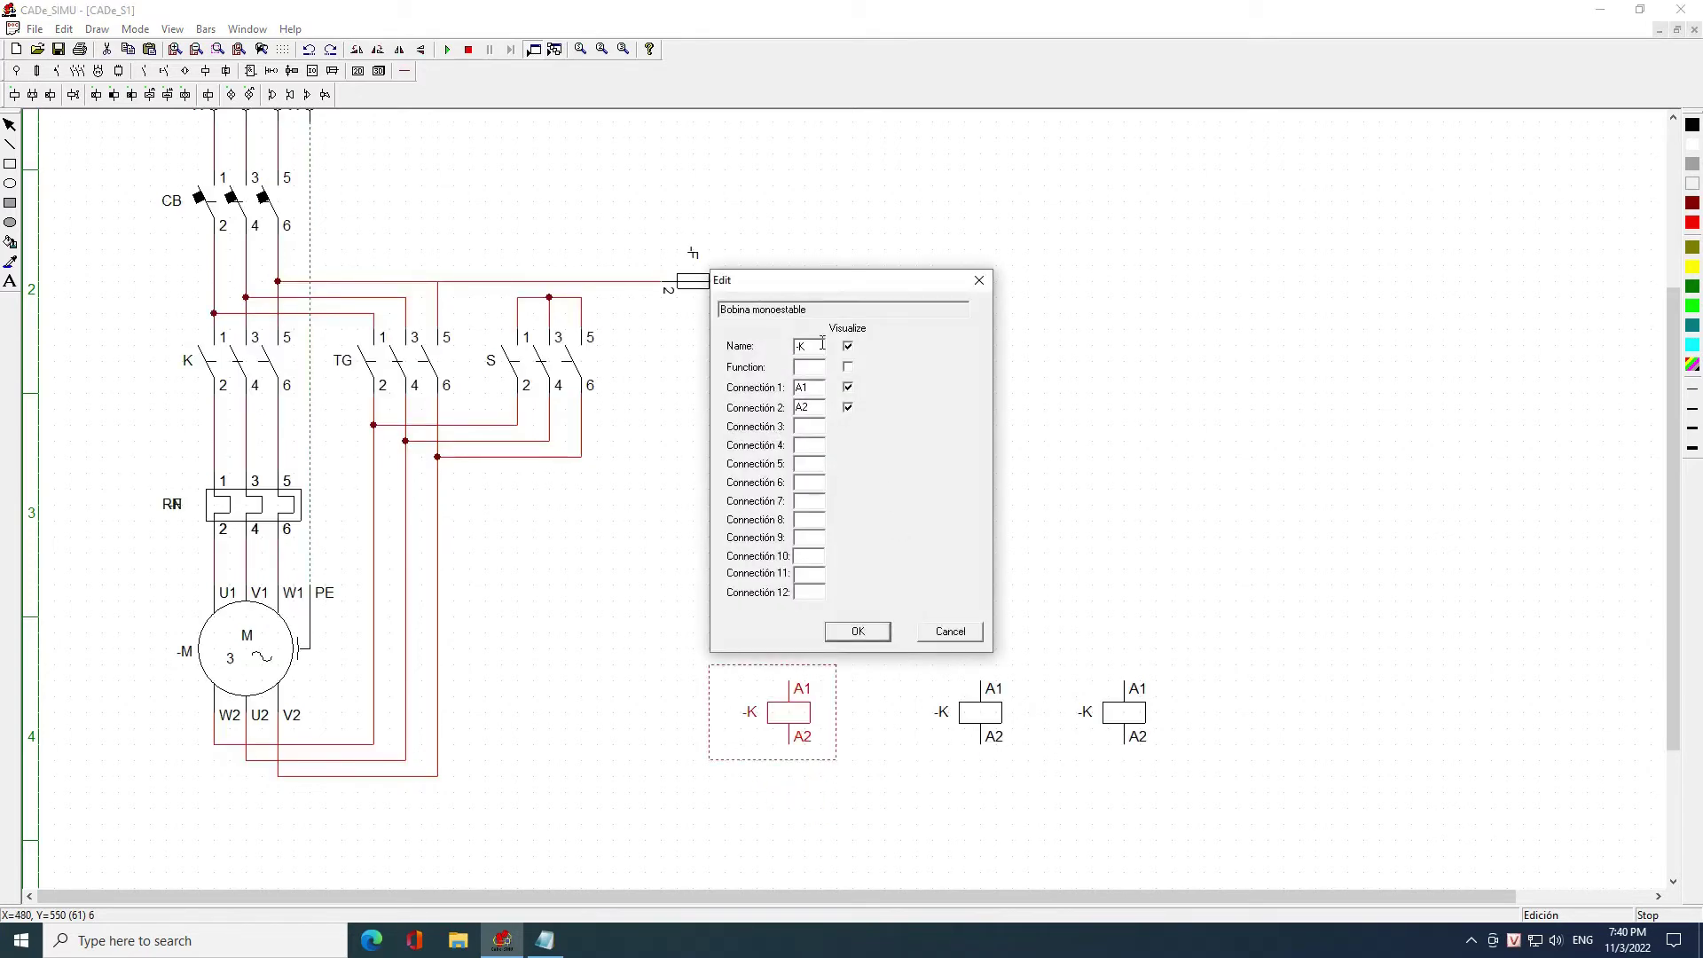
pyautogui.click(824, 628)
pyautogui.doubleClick(909, 679)
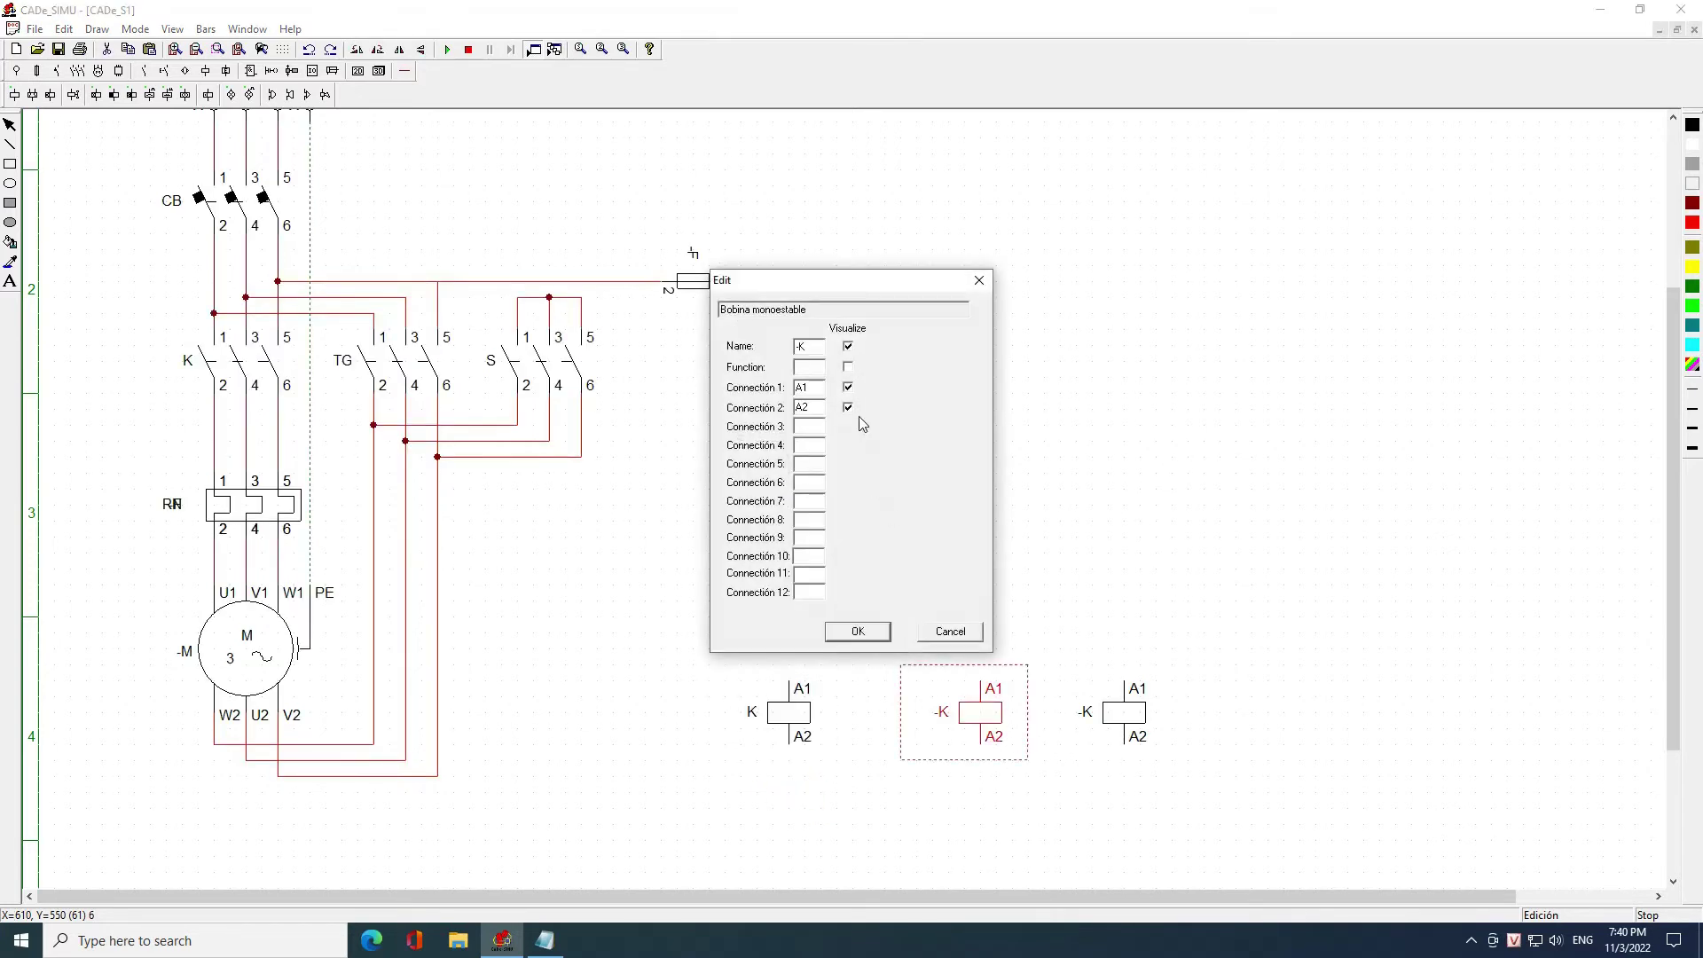
pyautogui.write('S')
pyautogui.click(853, 632)
pyautogui.doubleClick(1124, 712)
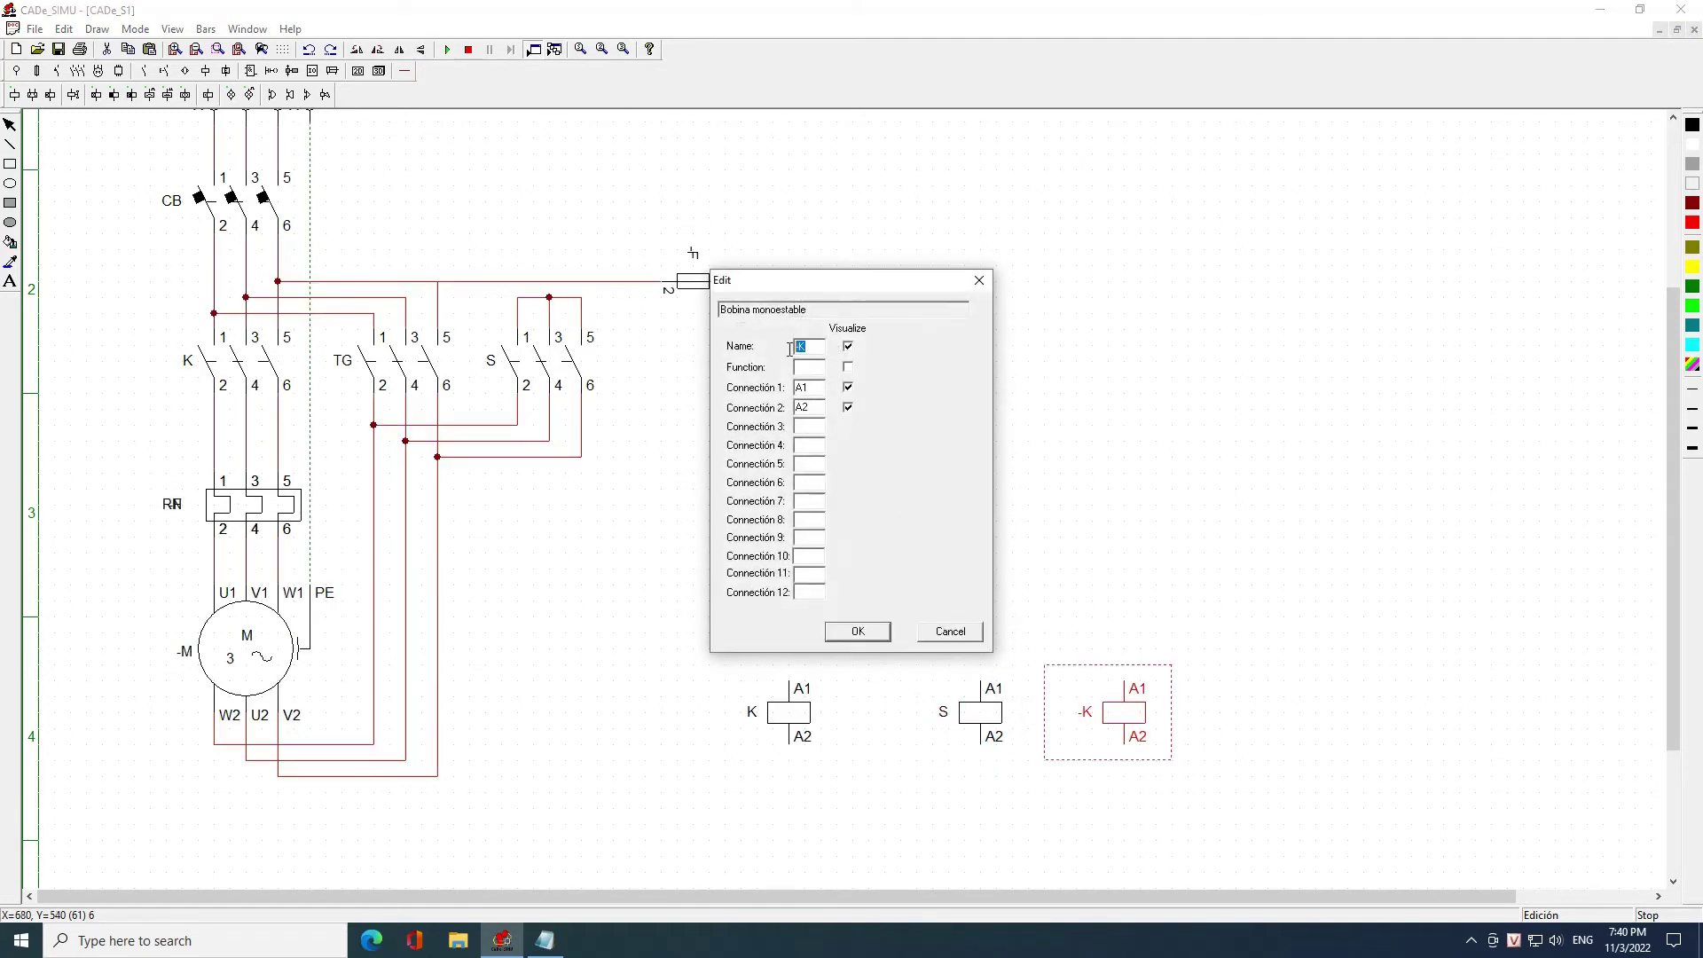
pyautogui.write('TG')
pyautogui.click(858, 630)
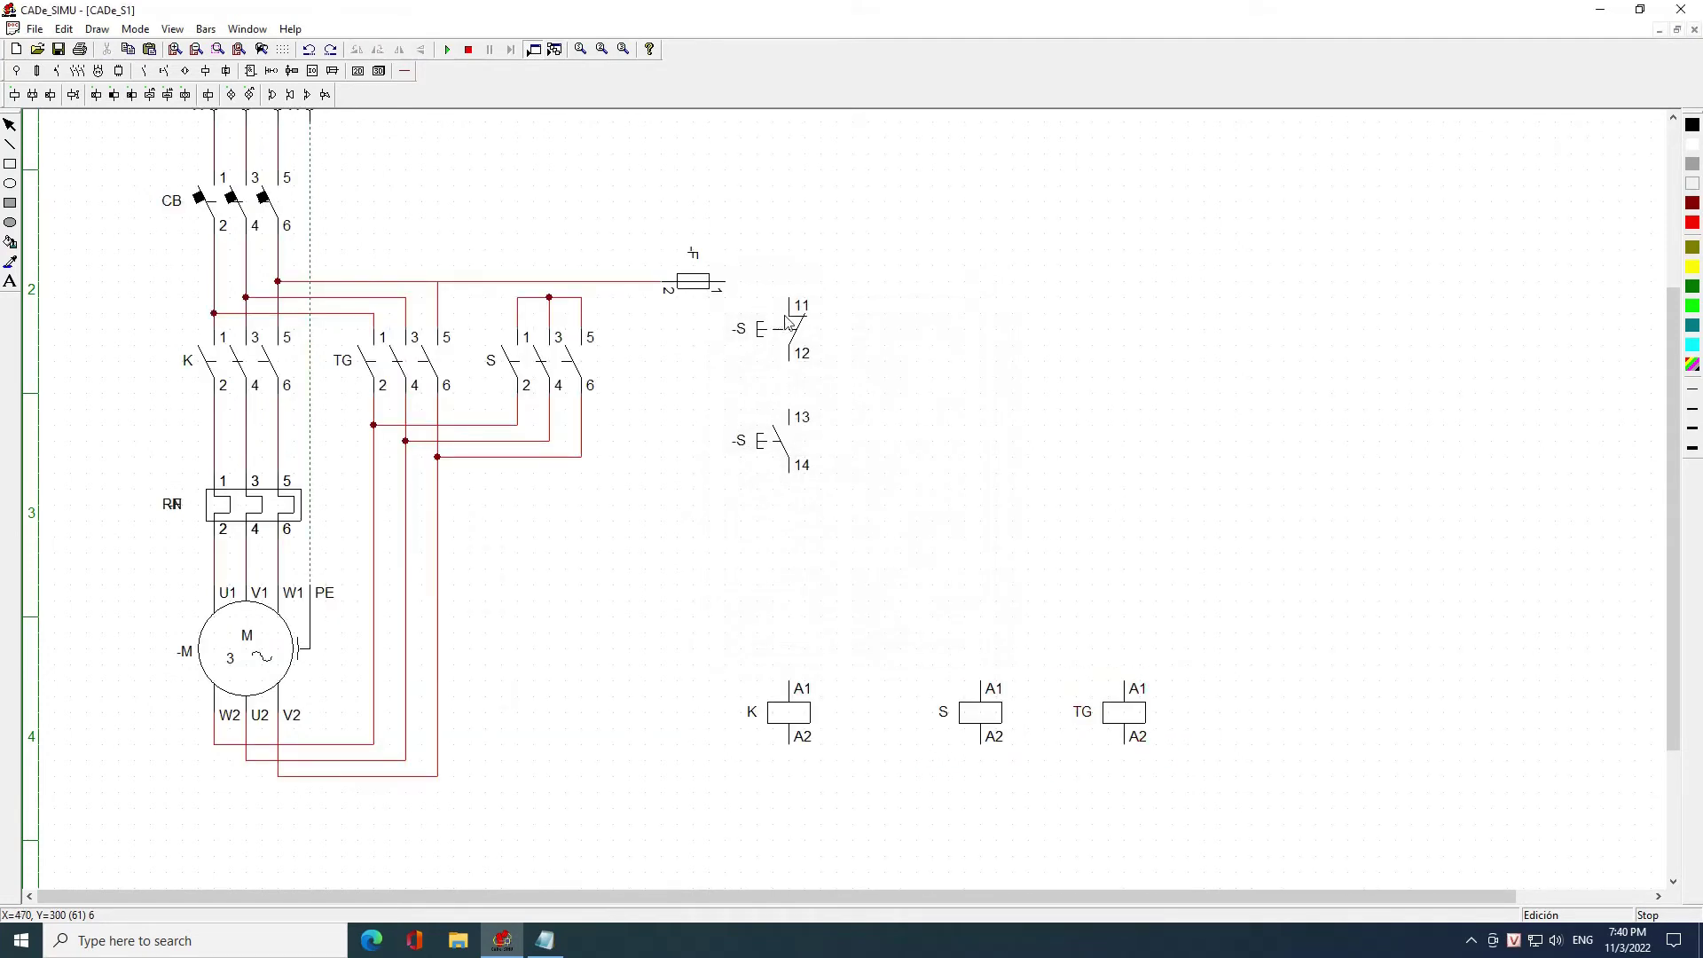
# Name the fuse CC and the stop and start push buttons OFF and ON
pyautogui.doubleClick(692, 281)
pyautogui.click(853, 632)
pyautogui.doubleClick(787, 339)
pyautogui.write('OFF')
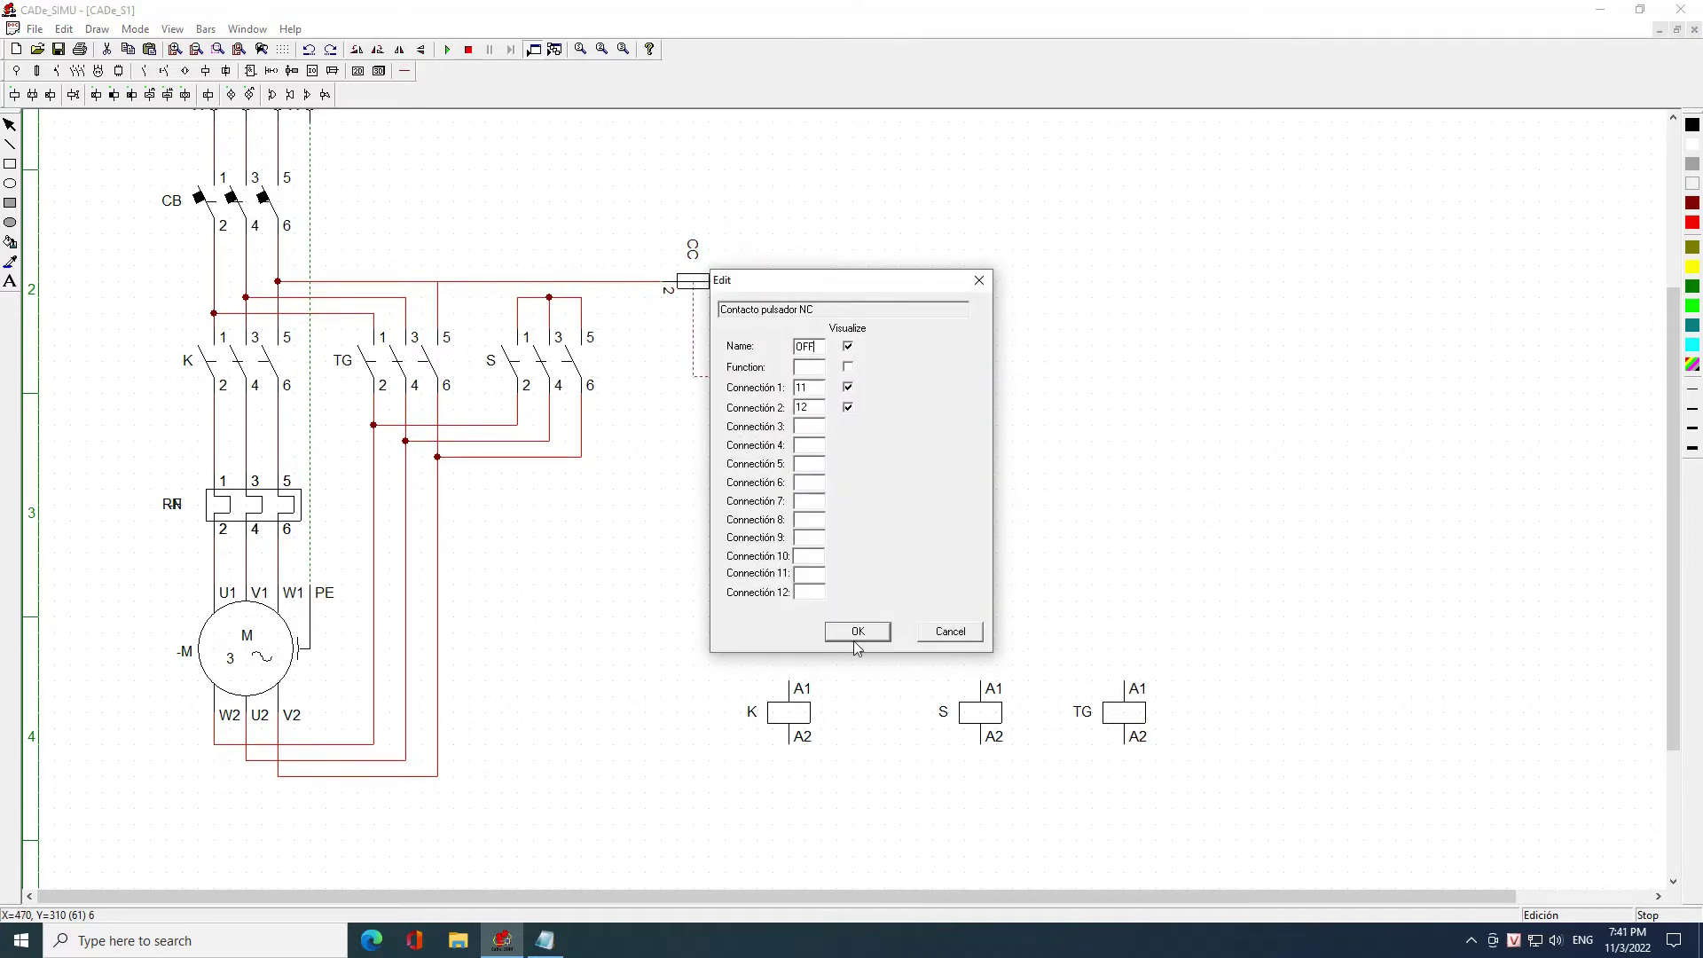
pyautogui.click(854, 632)
pyautogui.doubleClick(780, 439)
pyautogui.doubleClick(803, 347)
pyautogui.write('ON')
pyautogui.click(867, 632)
pyautogui.click(404, 71)
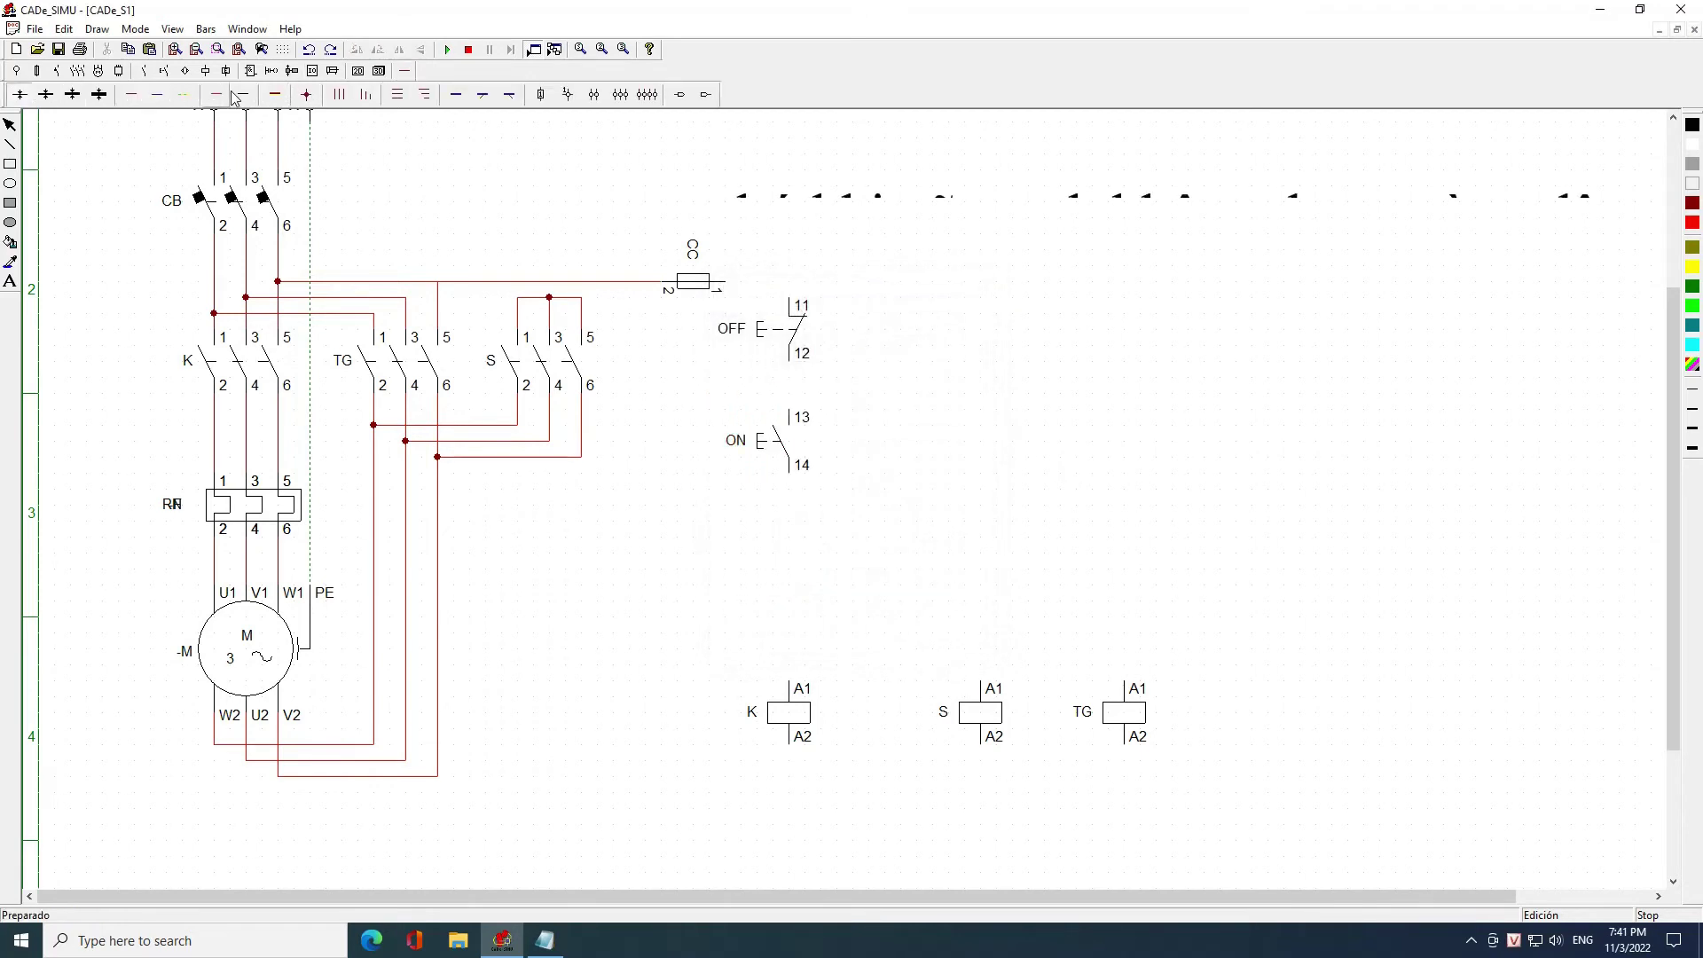
# Cancel the unfinished fuse wire and shift fuse CC to the left
pyautogui.click(723, 282)
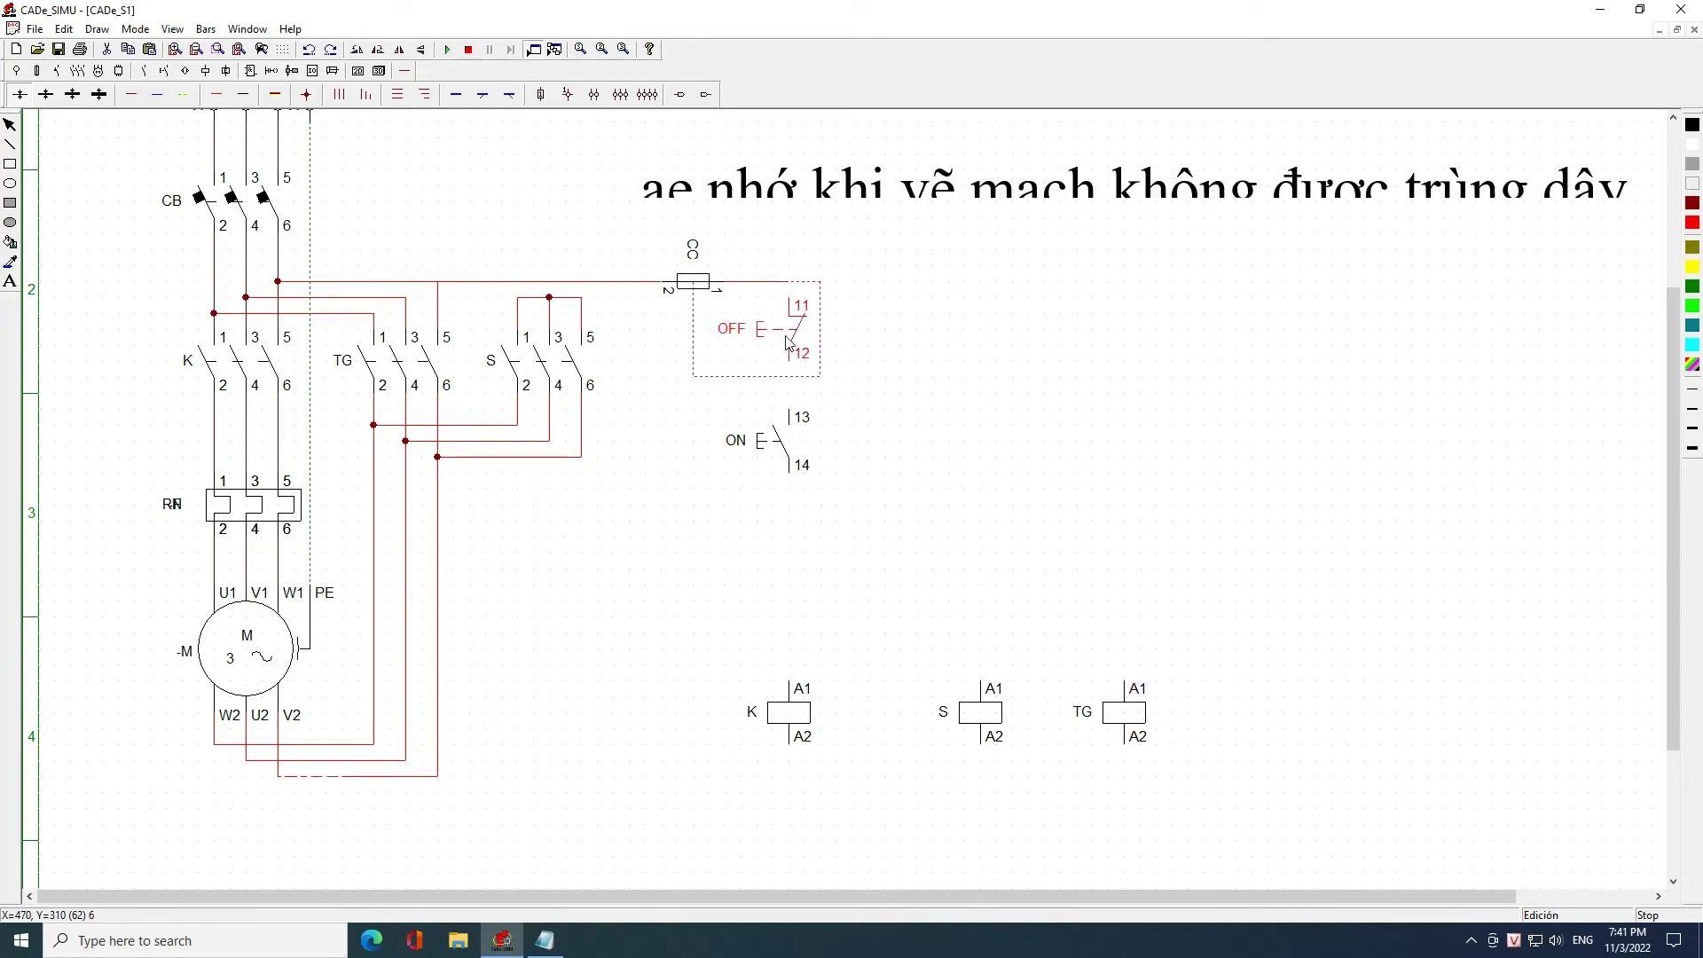
pyautogui.press('Escape')
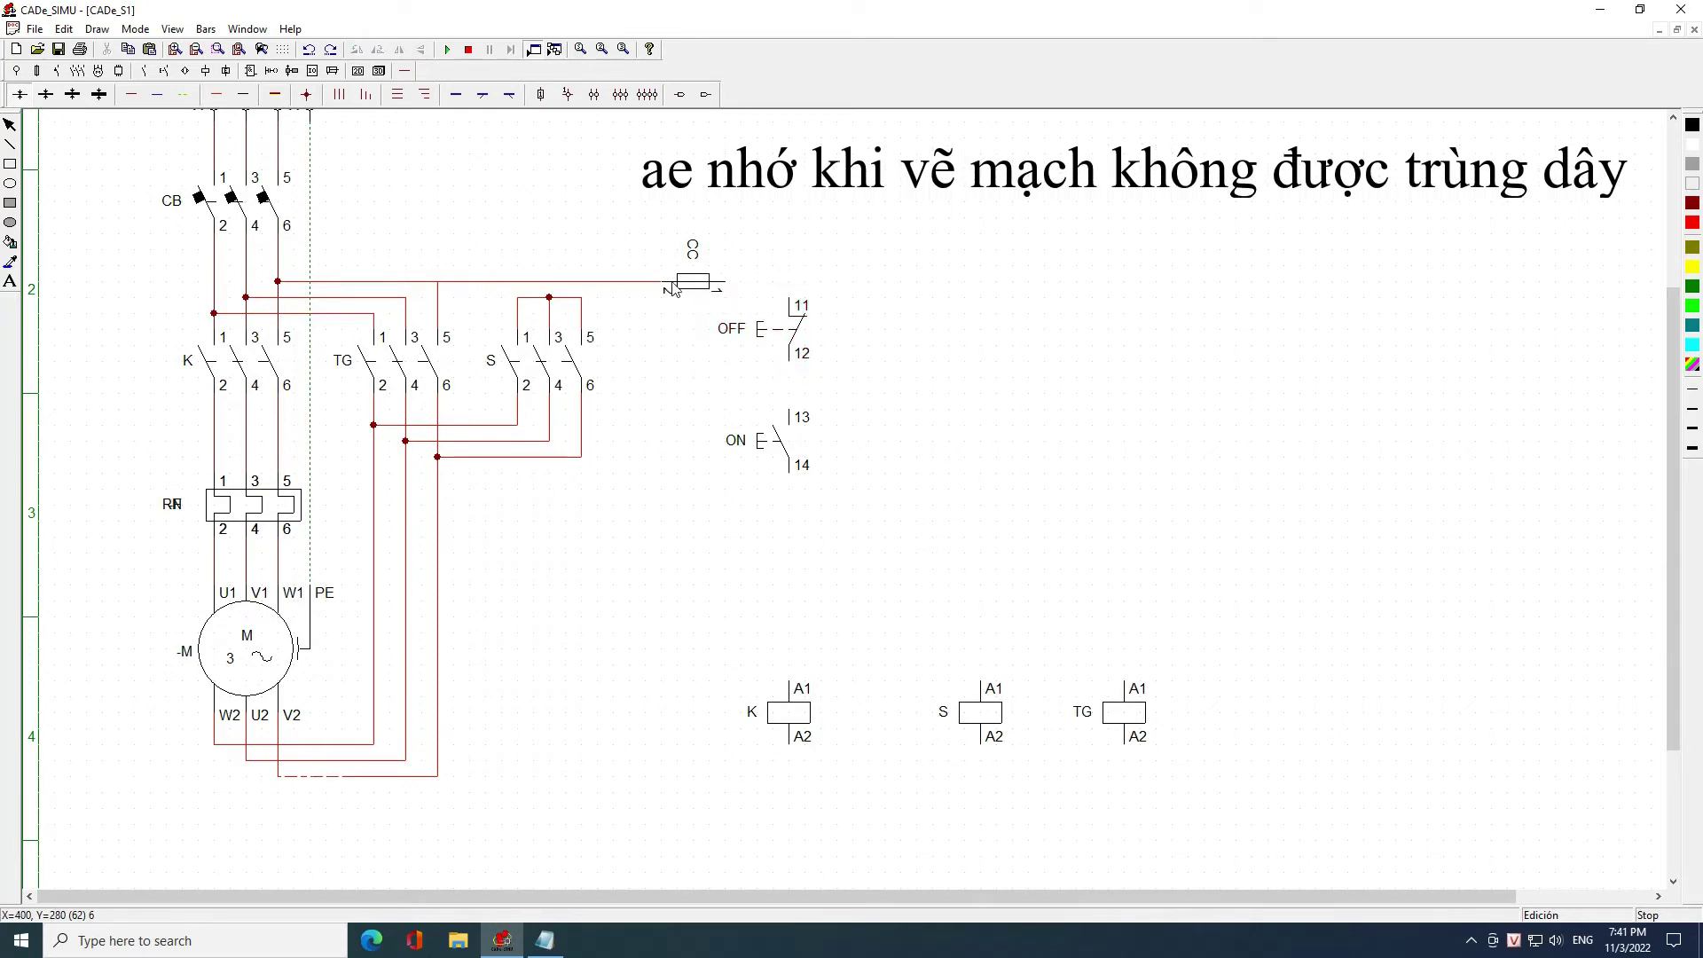
pyautogui.moveTo(658, 282); pyautogui.dragTo(578, 282)
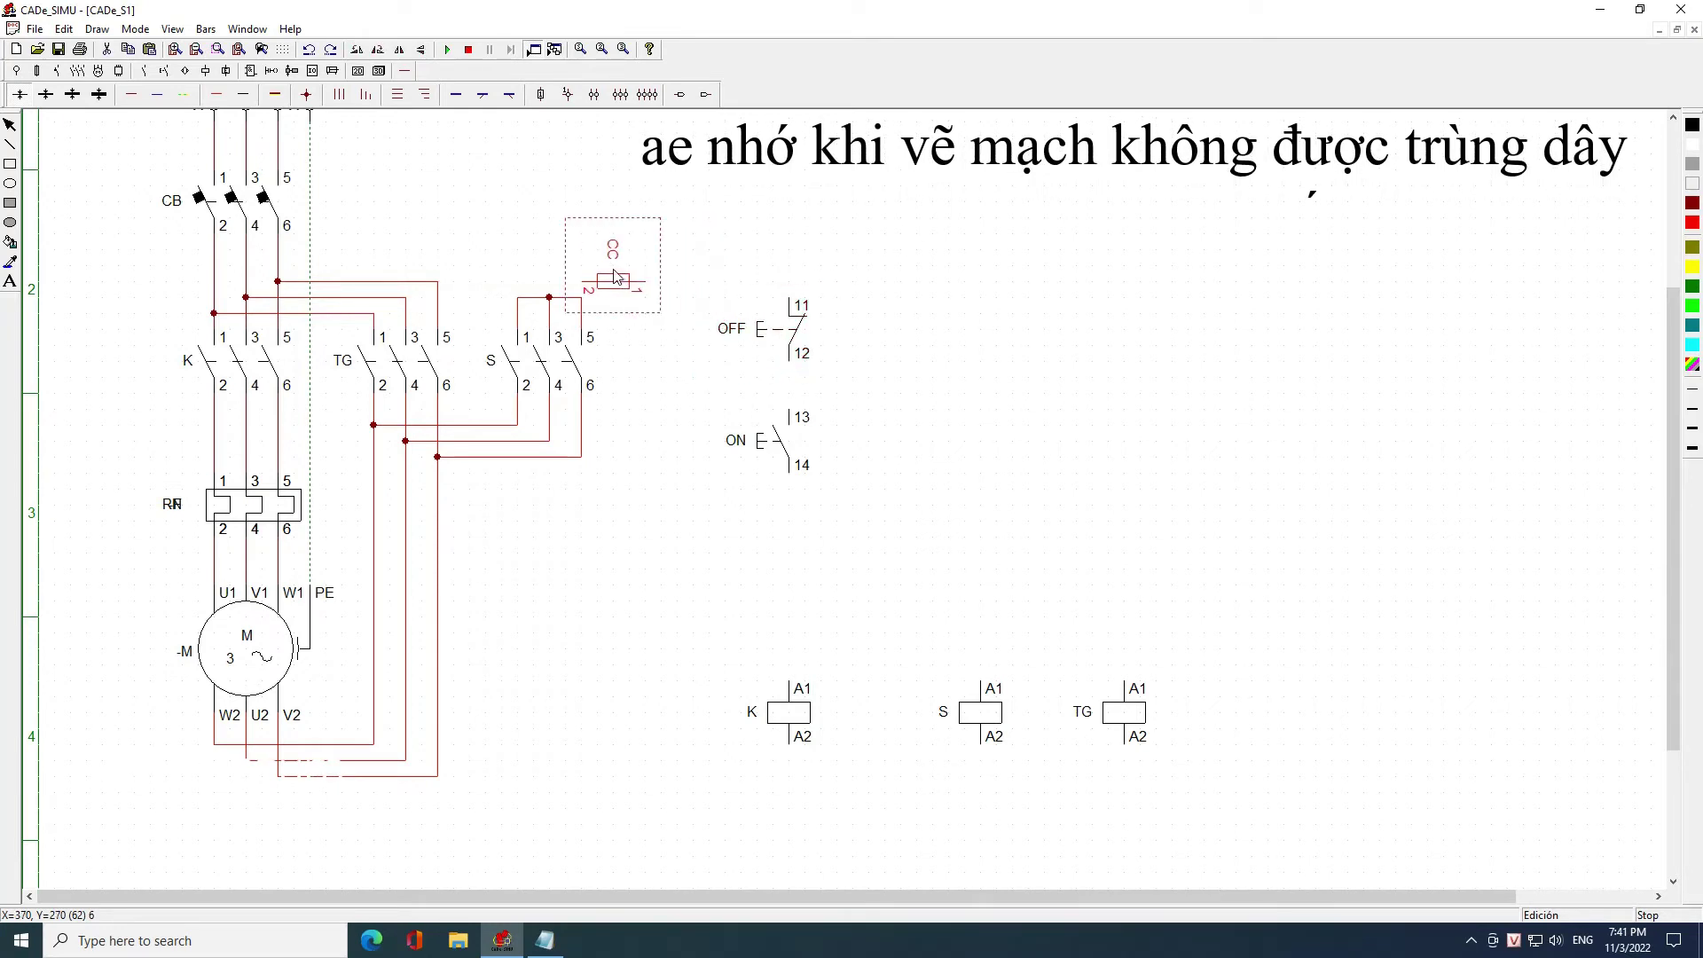
# Place a rotated overload 95/96 contact beside CC and wire the supply through both
pyautogui.click(163, 70)
pyautogui.click(42, 94)
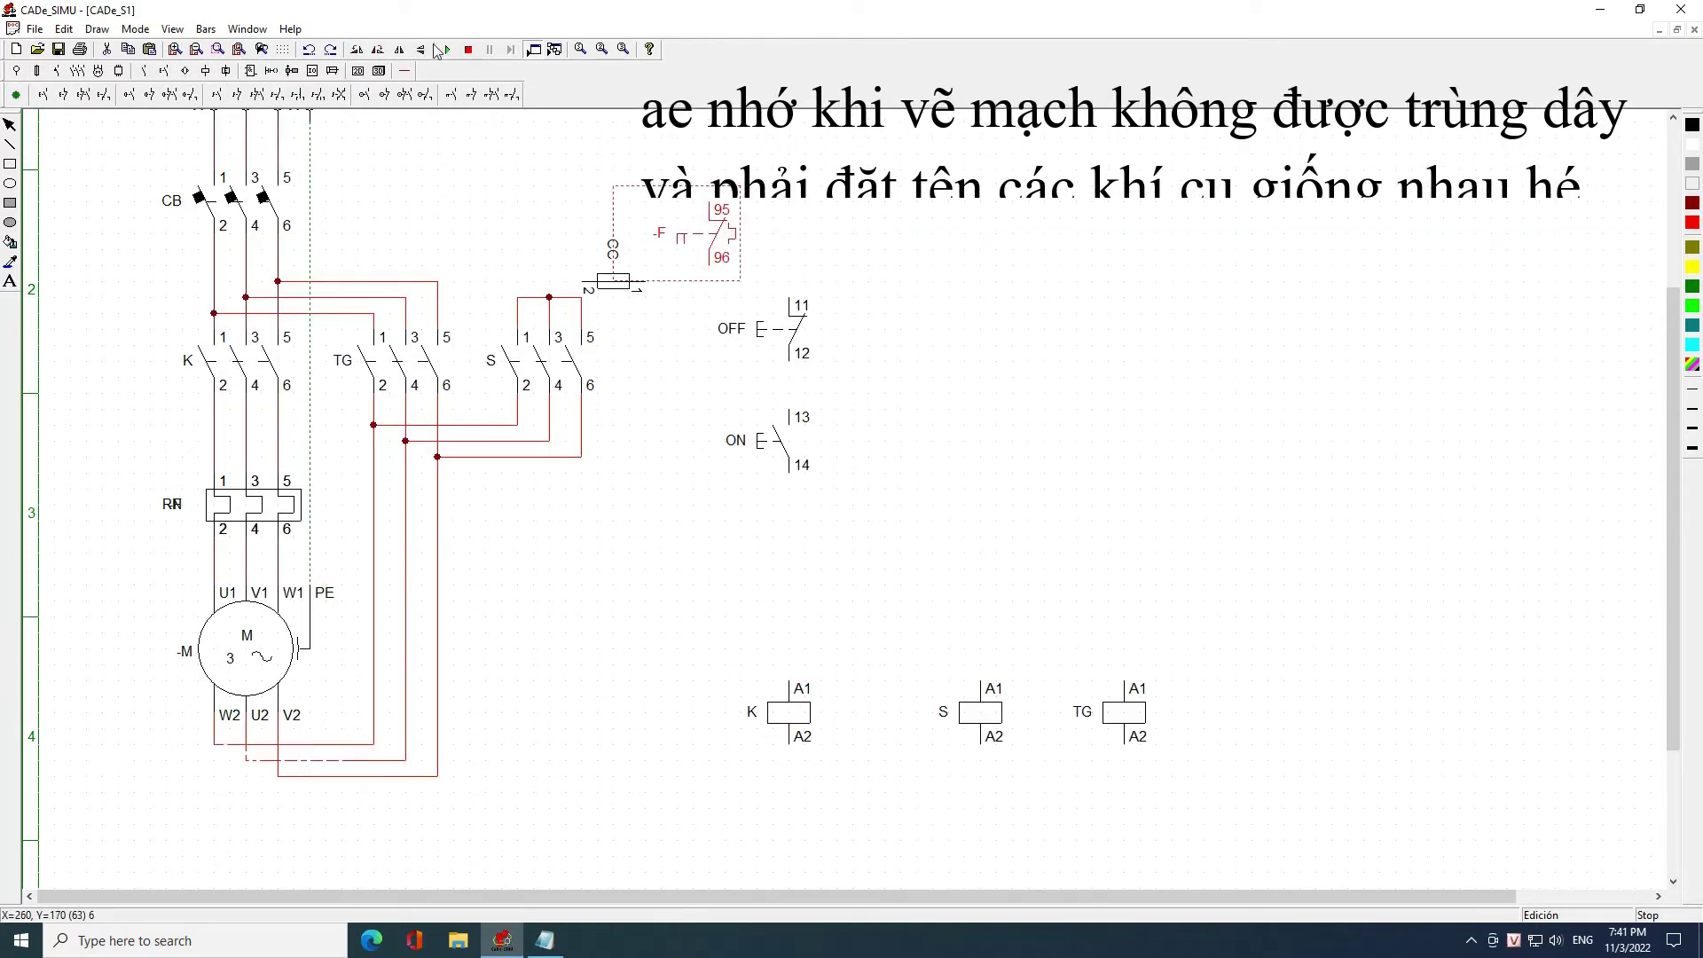
pyautogui.click(659, 217)
pyautogui.moveTo(658, 218); pyautogui.dragTo(691, 295)
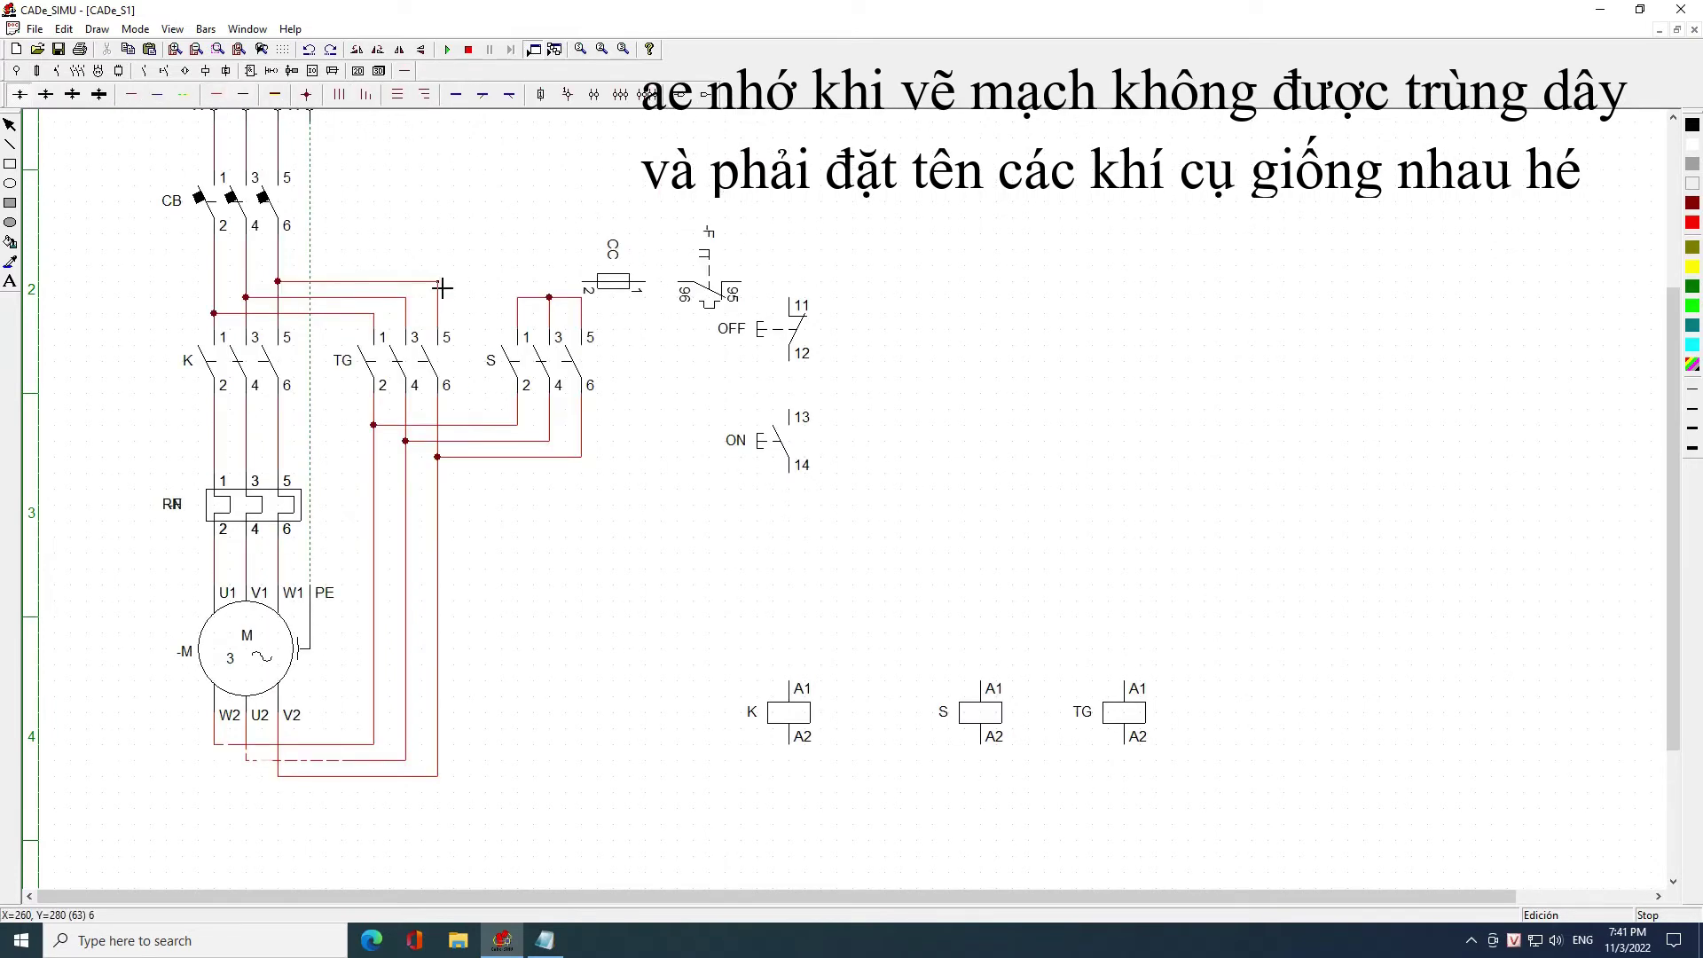
pyautogui.moveTo(437, 281); pyautogui.dragTo(794, 295)
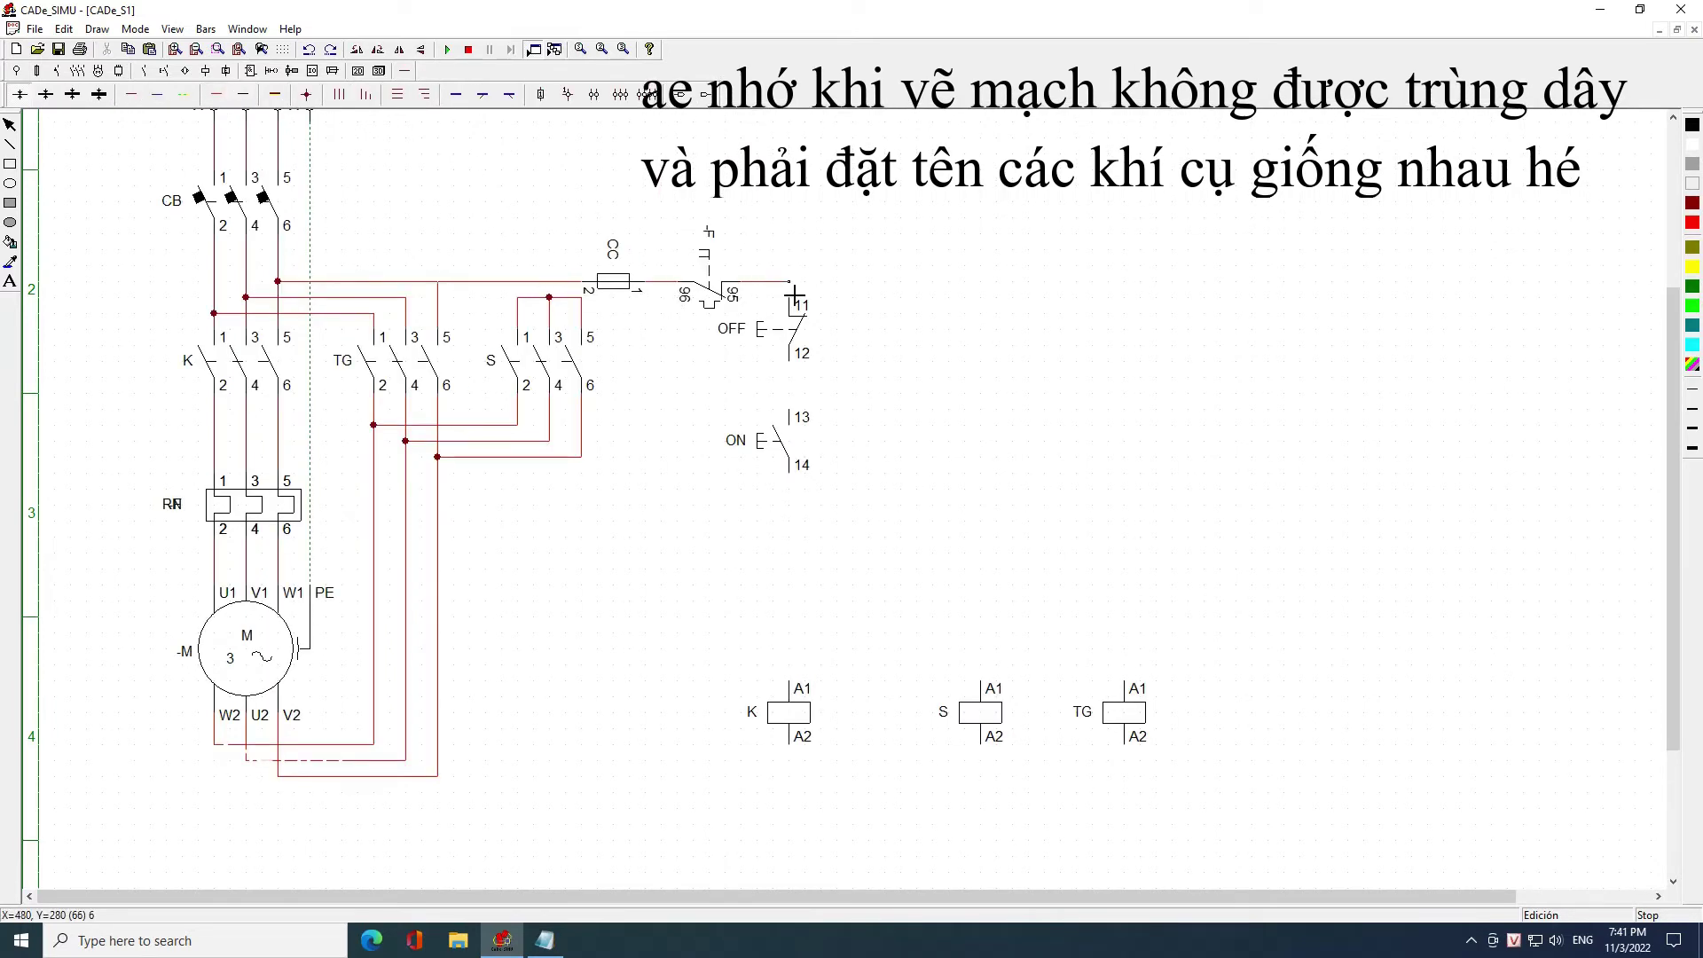
# Wire OFF 12 to ON 13 and ON 14 to coil K, and place an auxiliary contact named K
pyautogui.moveTo(801, 379); pyautogui.dragTo(799, 411)
pyautogui.moveTo(794, 484); pyautogui.dragTo(814, 673)
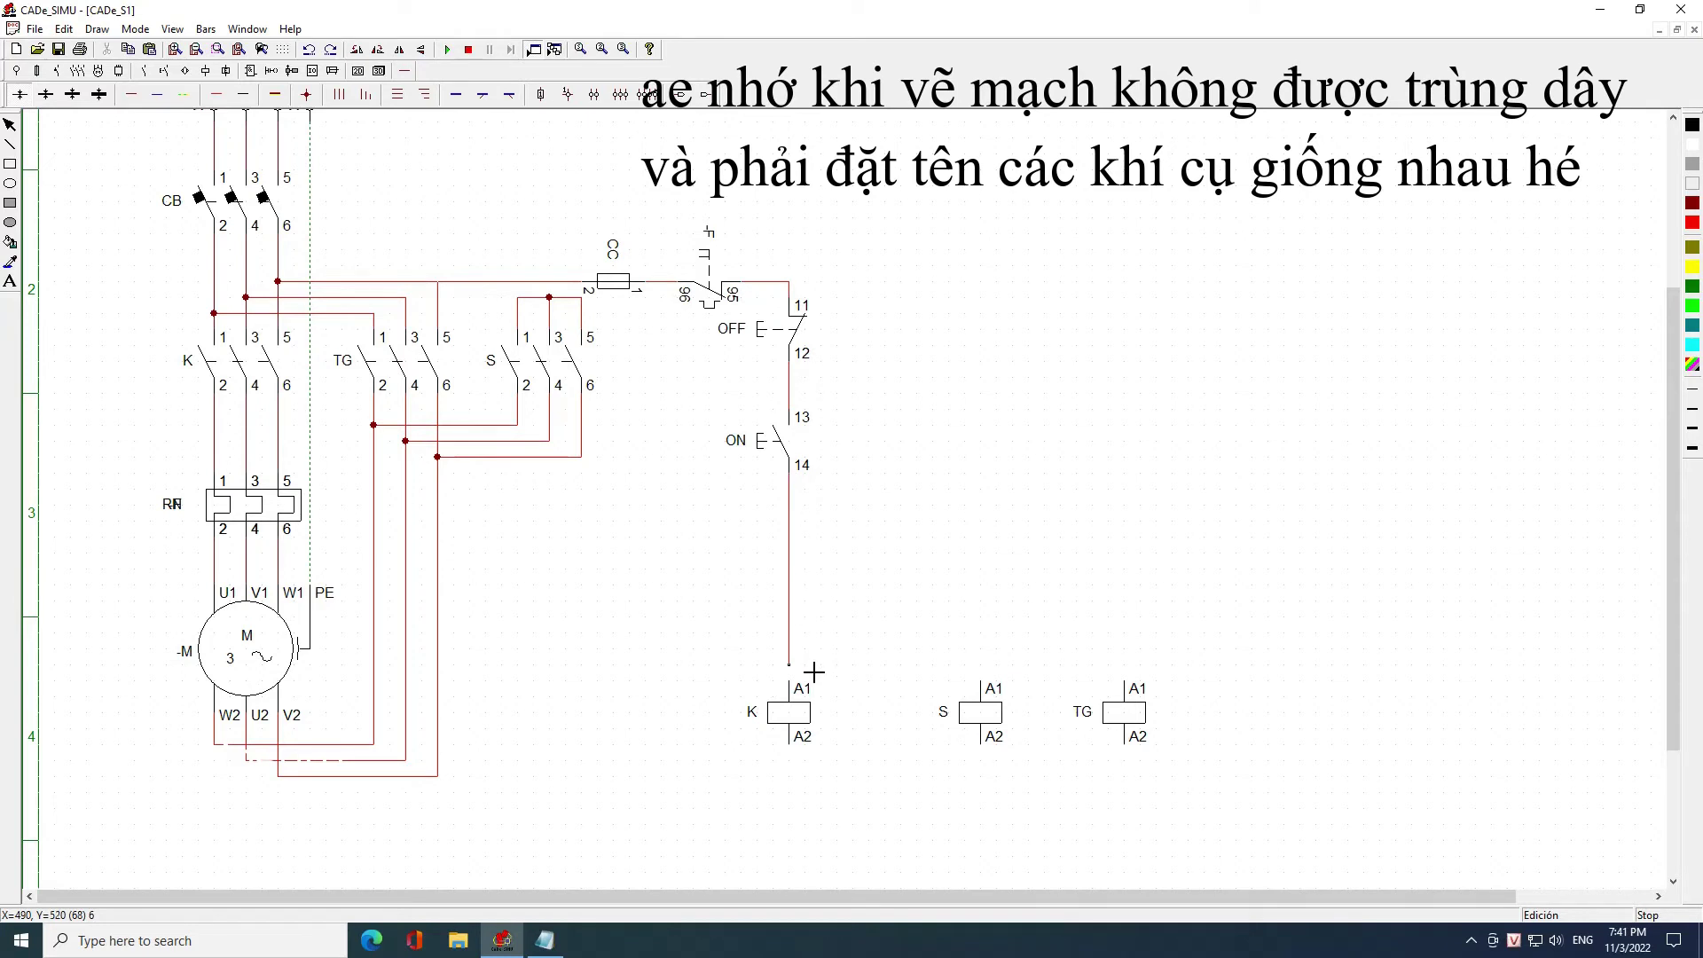
pyautogui.click(144, 70)
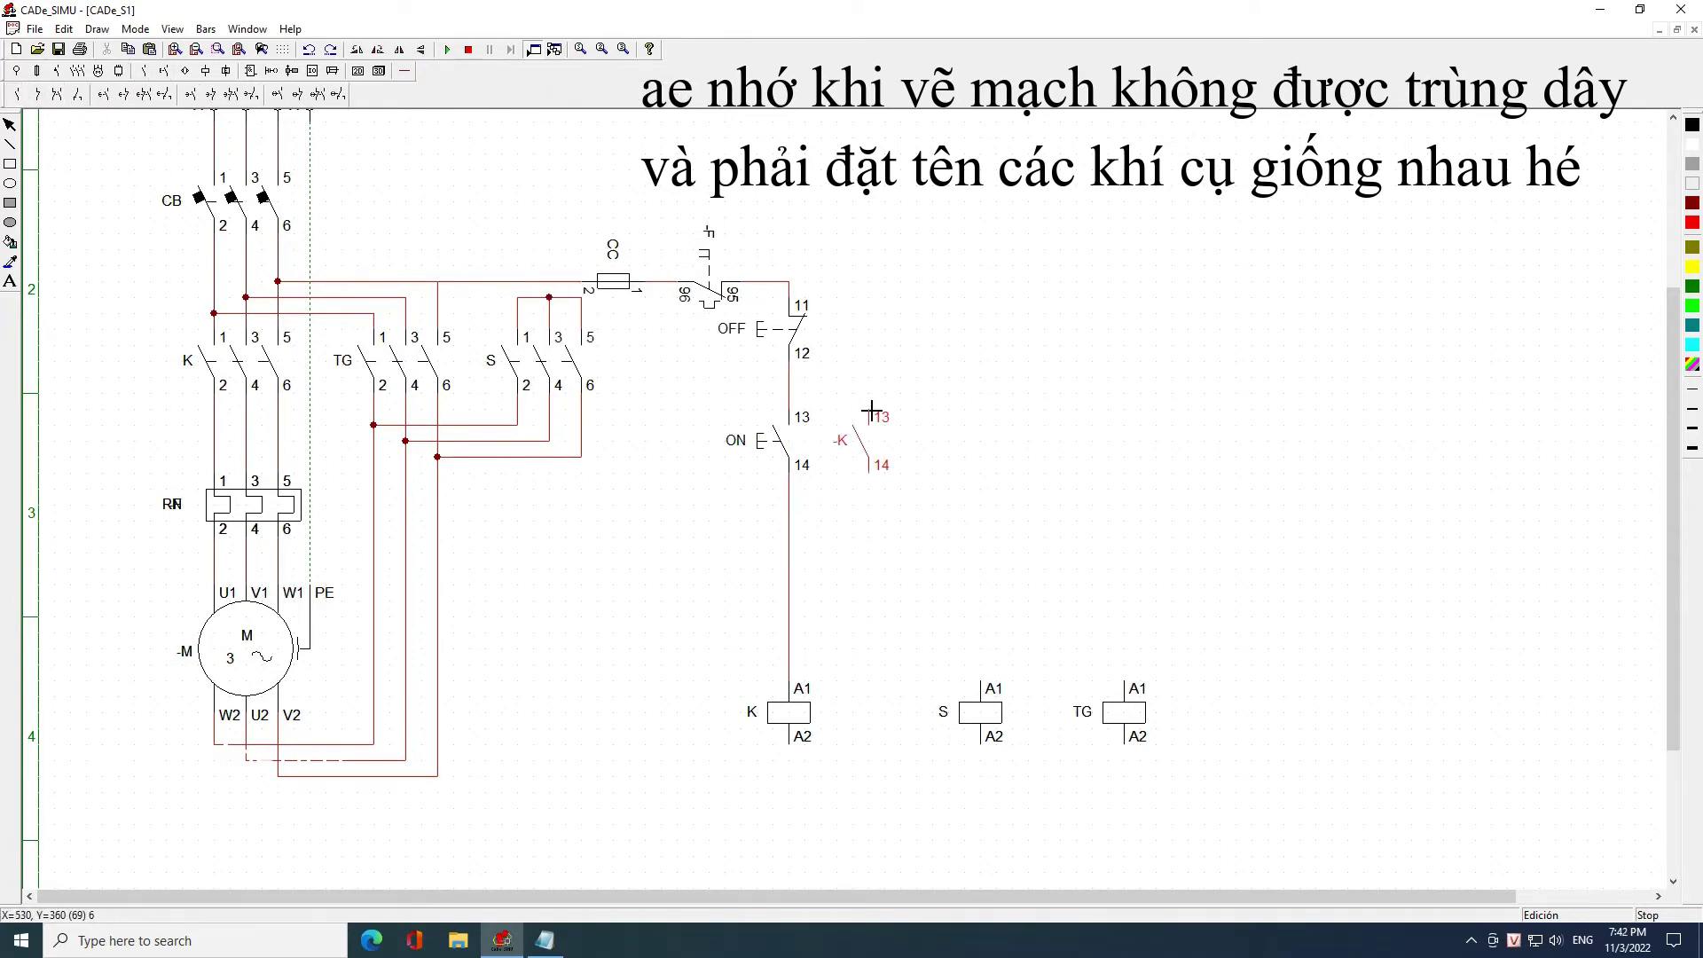
pyautogui.click(875, 409)
pyautogui.doubleClick(874, 413)
pyautogui.click(931, 535)
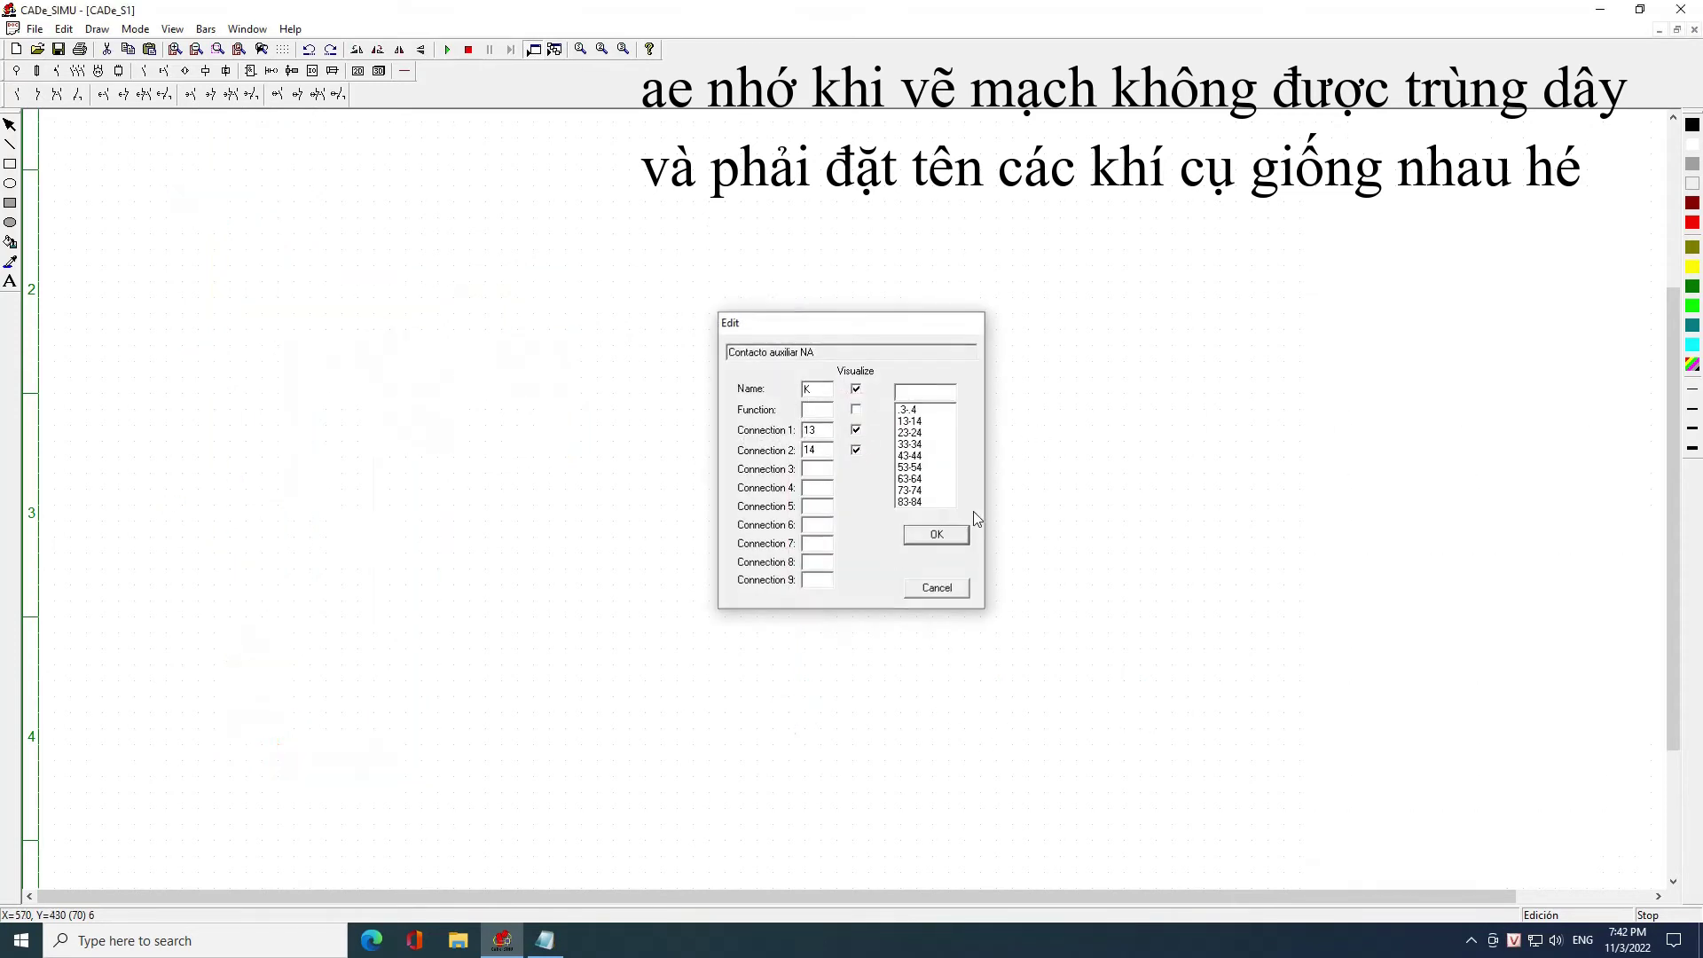
# Wire the K 13/14 contact in parallel with the ON button
pyautogui.click(404, 71)
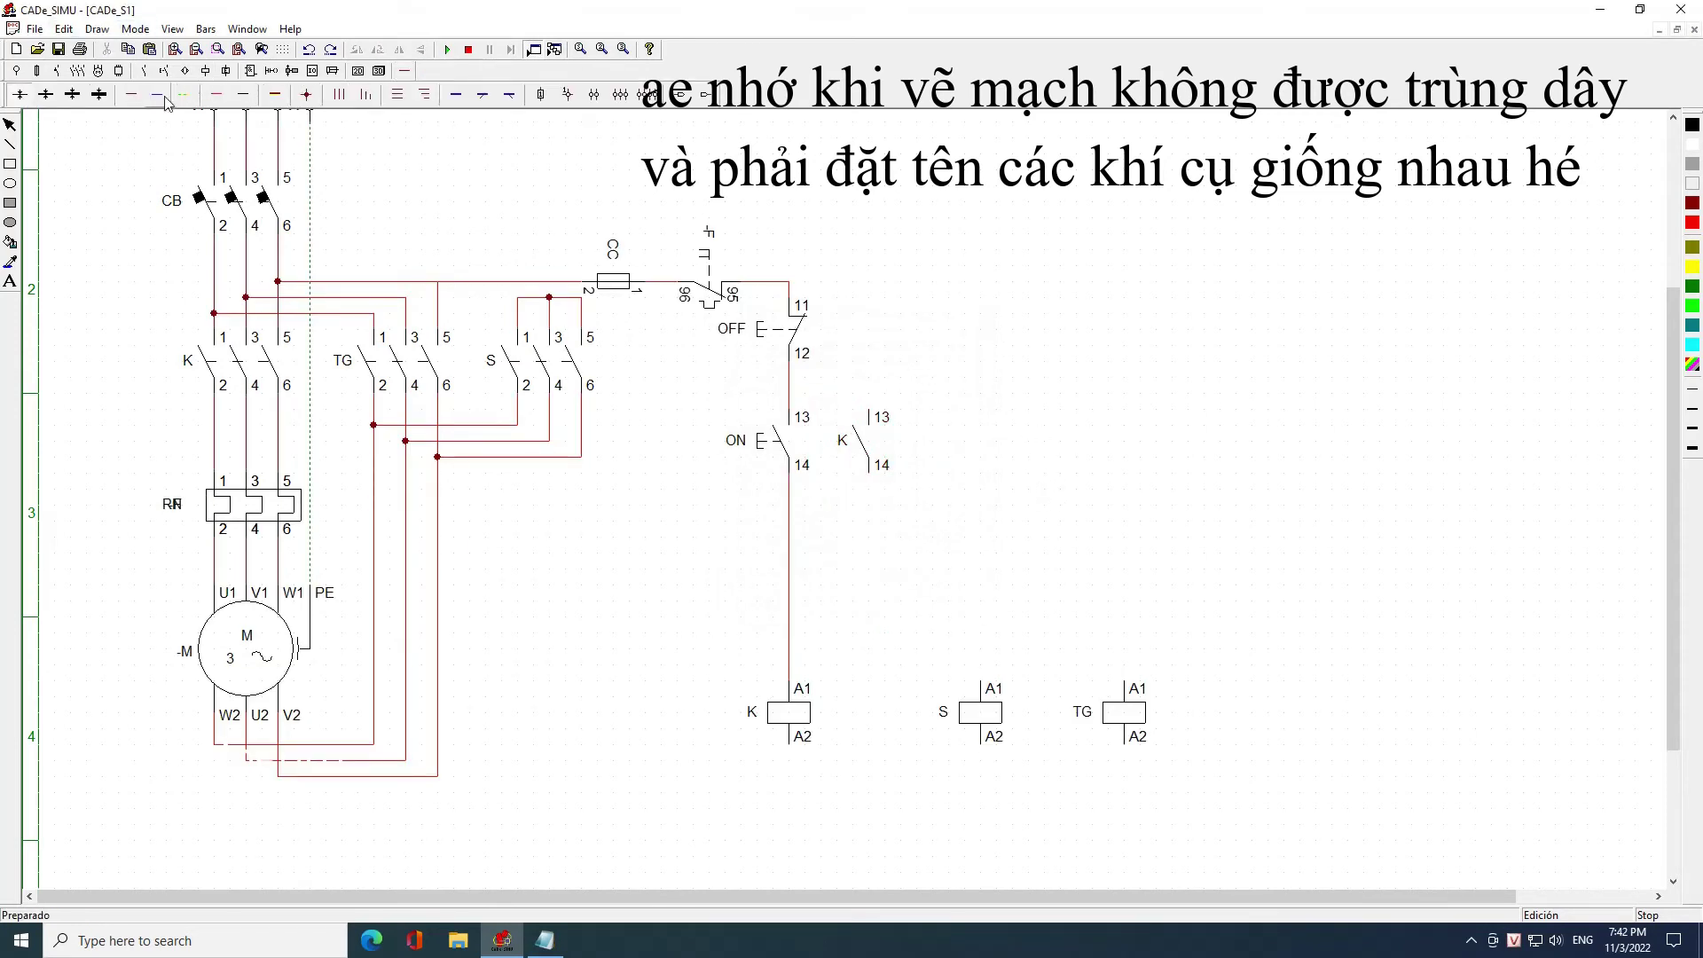
pyautogui.moveTo(798, 380); pyautogui.dragTo(881, 403)
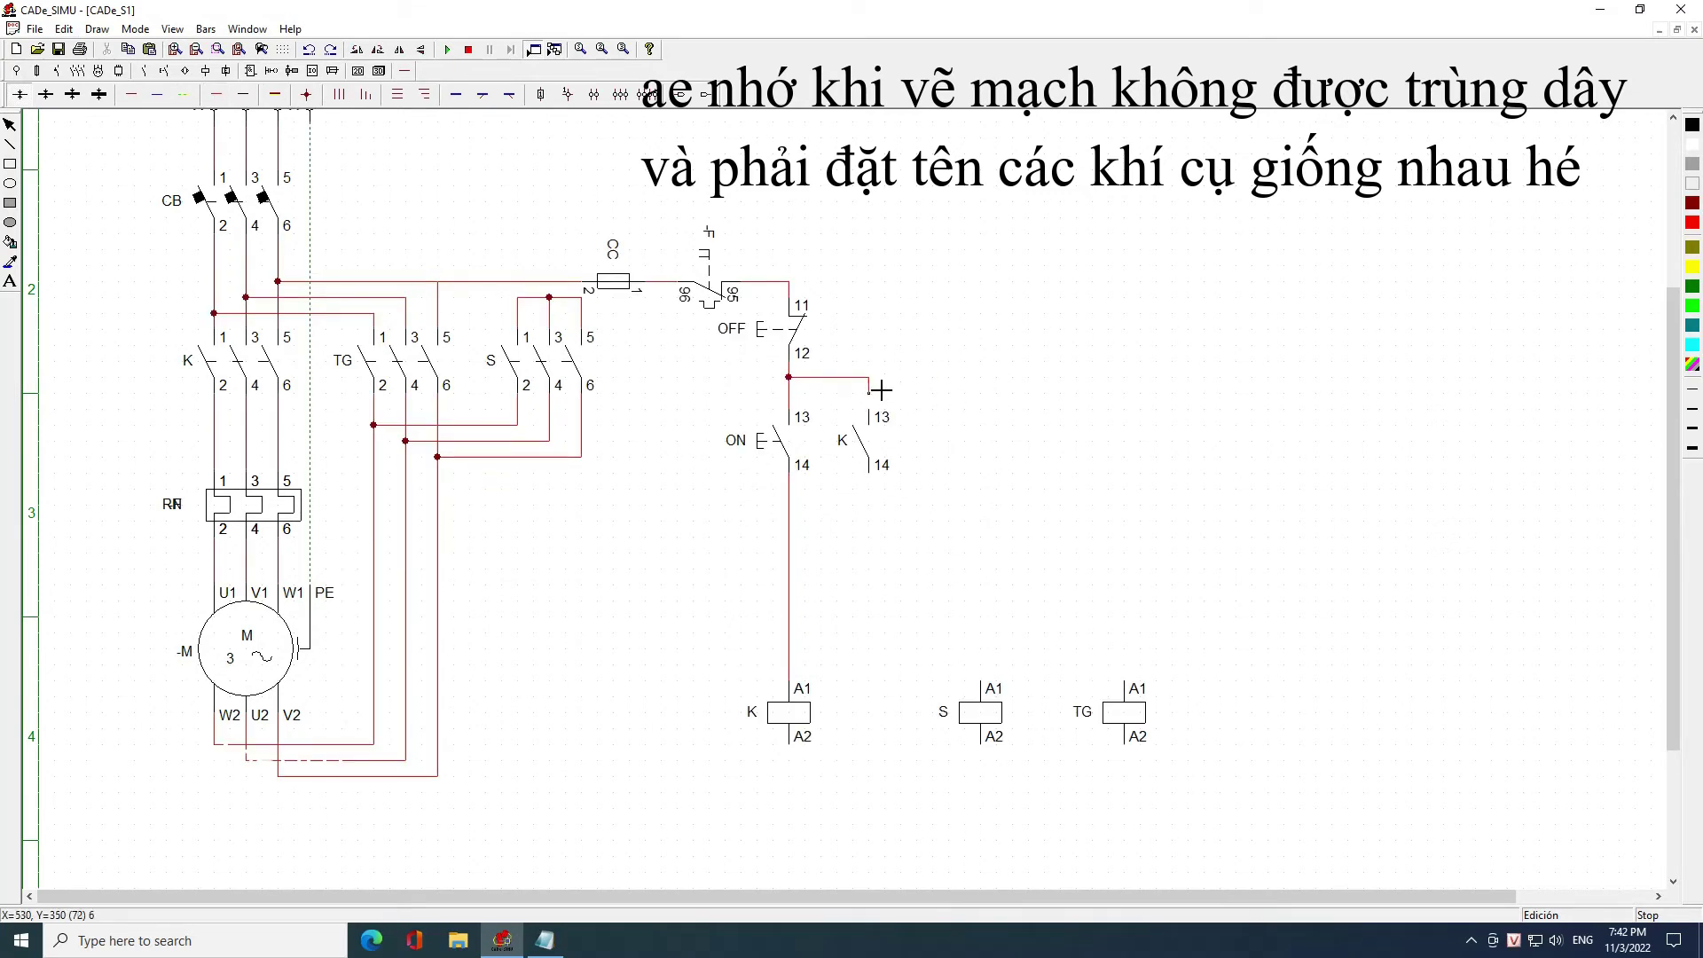
pyautogui.moveTo(789, 489); pyautogui.dragTo(1125, 503)
# Place NC 11/12 contacts above S and TG, plus timed 55/56 and 67/68 contacts above them
pyautogui.click(143, 70)
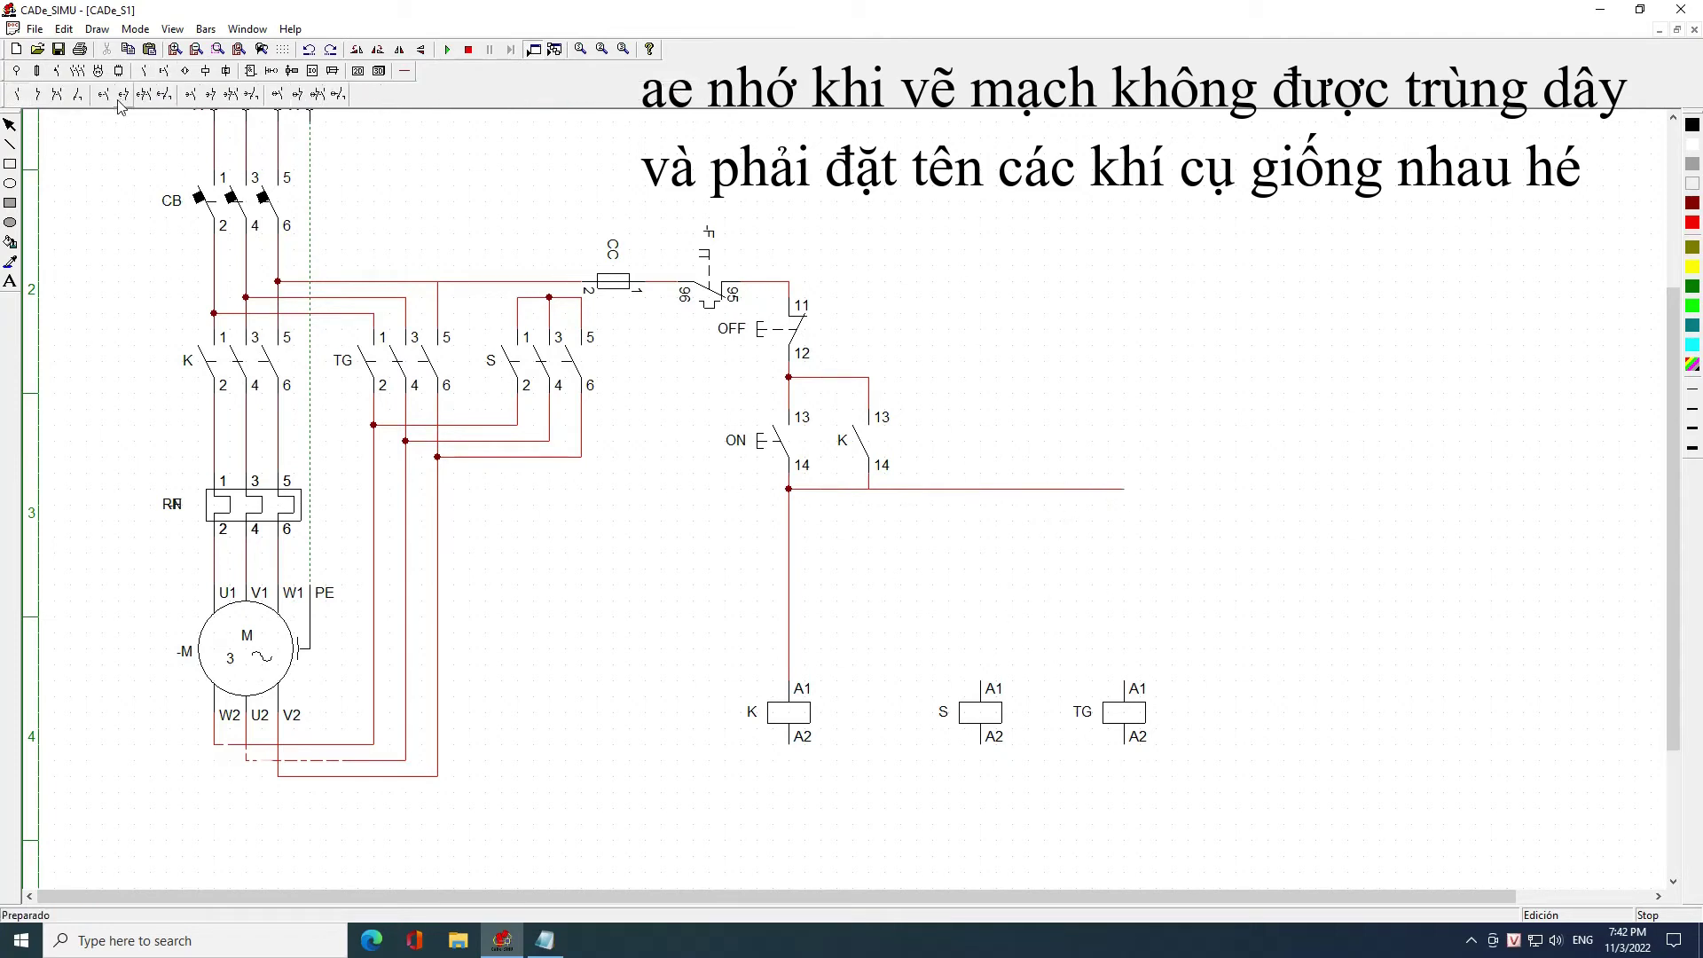
pyautogui.click(37, 93)
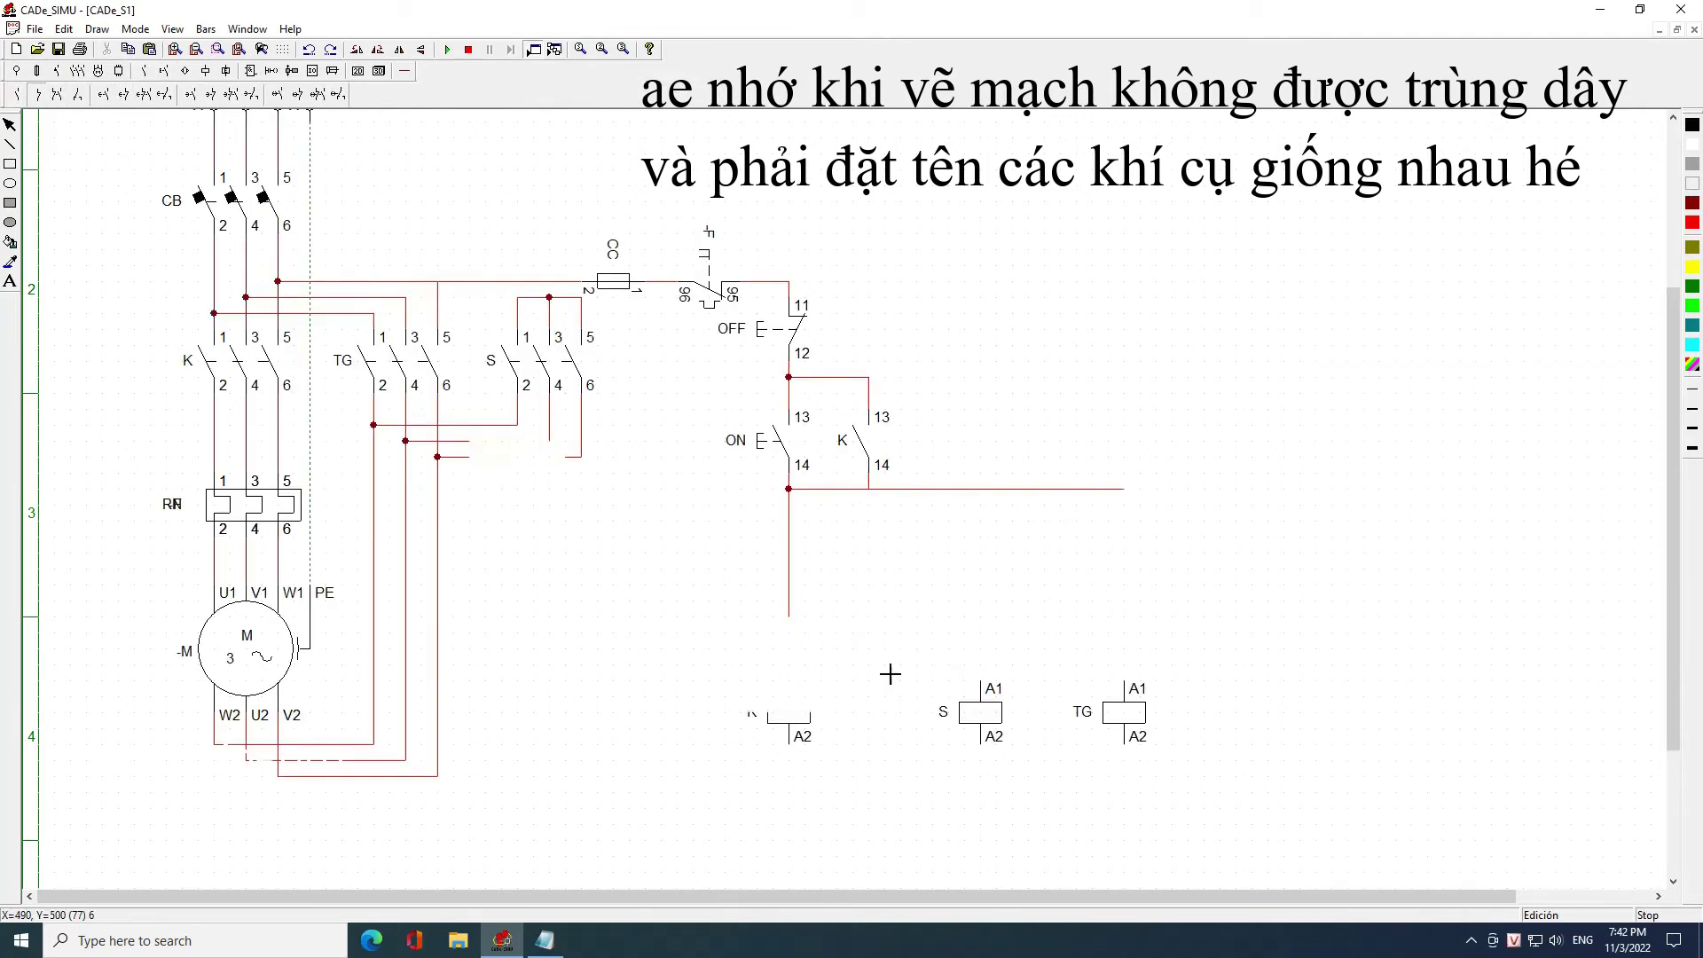
pyautogui.click(985, 612)
pyautogui.click(1129, 612)
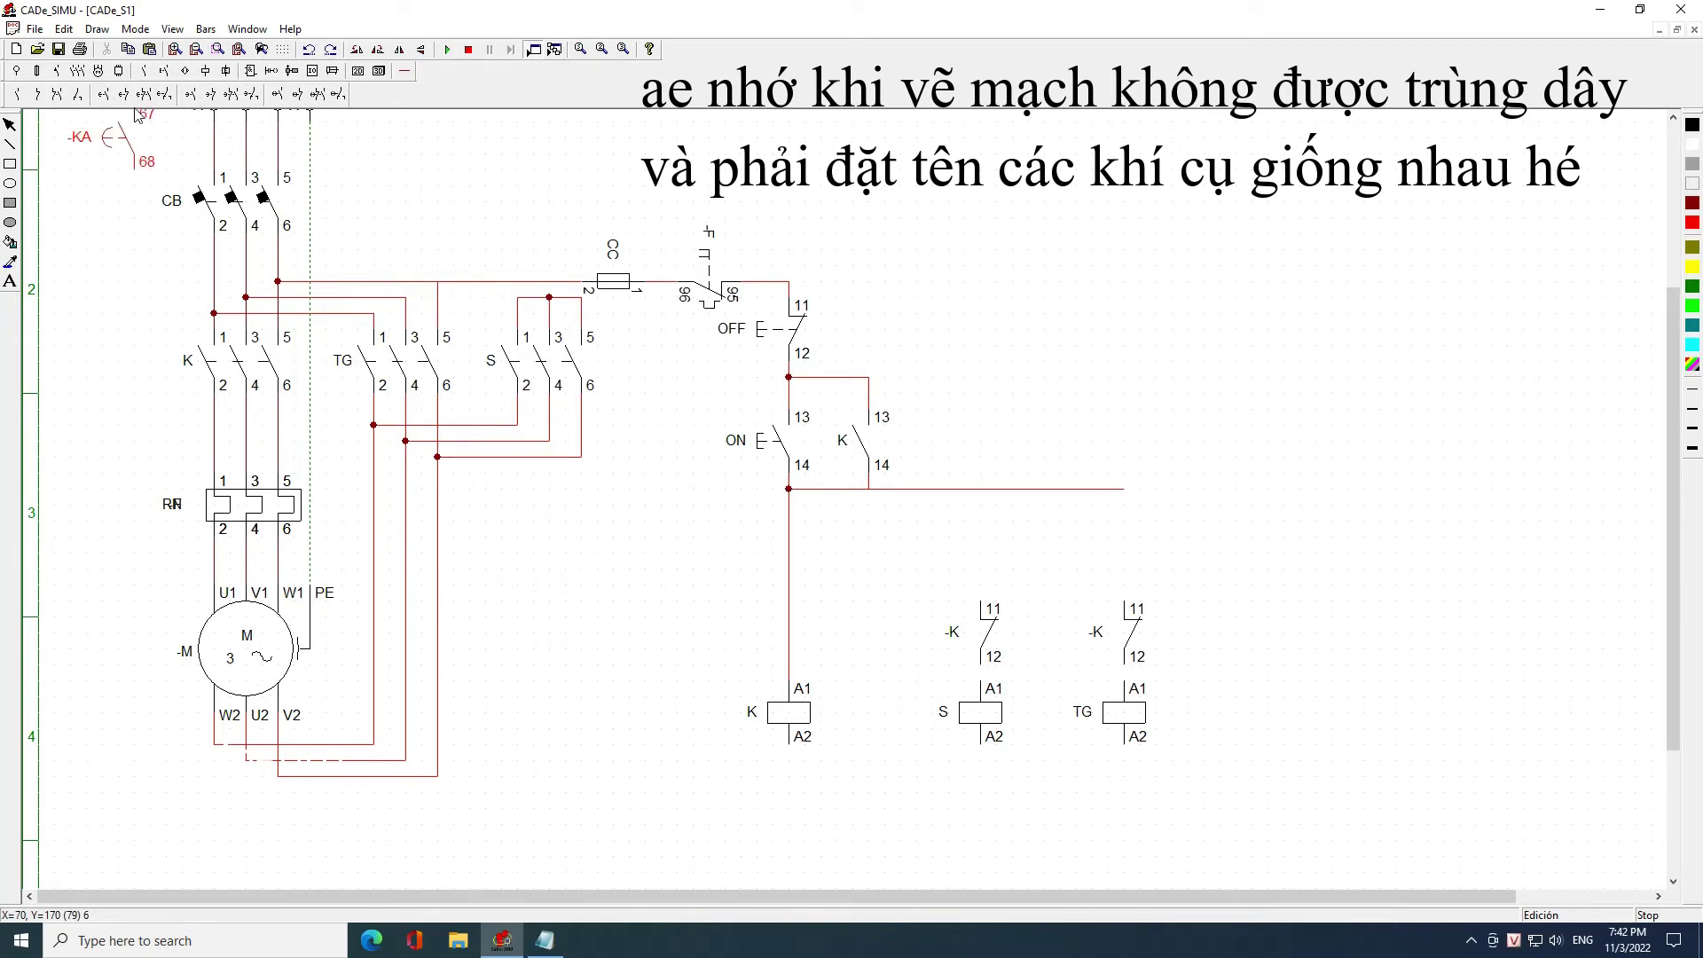
pyautogui.press('Escape')
pyautogui.click(987, 523)
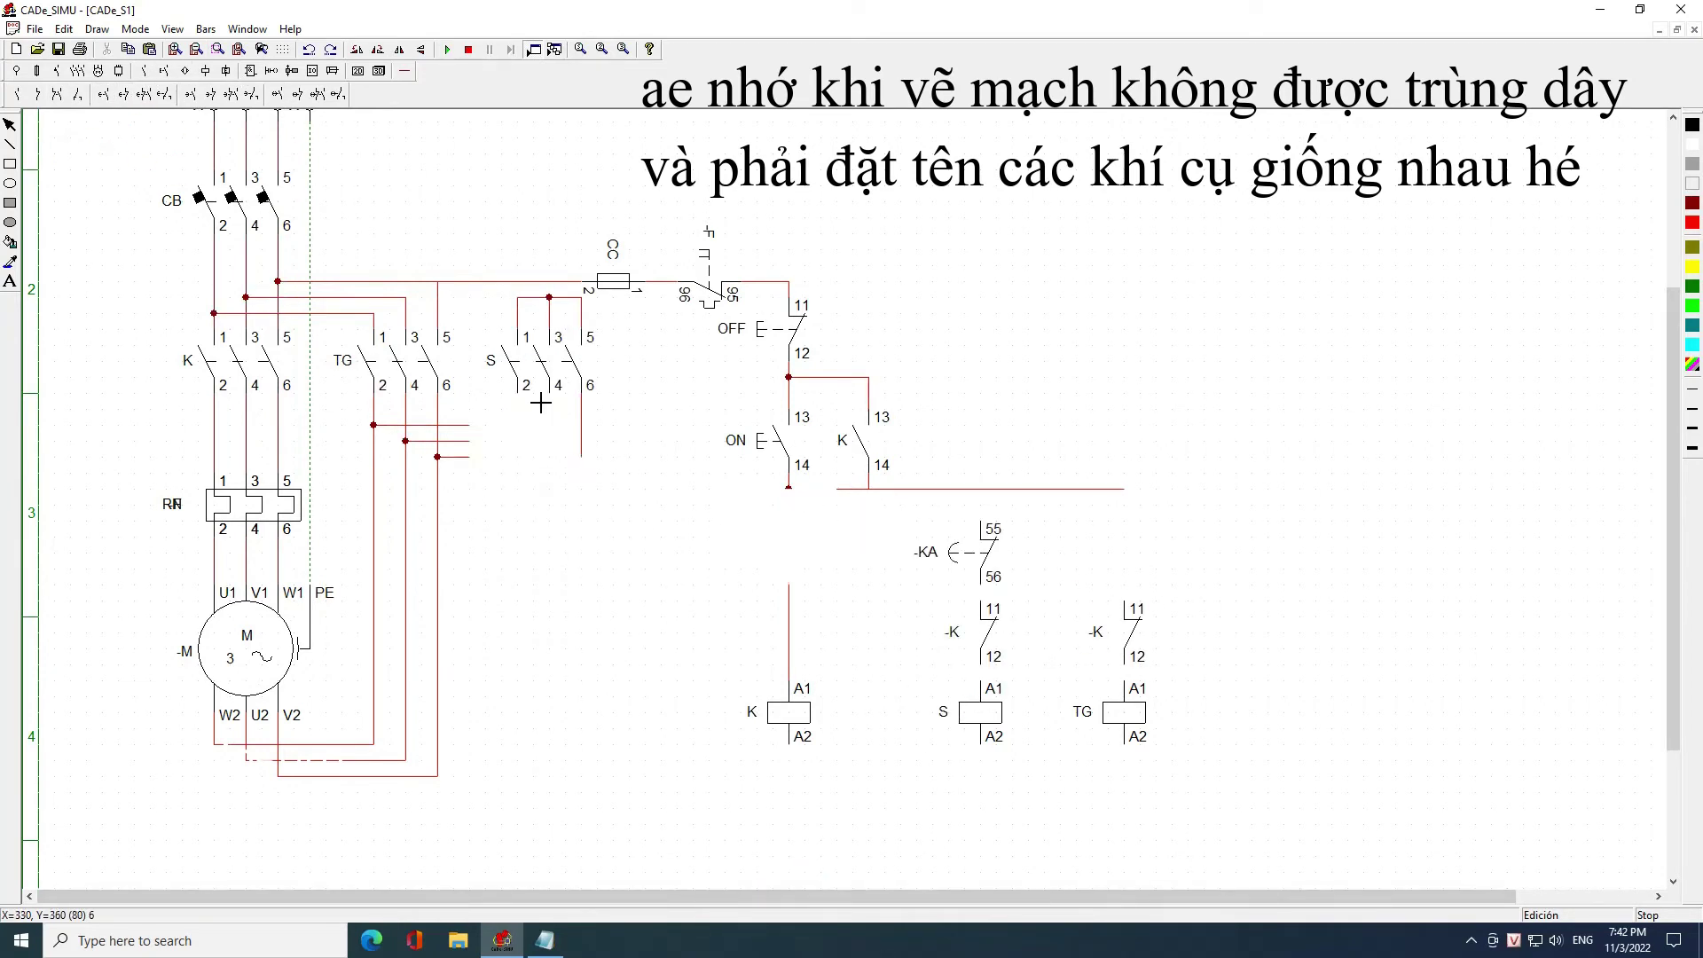
pyautogui.click(111, 100)
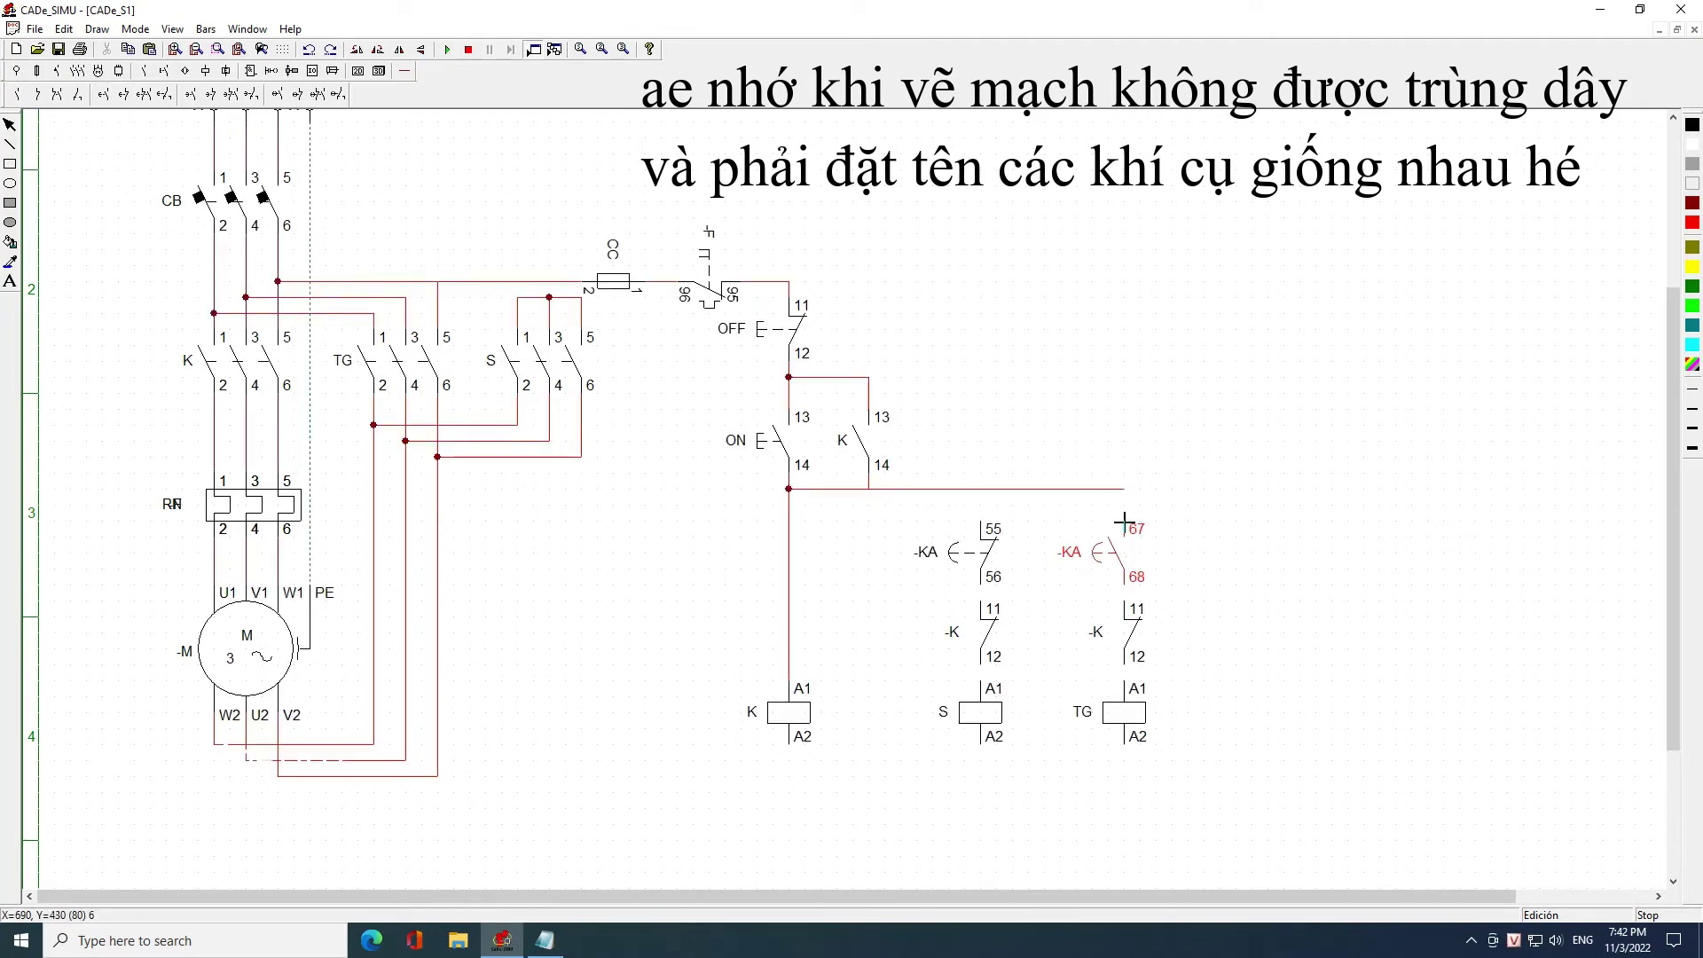
pyautogui.click(1125, 523)
# Place an on-delay timer coil beside coil K
pyautogui.click(205, 79)
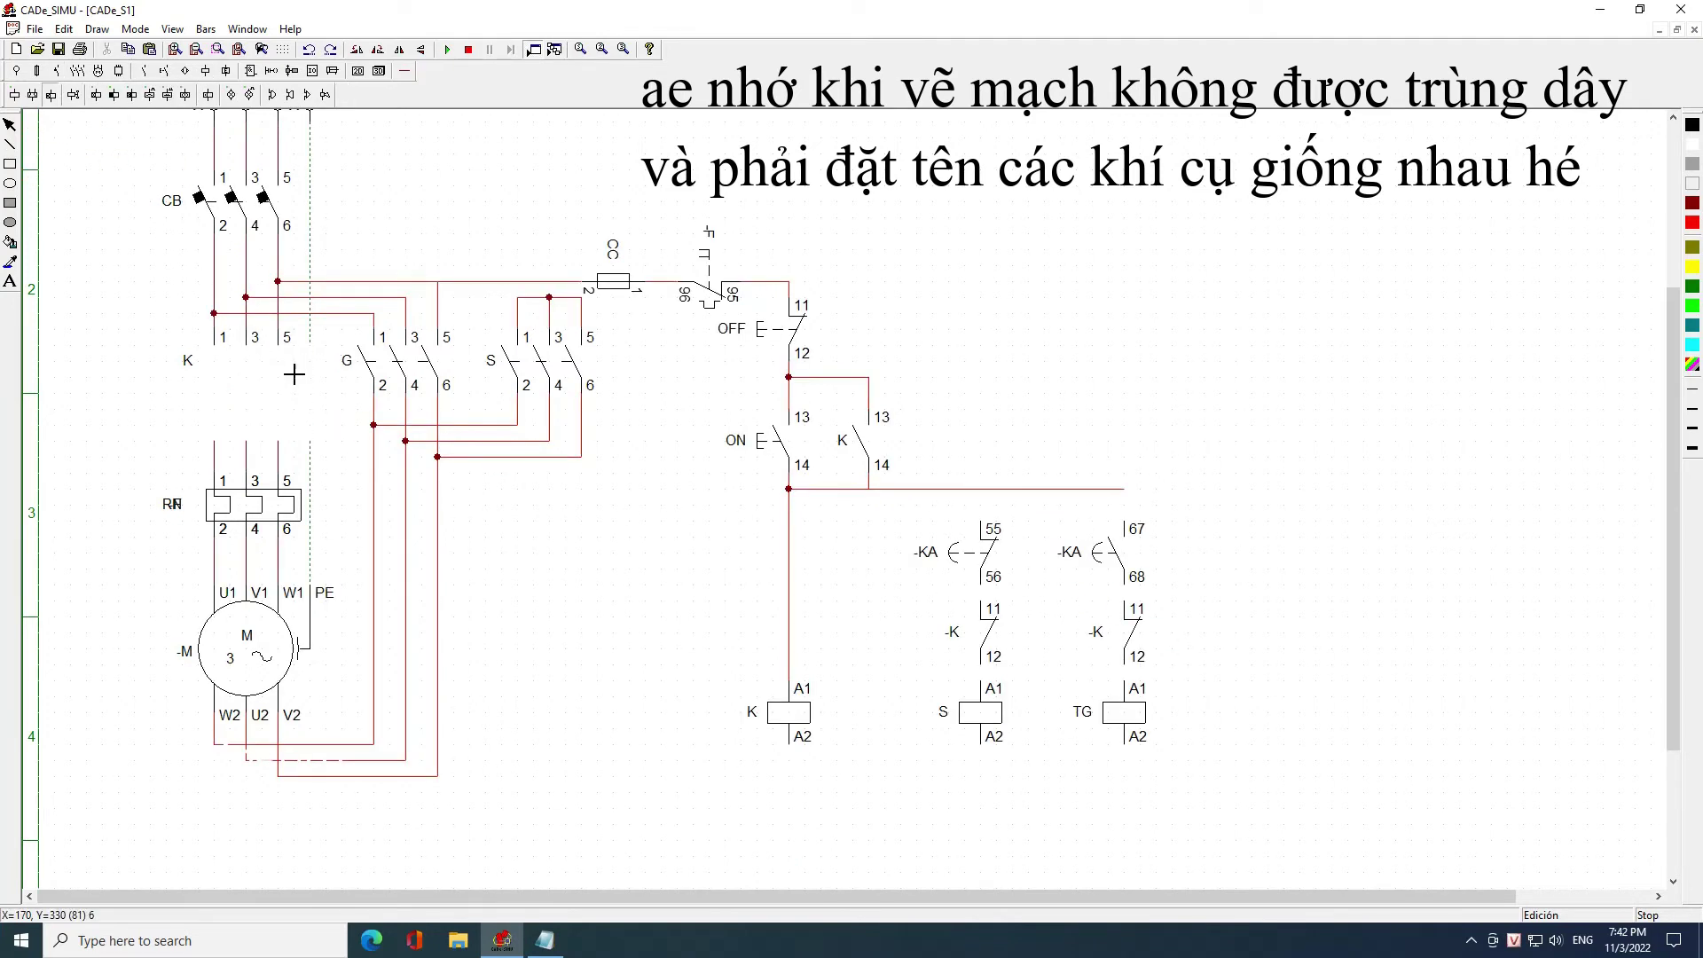
pyautogui.click(96, 94)
pyautogui.click(887, 685)
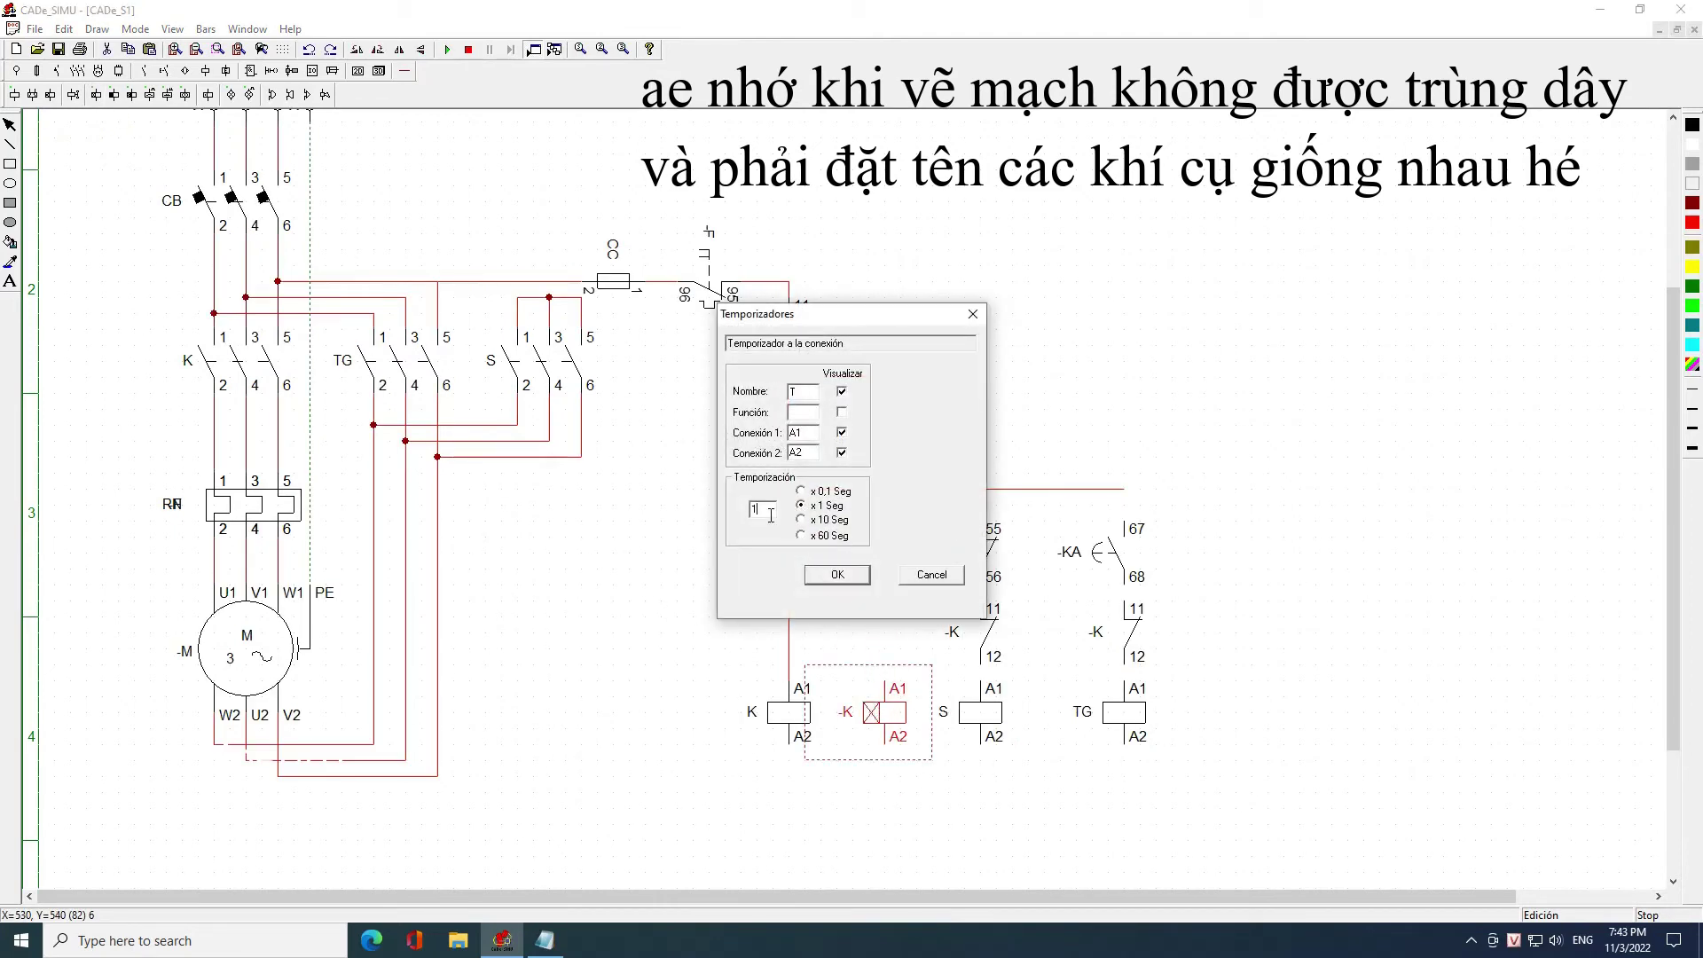
# Confirm the timer coil and name the NC interlock contacts above S and TG as TG and S
pyautogui.click(837, 575)
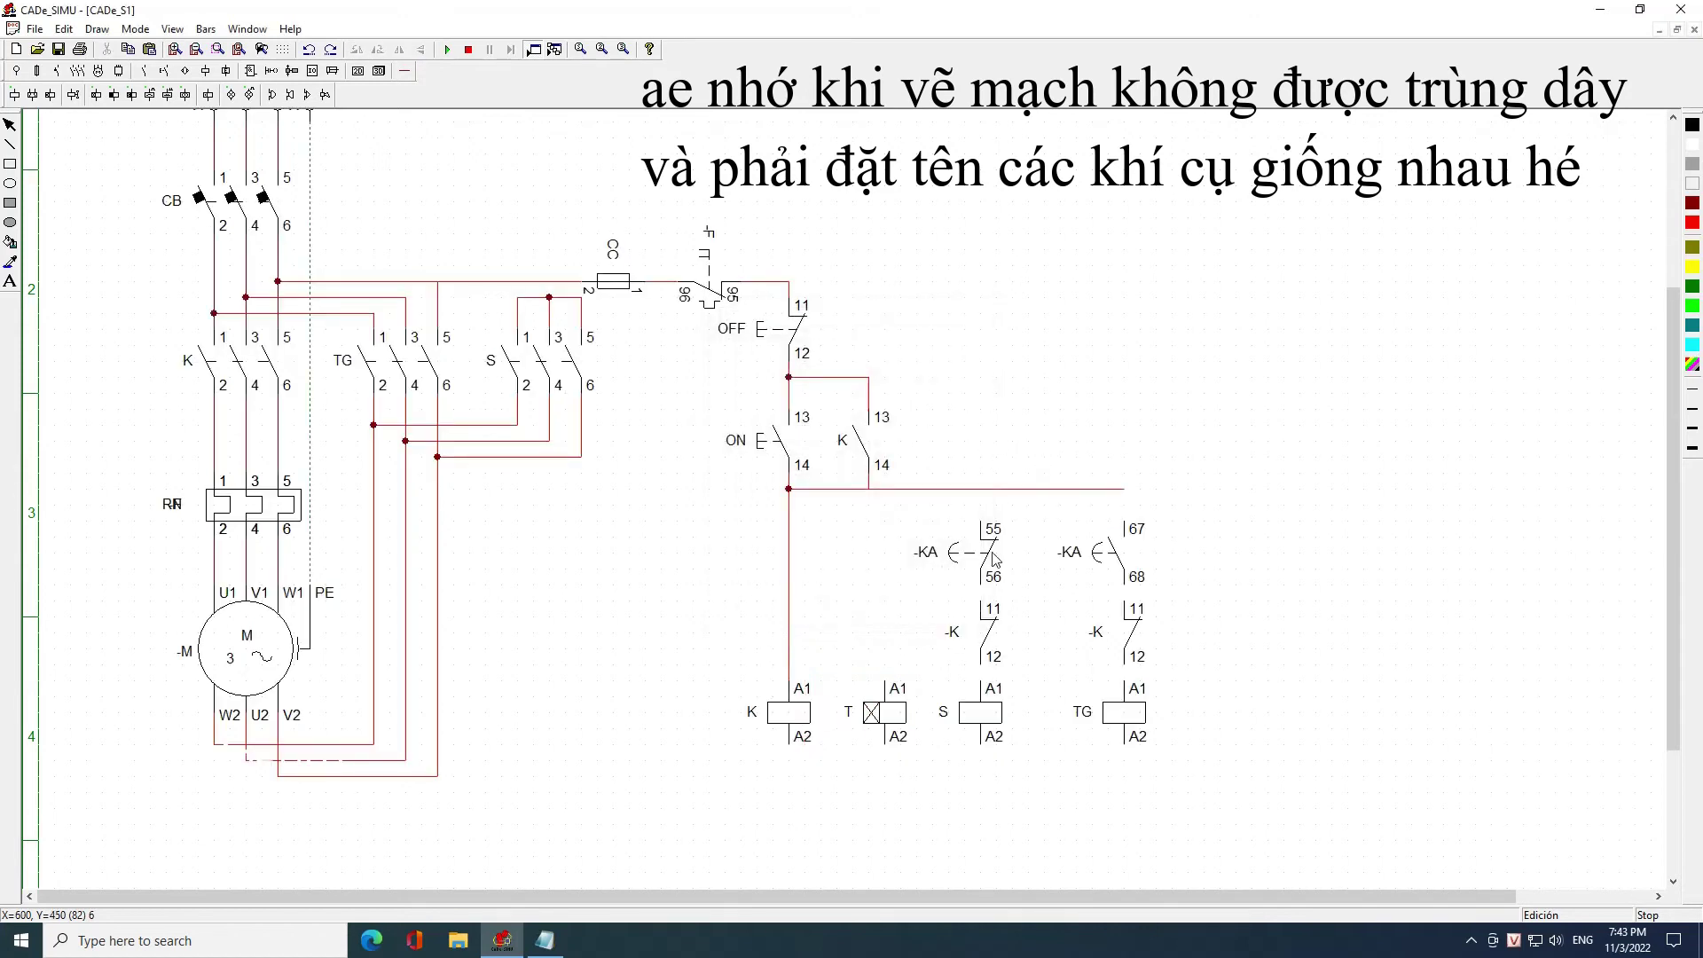
pyautogui.doubleClick(988, 625)
pyautogui.write('TG')
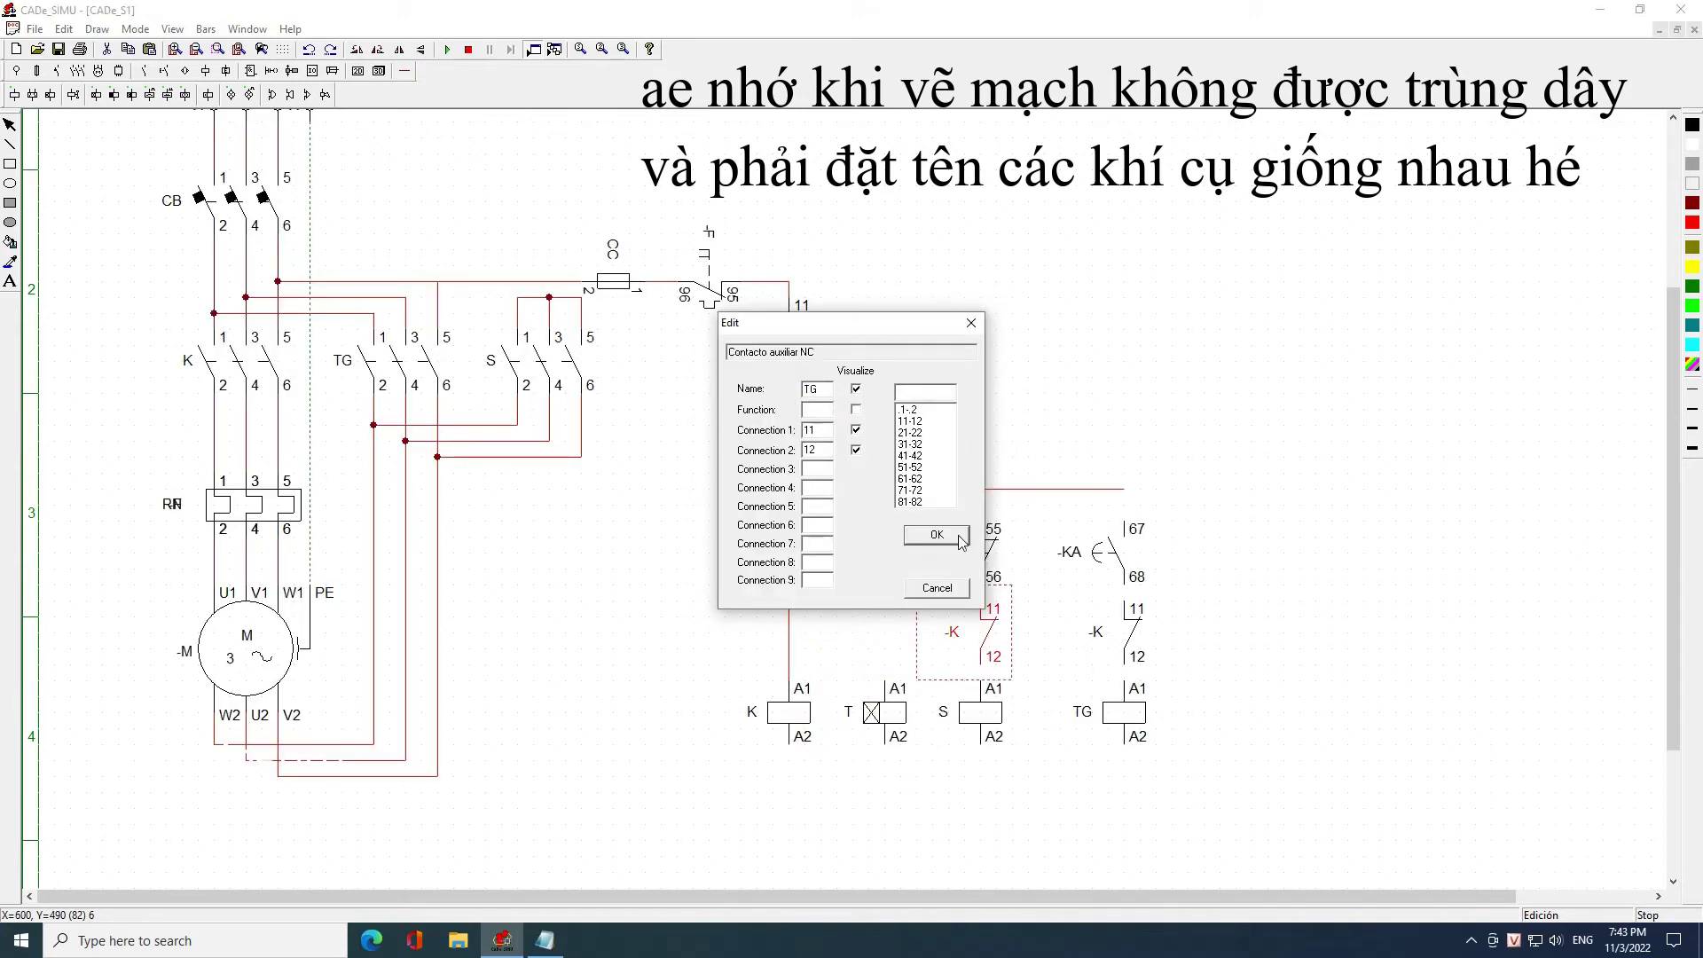
pyautogui.click(936, 534)
pyautogui.doubleClick(1131, 632)
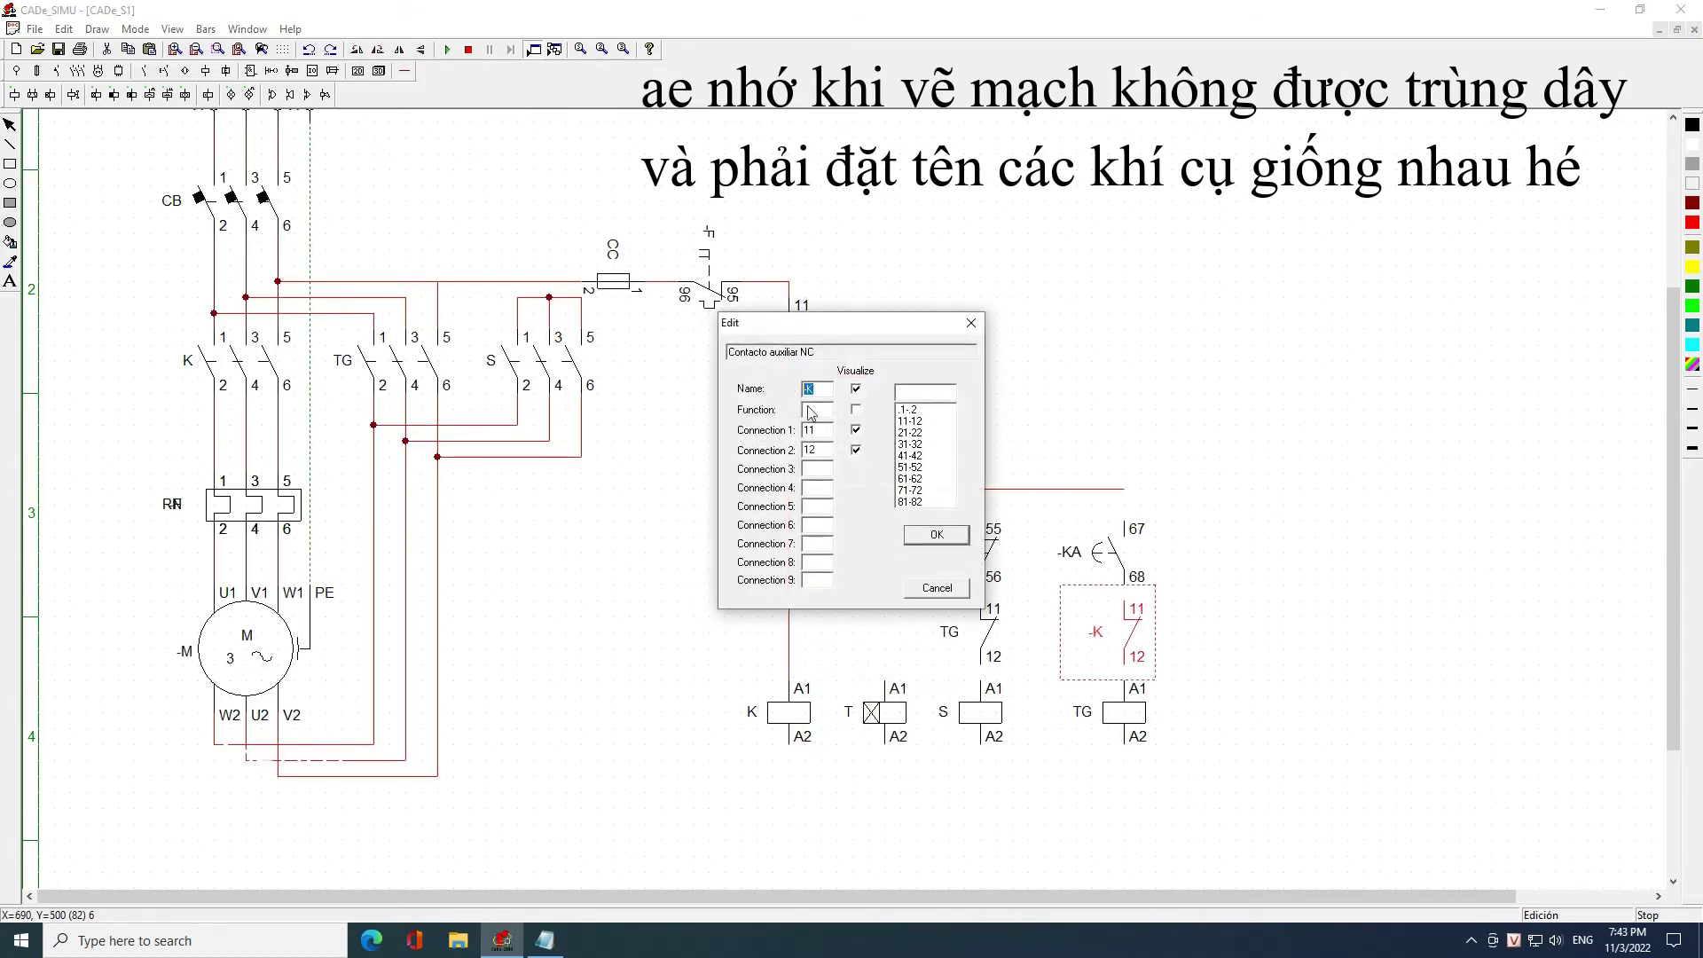
pyautogui.write('S')
pyautogui.click(937, 534)
# Check the 55/56 contact and name the 67/68 timed contact T
pyautogui.doubleClick(990, 552)
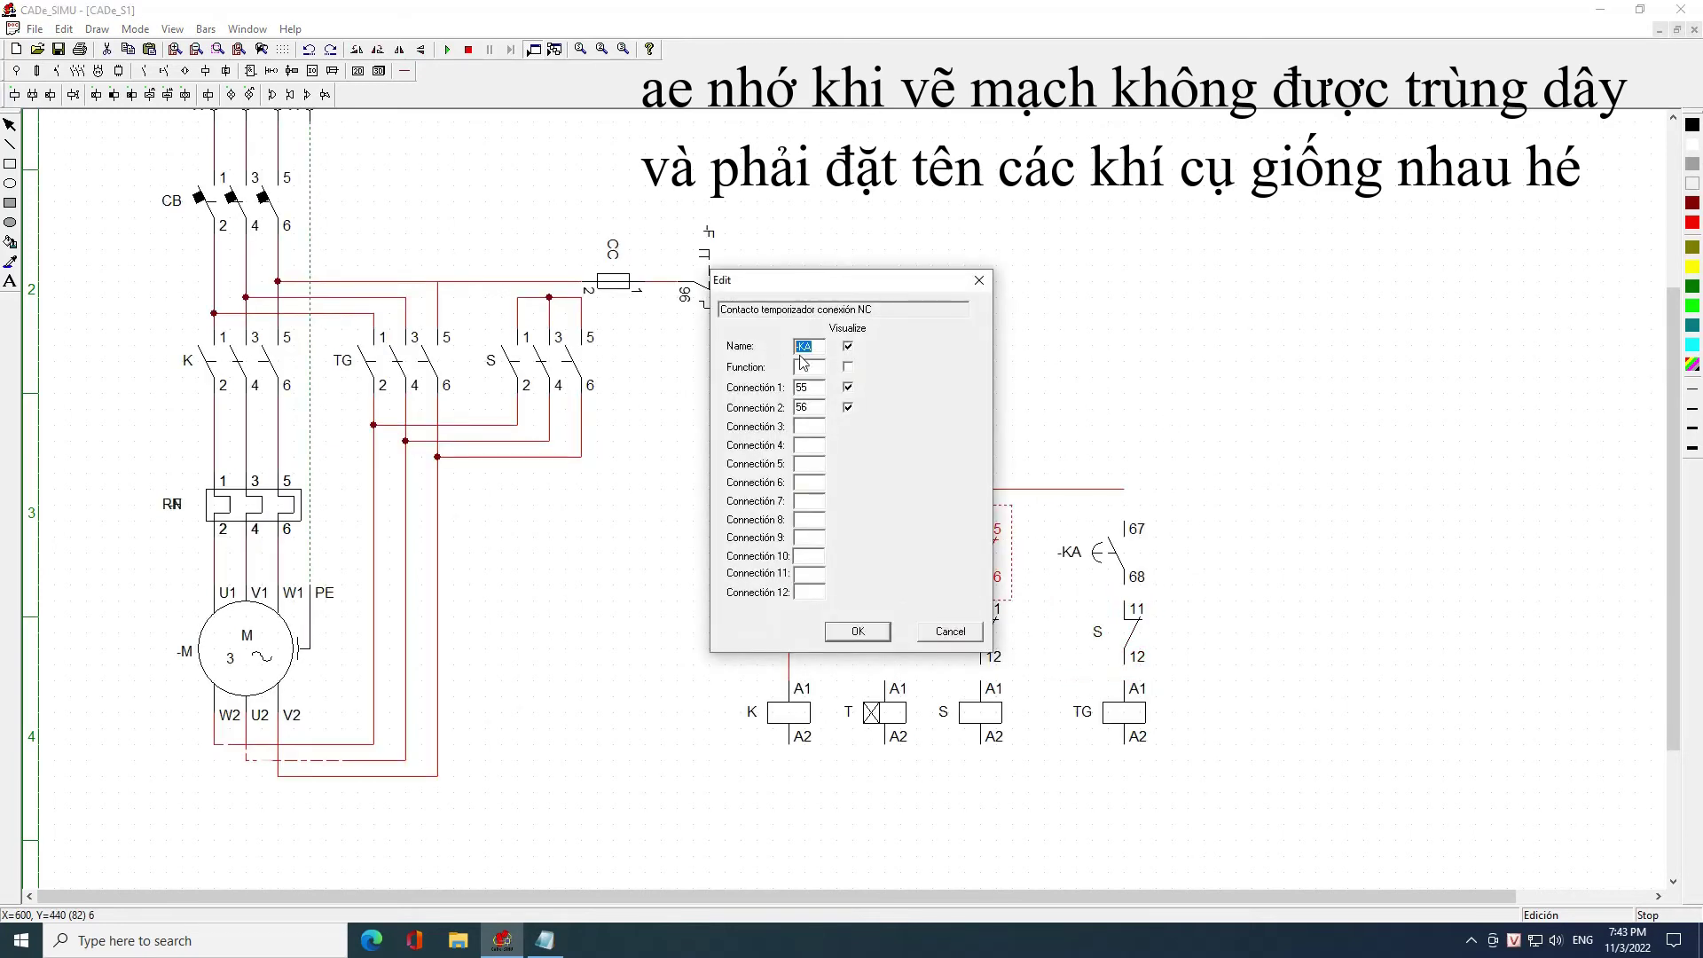
pyautogui.click(888, 632)
pyautogui.doubleClick(1104, 552)
pyautogui.write('T')
pyautogui.click(878, 633)
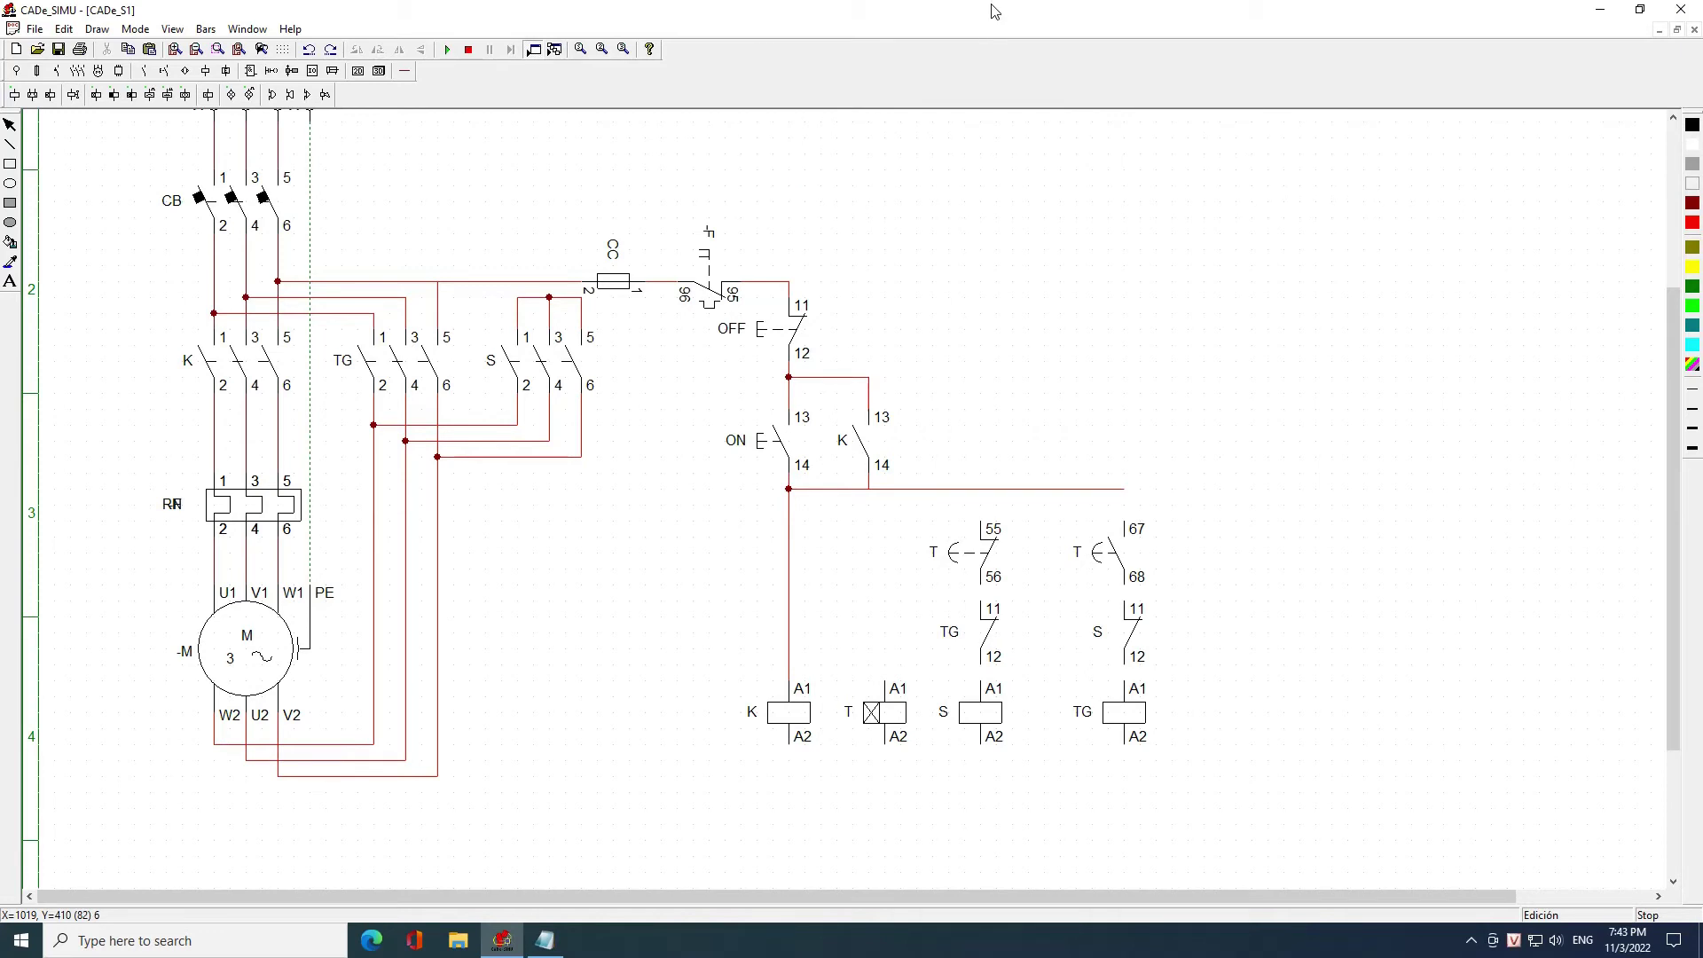
# Replace both timer contacts with new timed NC and NO contacts above the S and TG columns
pyautogui.click(978, 554)
pyautogui.press('Delete')
pyautogui.click(1135, 566)
pyautogui.press('Delete')
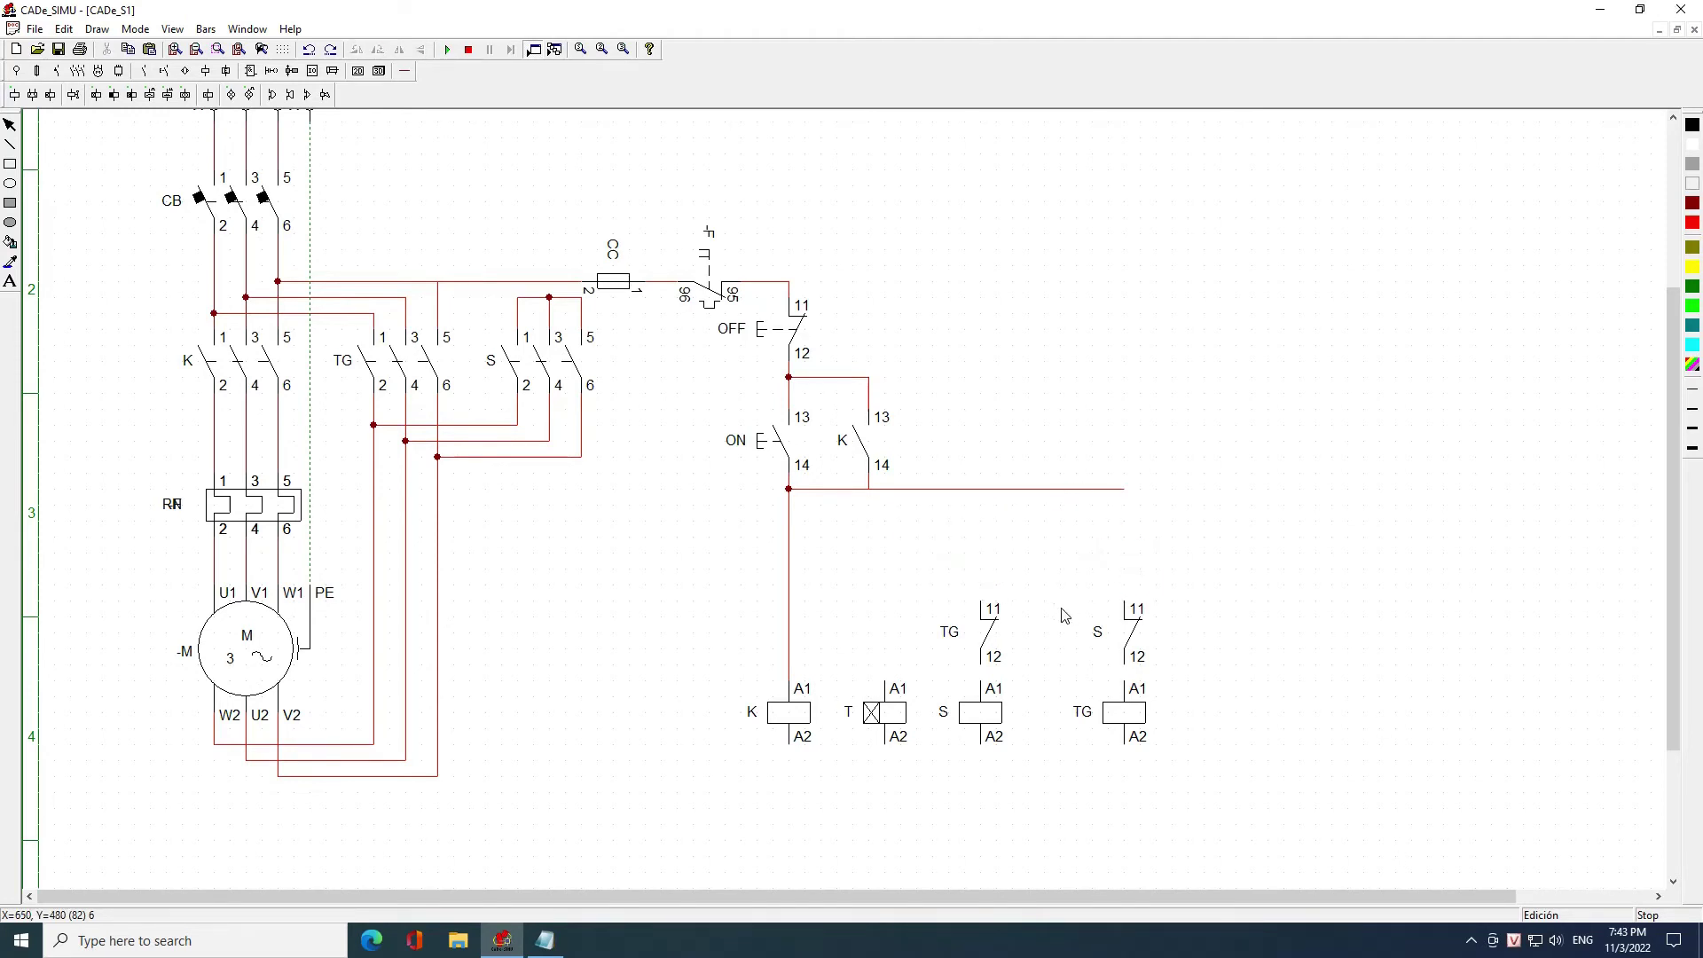
pyautogui.click(164, 71)
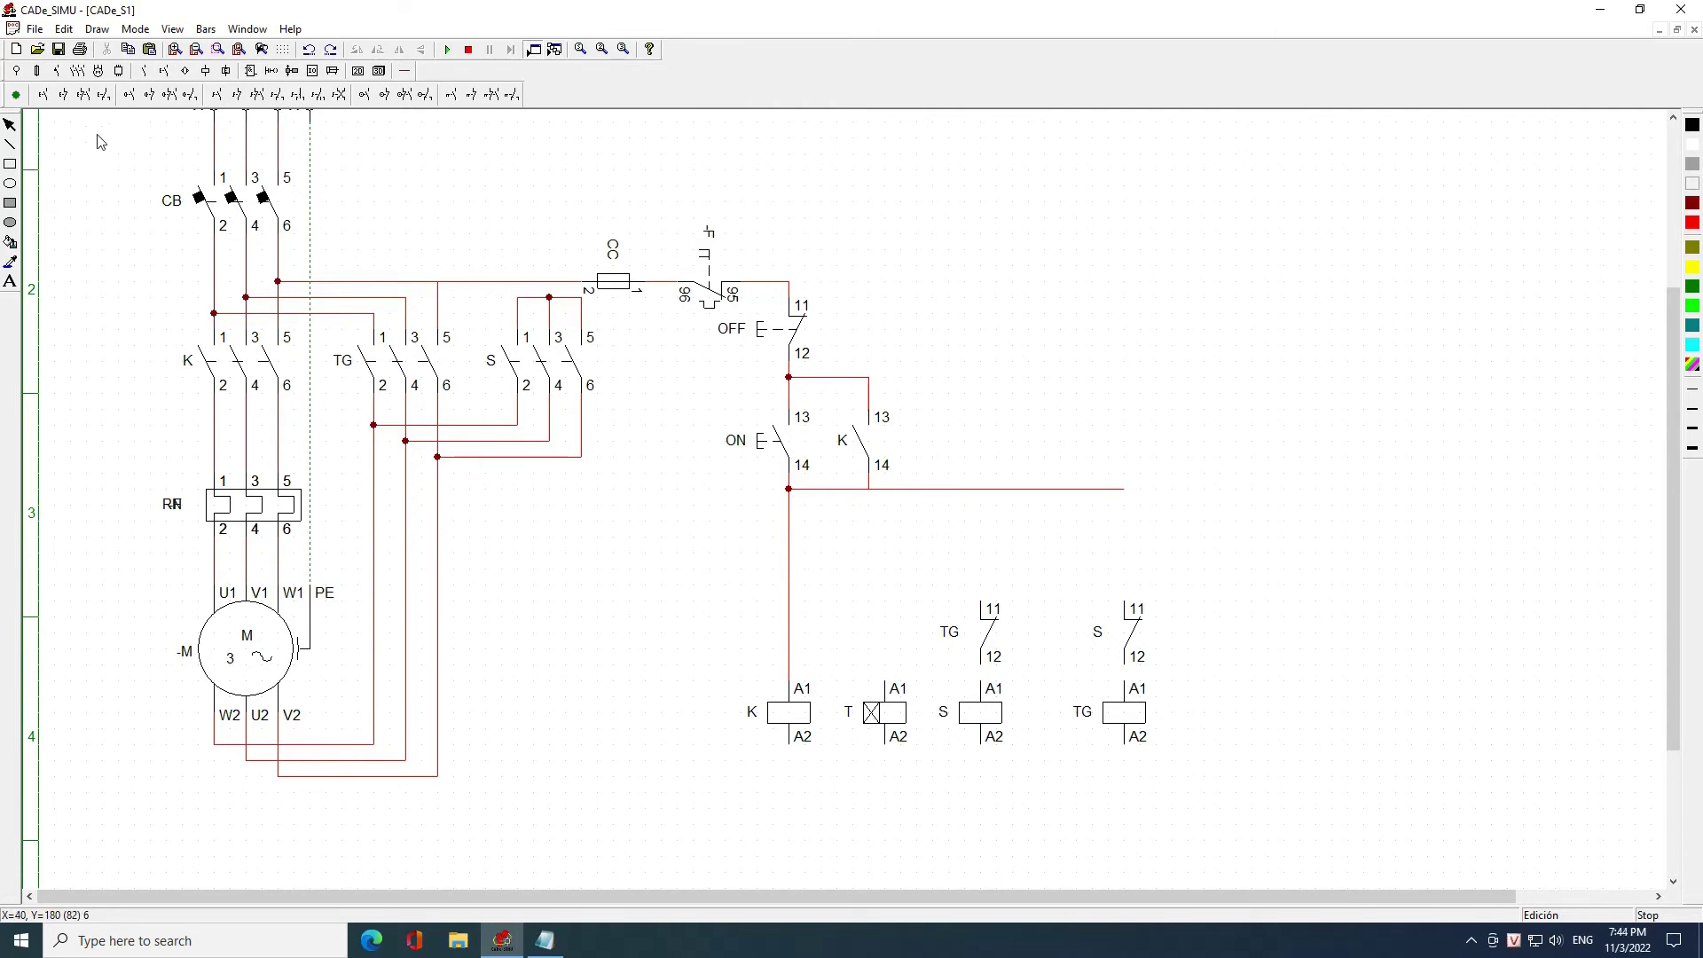
pyautogui.click(210, 94)
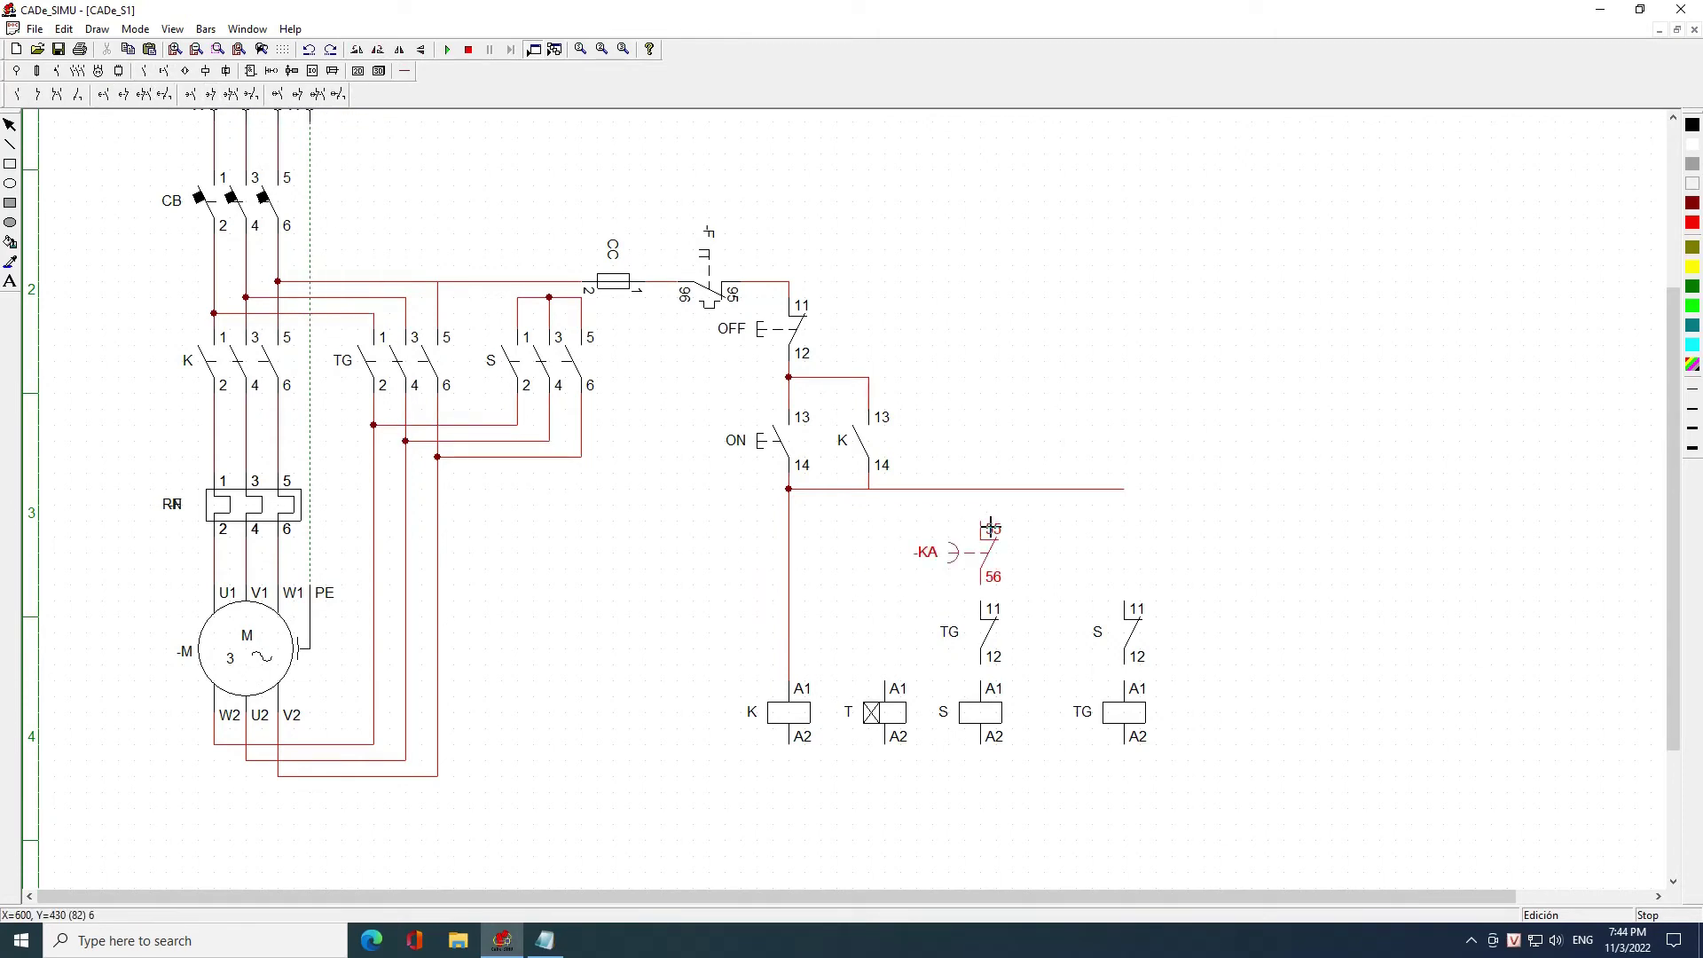
pyautogui.click(991, 527)
pyautogui.click(1133, 537)
# Name the new 55/56 and 67/68 timed contacts T
pyautogui.doubleClick(986, 552)
pyautogui.doubleClick(809, 346)
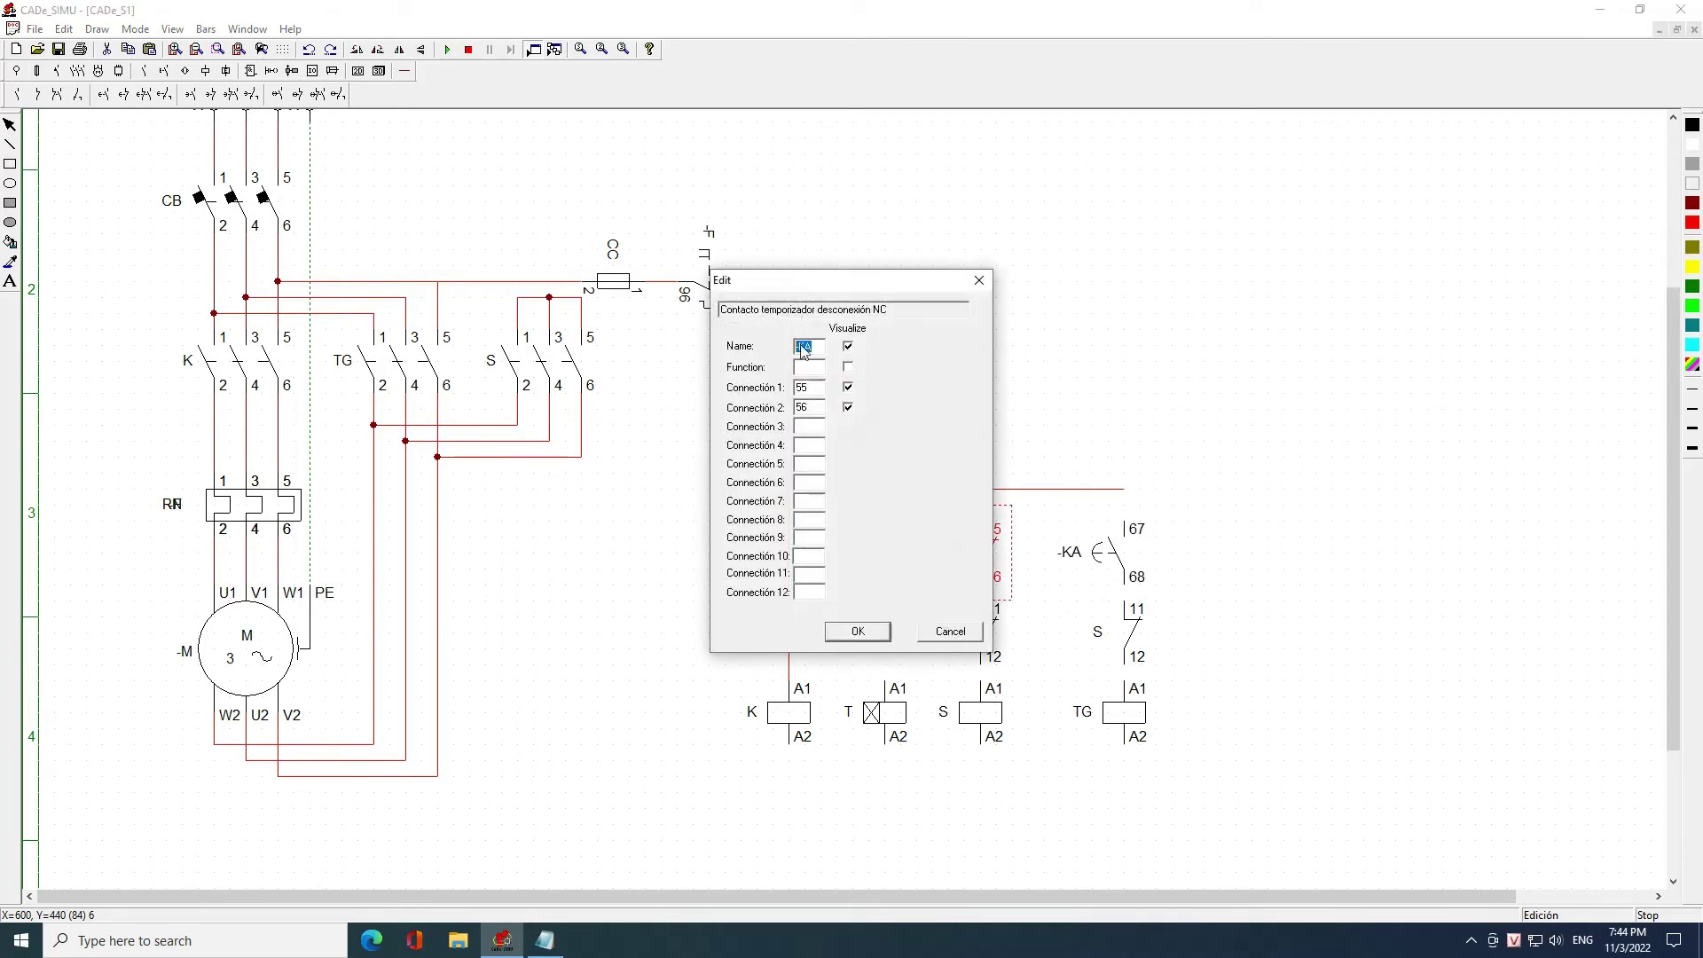
pyautogui.write('T')
pyautogui.click(873, 631)
pyautogui.doubleClick(1104, 552)
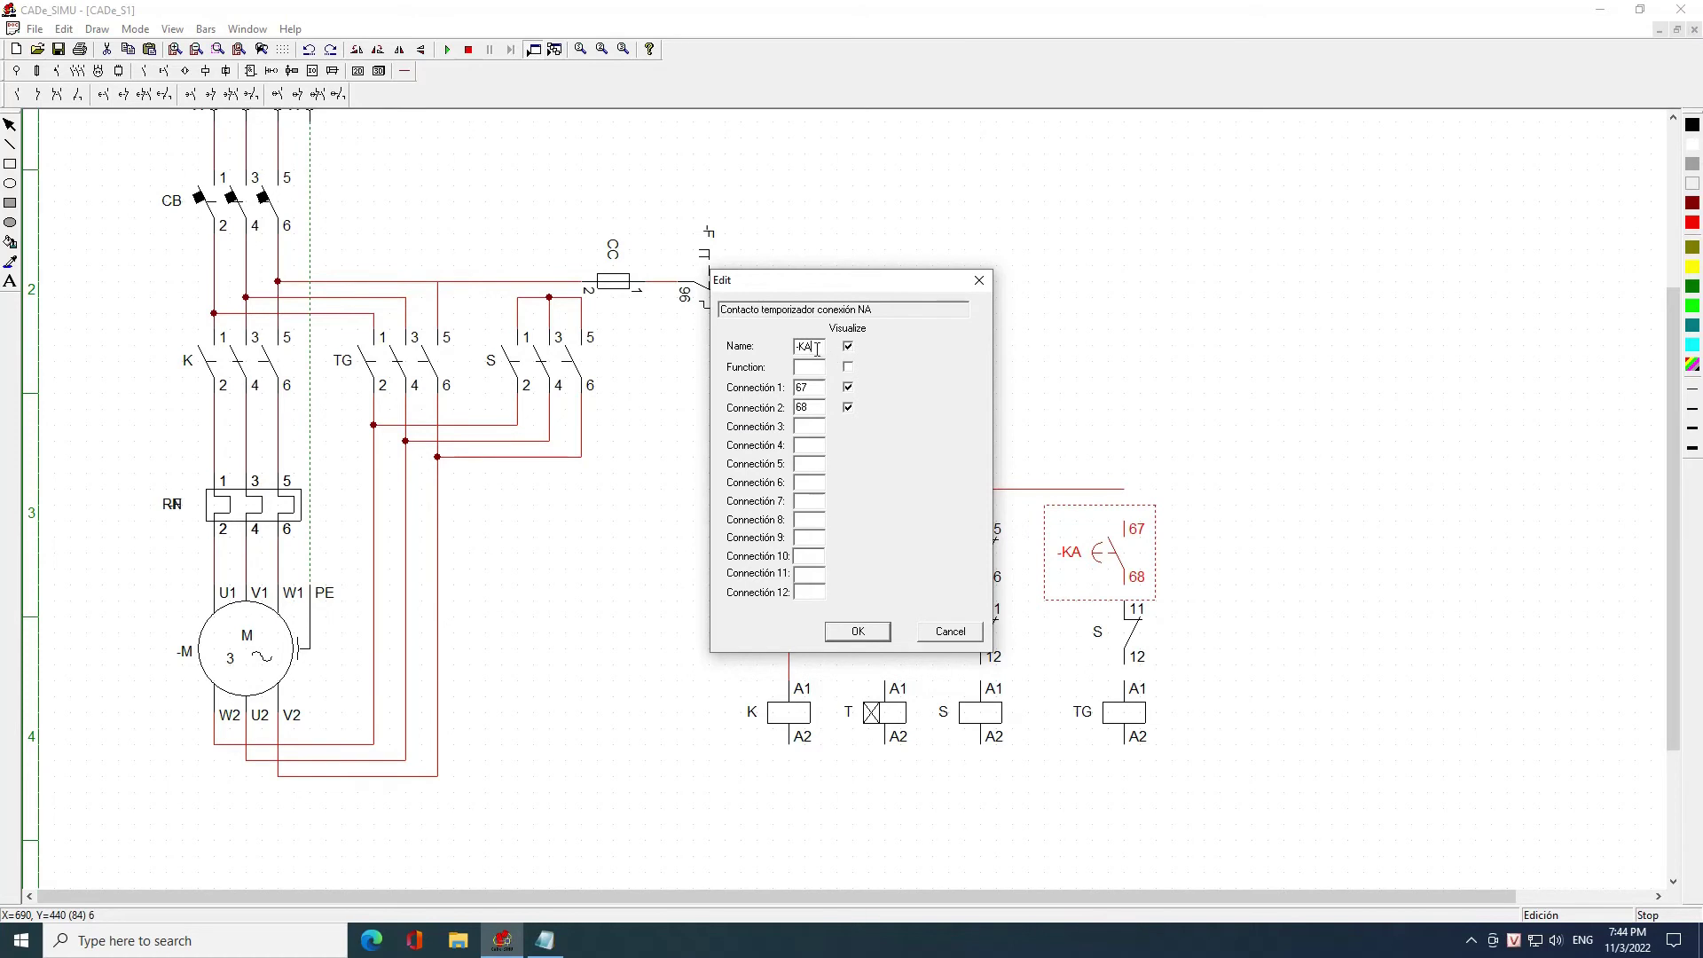
pyautogui.click(882, 634)
# Rename the overload 95/96 contact to RN
pyautogui.doubleClick(708, 257)
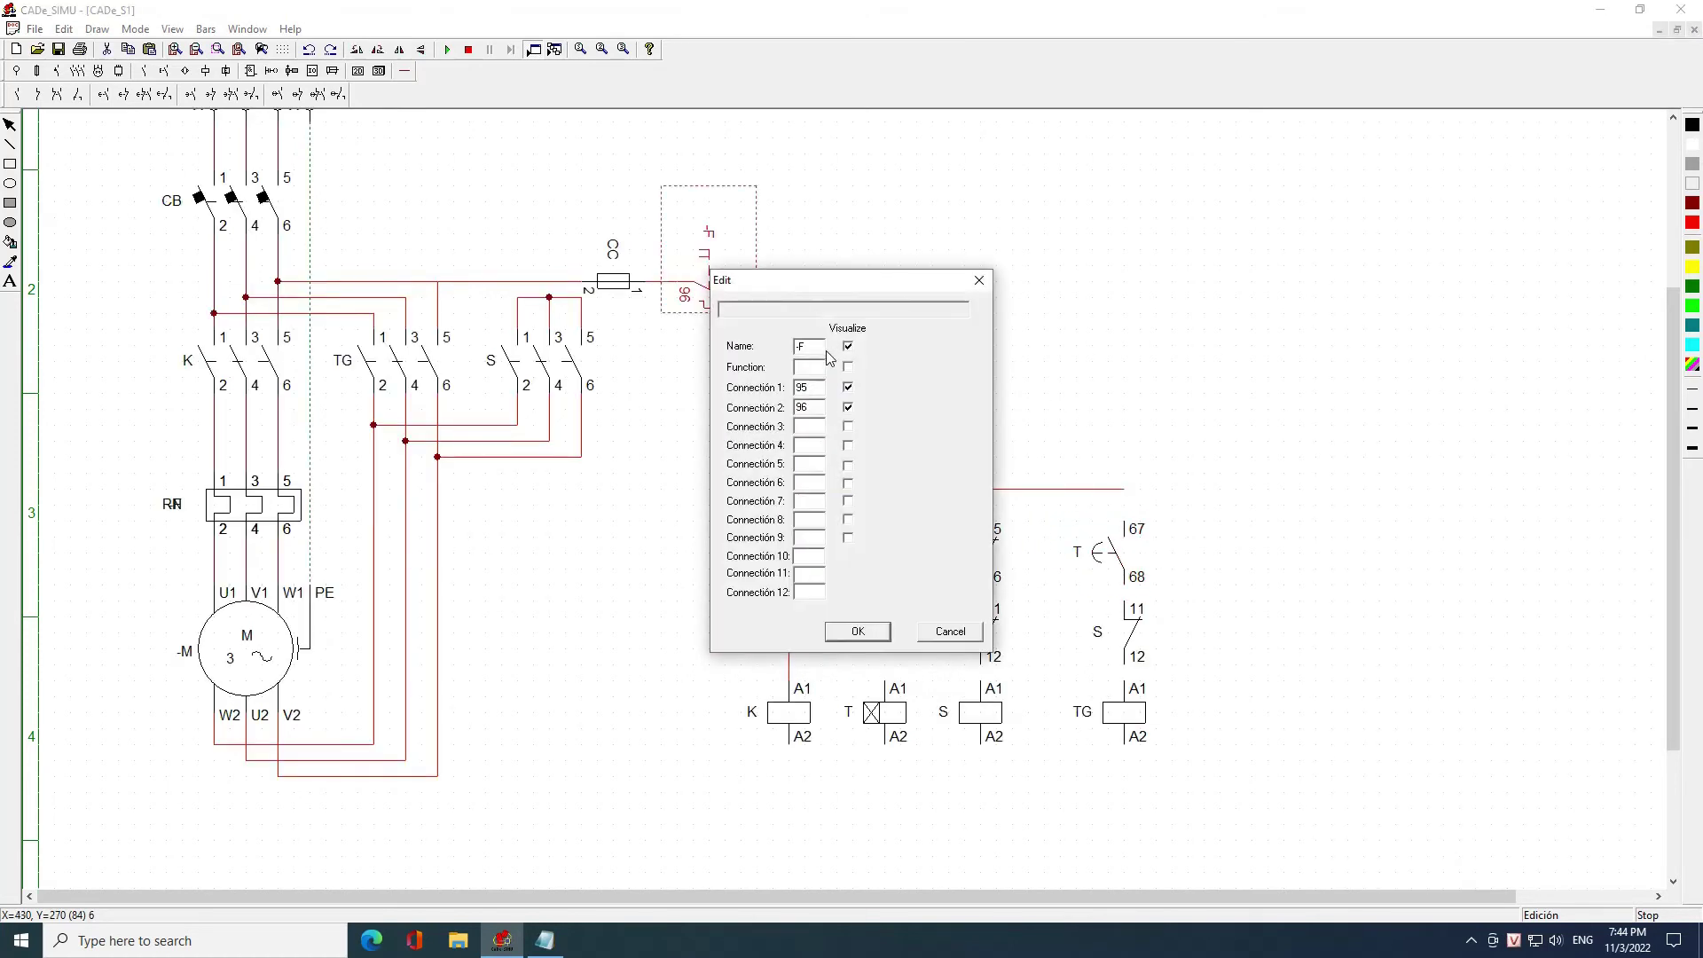
pyautogui.write('RN')
pyautogui.click(858, 631)
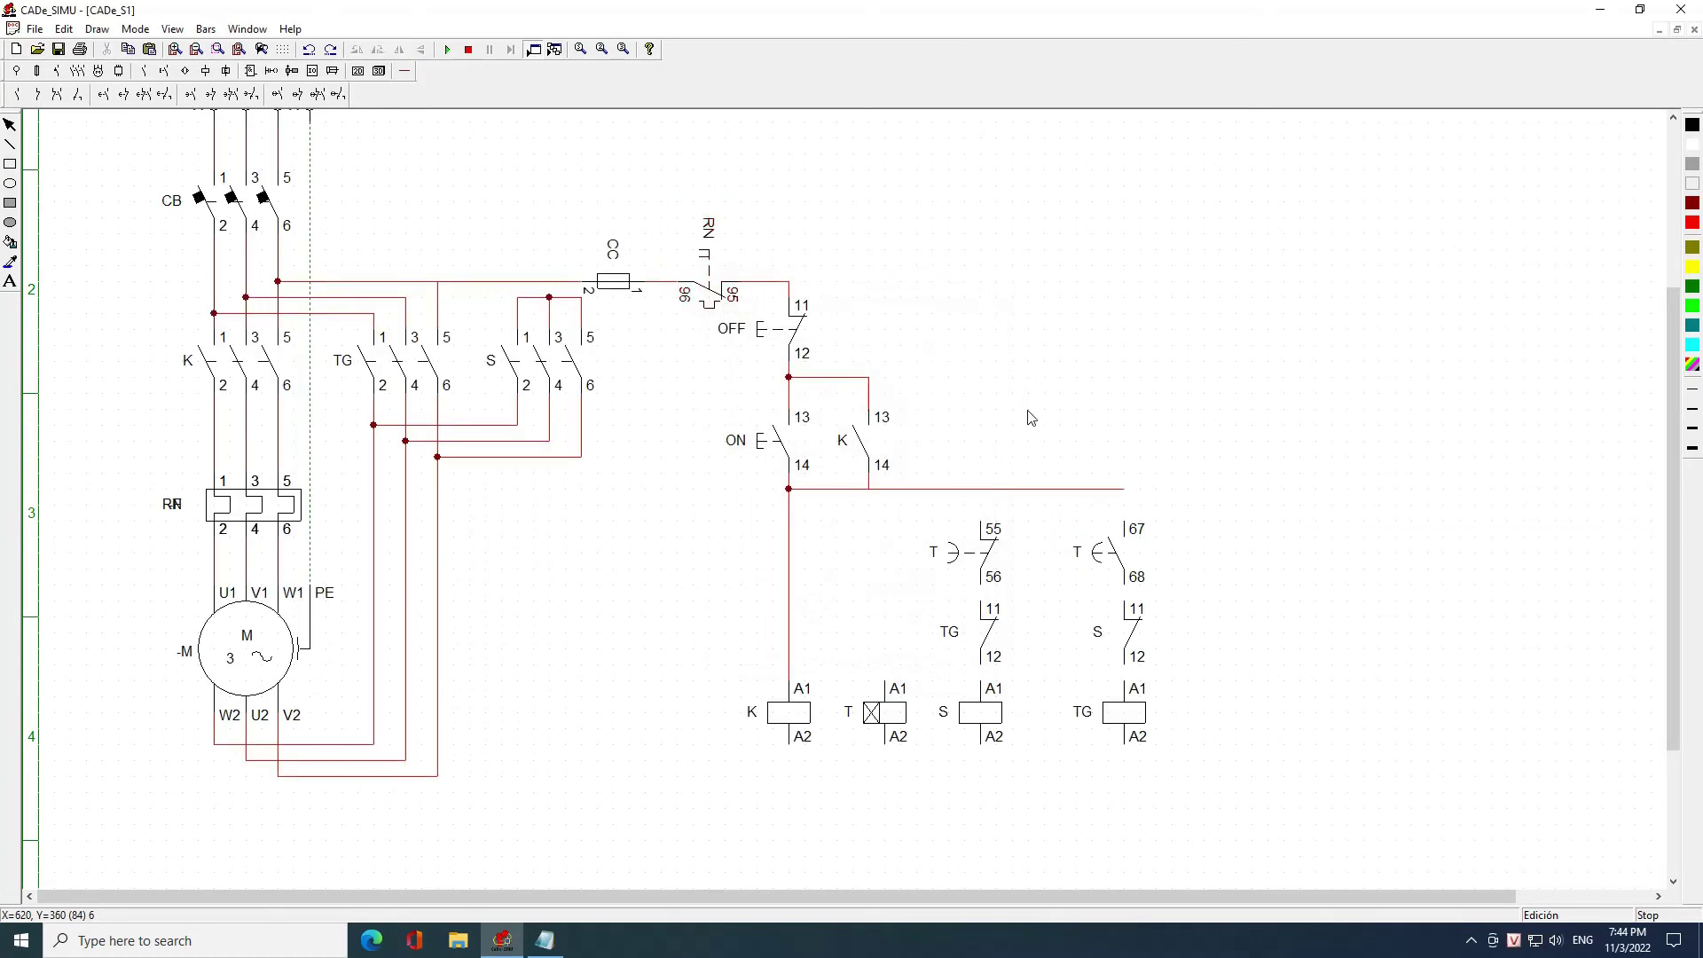
pyautogui.click(404, 71)
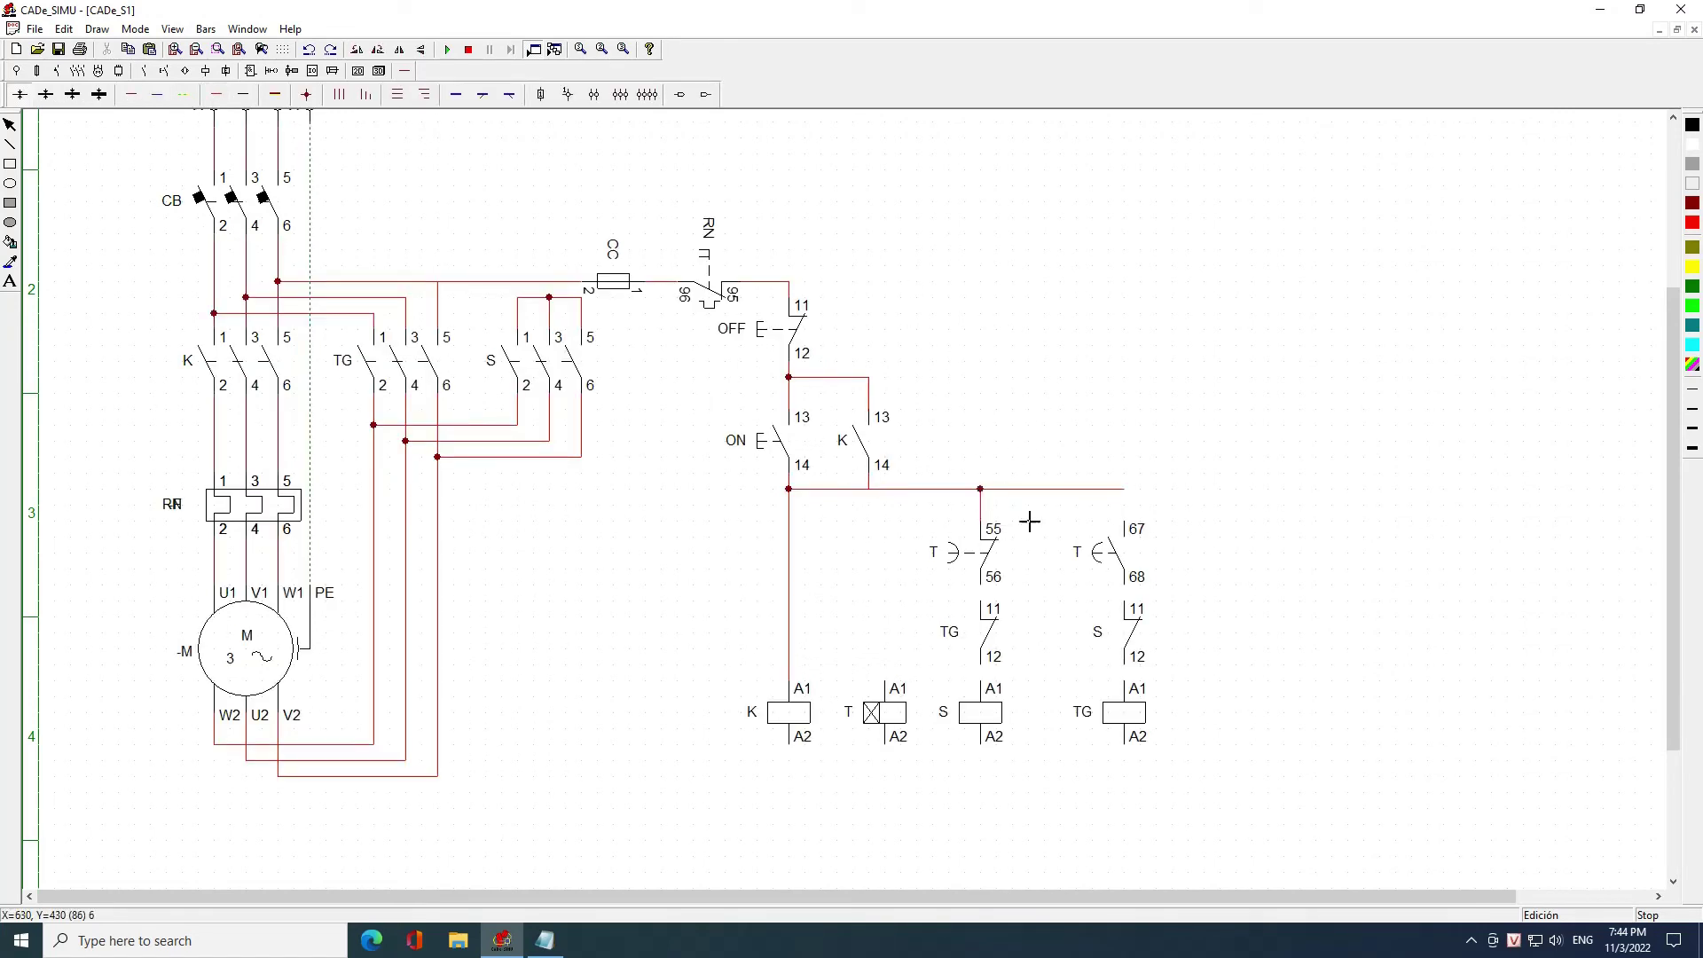
# Wire T contacts 67/68 and 55/56 to S and TG contact 11, and T coil A1 to the supply
pyautogui.moveTo(1127, 491); pyautogui.dragTo(1126, 524)
pyautogui.moveTo(1127, 585); pyautogui.dragTo(1126, 606)
pyautogui.moveTo(983, 588); pyautogui.dragTo(983, 607)
pyautogui.moveTo(896, 683); pyautogui.dragTo(894, 491)
# Draw a common return line joining the A2 ends of coil K and coil T
pyautogui.click(789, 742)
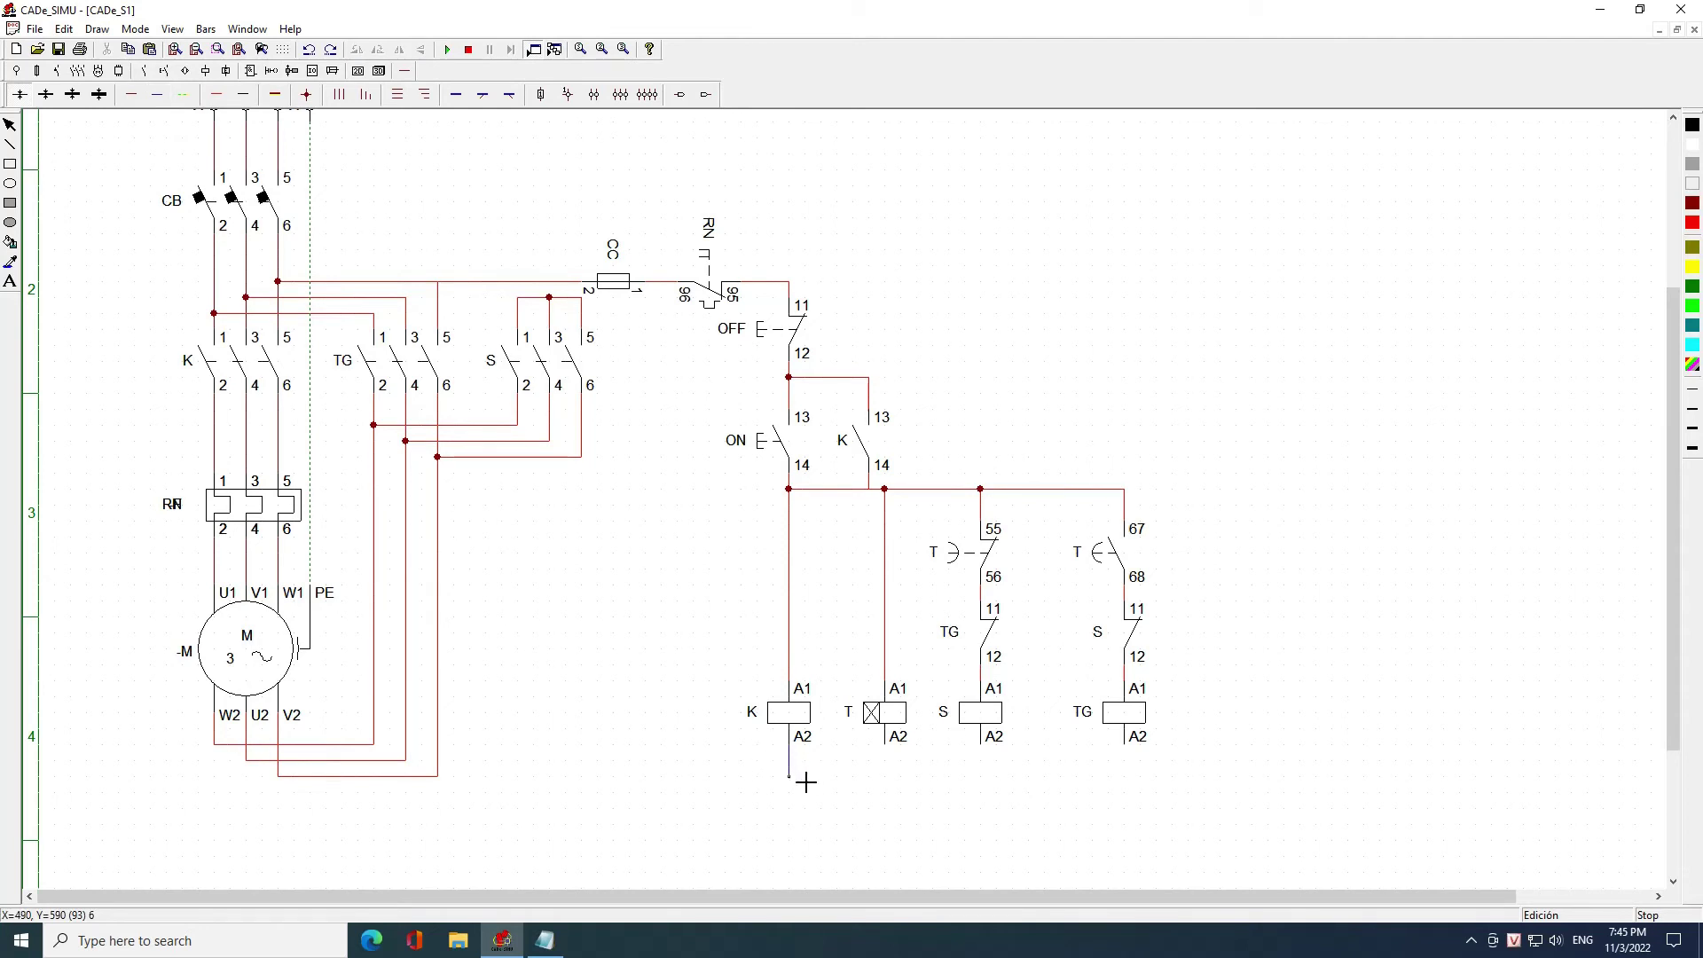
pyautogui.click(885, 750)
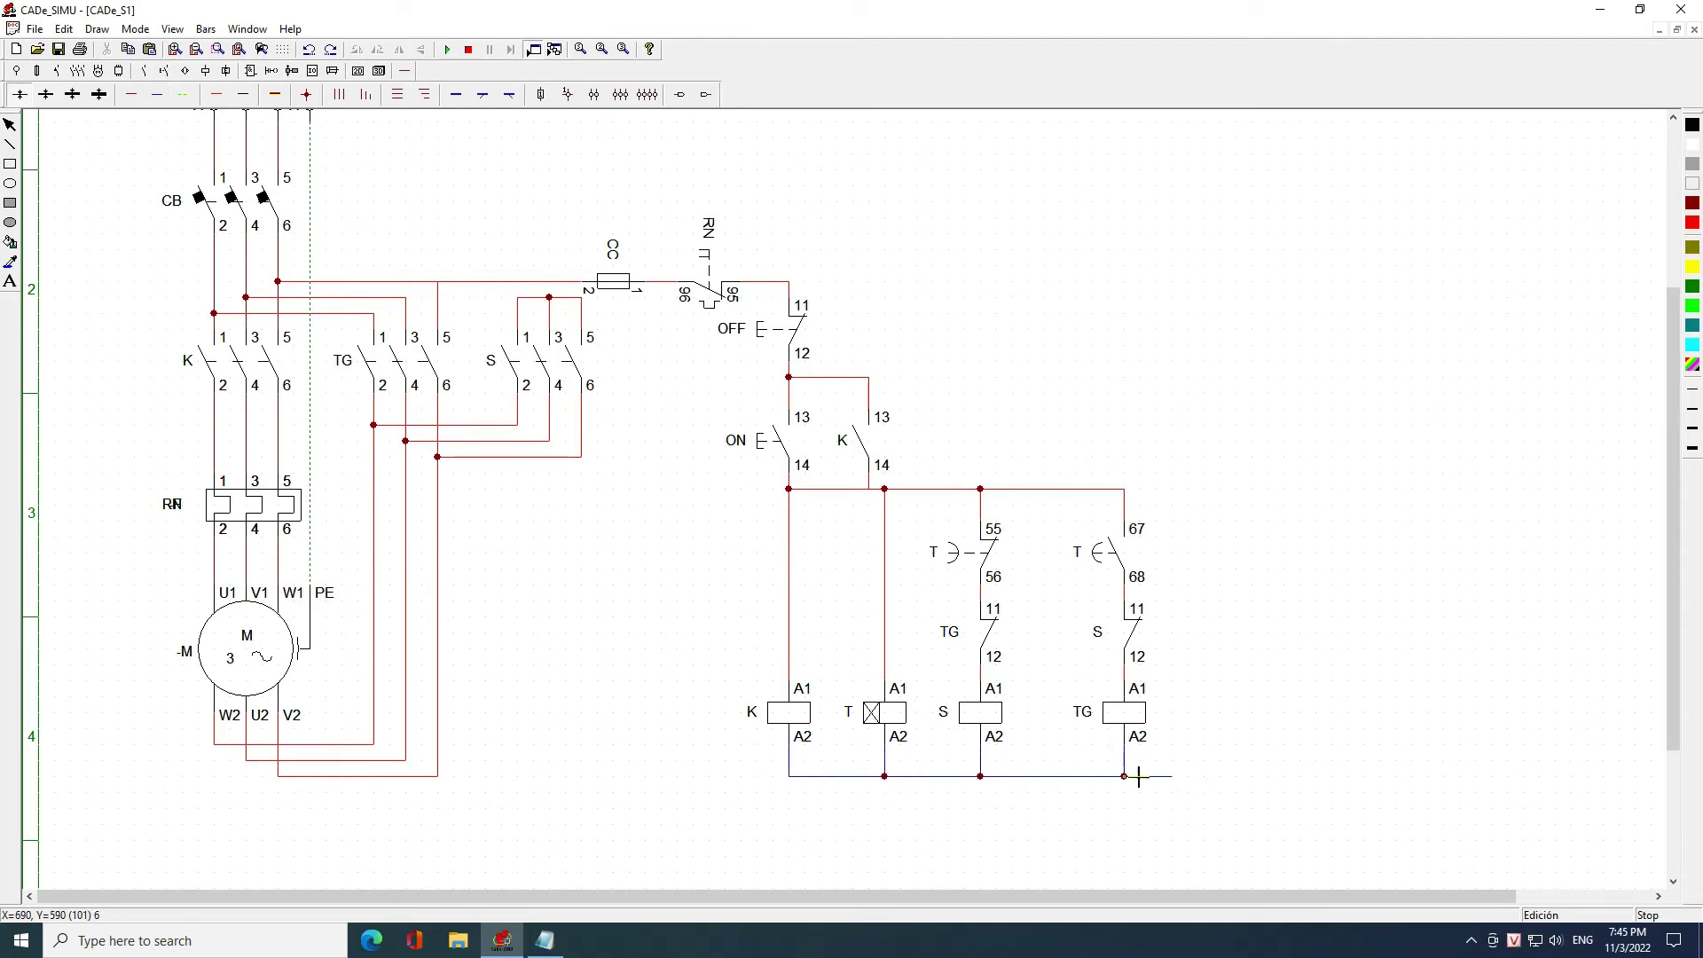
pyautogui.scroll(2, 1171, 237)
pyautogui.scroll(1, 1171, 237)
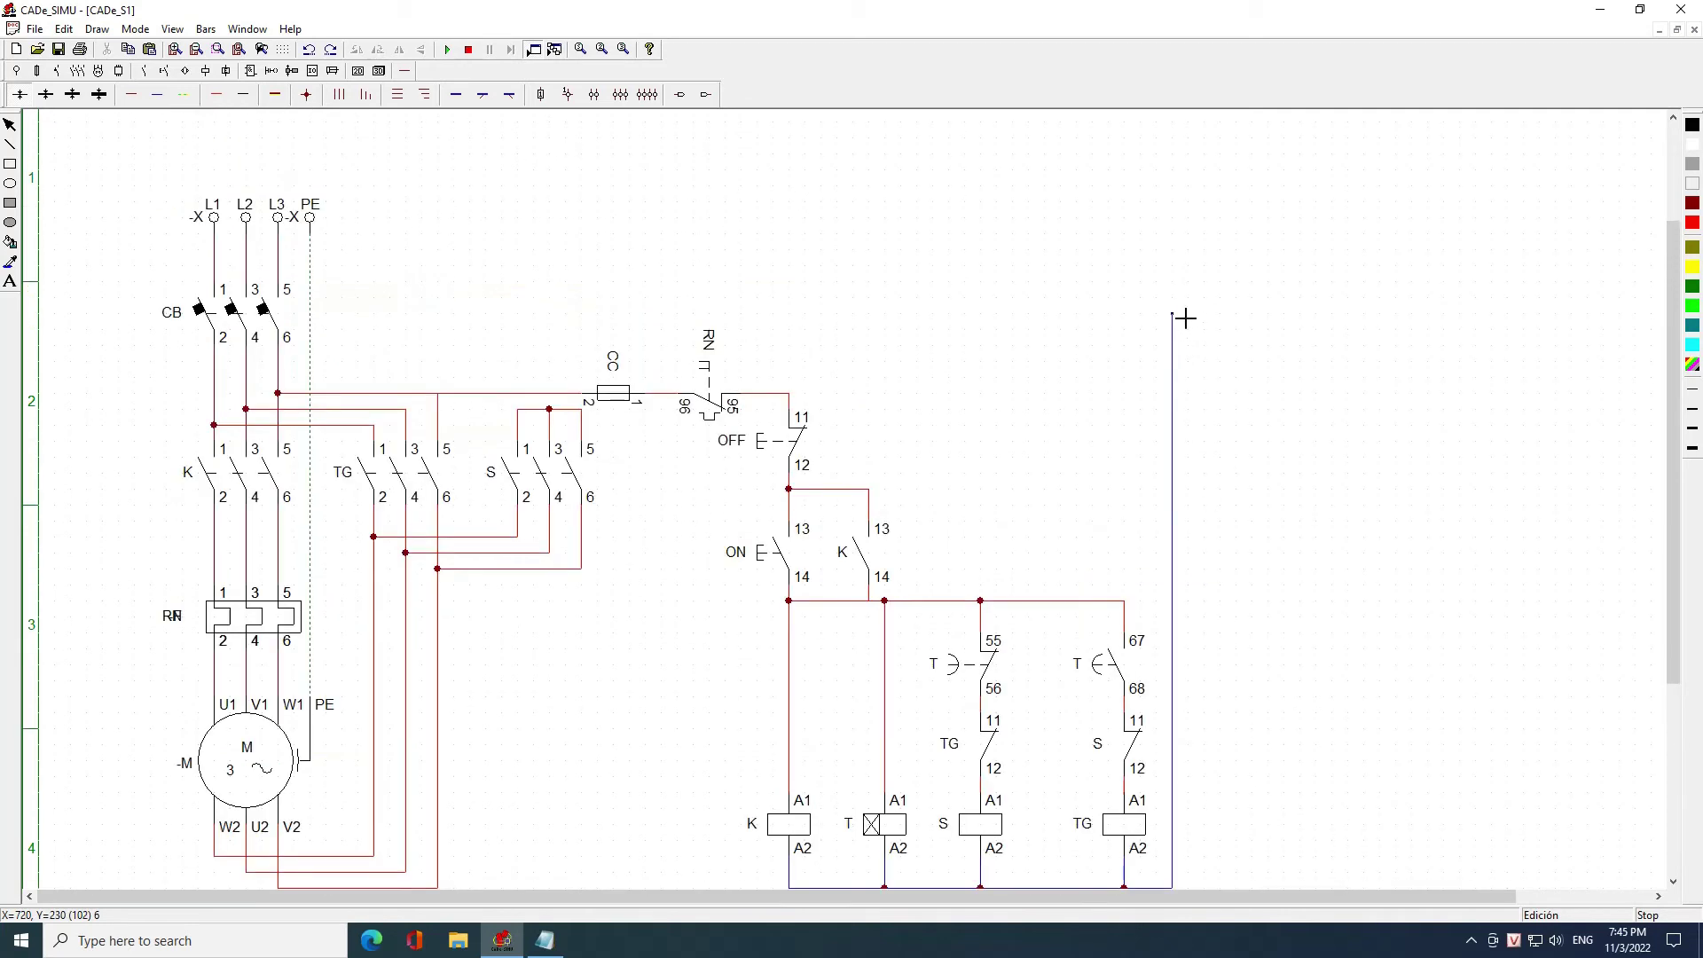
# Add a neutral N terminal beside PE and wire it to the coil return line
pyautogui.click(15, 71)
pyautogui.click(56, 94)
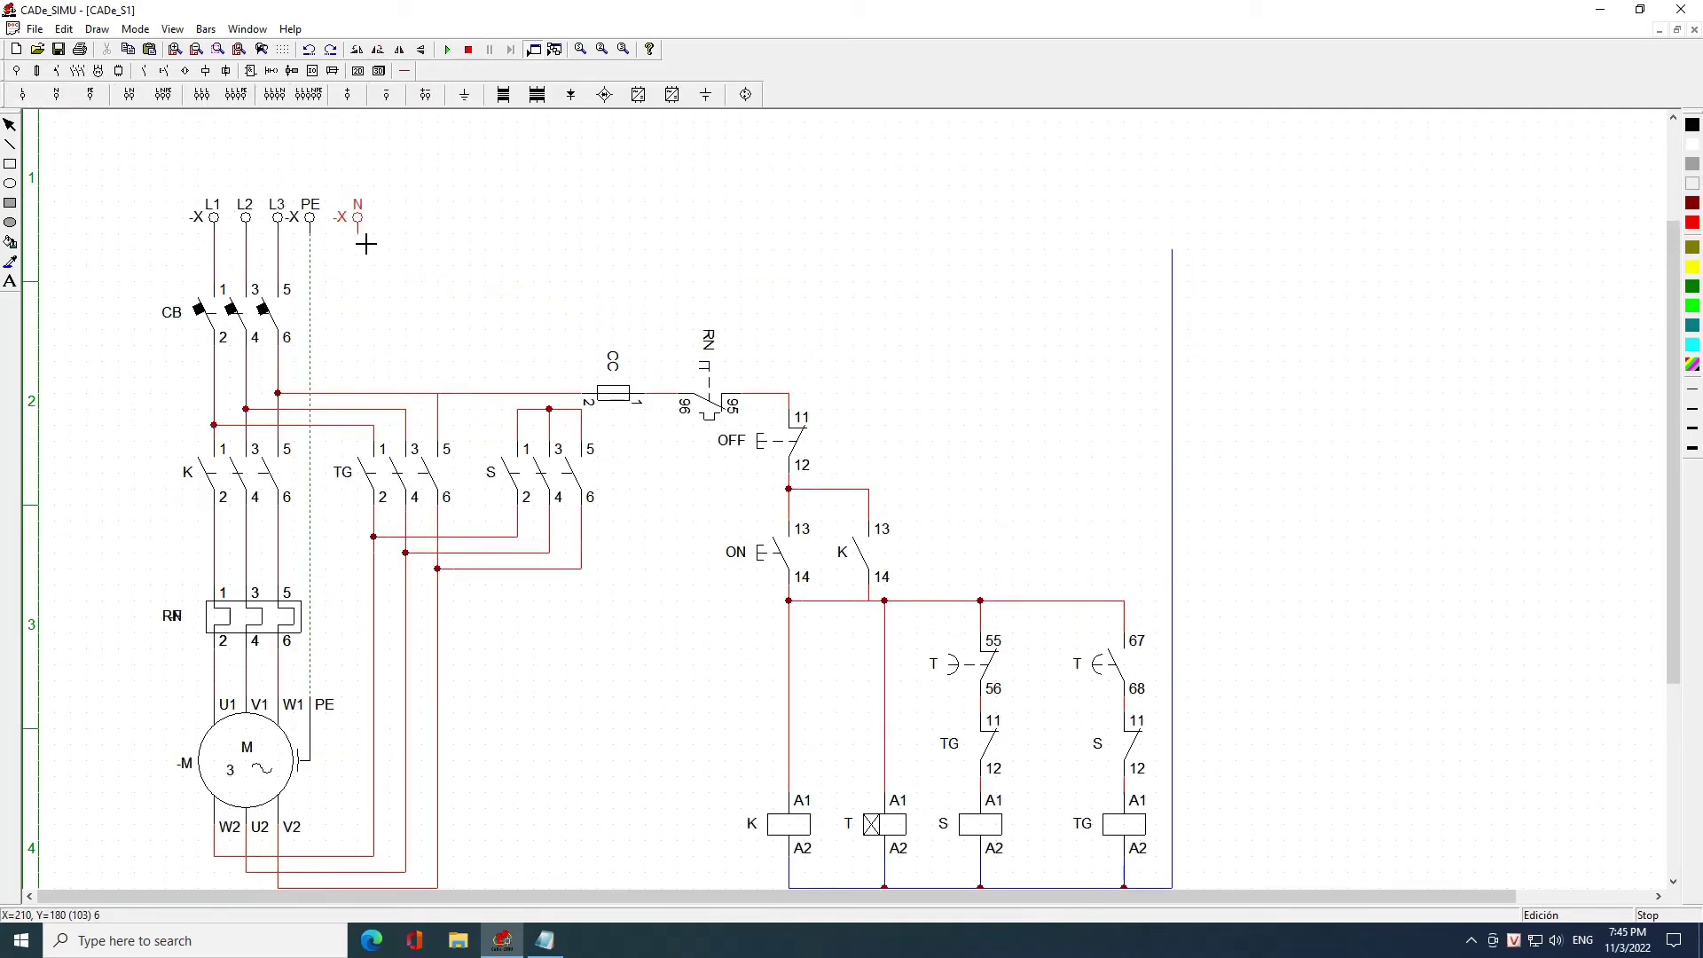
pyautogui.click(363, 240)
pyautogui.click(404, 71)
pyautogui.click(172, 105)
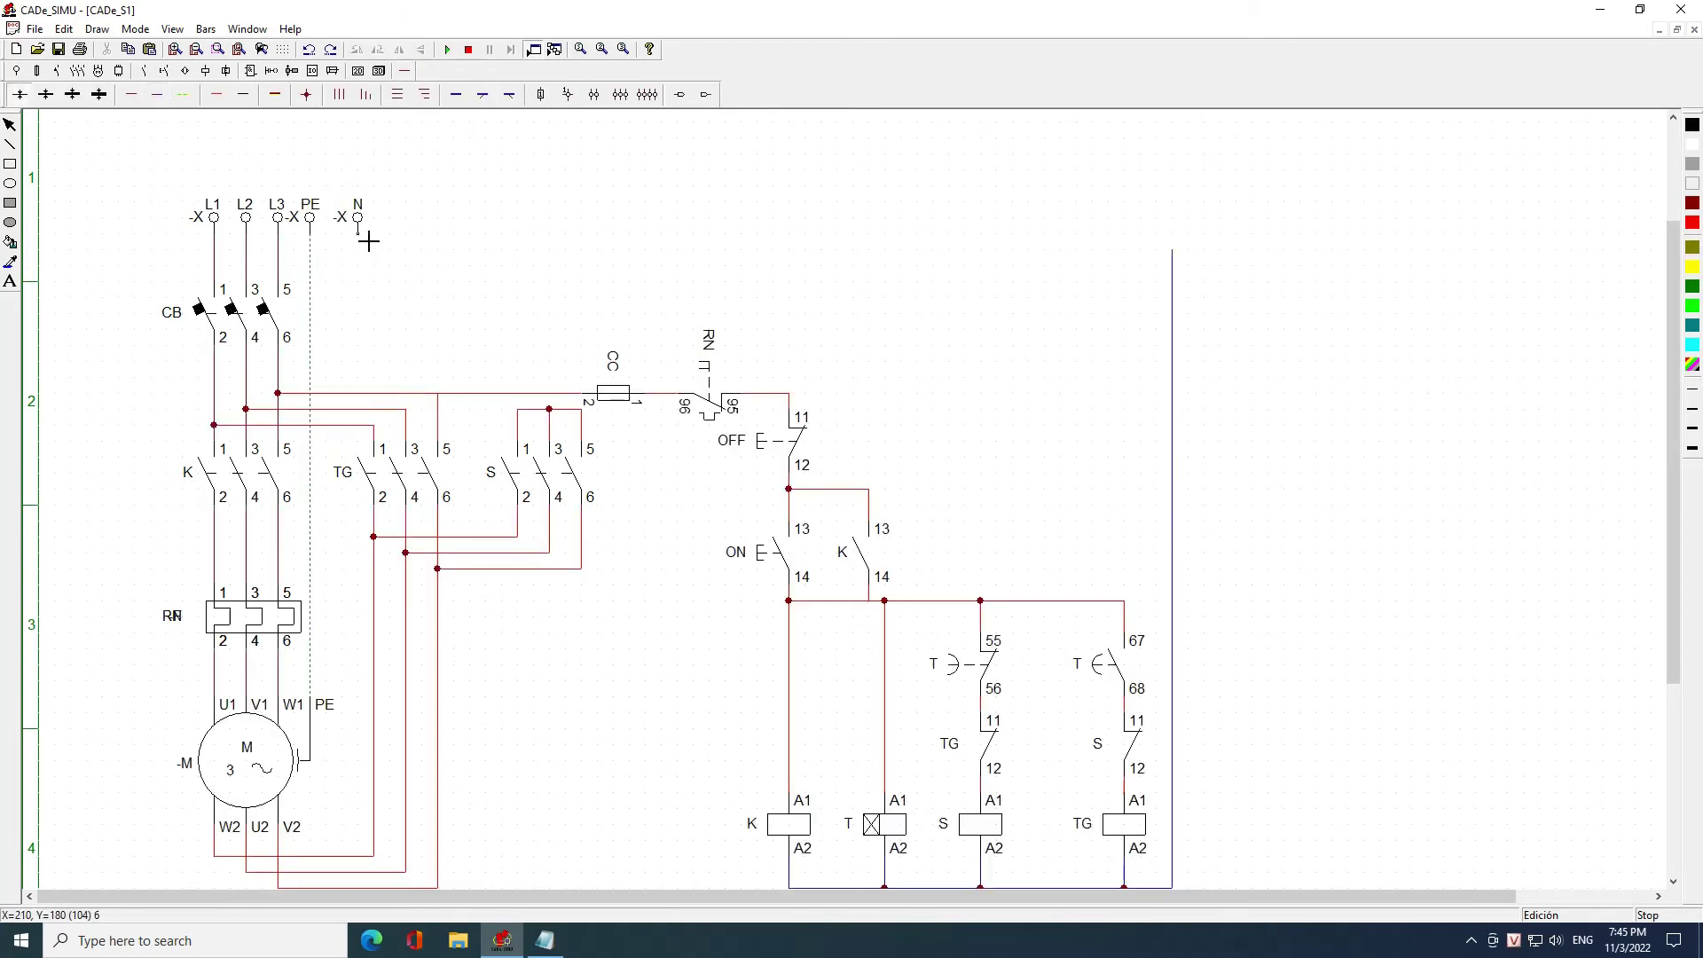
pyautogui.click(359, 234)
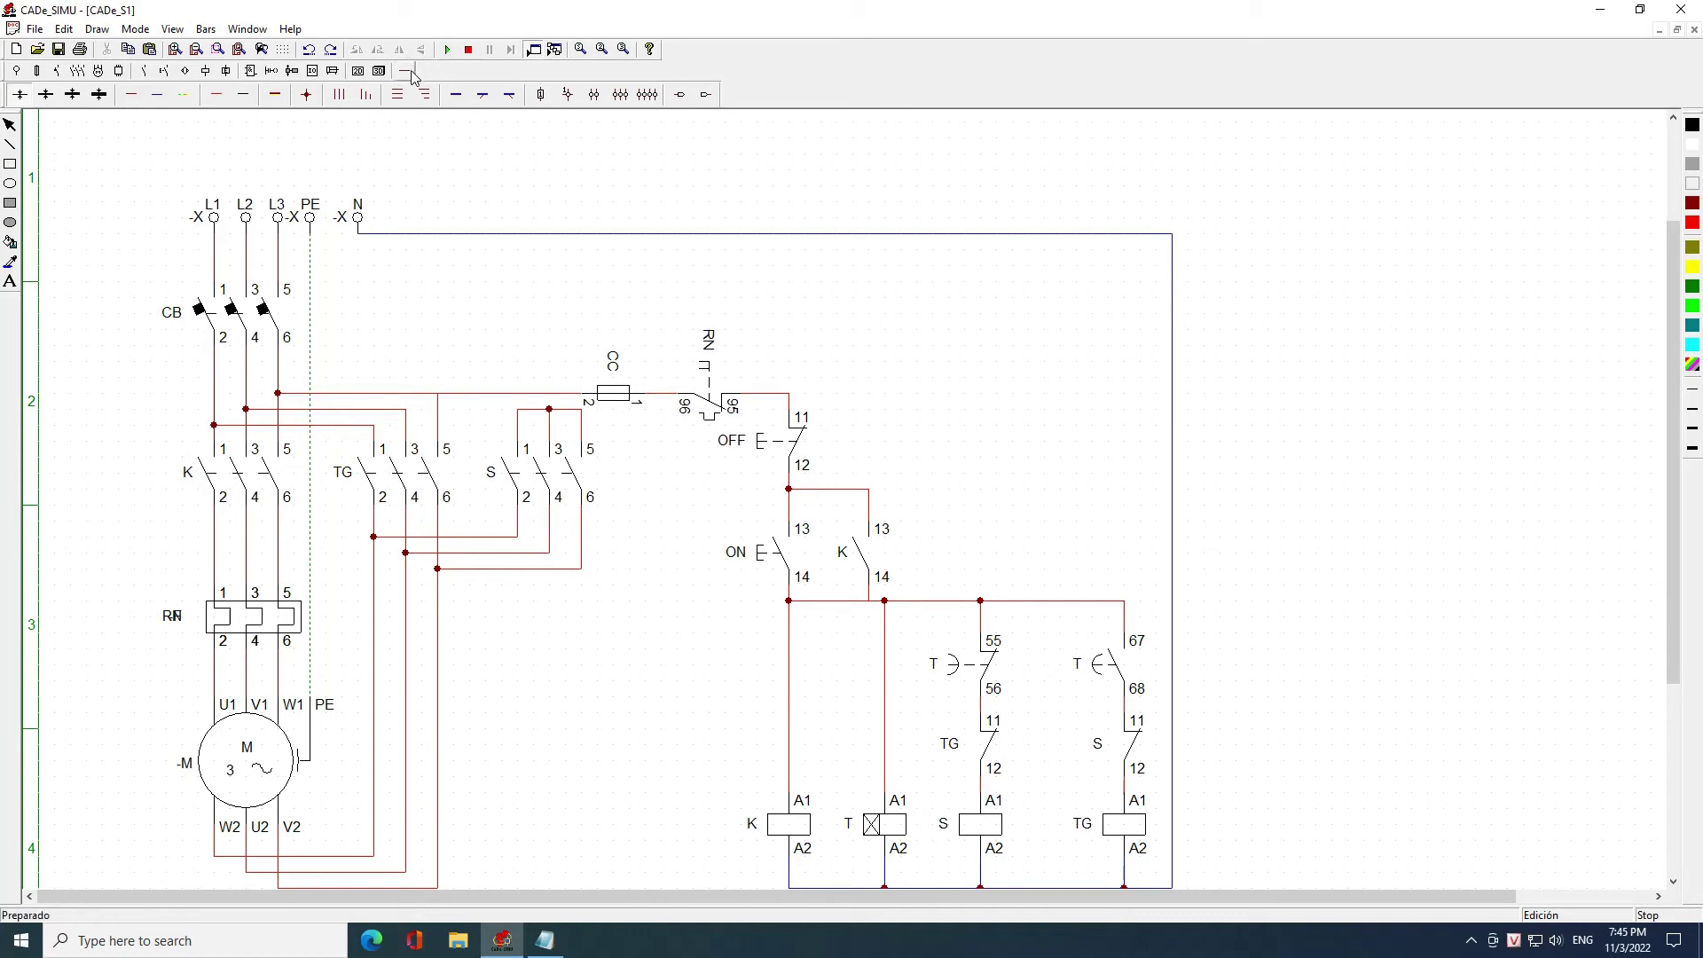
# Place an overload 97/98 contact, turned and moved right, and an indicator lamp in the upper middle
pyautogui.click(205, 71)
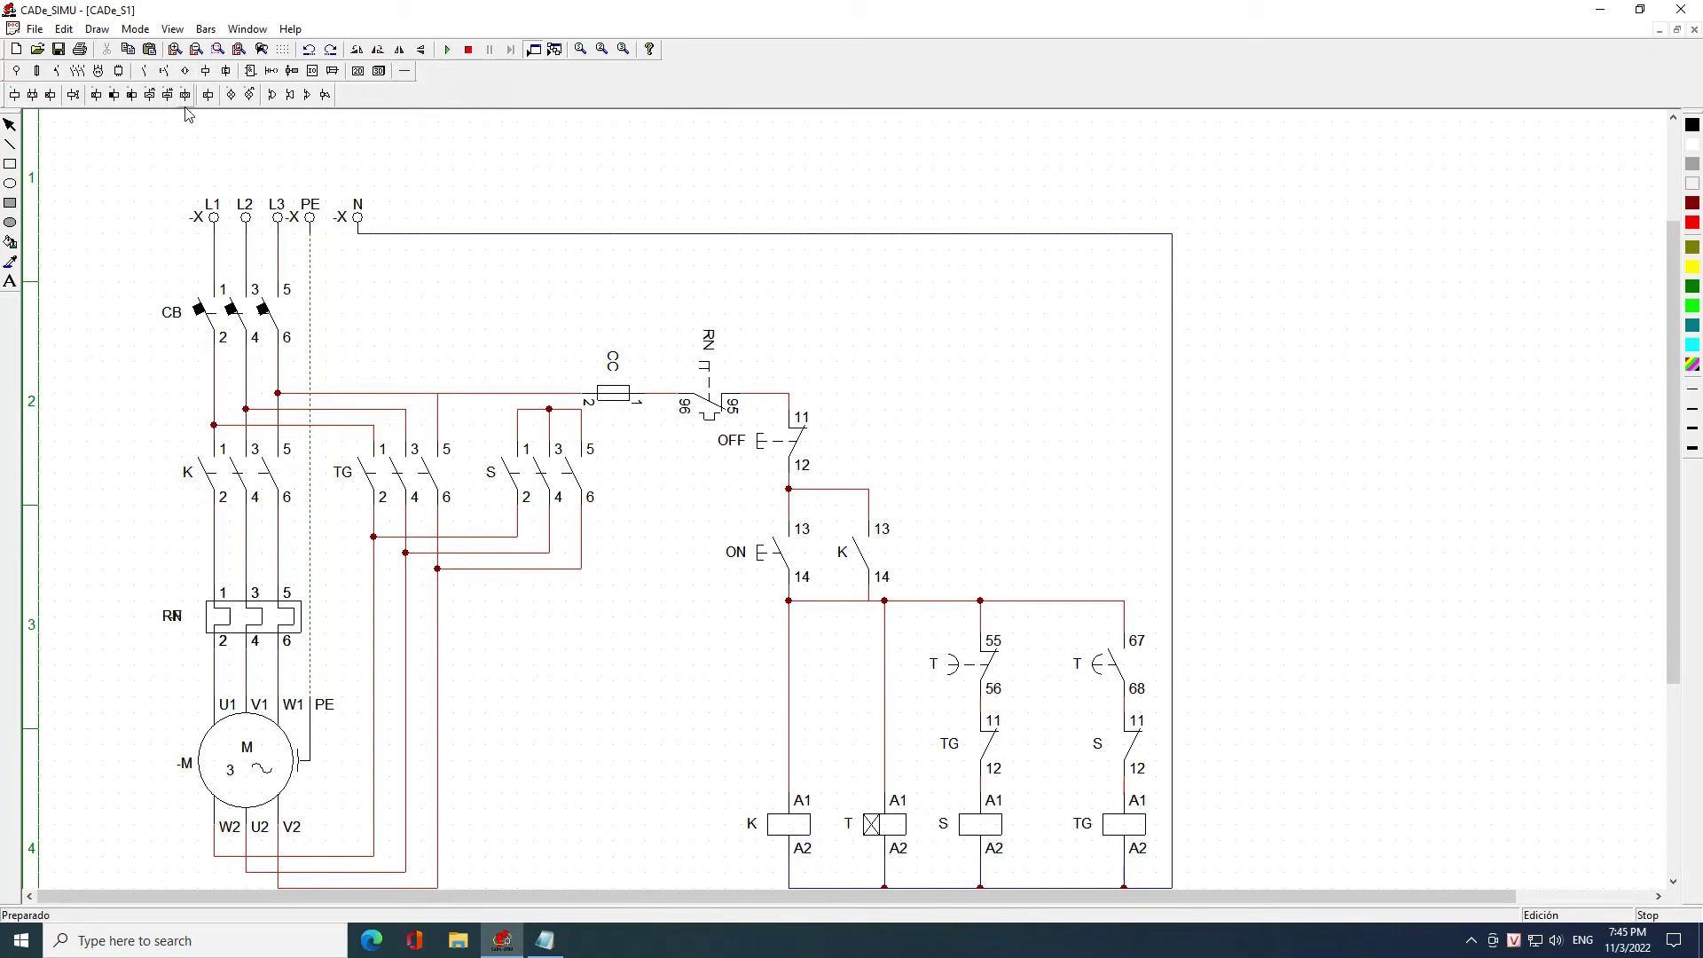
pyautogui.click(165, 71)
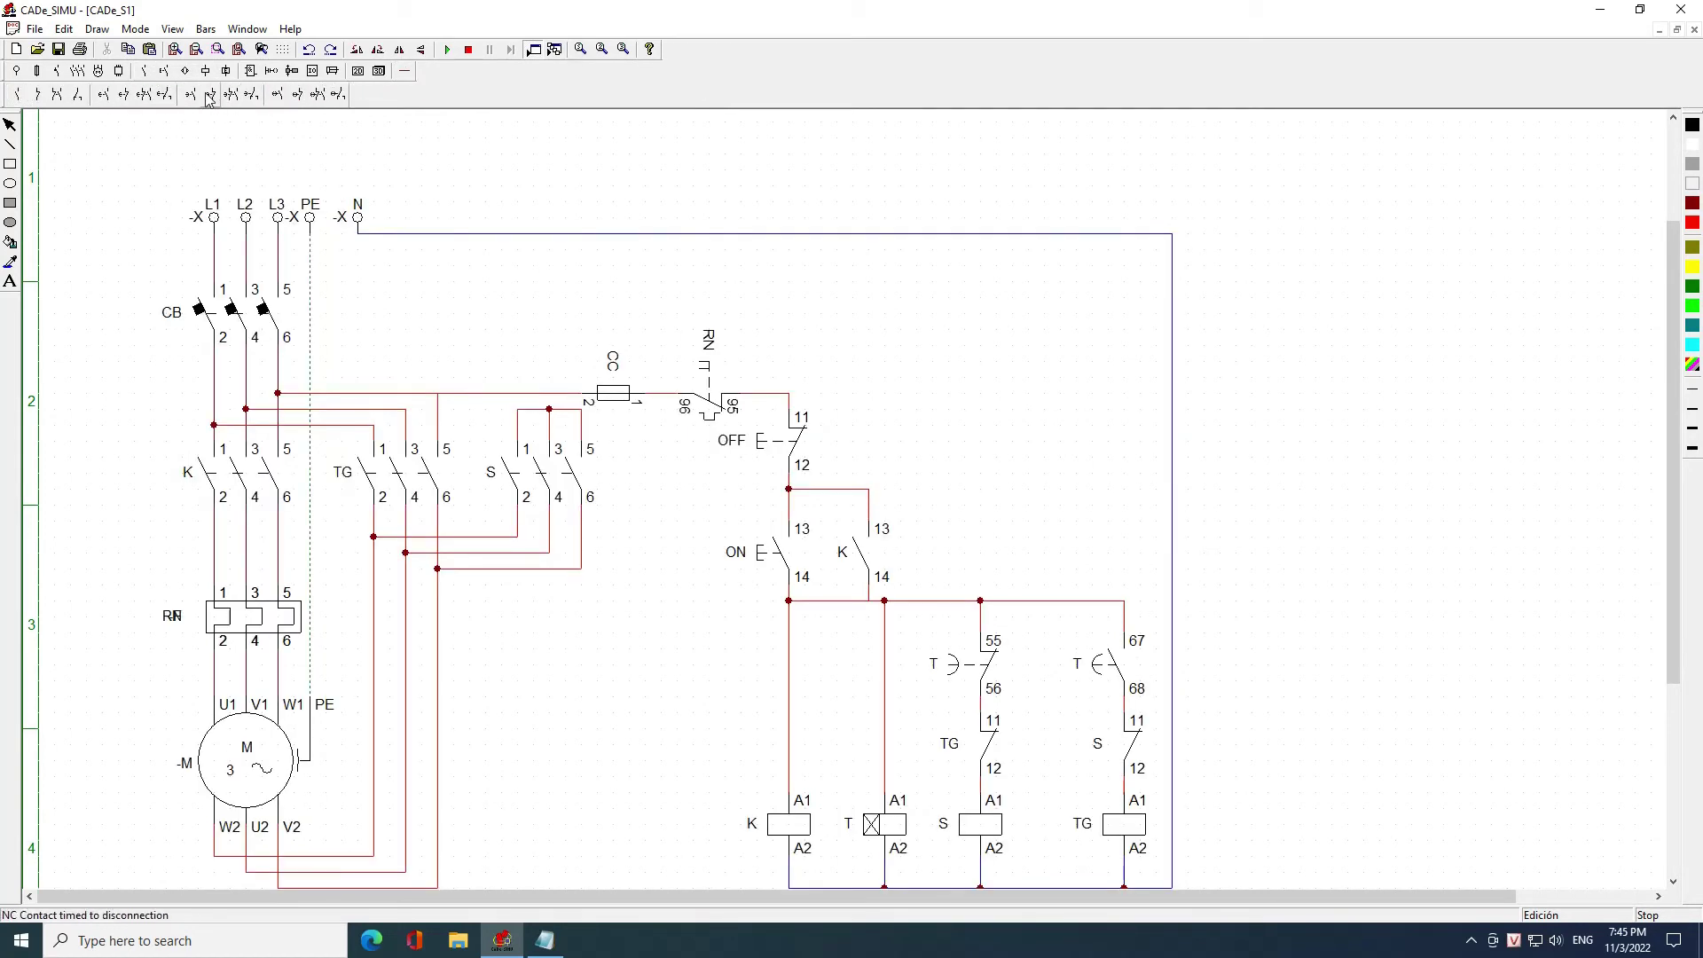
pyautogui.click(164, 71)
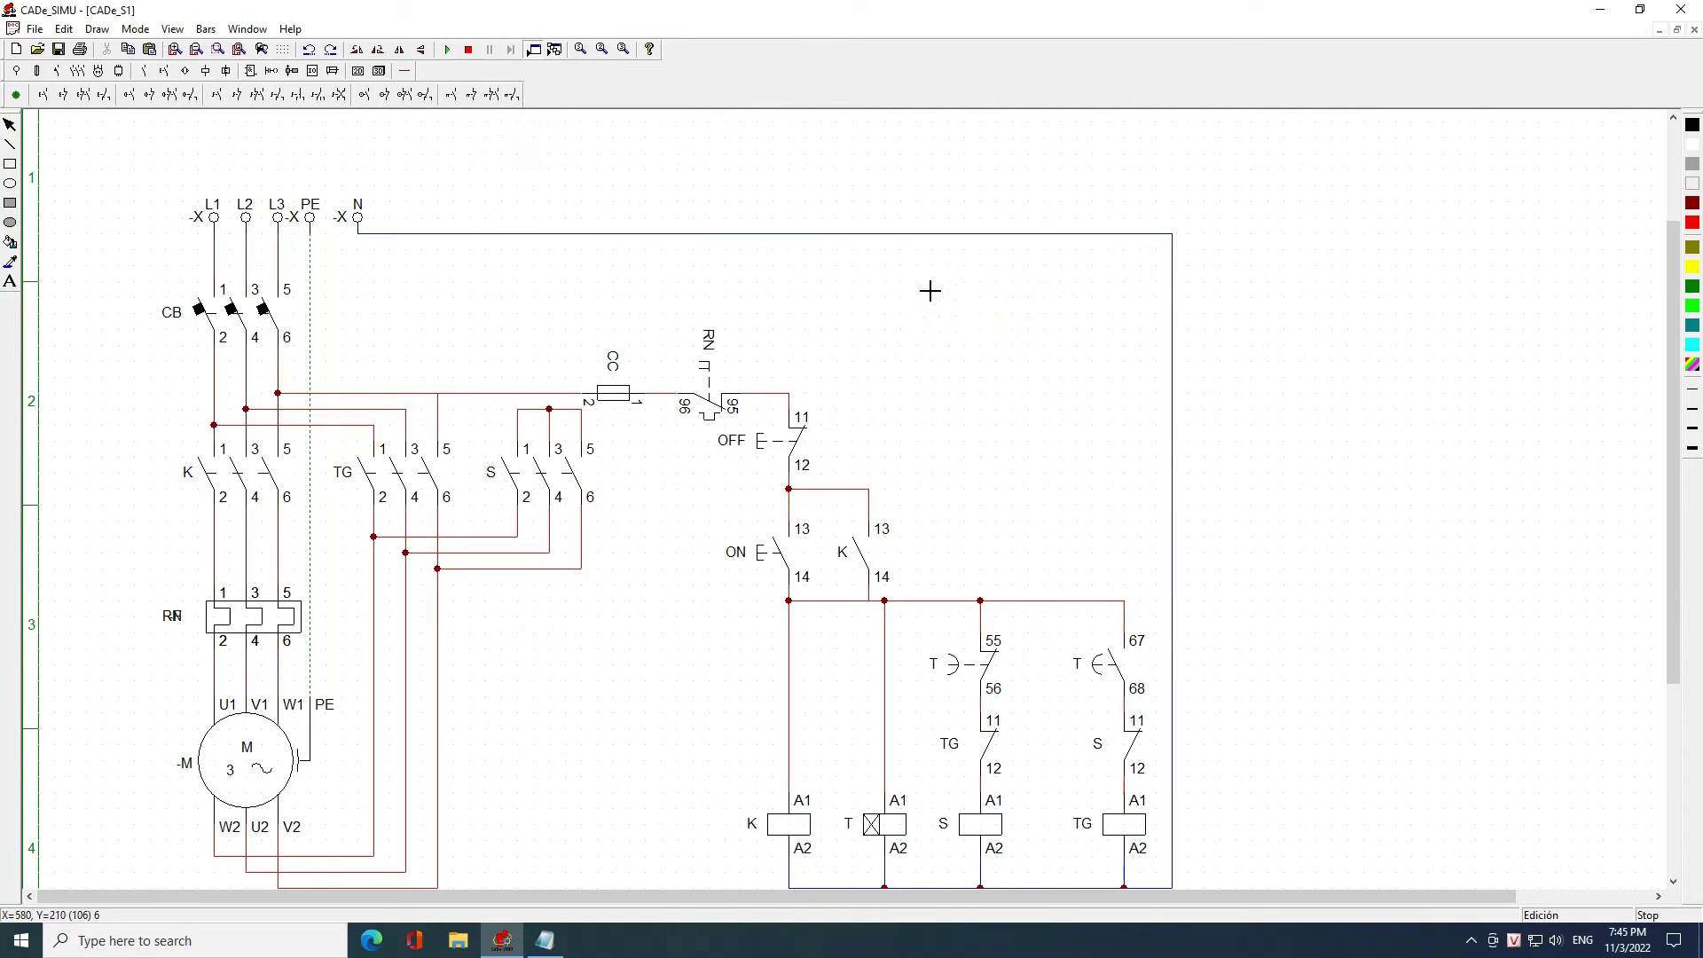
pyautogui.click(959, 278)
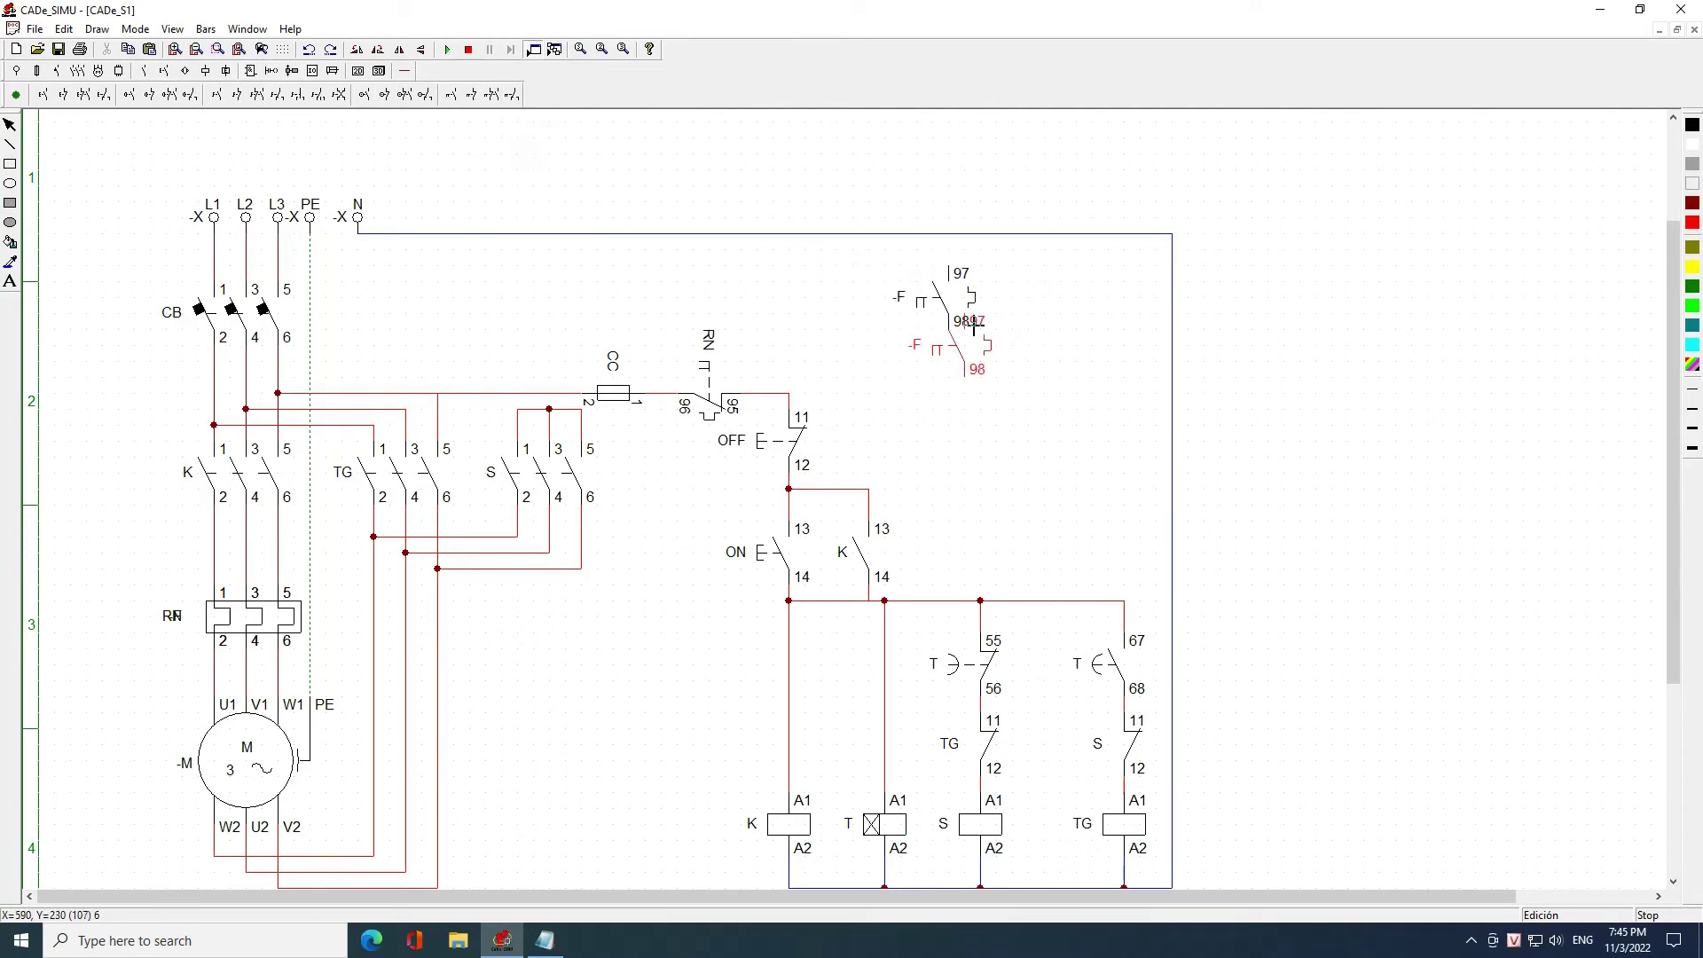
pyautogui.press('Escape')
pyautogui.moveTo(903, 291)
pyautogui.mouseDown()
pyautogui.moveTo(1123, 337)
pyautogui.moveTo(1051, 342)
pyautogui.moveTo(1098, 390)
pyautogui.mouseUp()
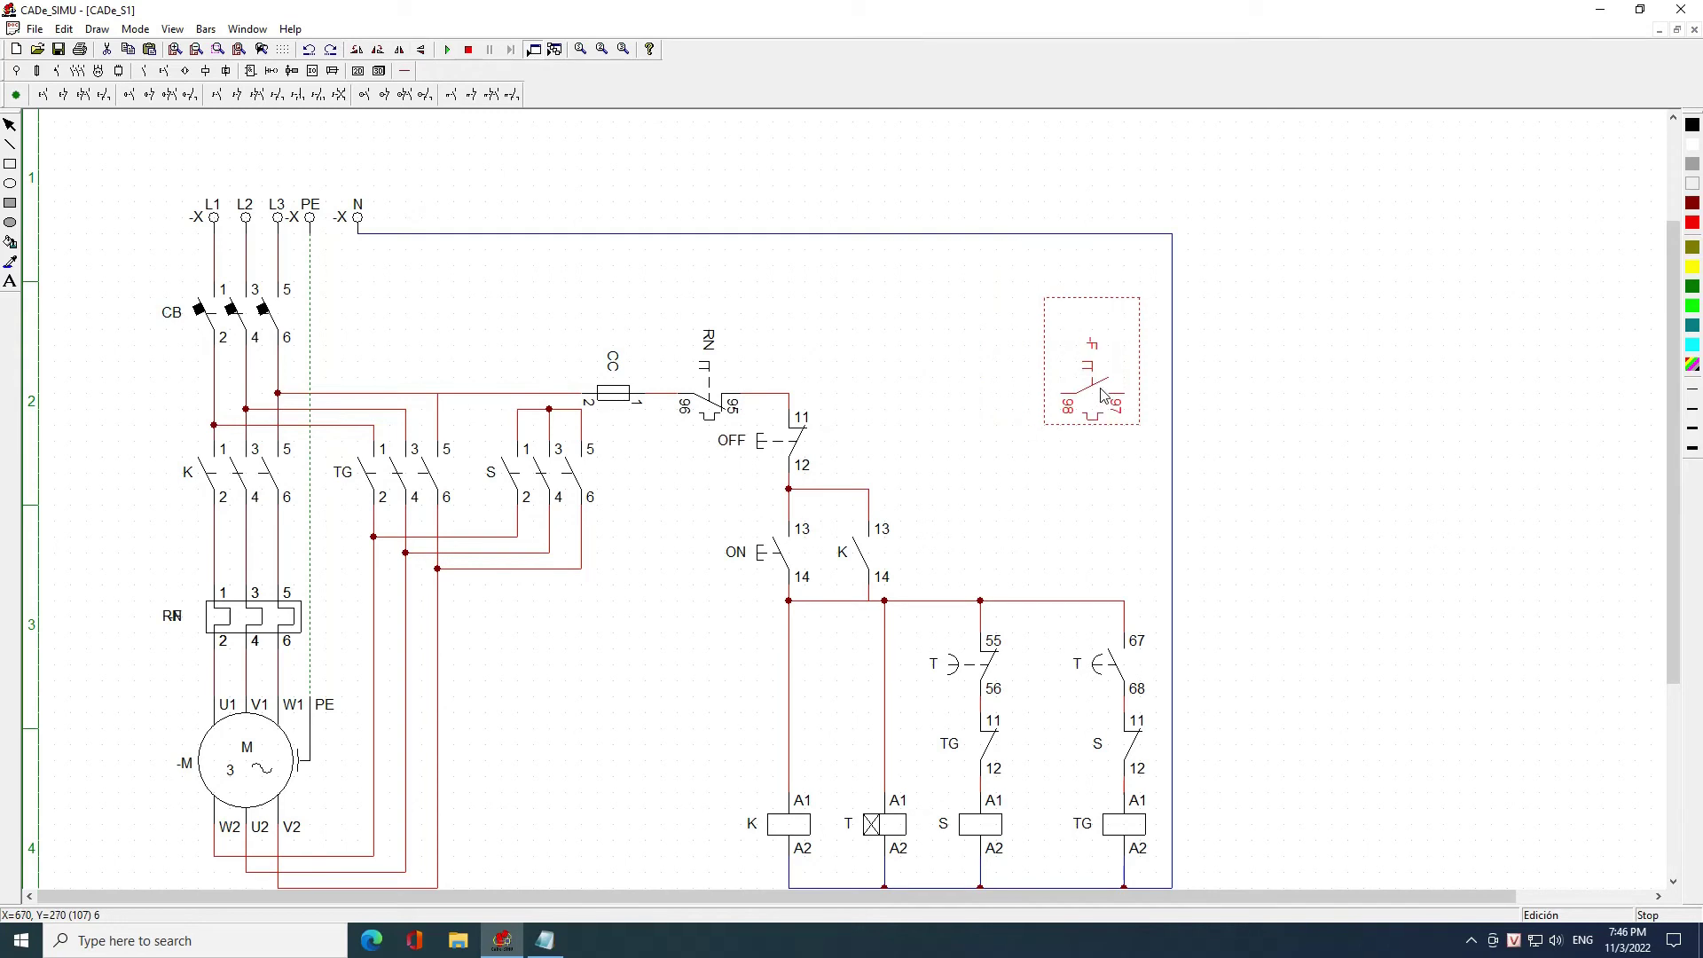
pyautogui.click(205, 71)
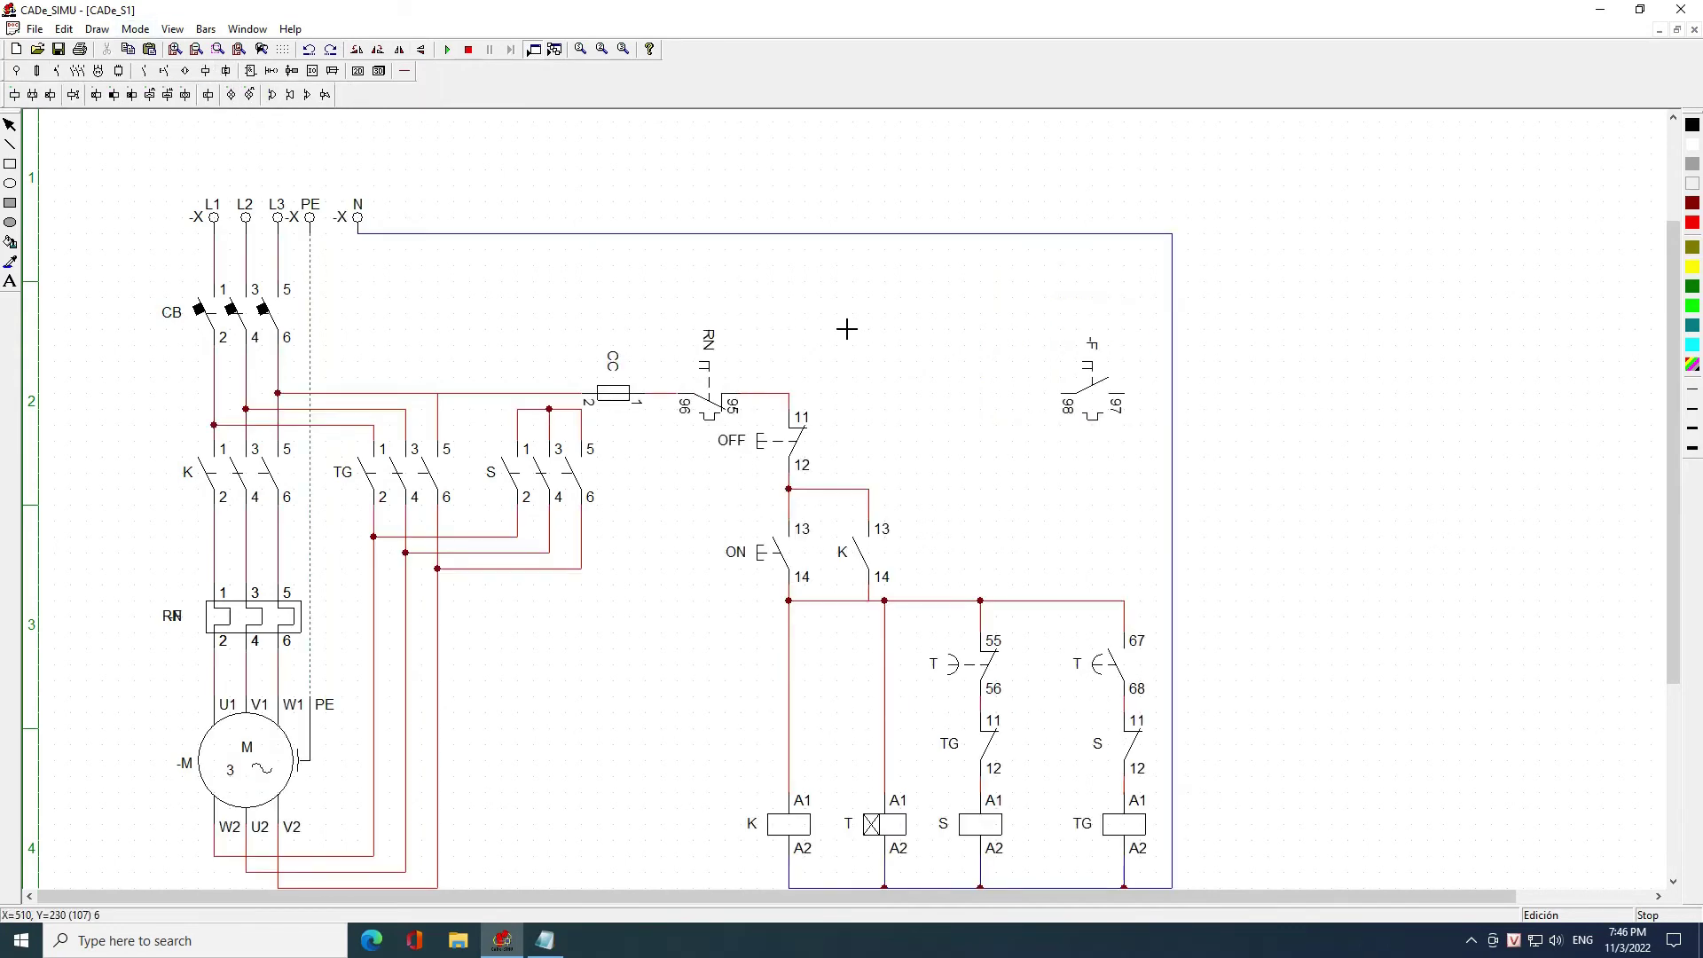
pyautogui.click(917, 362)
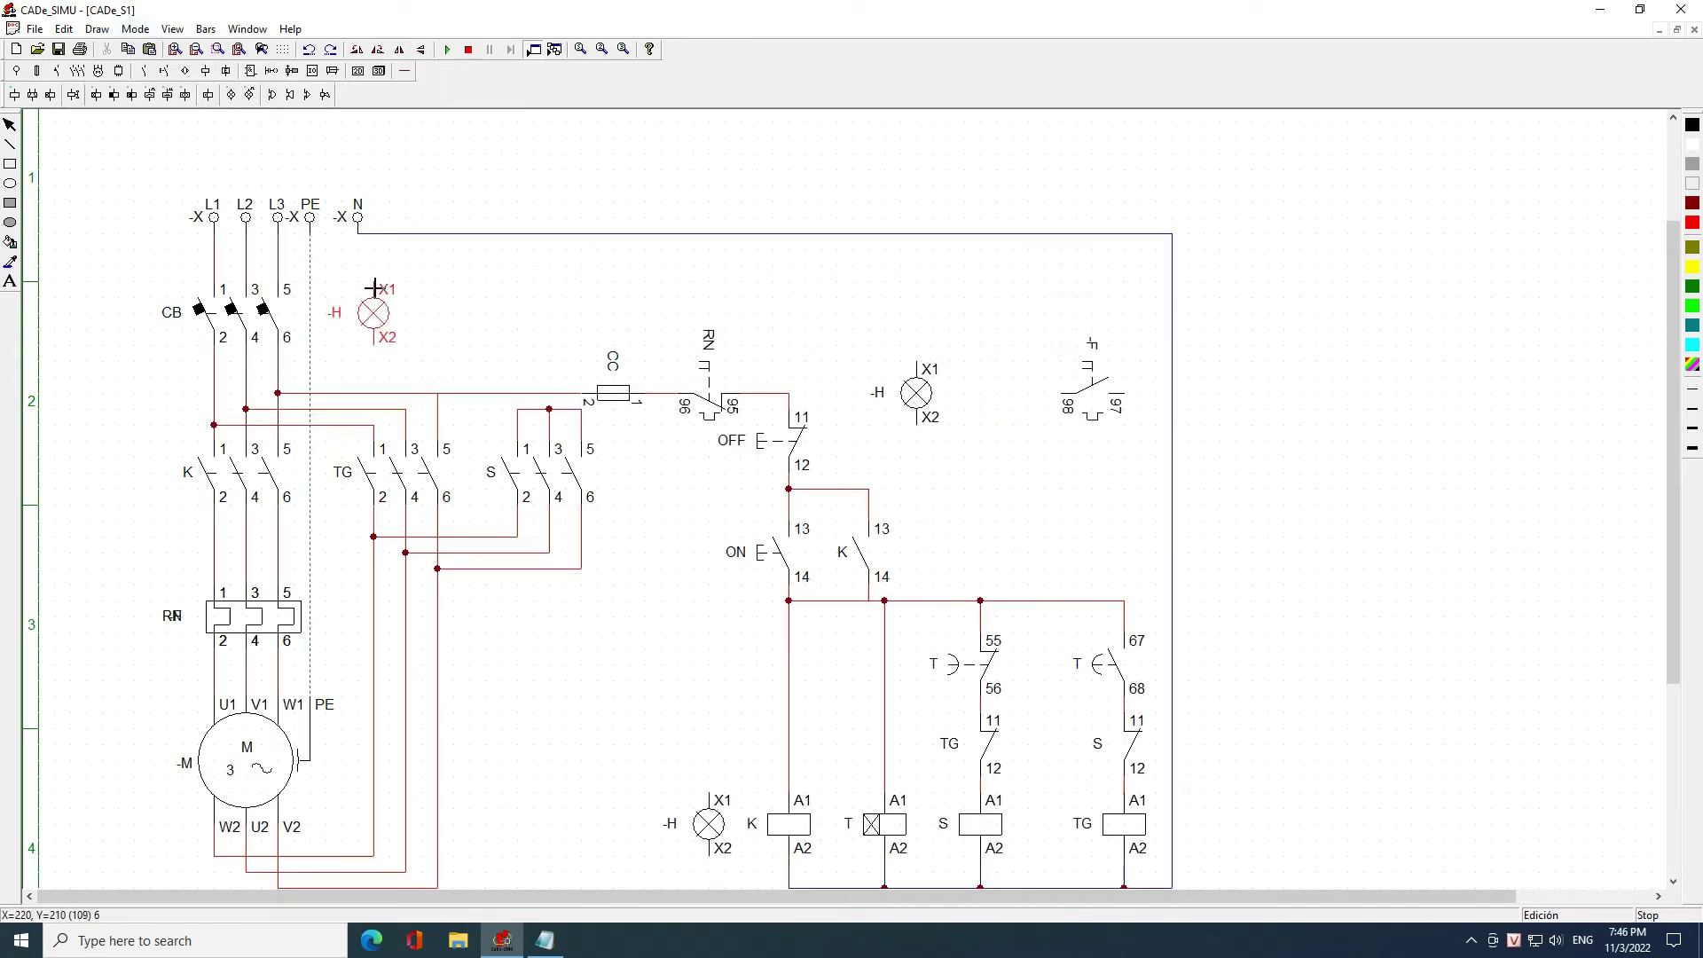
# Add three more lamps and rotate the middle lamp in line with the 97/98 contact
pyautogui.click(373, 284)
pyautogui.click(421, 284)
pyautogui.click(485, 284)
pyautogui.click(916, 393)
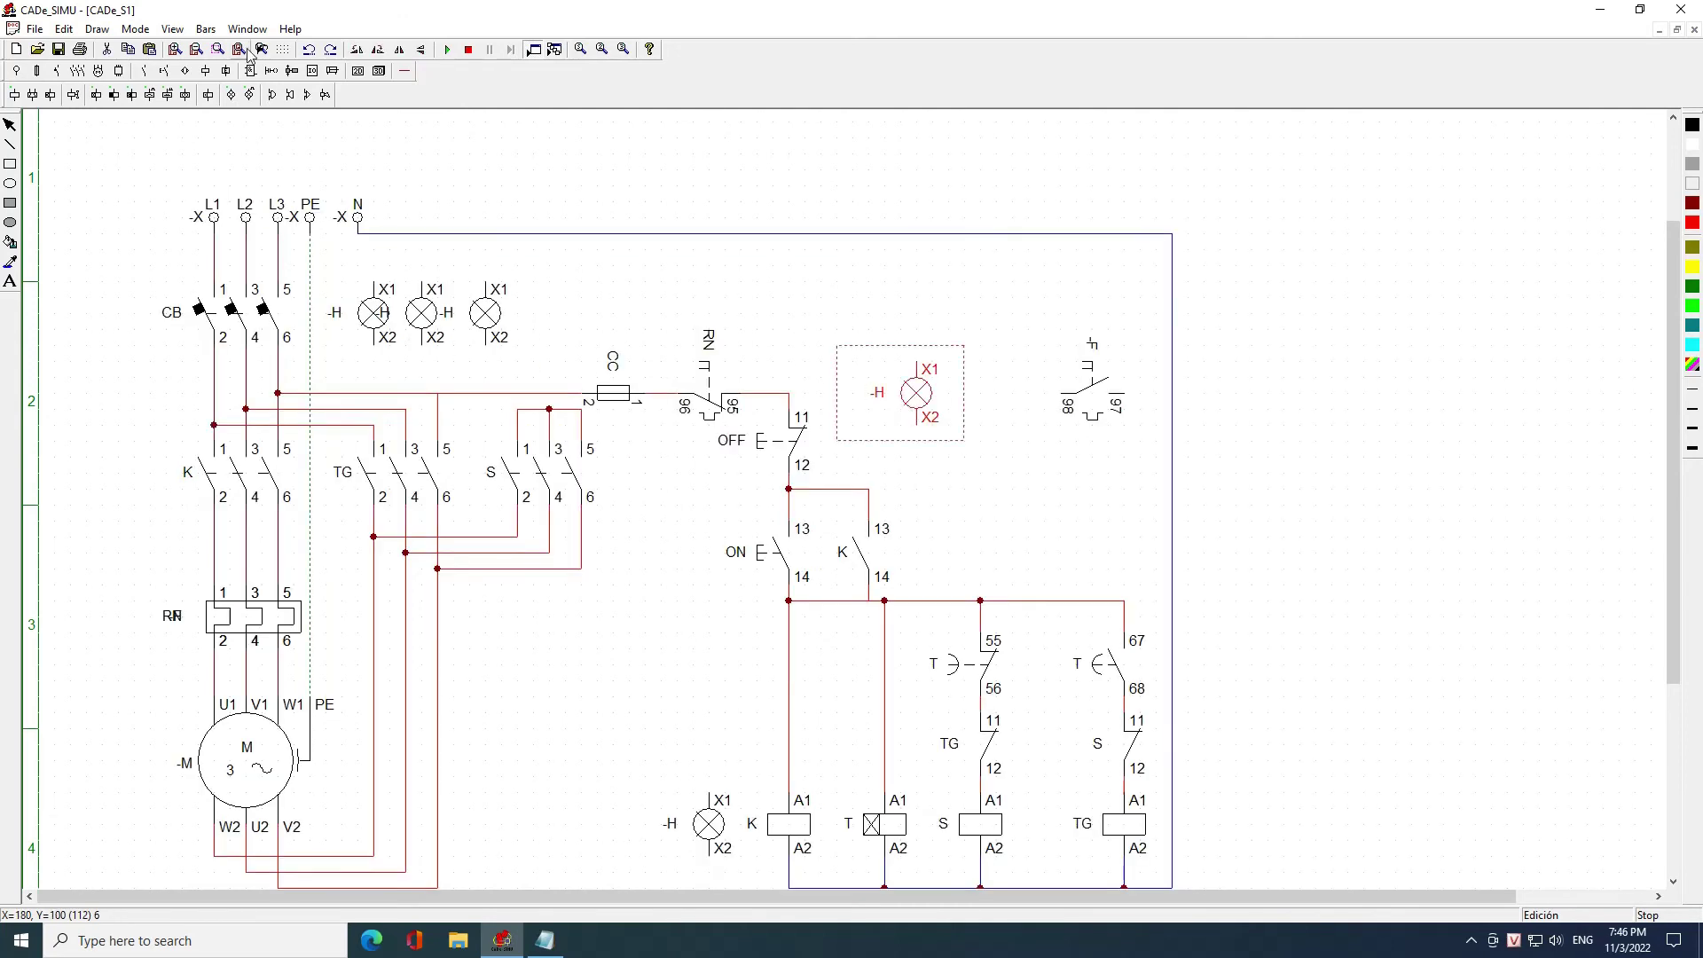
pyautogui.press('r')
pyautogui.moveTo(970, 359); pyautogui.dragTo(967, 390)
pyautogui.click(946, 313)
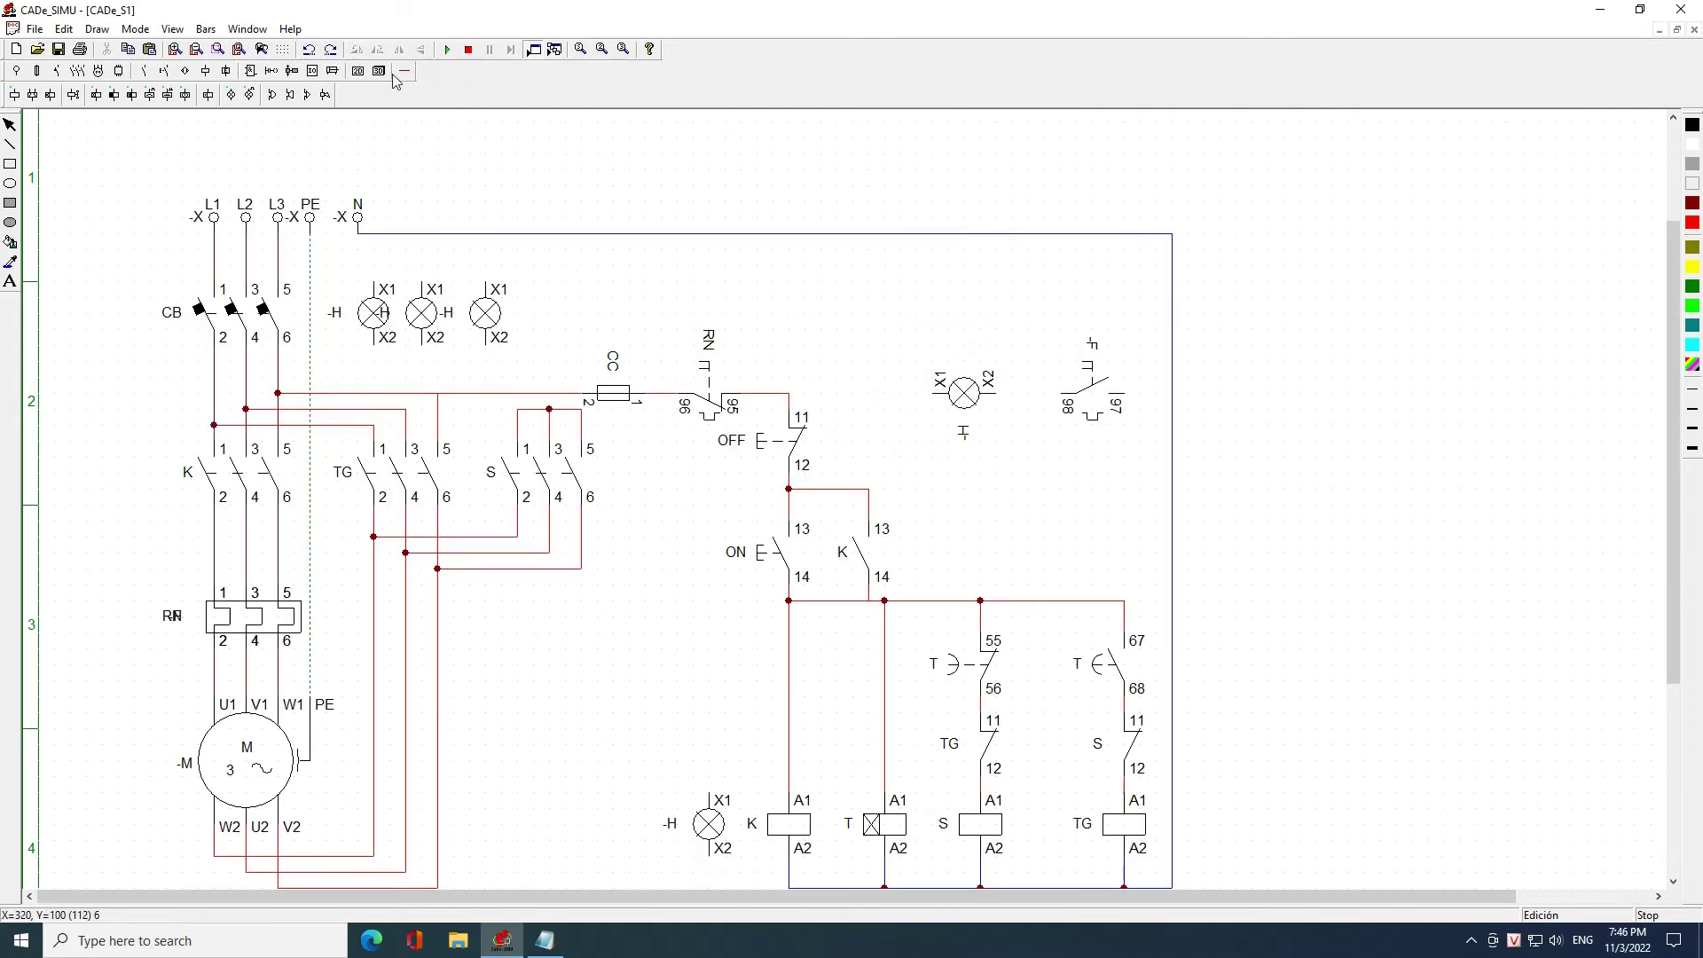
# Wire the lamp and 97/98 contact from the fuse output into the overload circuit
pyautogui.click(404, 70)
pyautogui.moveTo(799, 406)
pyautogui.mouseDown()
pyautogui.moveTo(933, 414)
pyautogui.moveTo(806, 402)
pyautogui.mouseUp()
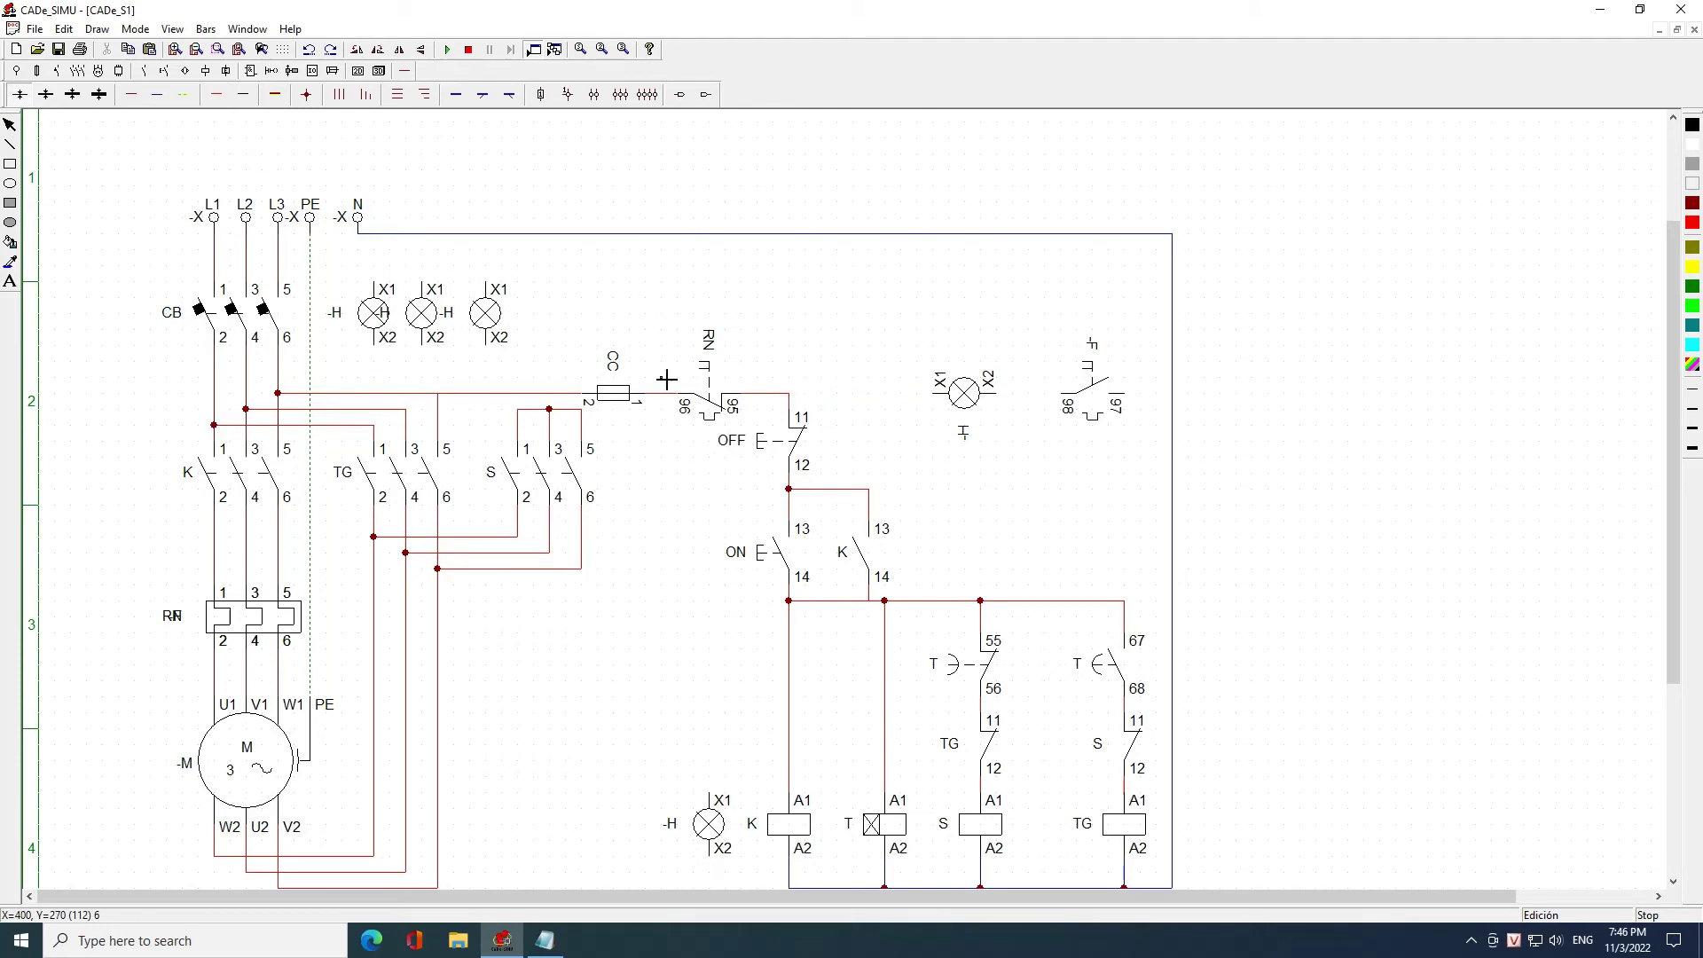
pyautogui.moveTo(664, 381)
pyautogui.mouseDown()
pyautogui.moveTo(665, 321)
pyautogui.moveTo(915, 333)
pyautogui.moveTo(946, 396)
pyautogui.moveTo(1159, 399)
pyautogui.mouseUp()
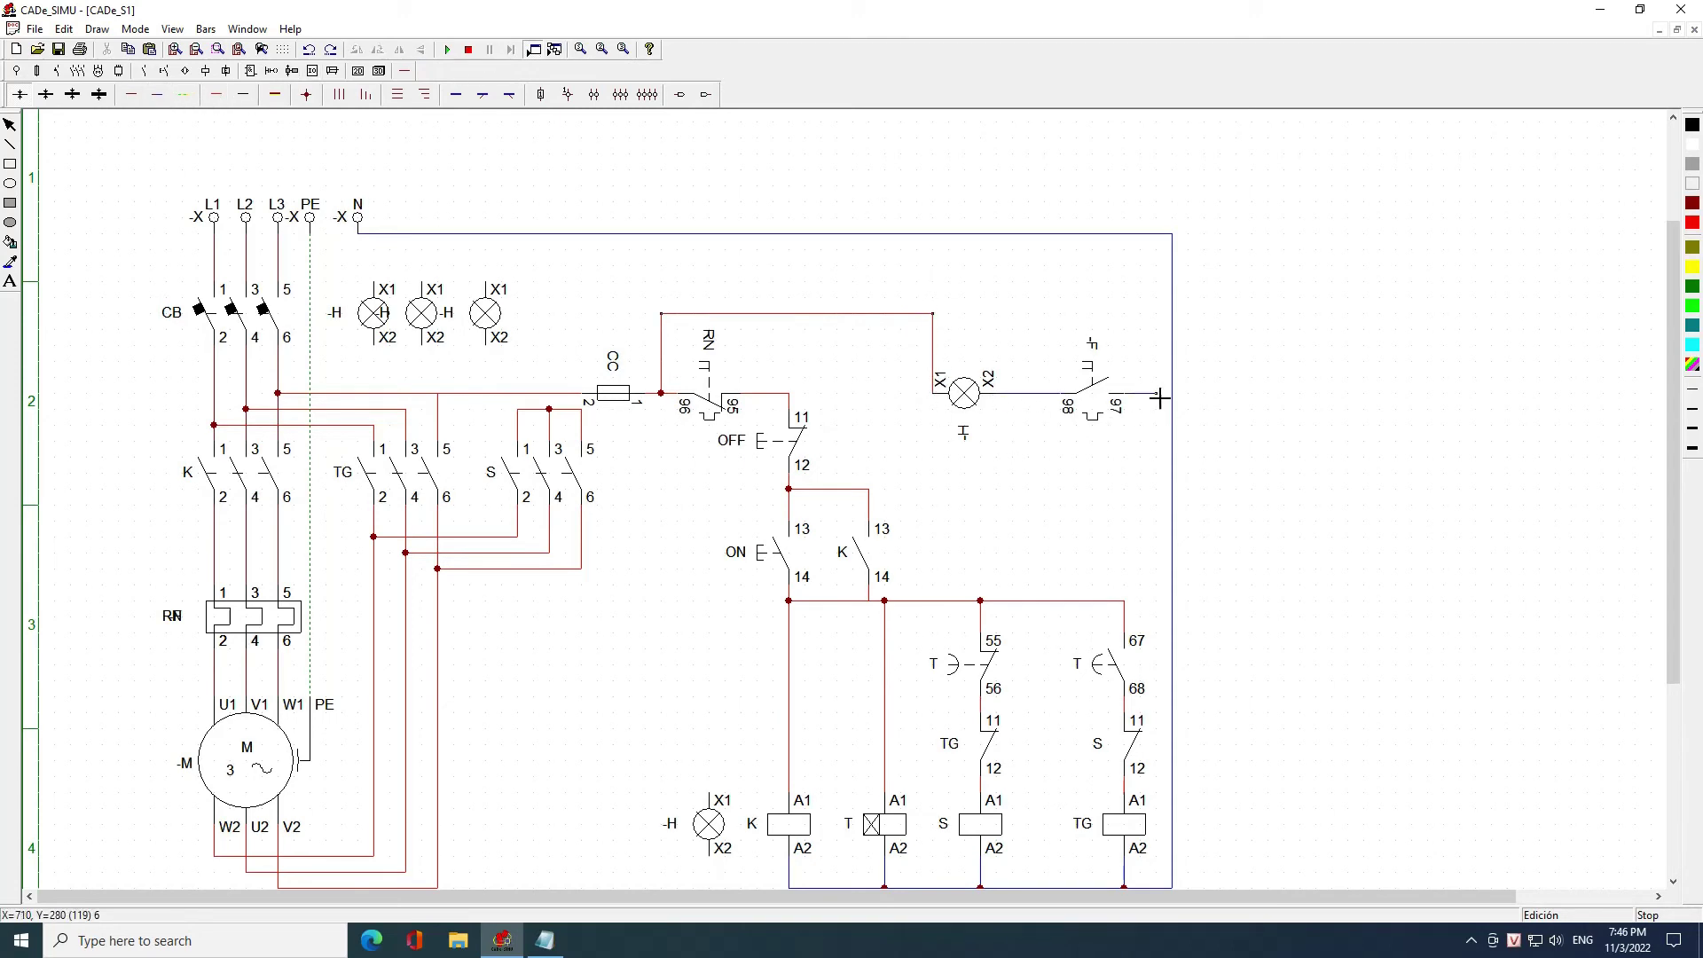
# Rename the 97/98 contact RN and make the overload signal lamp red
pyautogui.doubleClick(1078, 399)
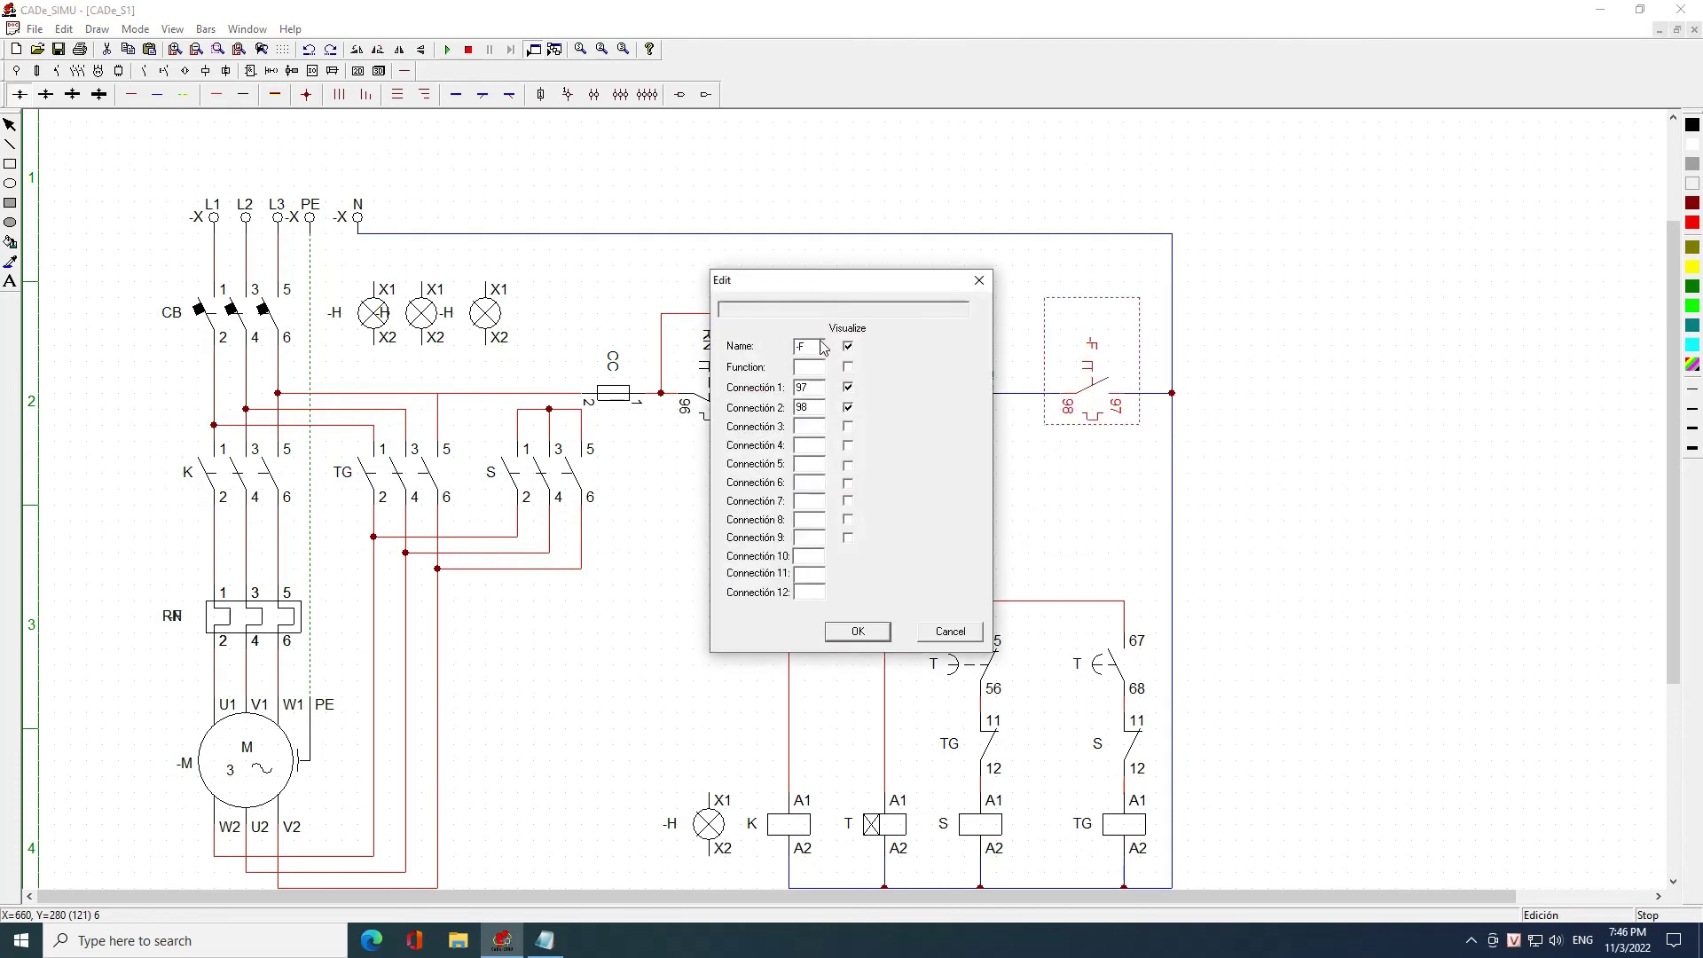
pyautogui.write('RN')
pyautogui.click(885, 631)
pyautogui.click(962, 392)
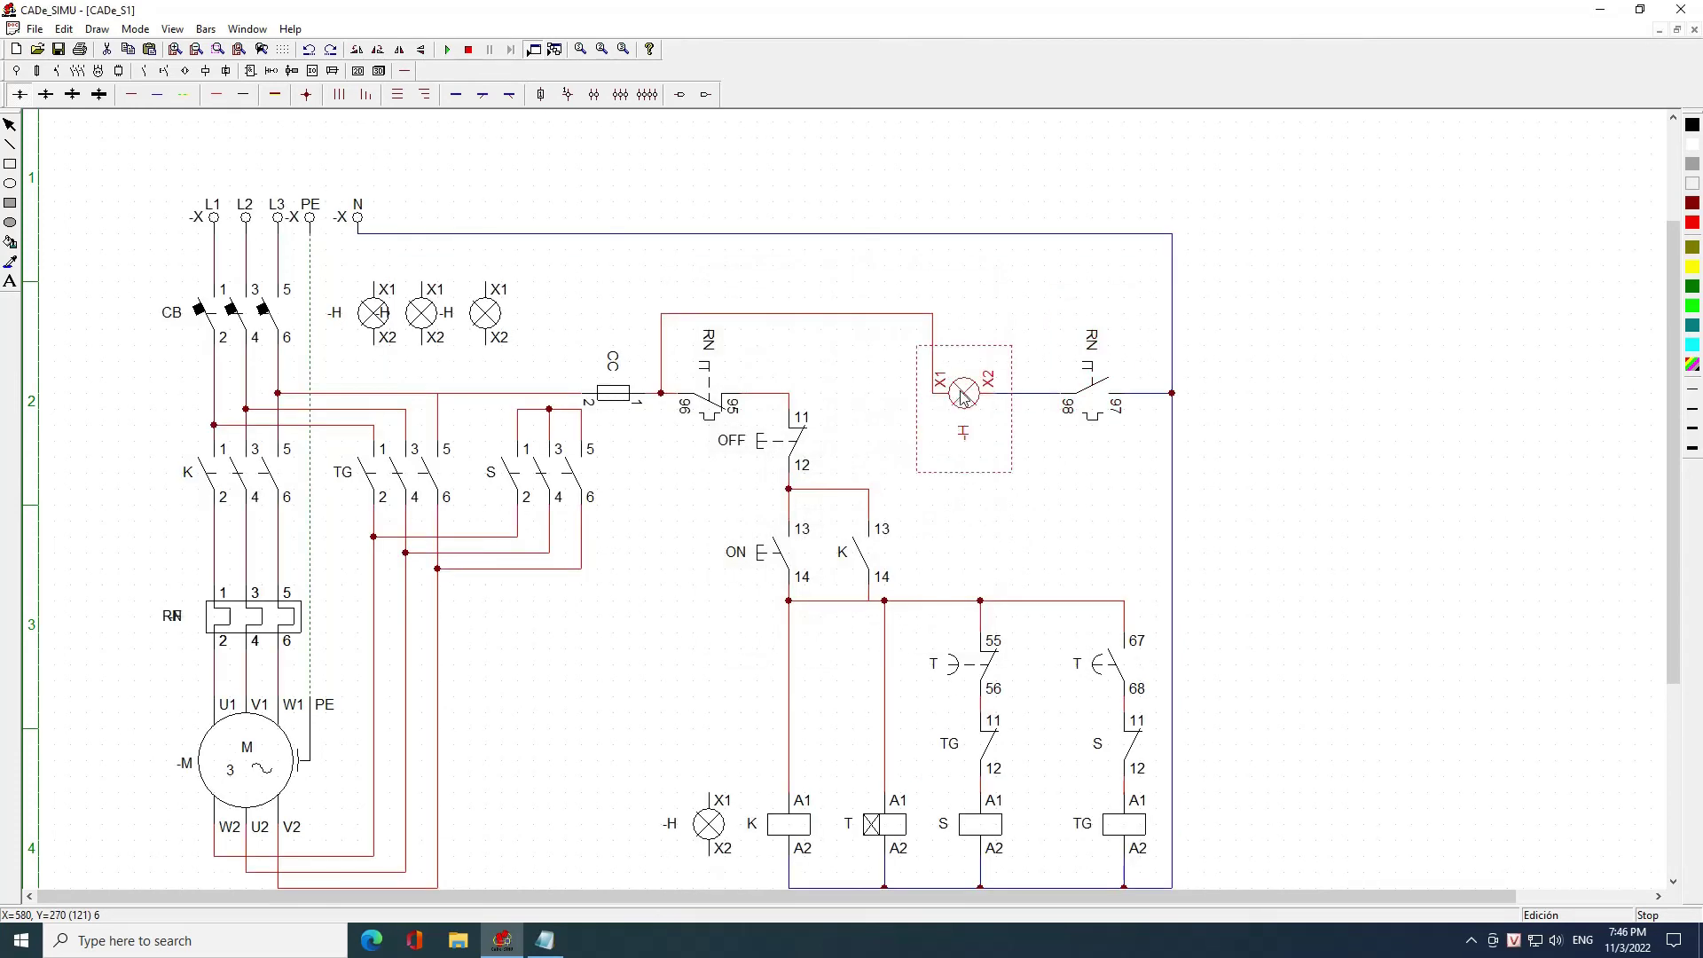
pyautogui.doubleClick(979, 391)
pyautogui.click(916, 392)
pyautogui.click(795, 598)
# Keep the bottom lamp beside coil K green and wire it from K's supply to the return line
pyautogui.scroll(-1, 754, 674)
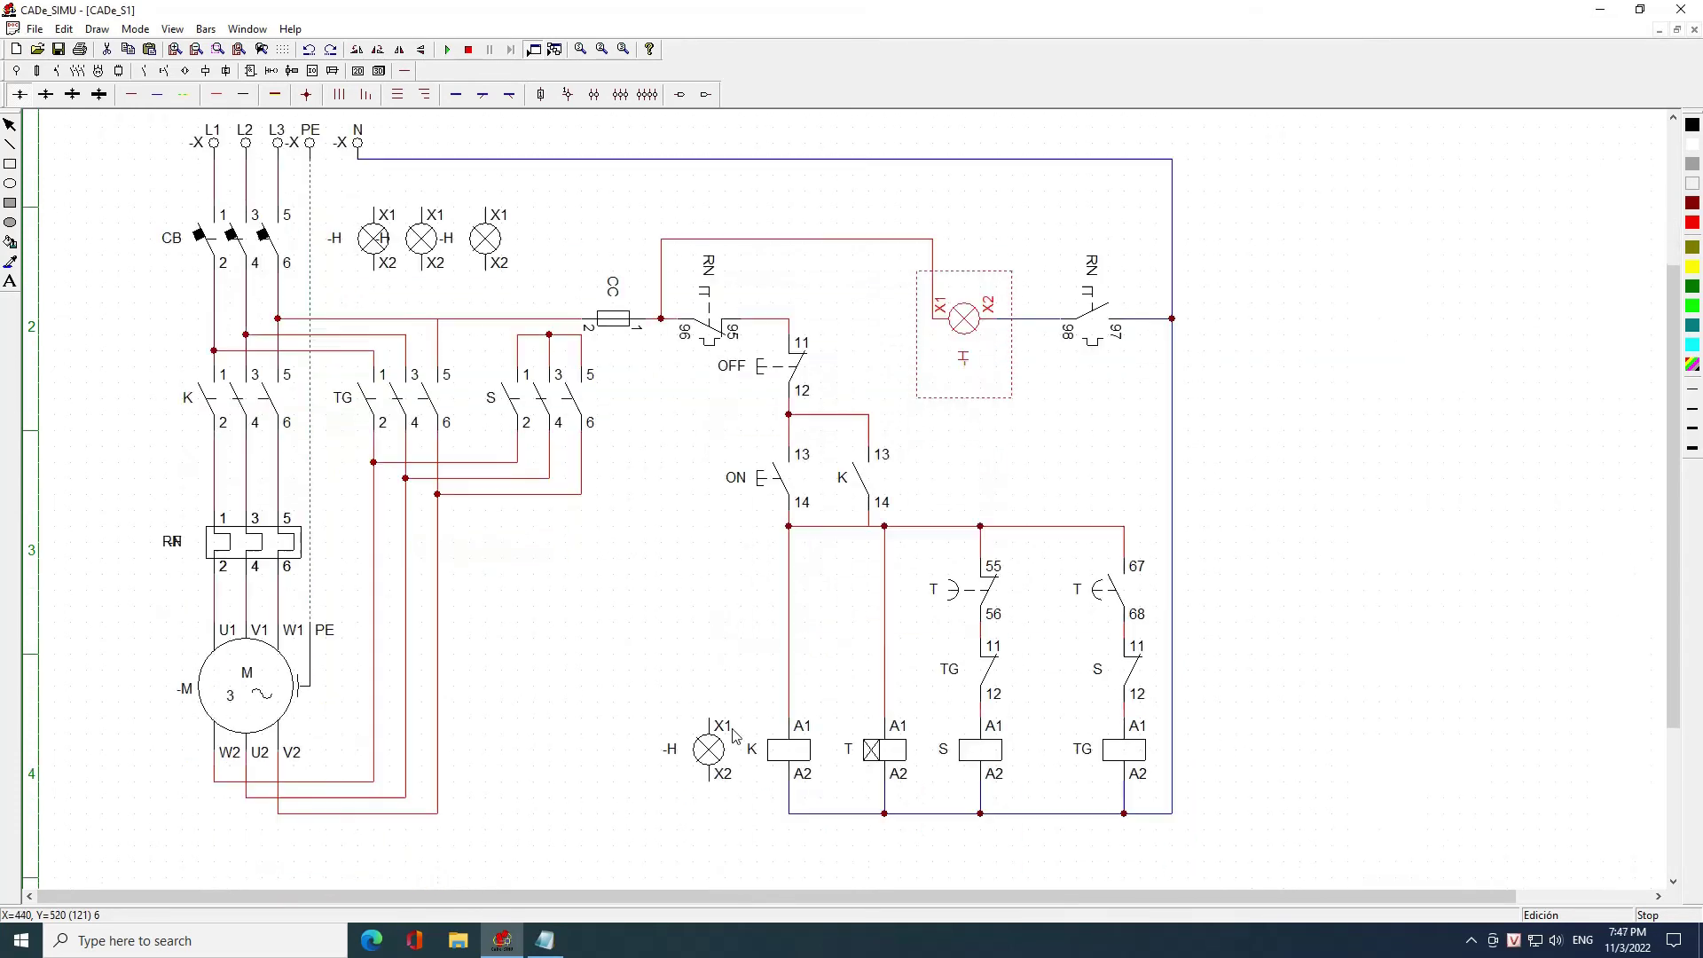
pyautogui.doubleClick(701, 749)
pyautogui.click(916, 374)
pyautogui.click(791, 594)
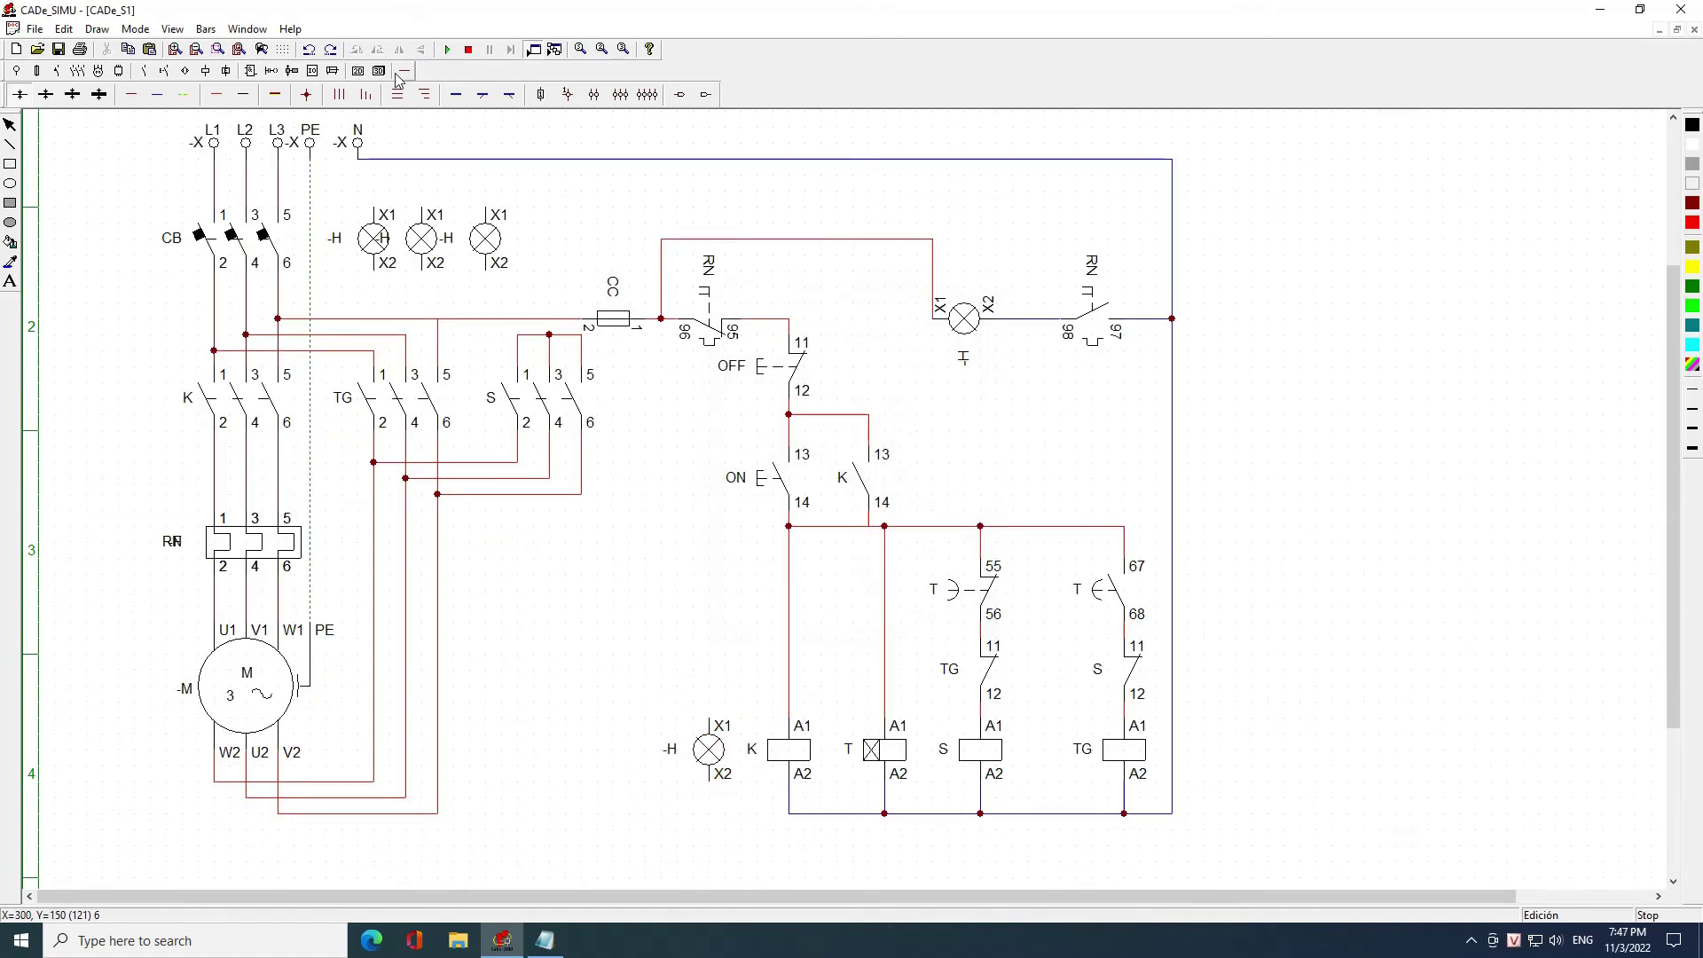
pyautogui.click(710, 723)
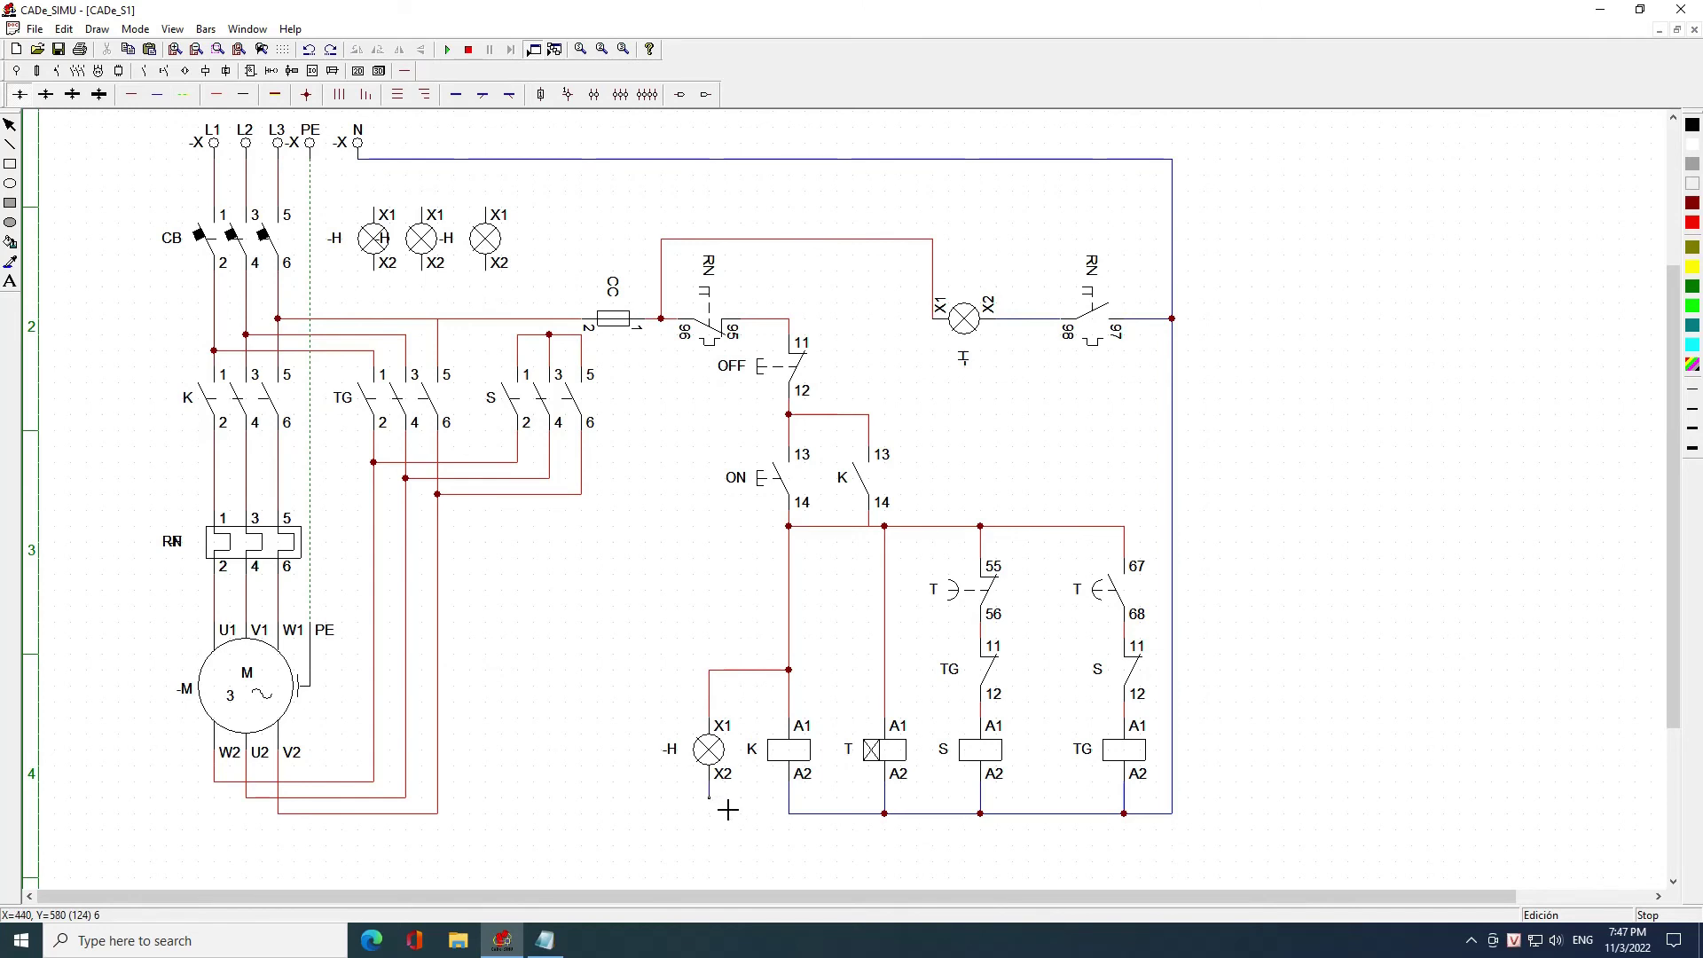
pyautogui.click(781, 816)
# Wire the X1 terminals of all three top pilot lamps to the neutral line
pyautogui.scroll(1, 419, 137)
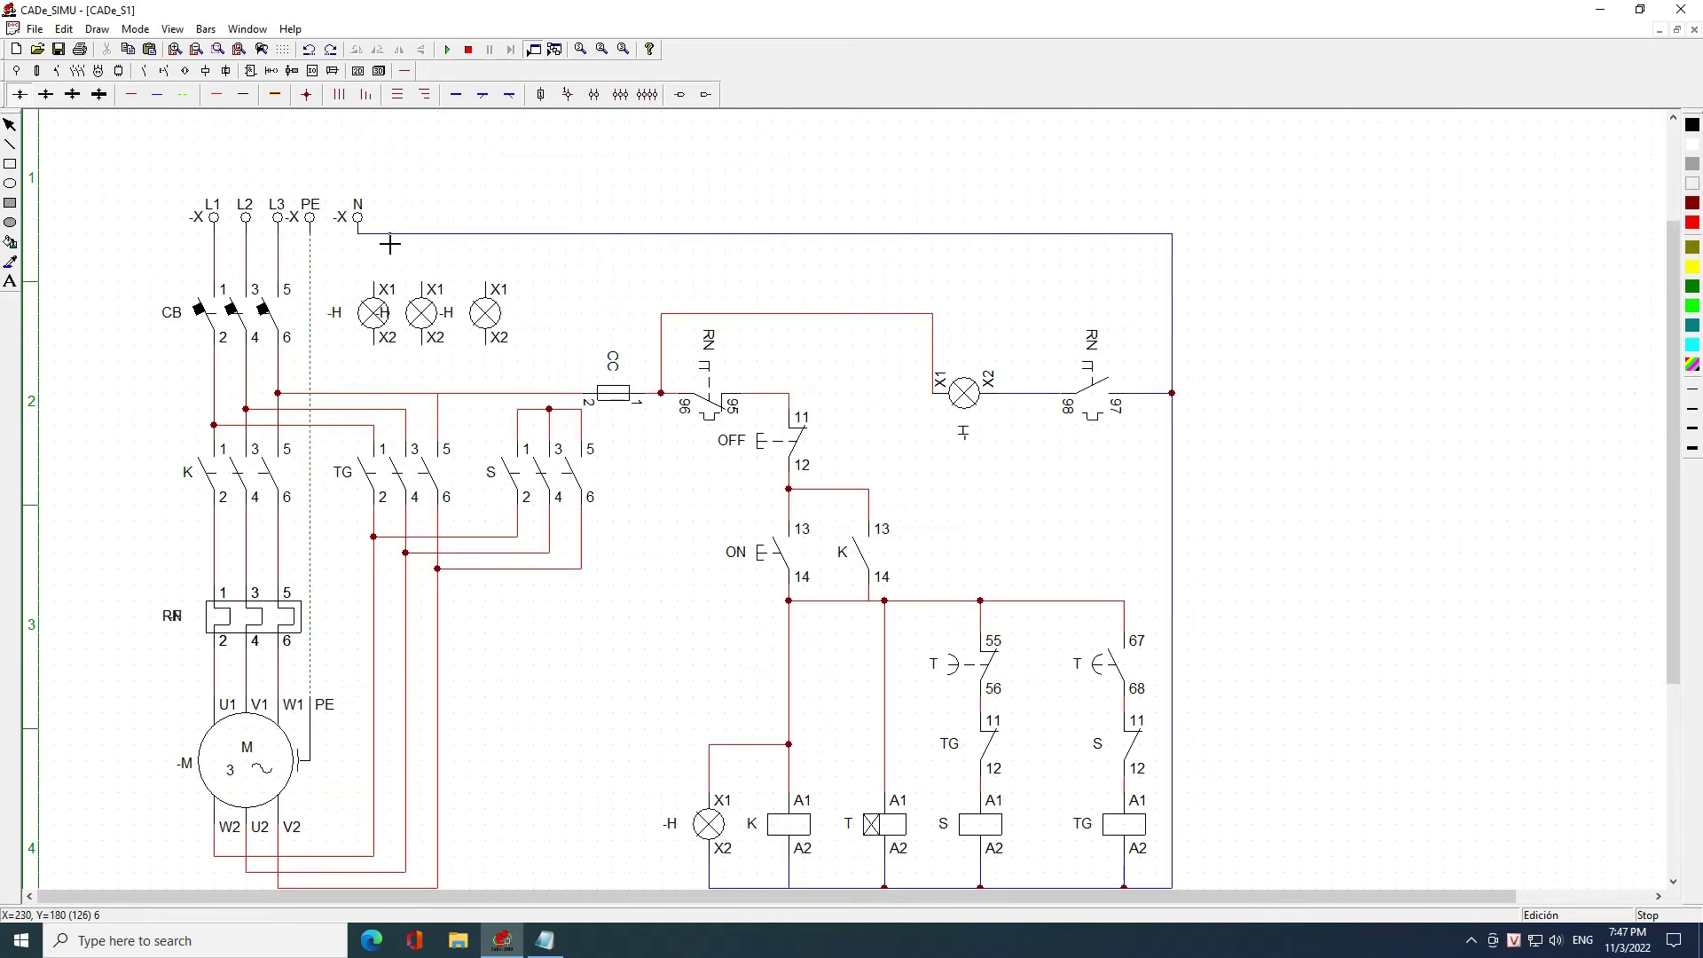
pyautogui.click(374, 284)
pyautogui.click(437, 233)
pyautogui.click(421, 236)
pyautogui.click(485, 234)
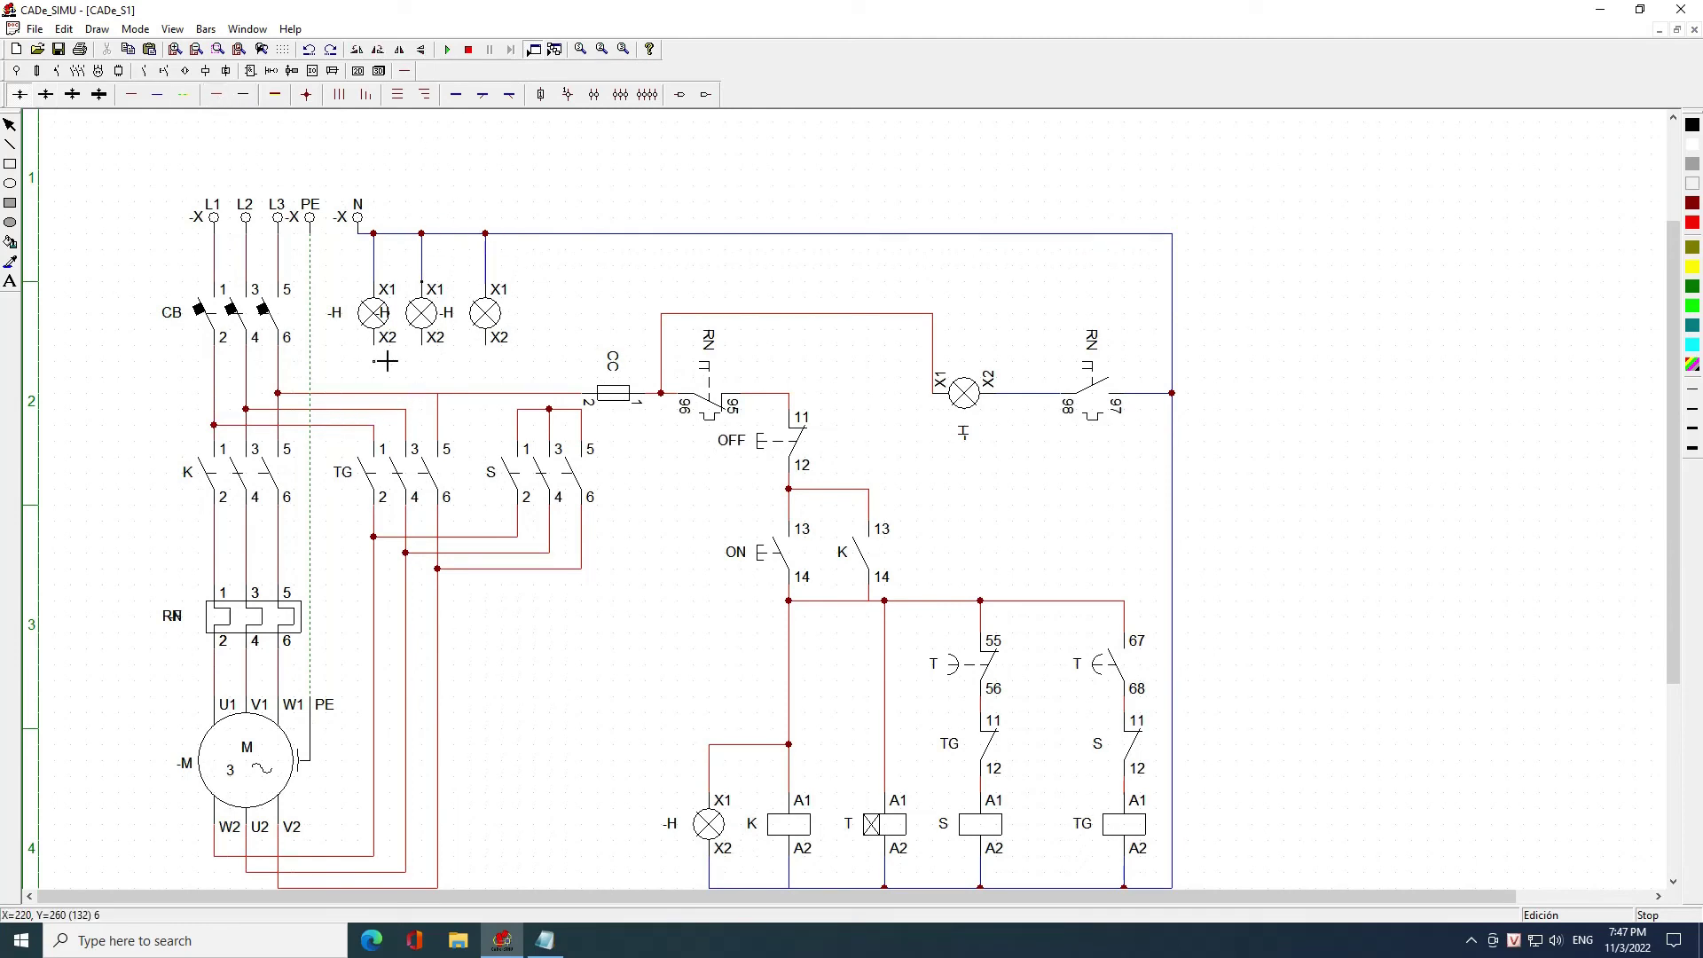
# Run each top lamp's X2 wire down to the phase lines, joining them with junction dots
pyautogui.click(374, 392)
pyautogui.click(421, 346)
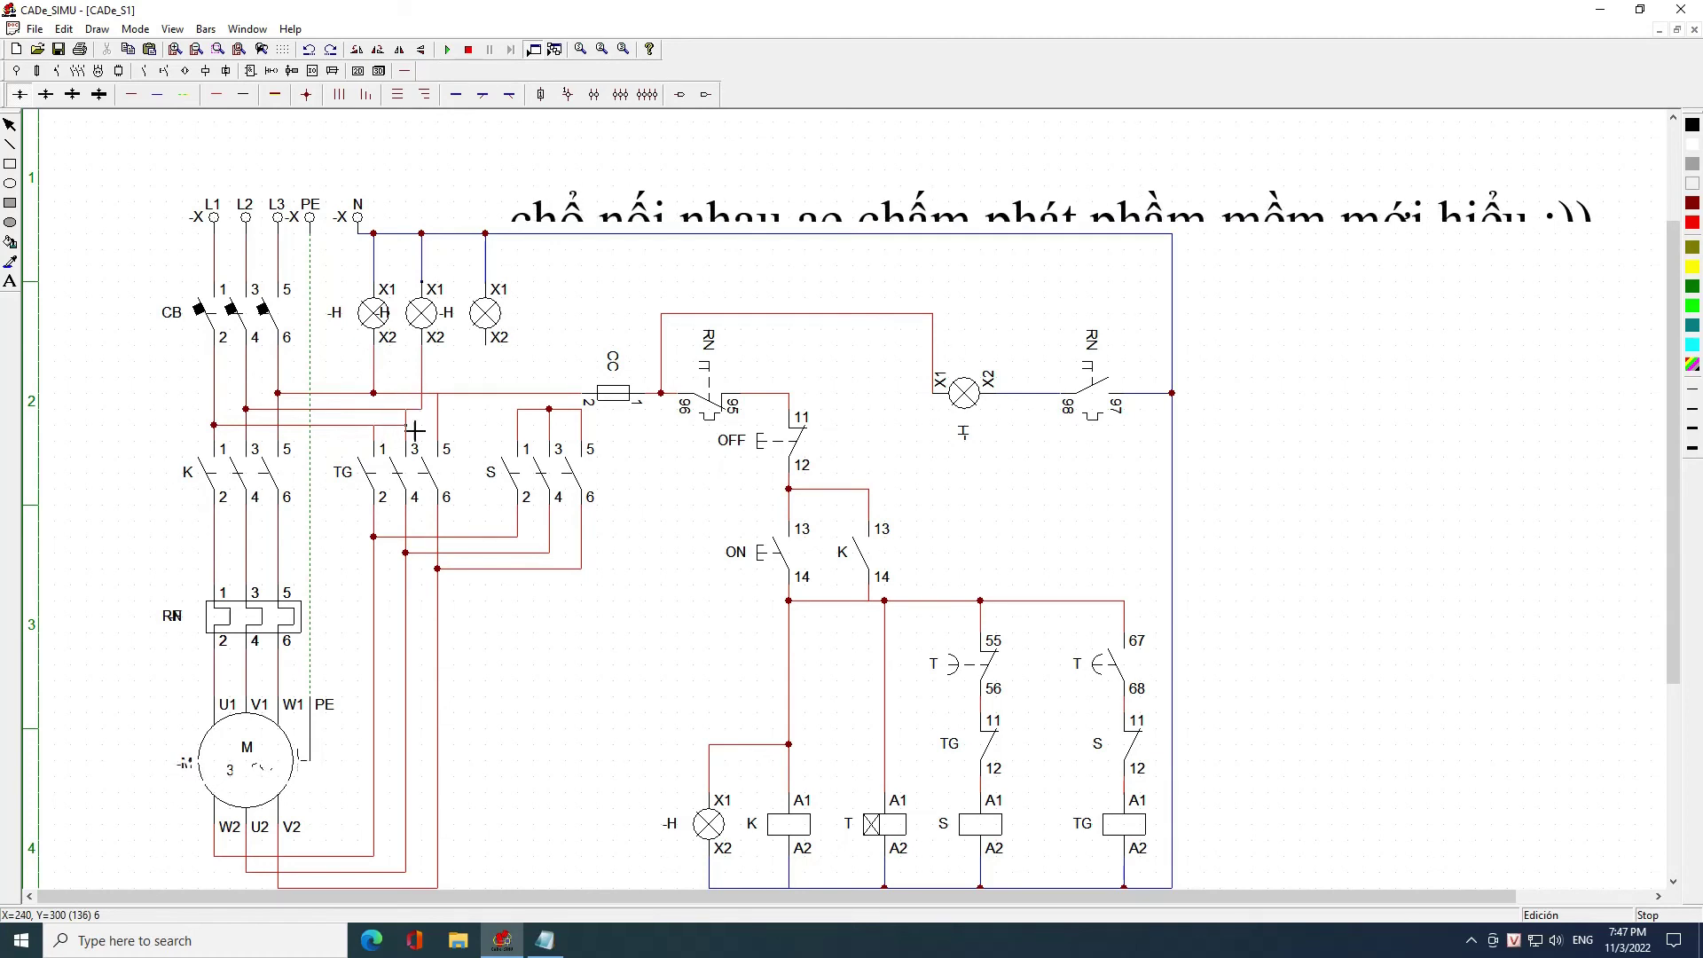
pyautogui.click(485, 346)
pyautogui.click(485, 425)
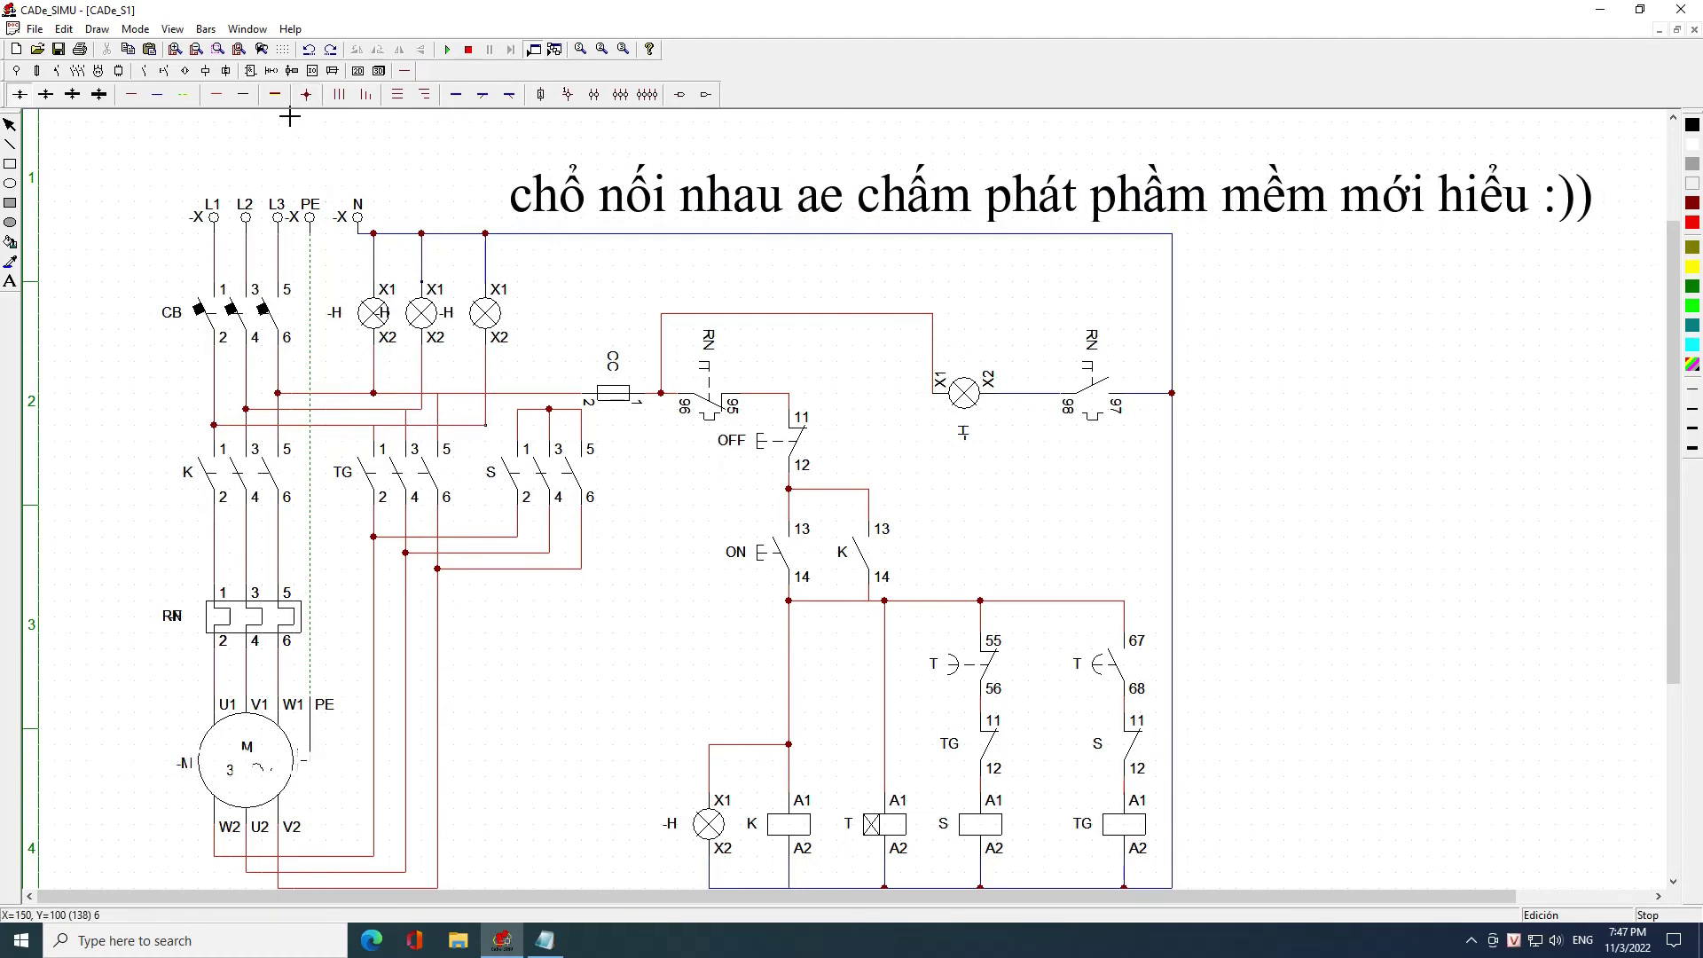
pyautogui.click(405, 409)
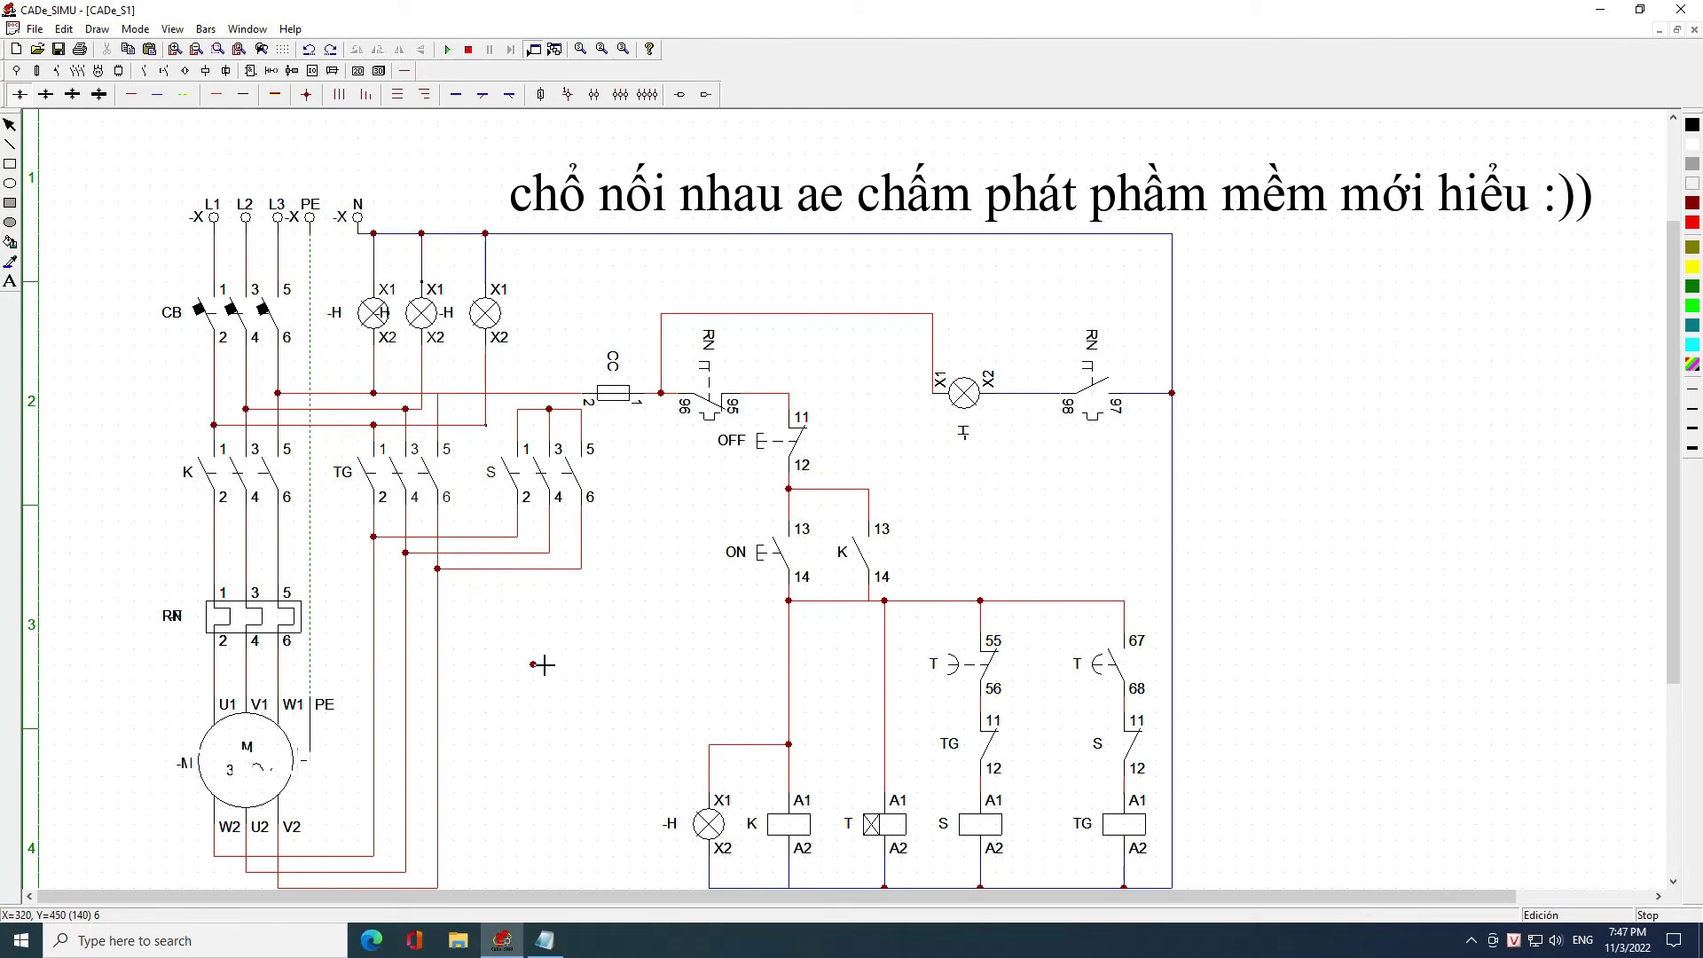
pyautogui.click(437, 392)
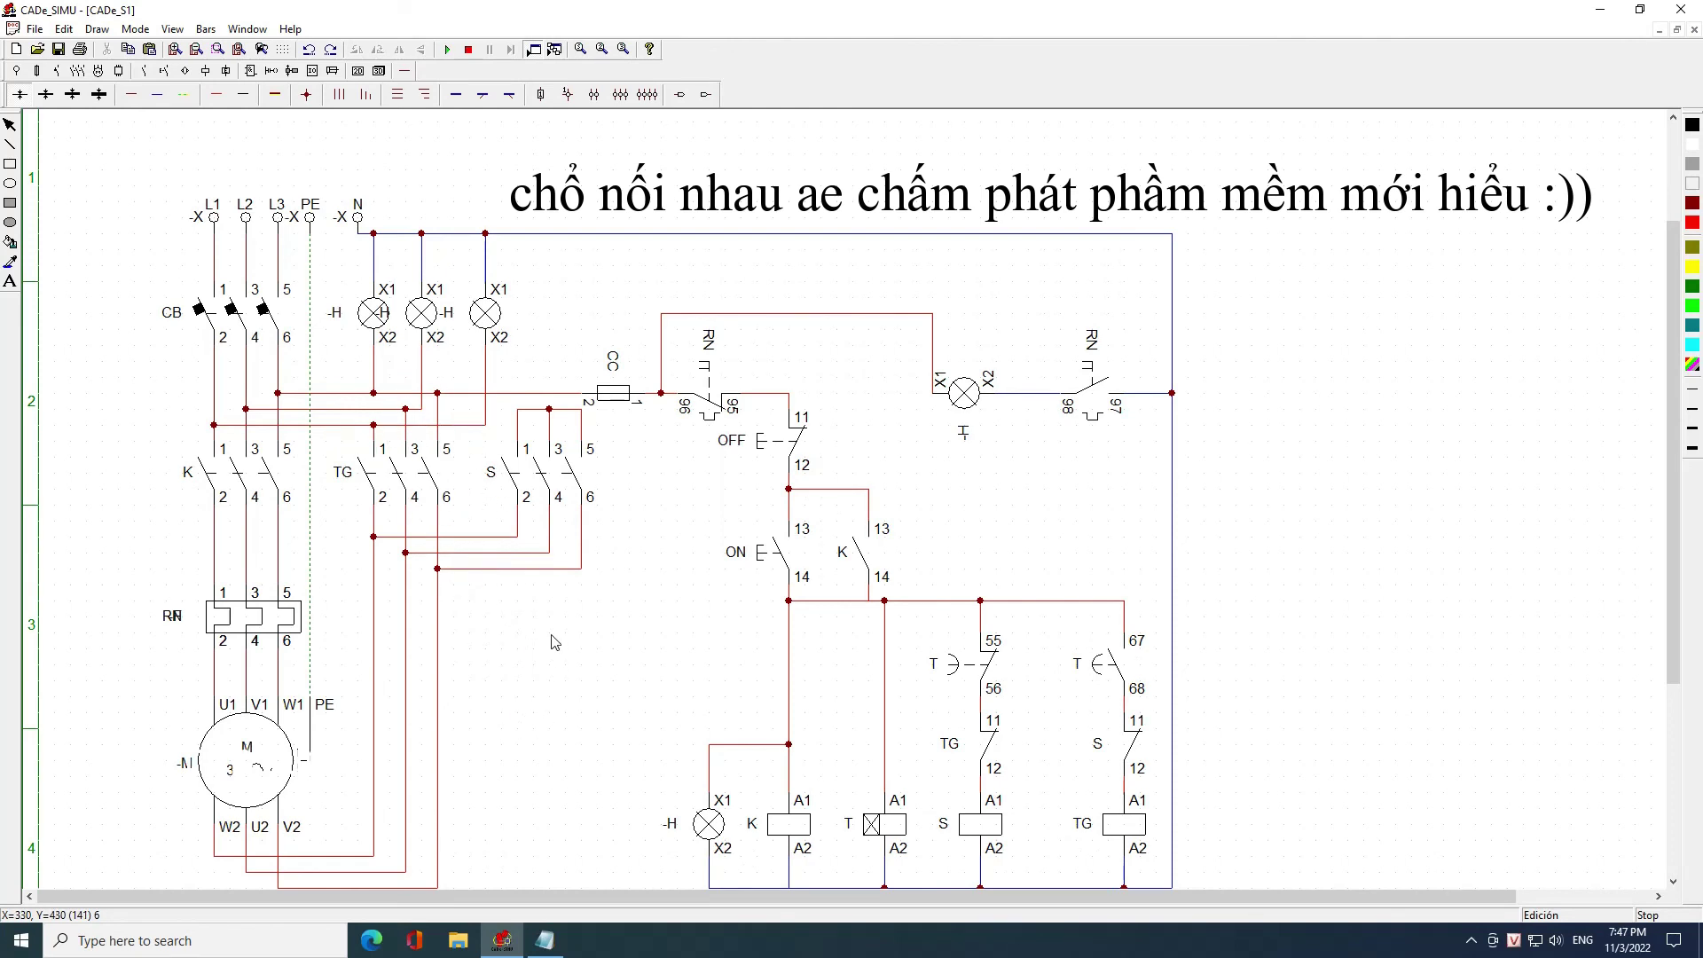
# Set the three top indicator lamps to Green, Yellow and Red
pyautogui.doubleClick(483, 315)
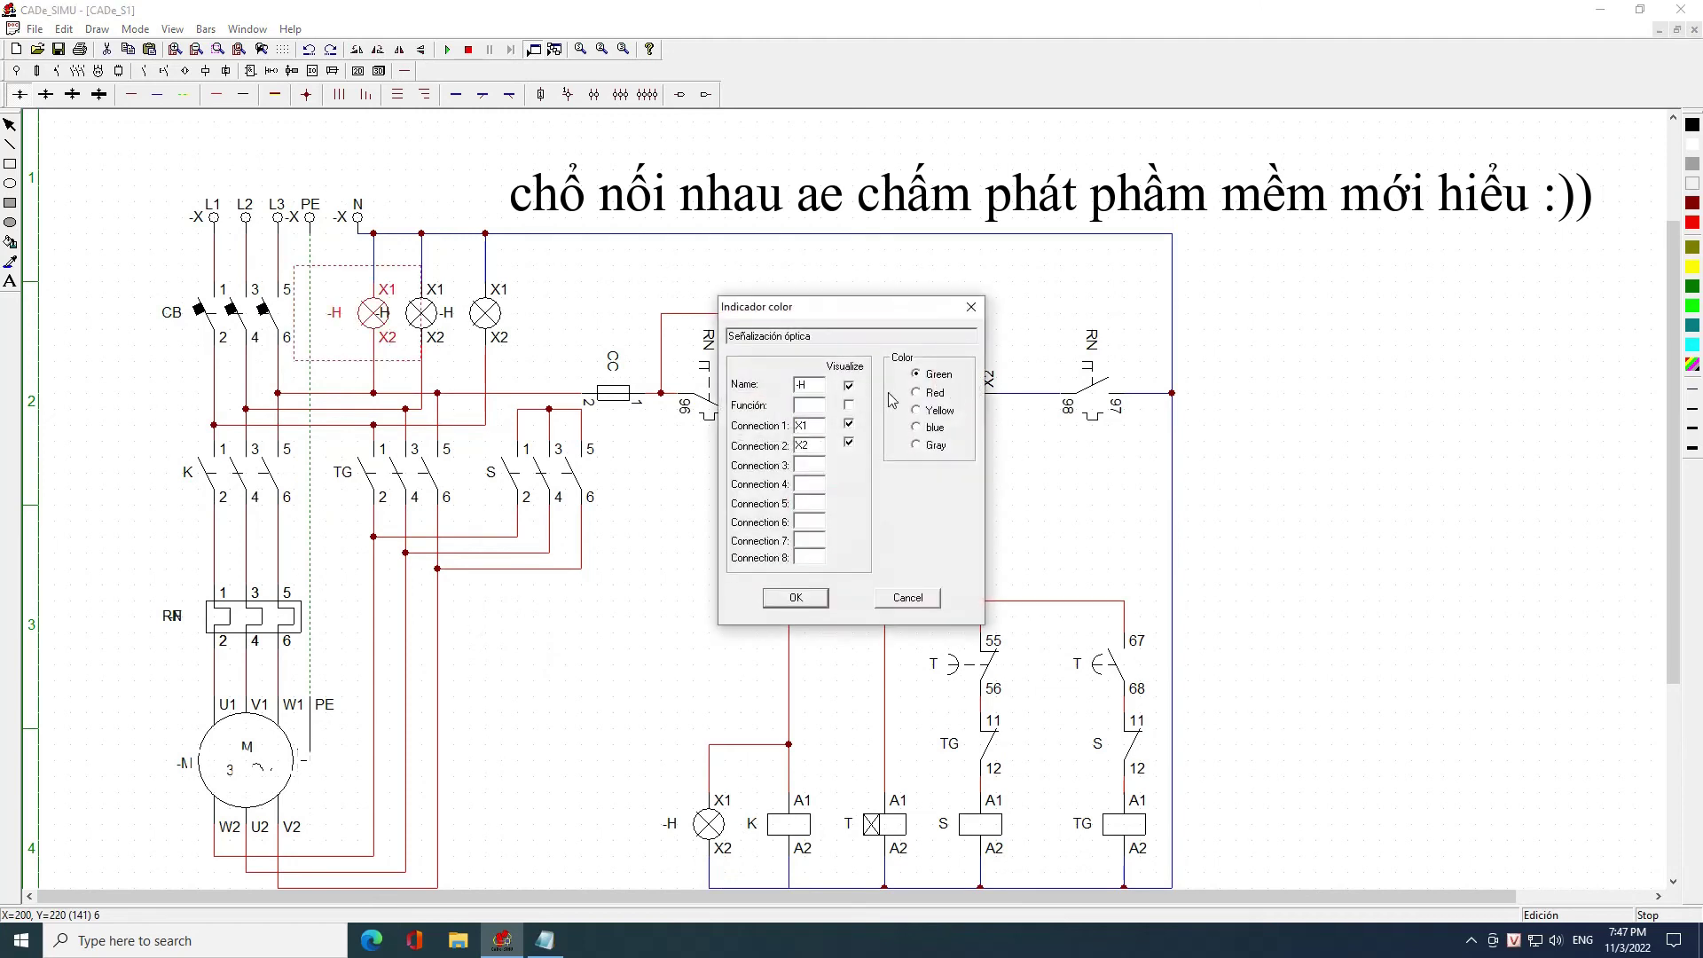
pyautogui.click(809, 596)
pyautogui.doubleClick(415, 321)
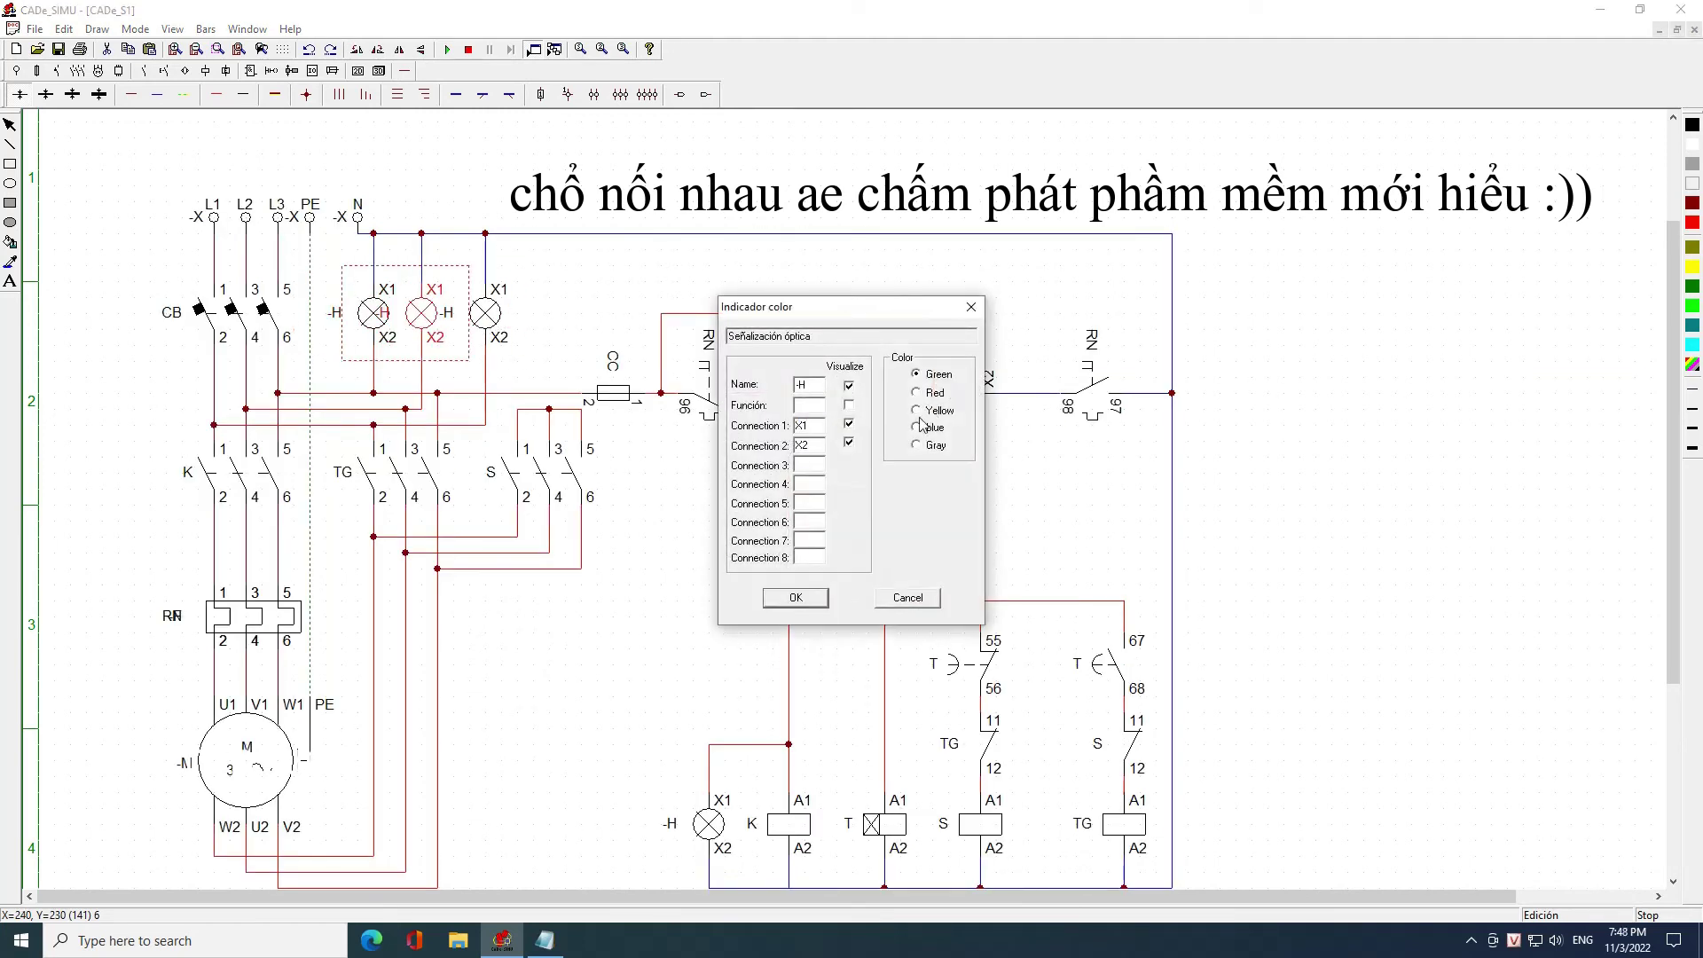
pyautogui.click(807, 596)
pyautogui.doubleClick(499, 319)
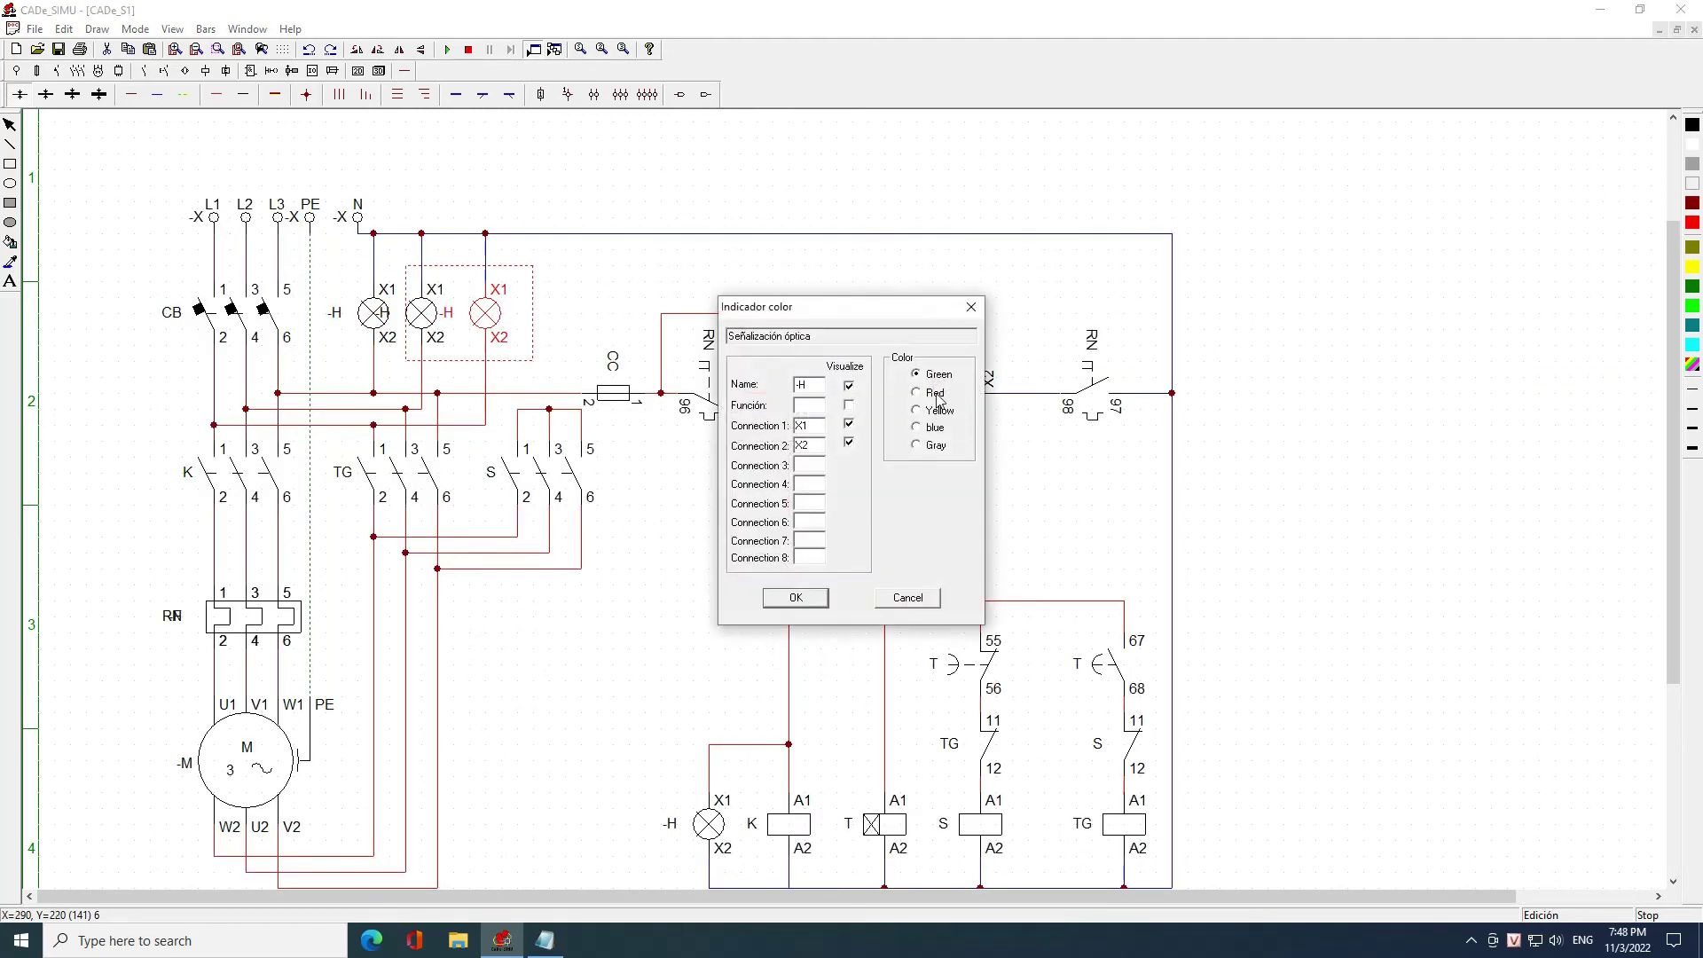
pyautogui.click(823, 605)
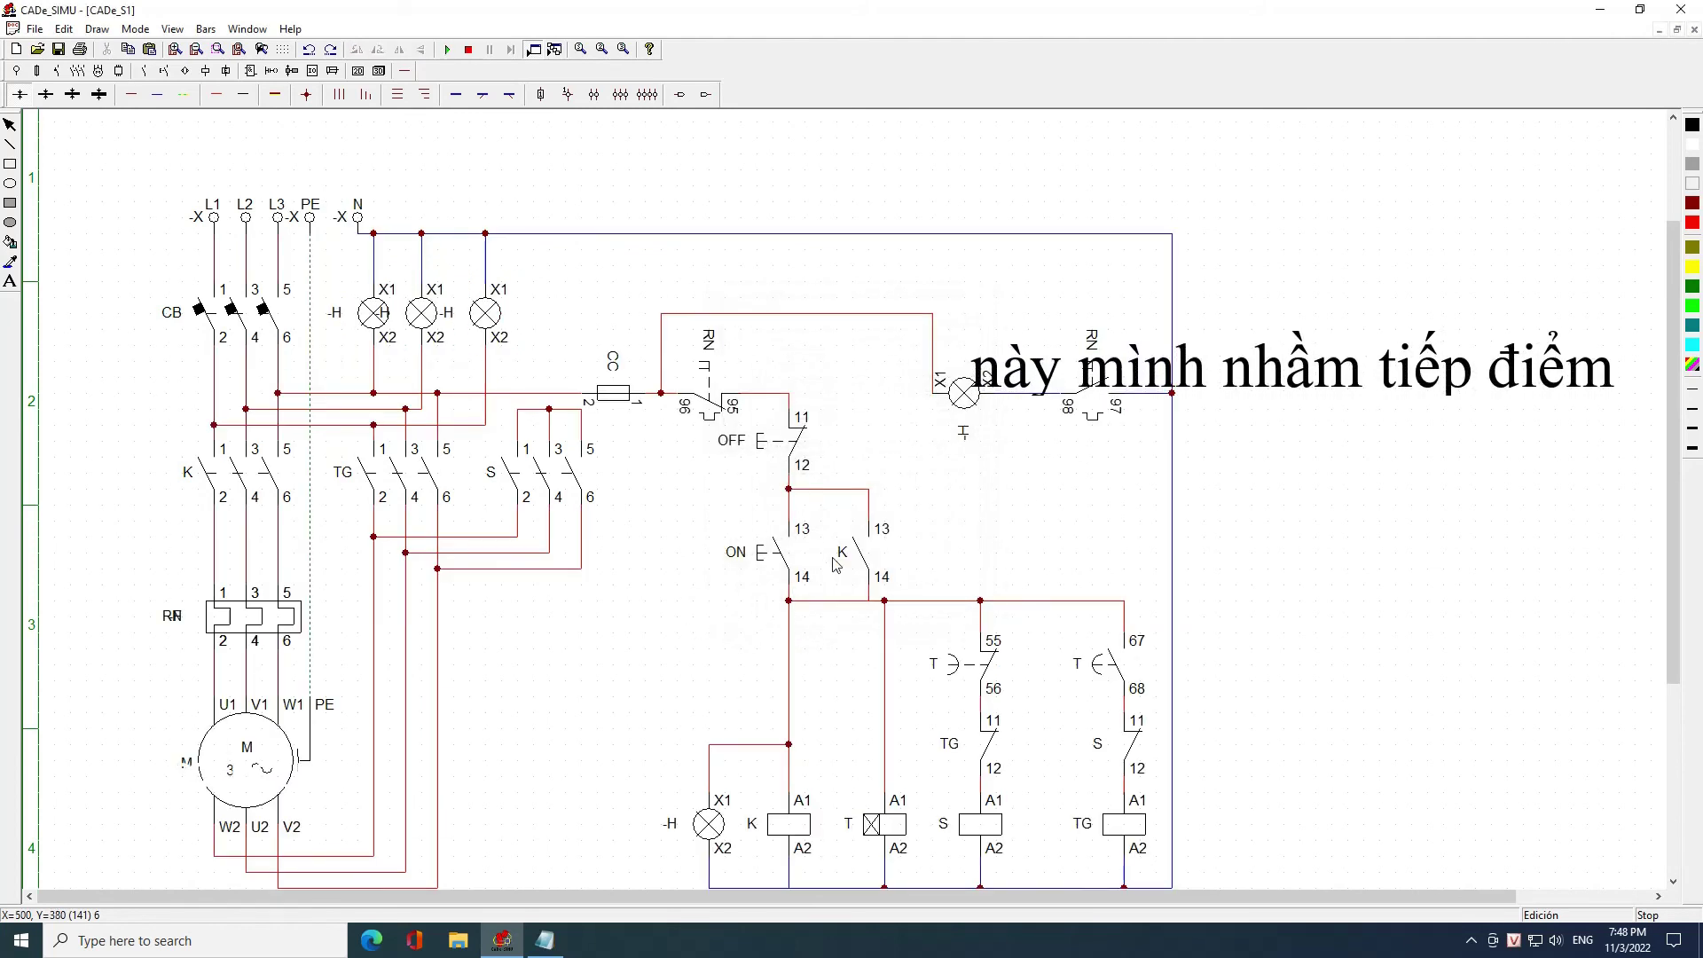
pyautogui.scroll(-1, 835, 564)
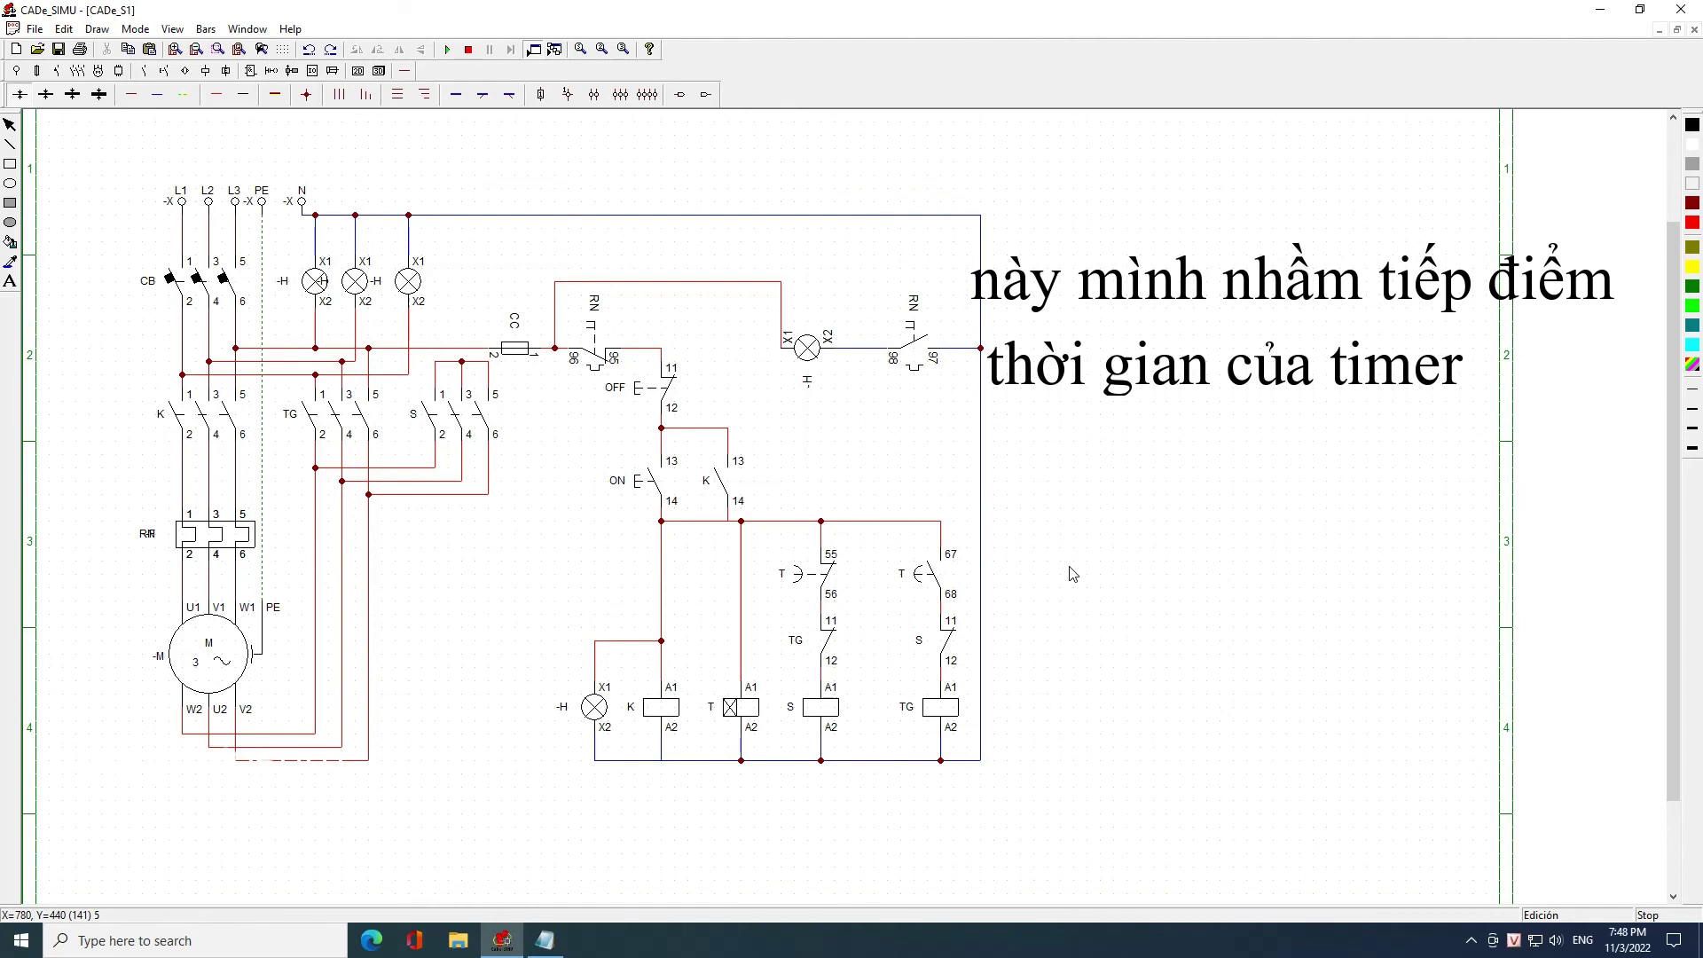
# Simulate the starter with ON pressed, checking K, T, S energise, the green lamp lights and the motor spins
pyautogui.click(448, 50)
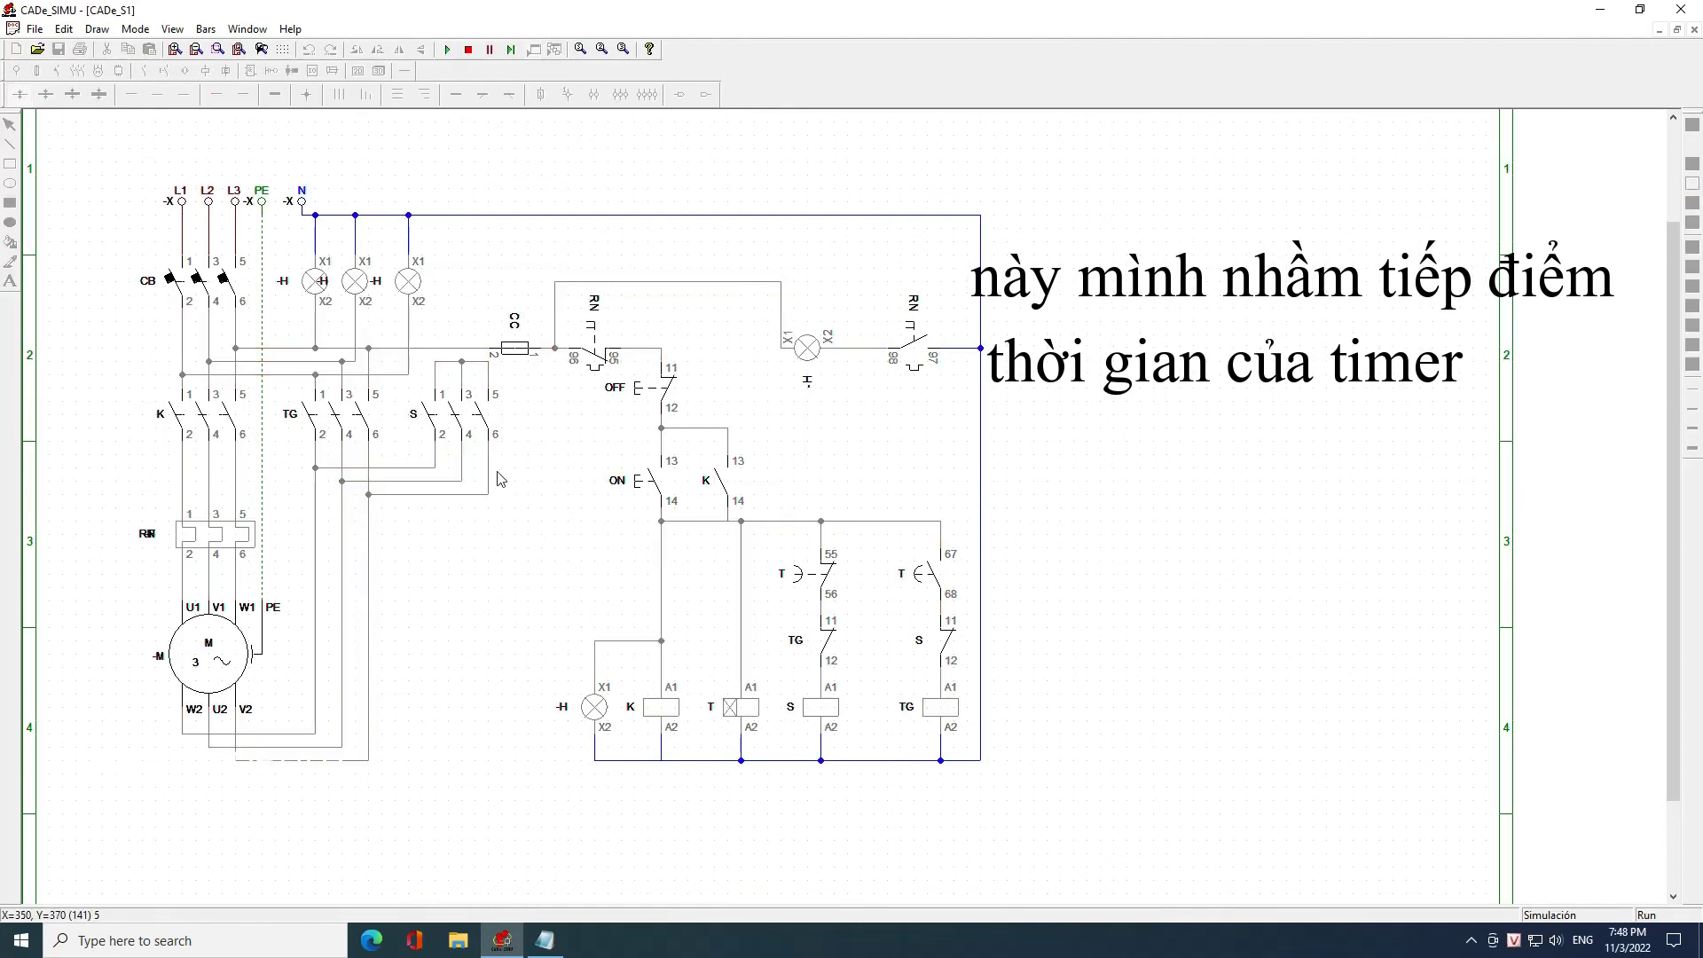
pyautogui.scroll(1, 500, 479)
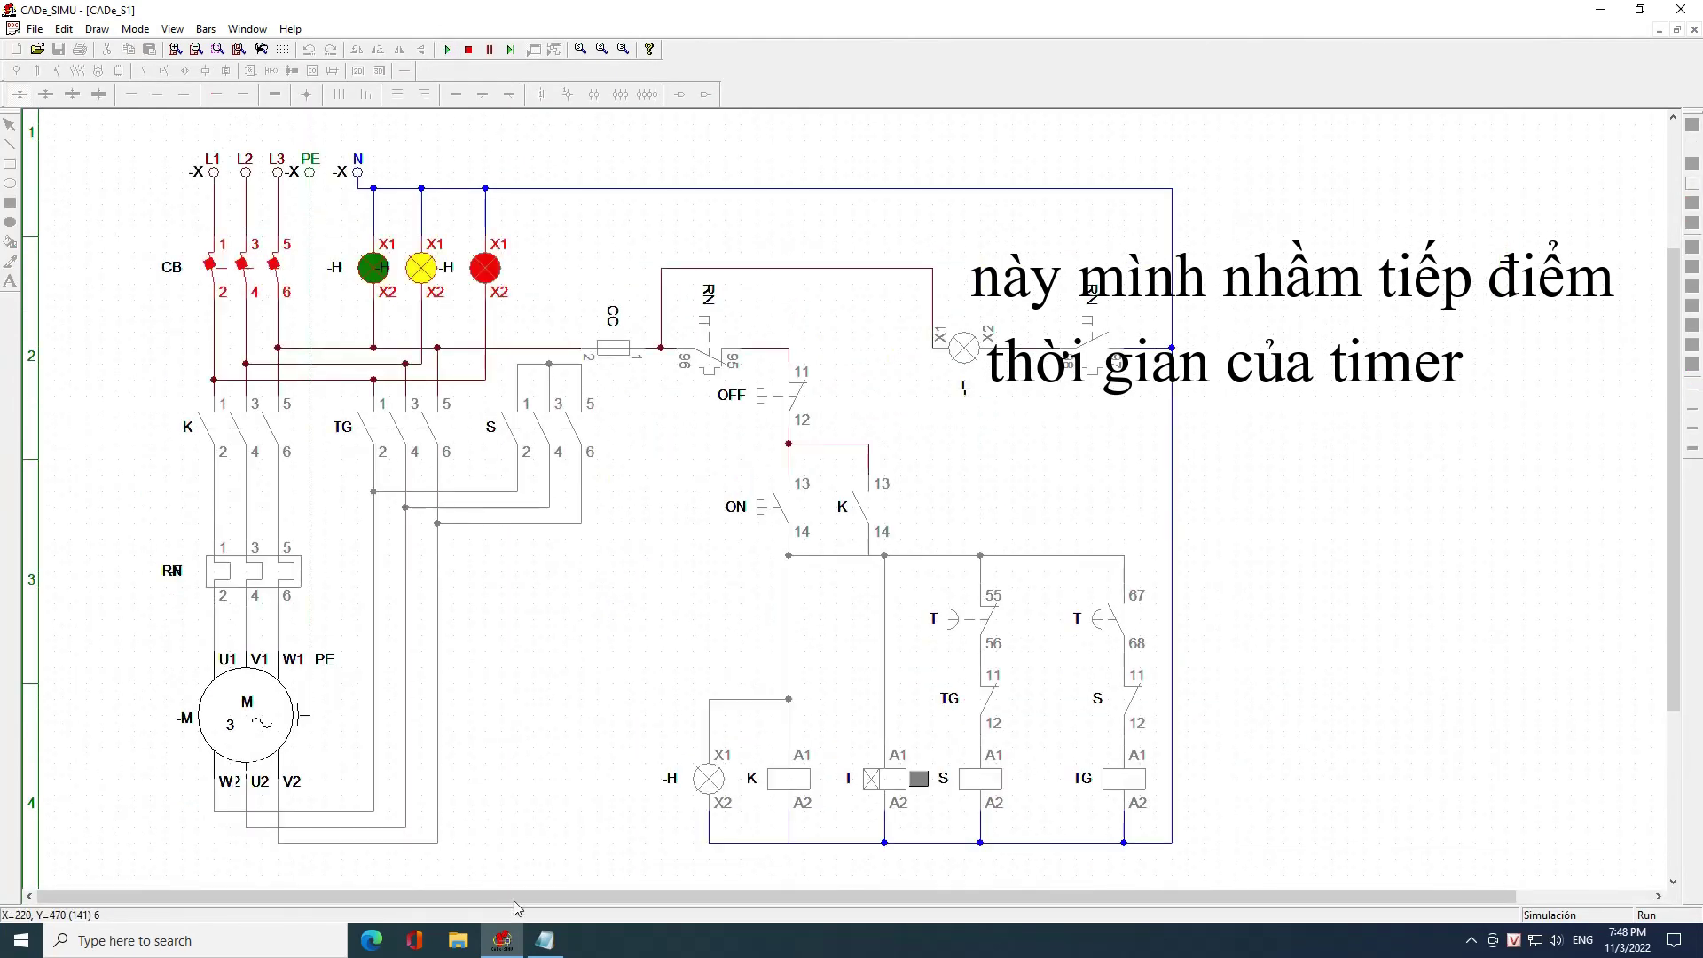
pyautogui.click(774, 510)
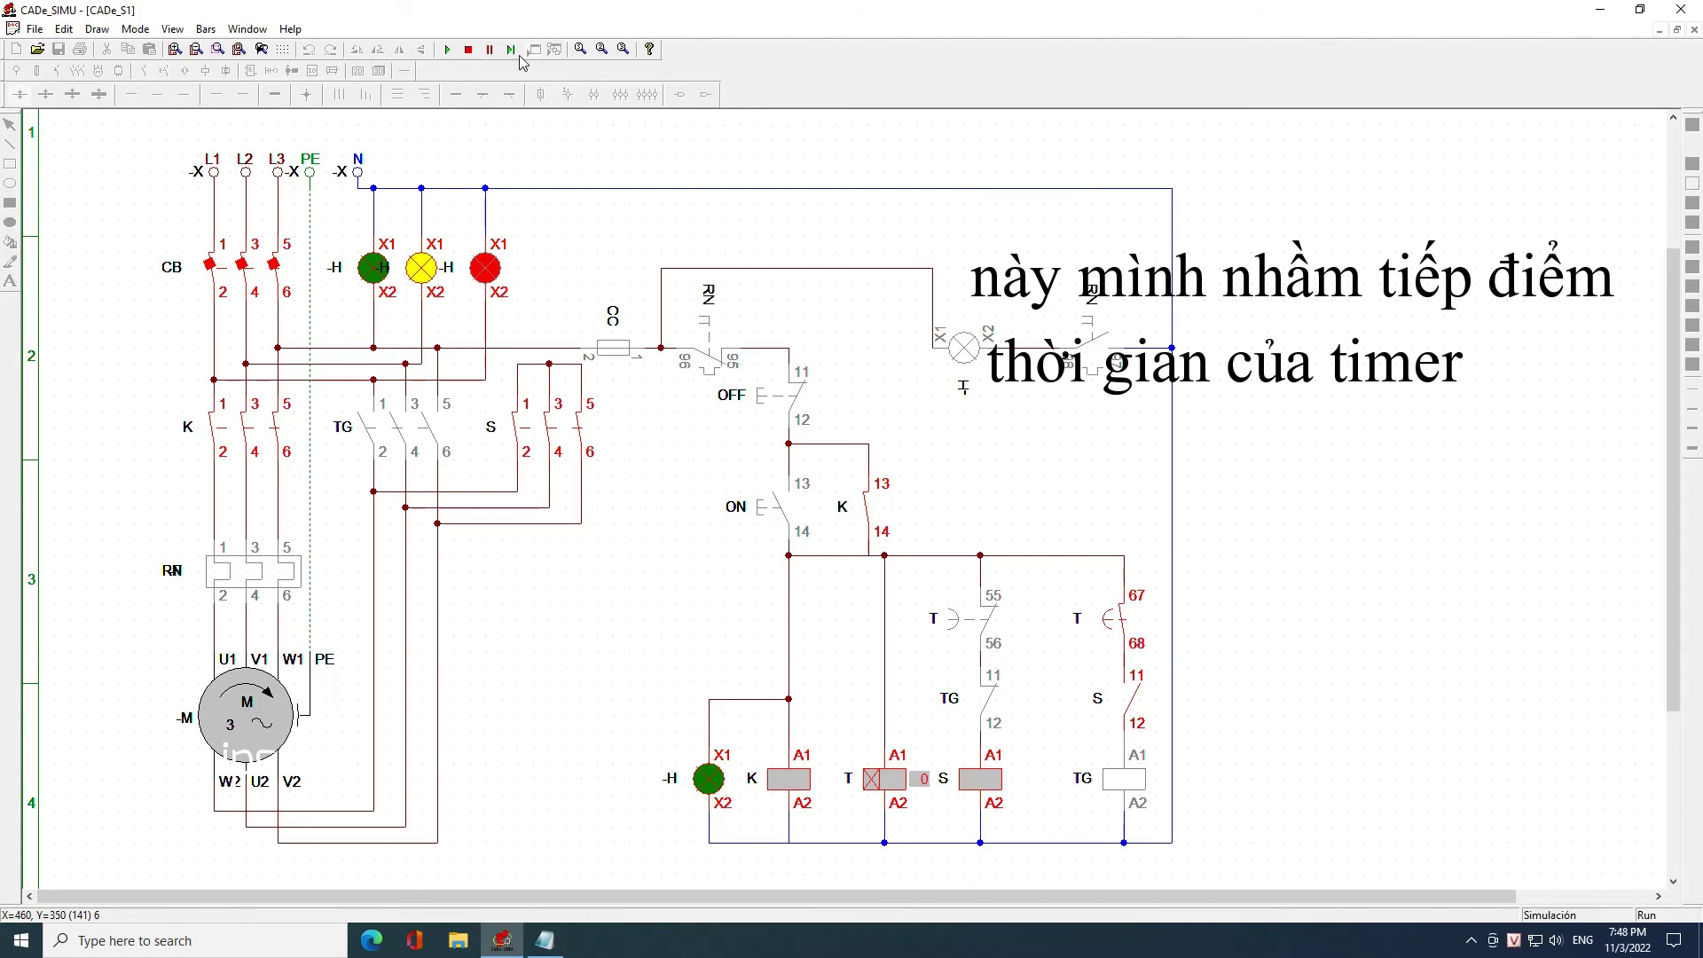
pyautogui.click(469, 51)
# Swap the T 55-56 contact for a timed NC contact named T, then restart the simulation
pyautogui.click(992, 637)
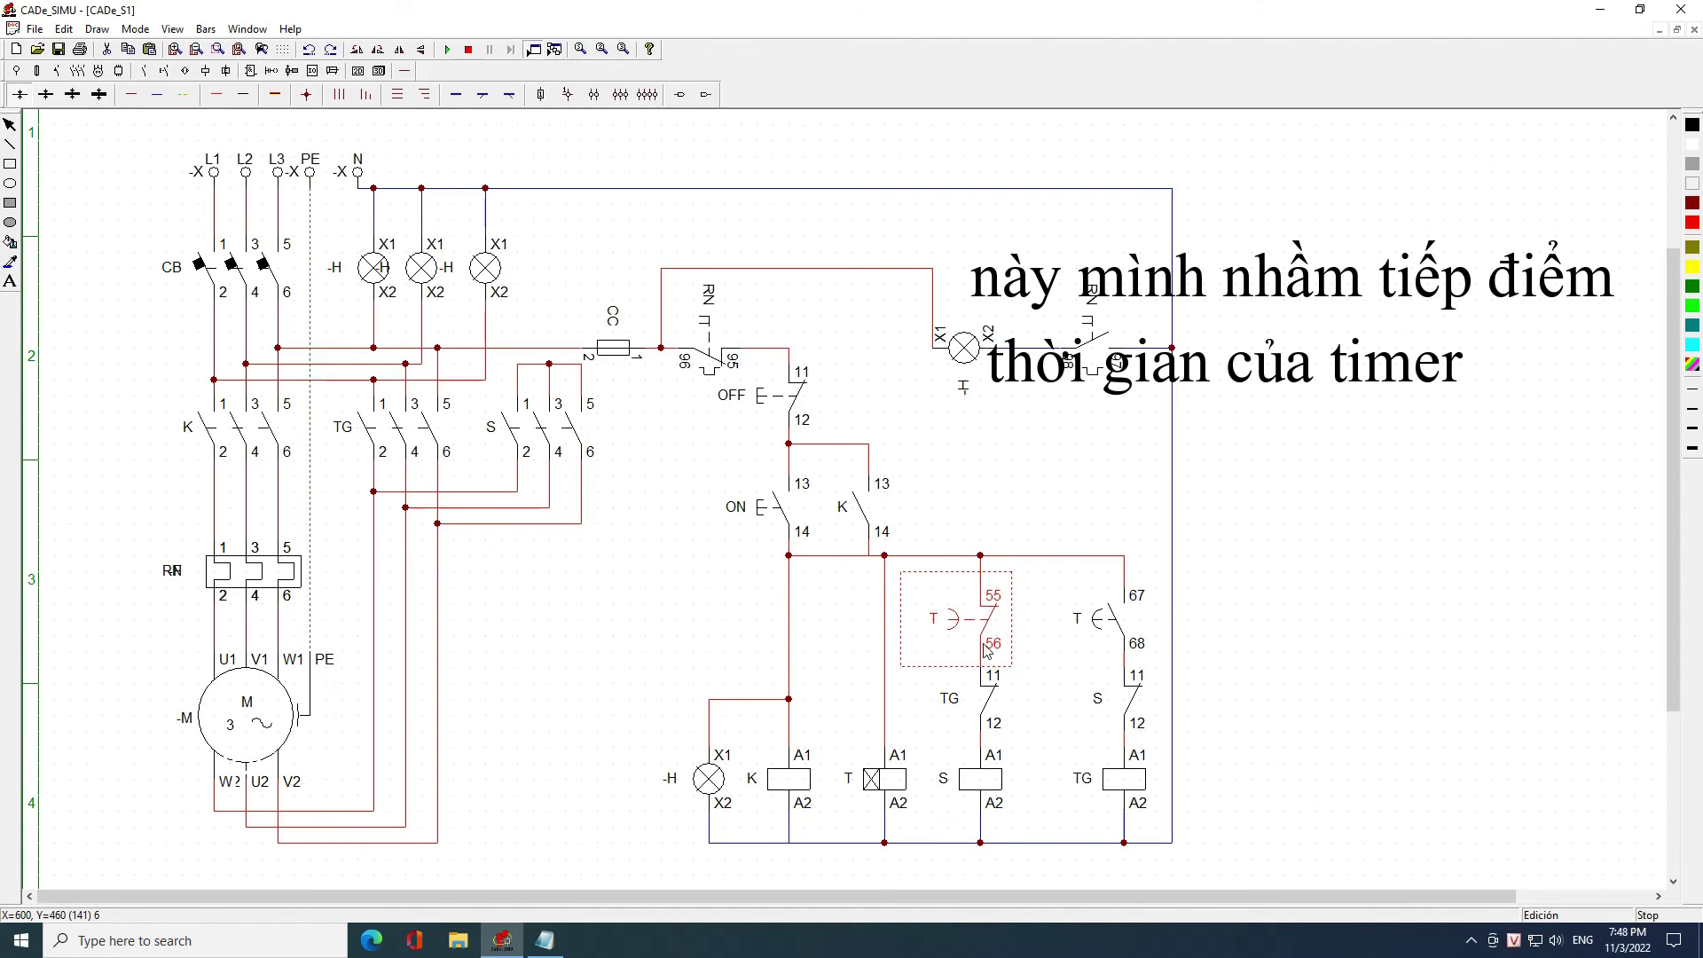
pyautogui.press('Delete')
pyautogui.click(164, 71)
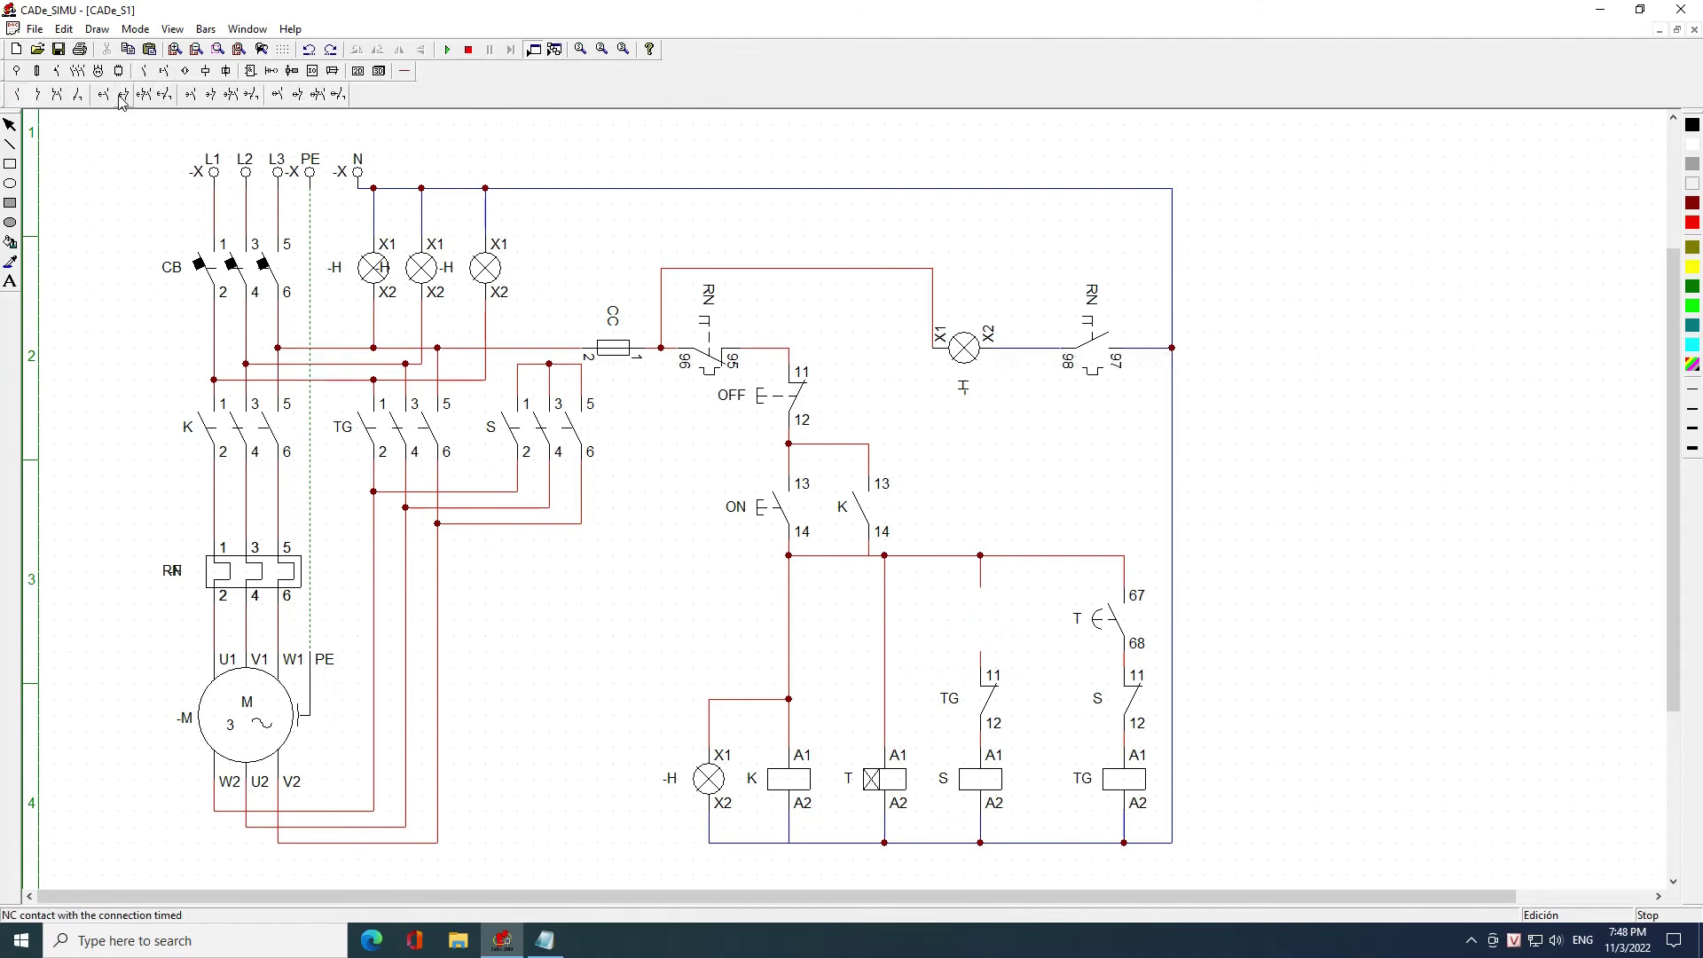
pyautogui.click(122, 95)
pyautogui.click(992, 594)
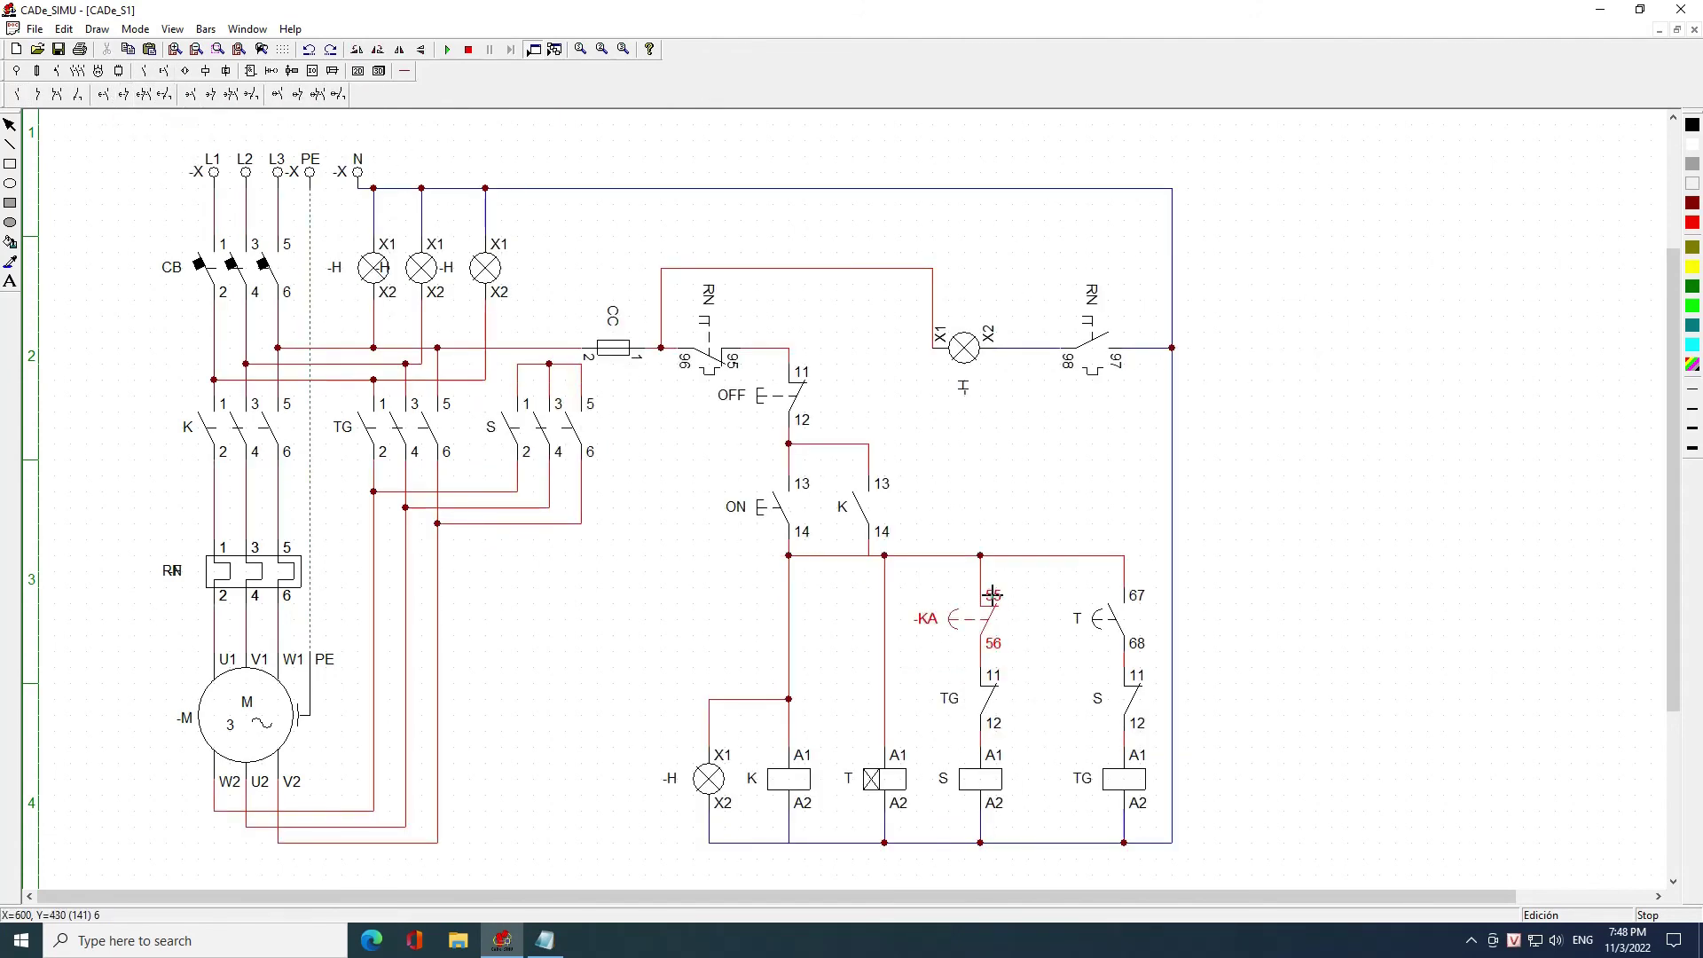
pyautogui.doubleClick(992, 603)
pyautogui.write('T')
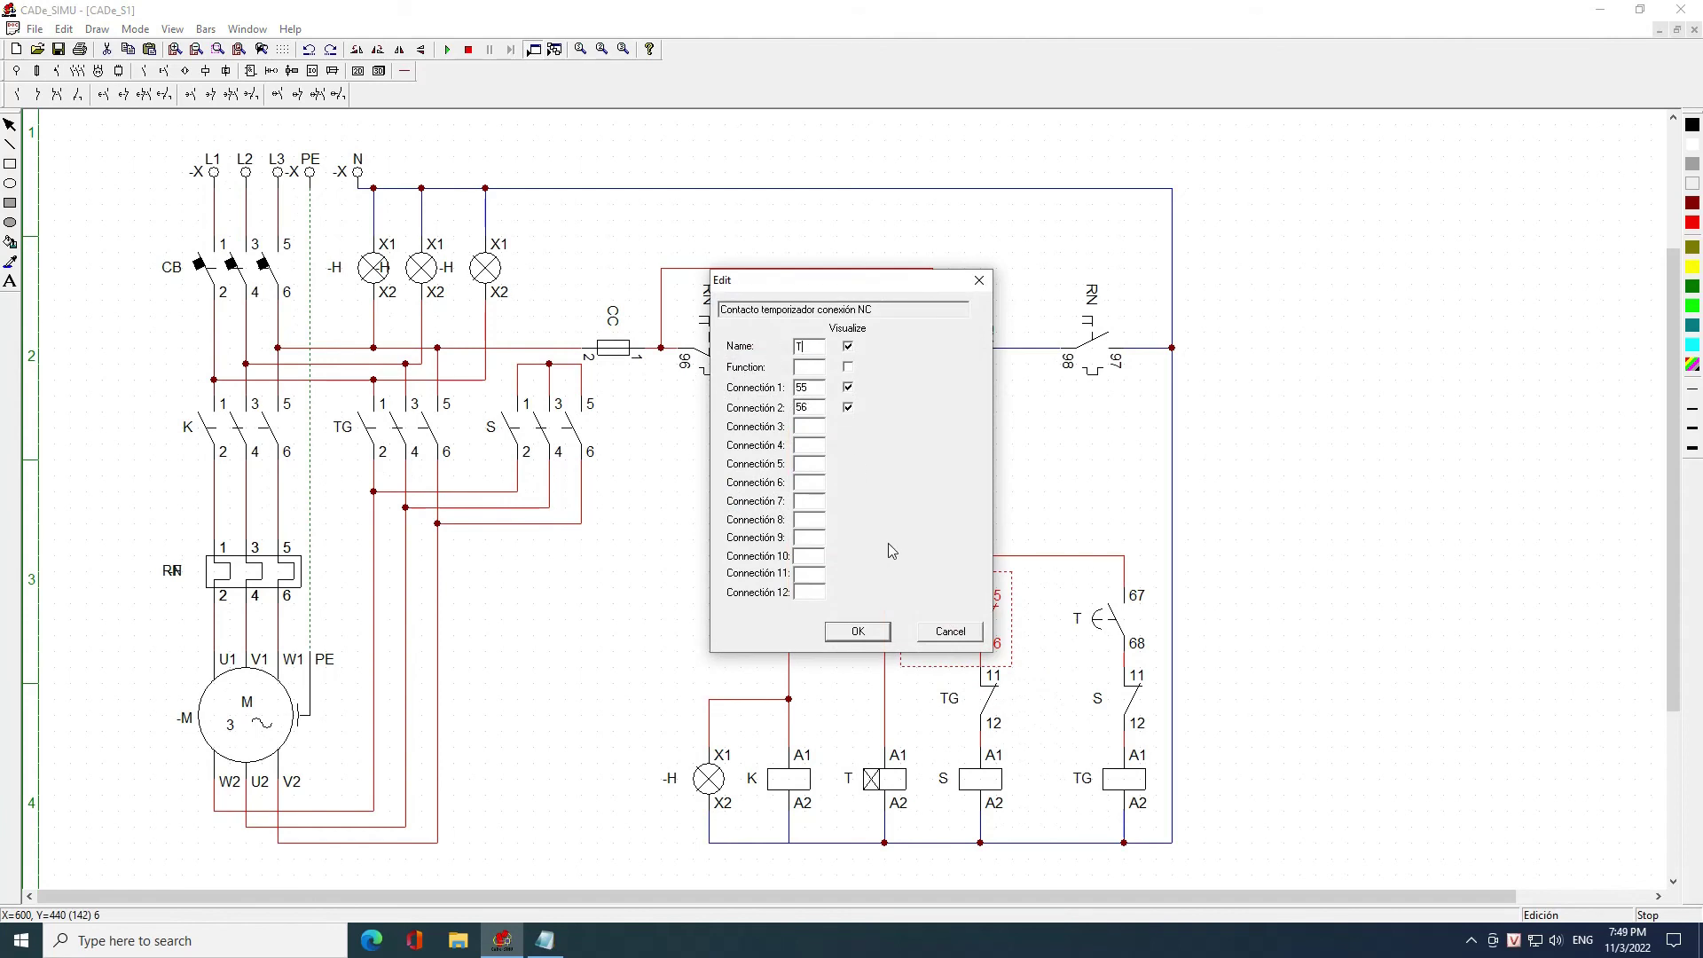
pyautogui.click(883, 632)
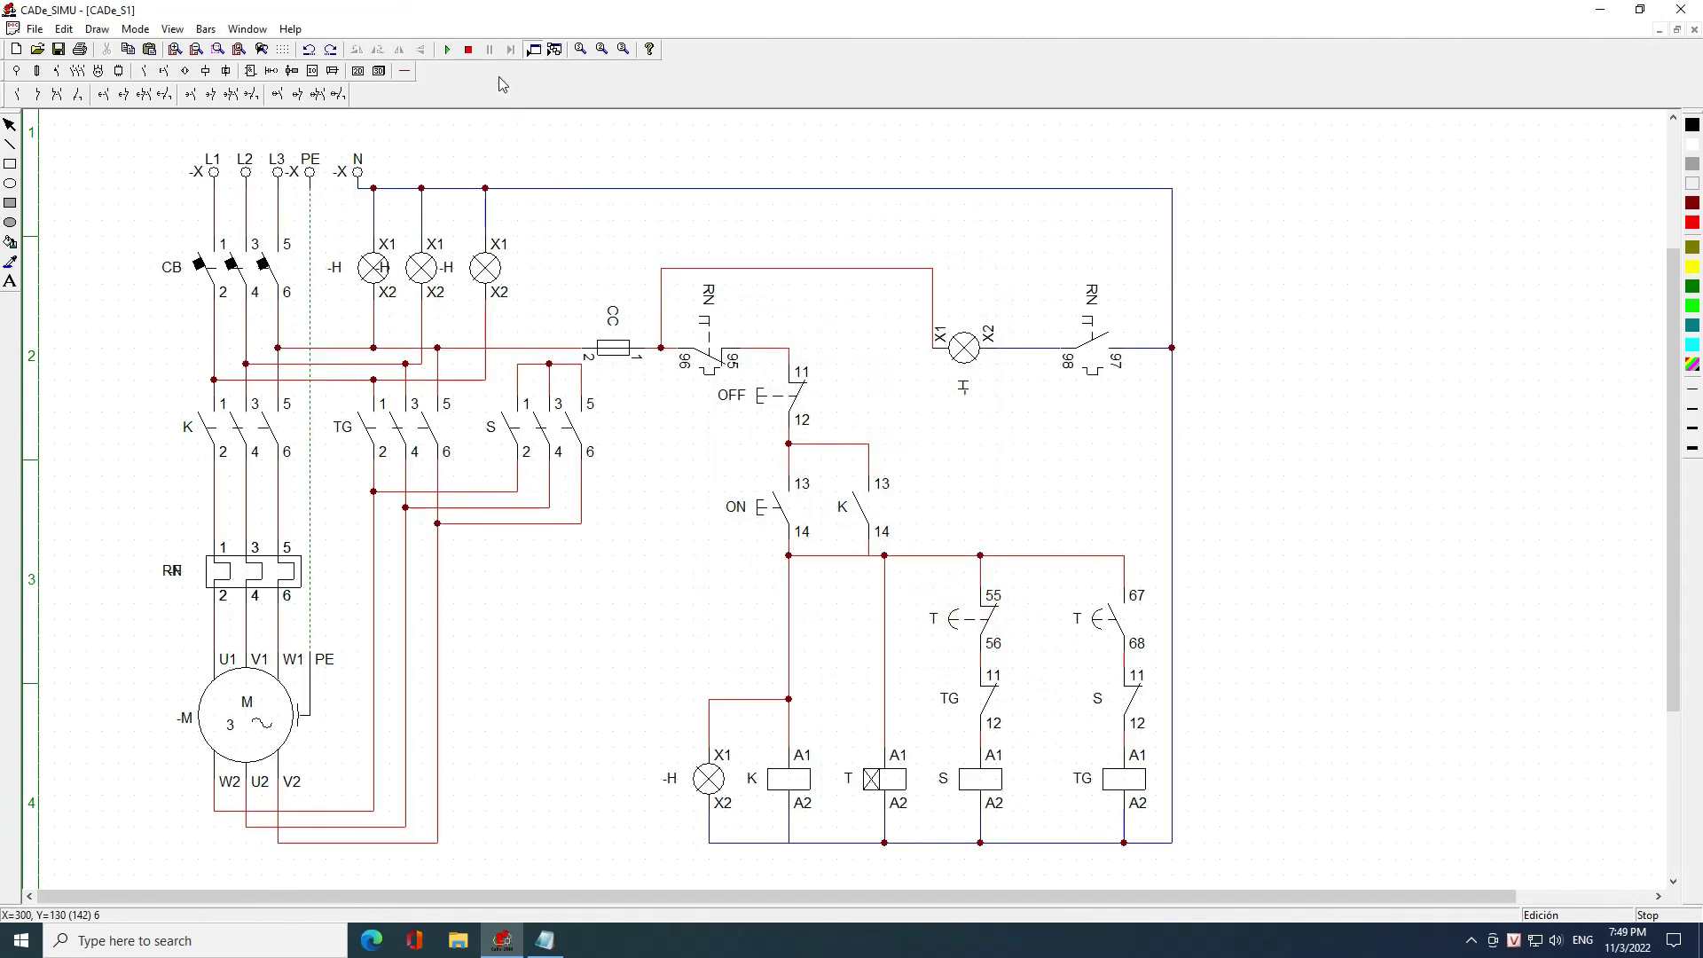
pyautogui.click(447, 49)
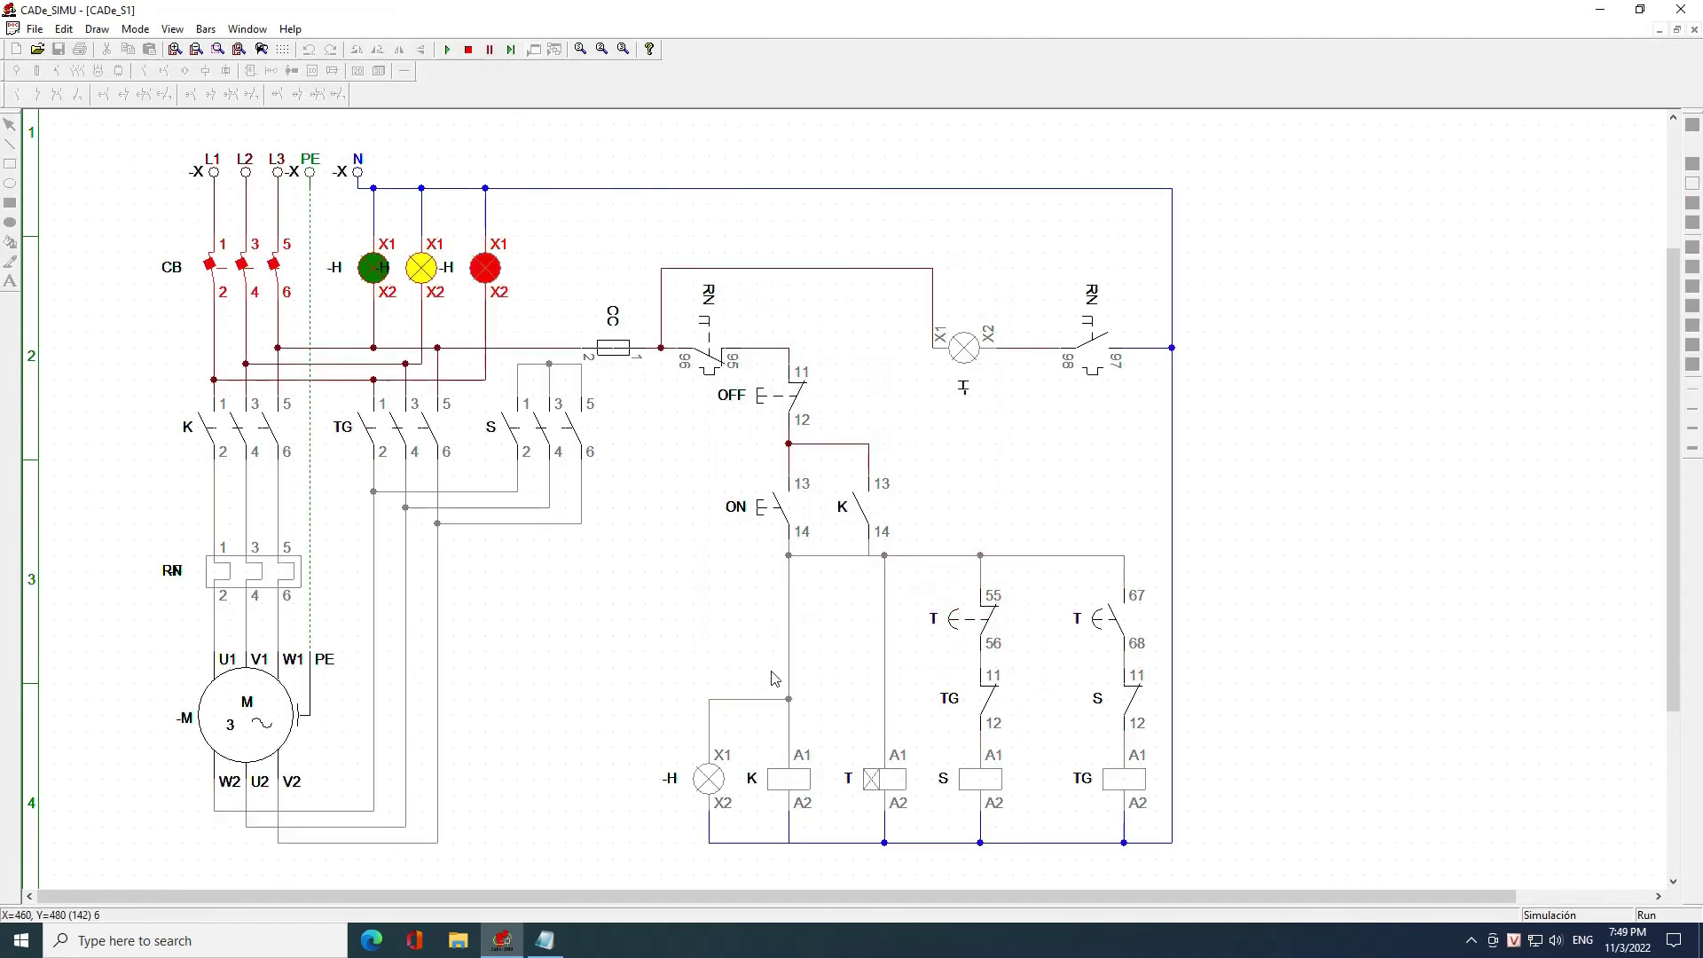
# Start the motor, trip overload relay RN to light the fault lamp, then restart it
pyautogui.click(778, 504)
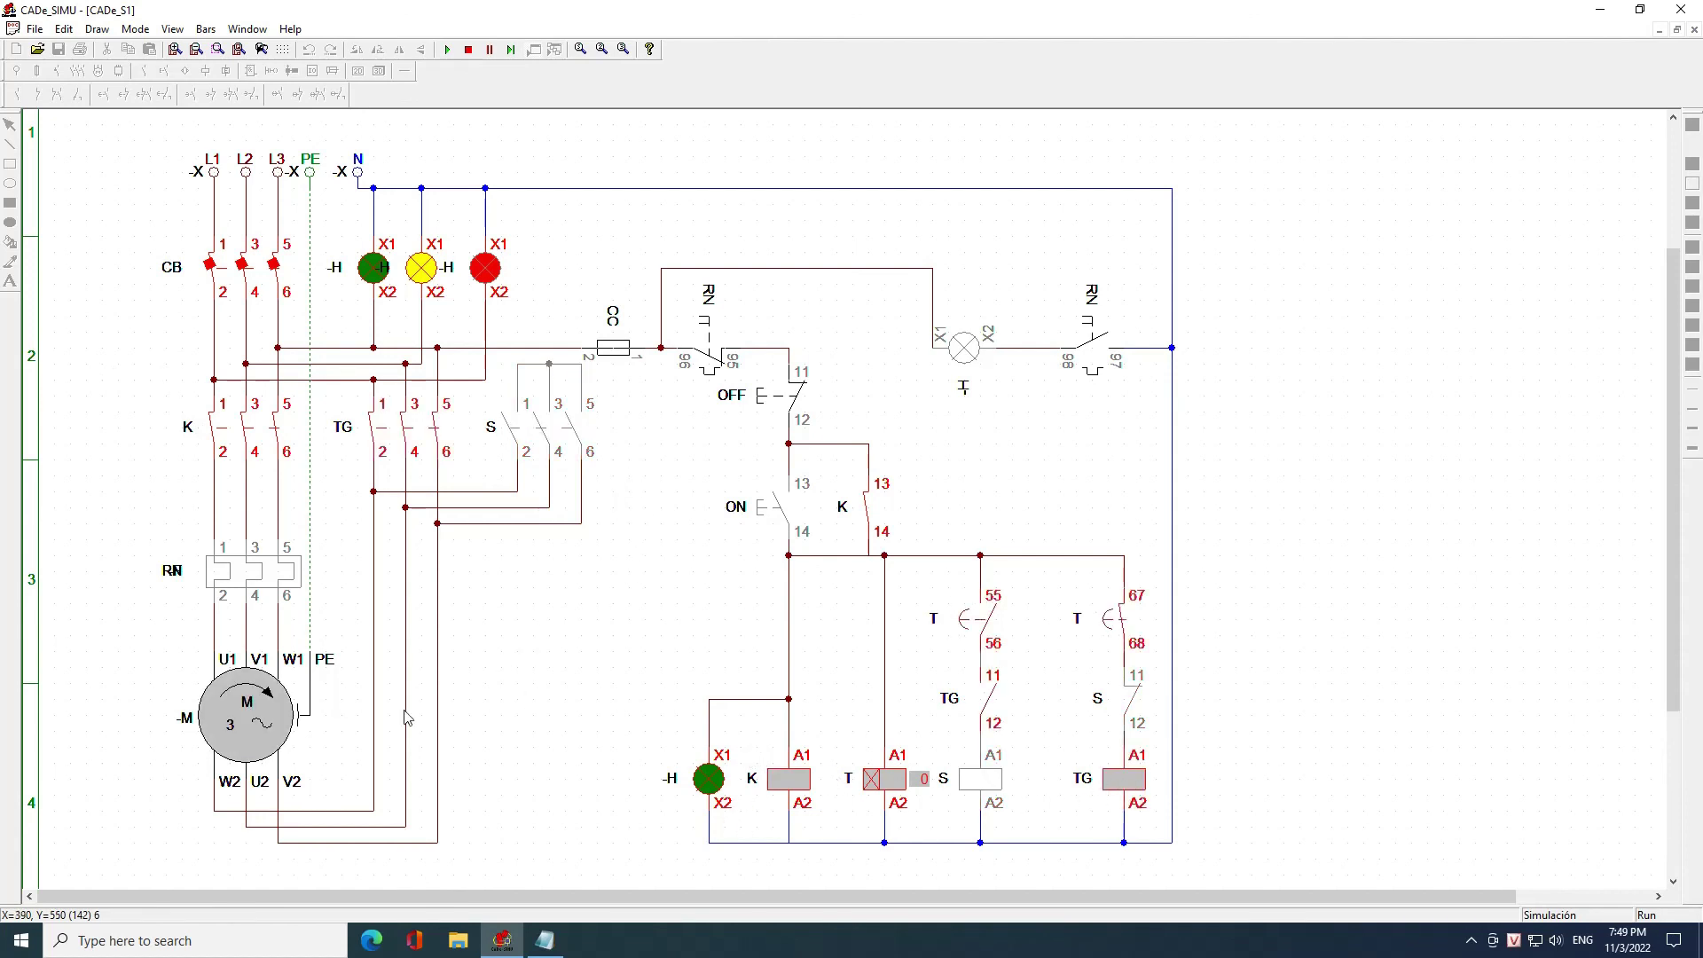
pyautogui.click(254, 571)
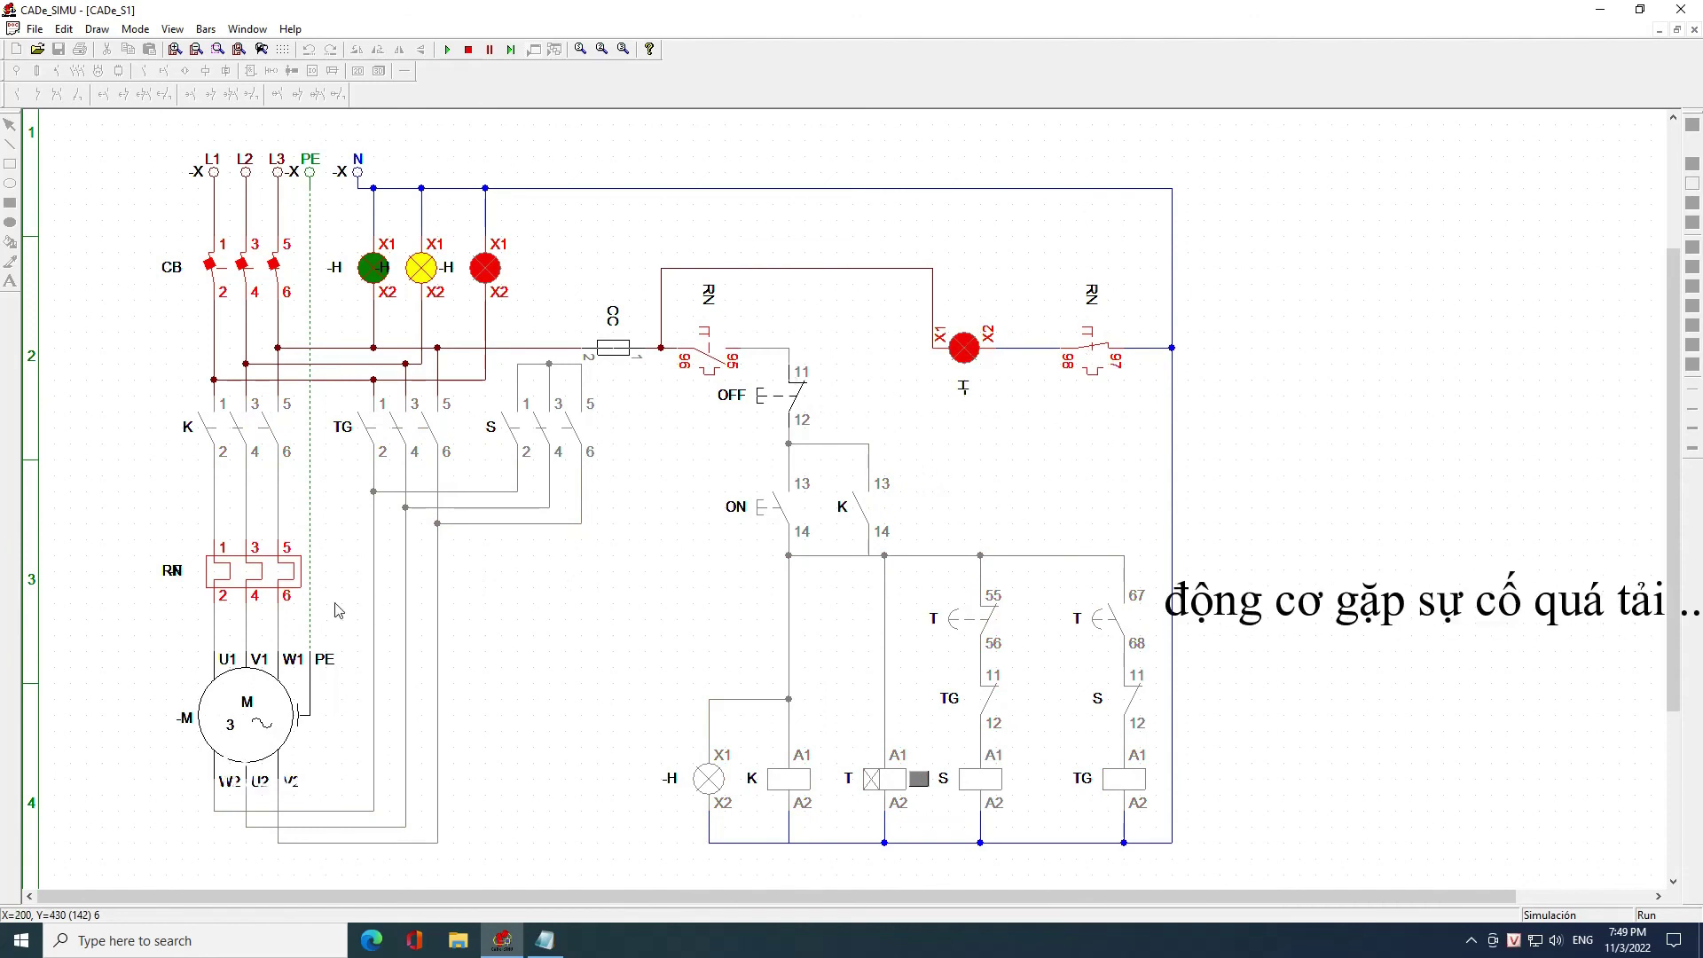
pyautogui.click(768, 507)
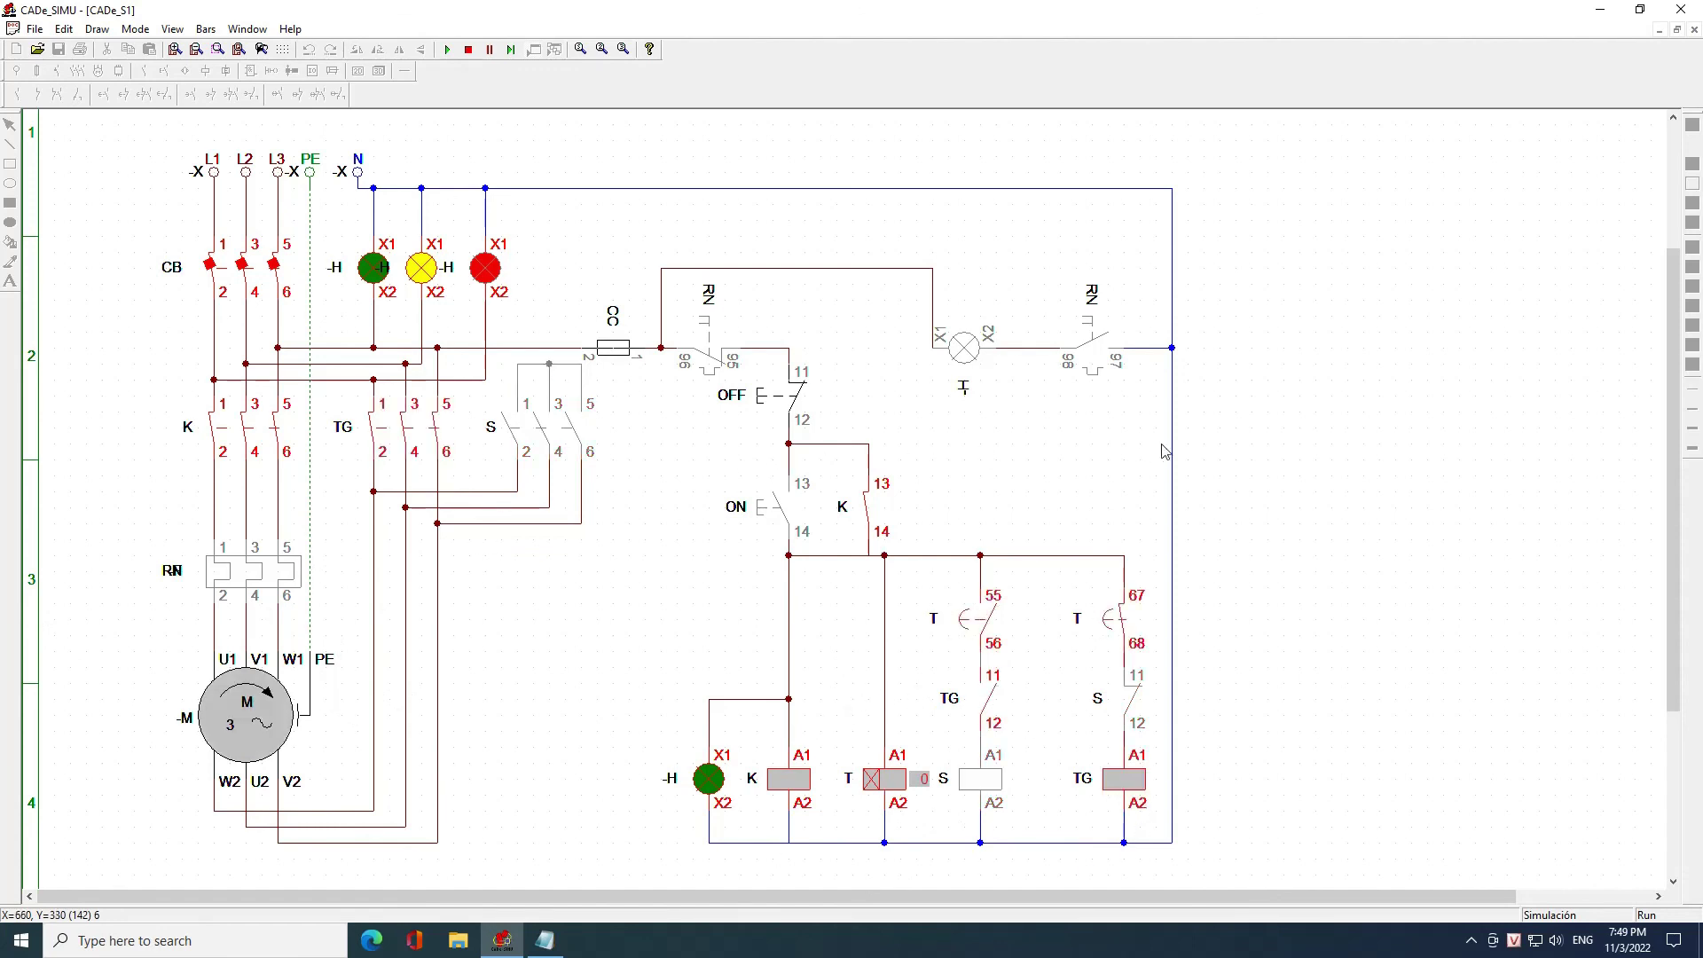
# Stop the motor with OFF, open breaker CB, end the simulation, and begin the thank-you line in Notepad
pyautogui.click(768, 408)
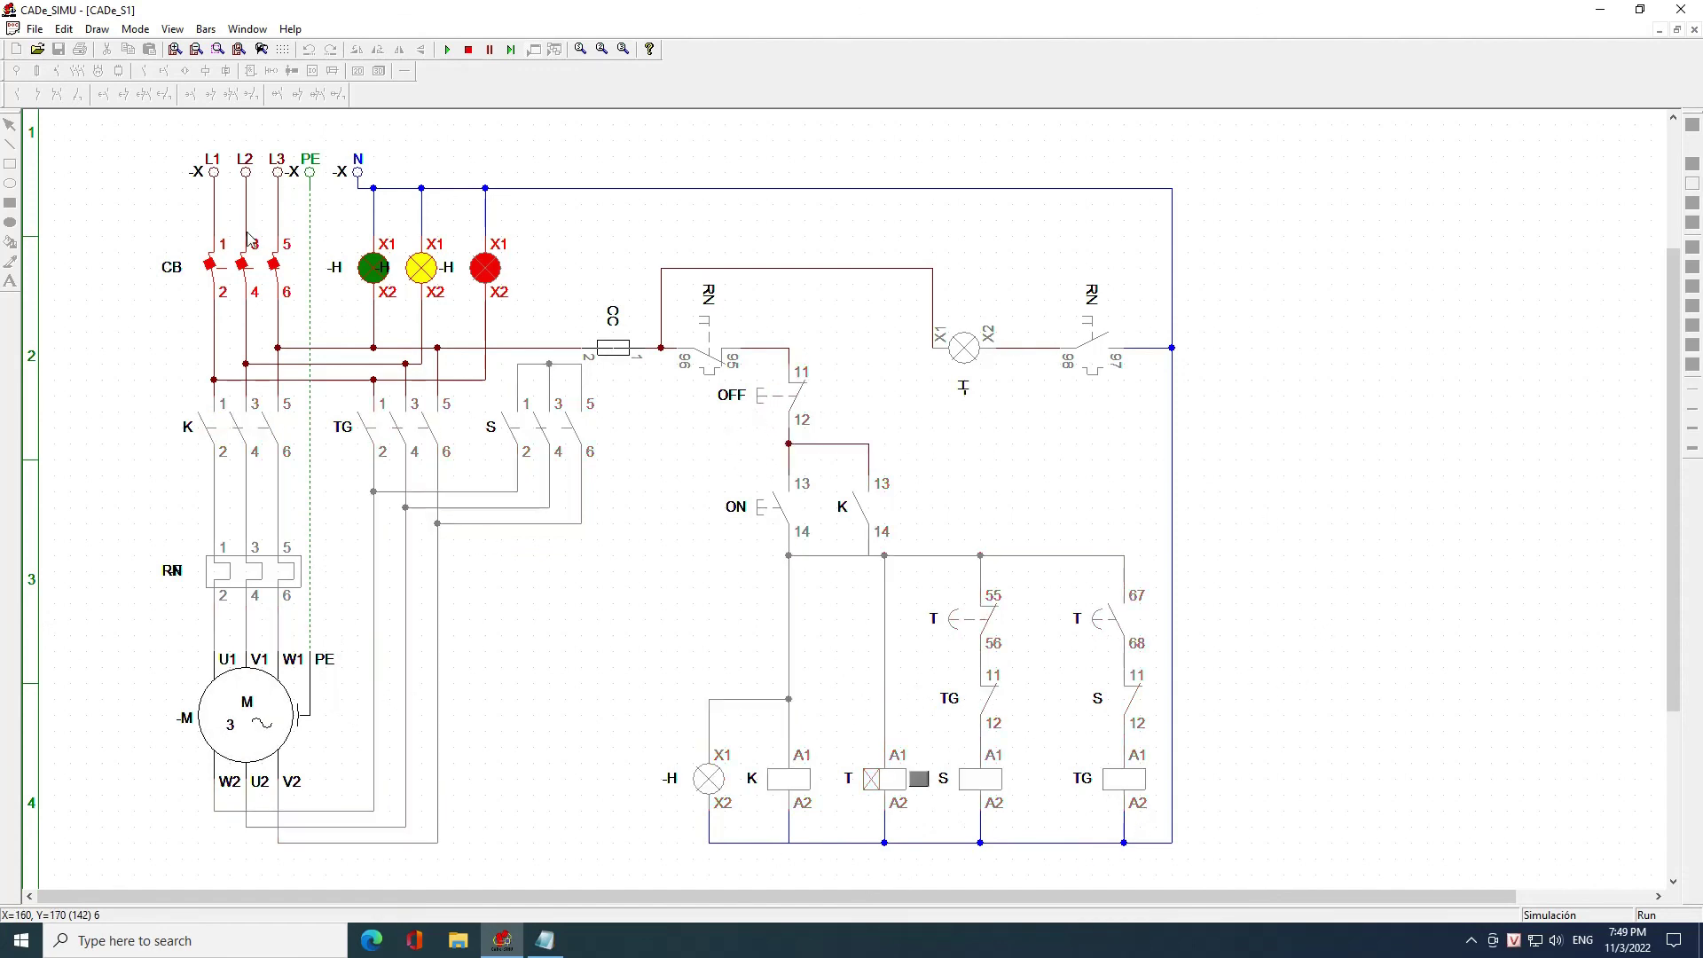
pyautogui.click(244, 262)
pyautogui.click(468, 50)
pyautogui.click(545, 940)
pyautogui.write('CẢM ƠN')
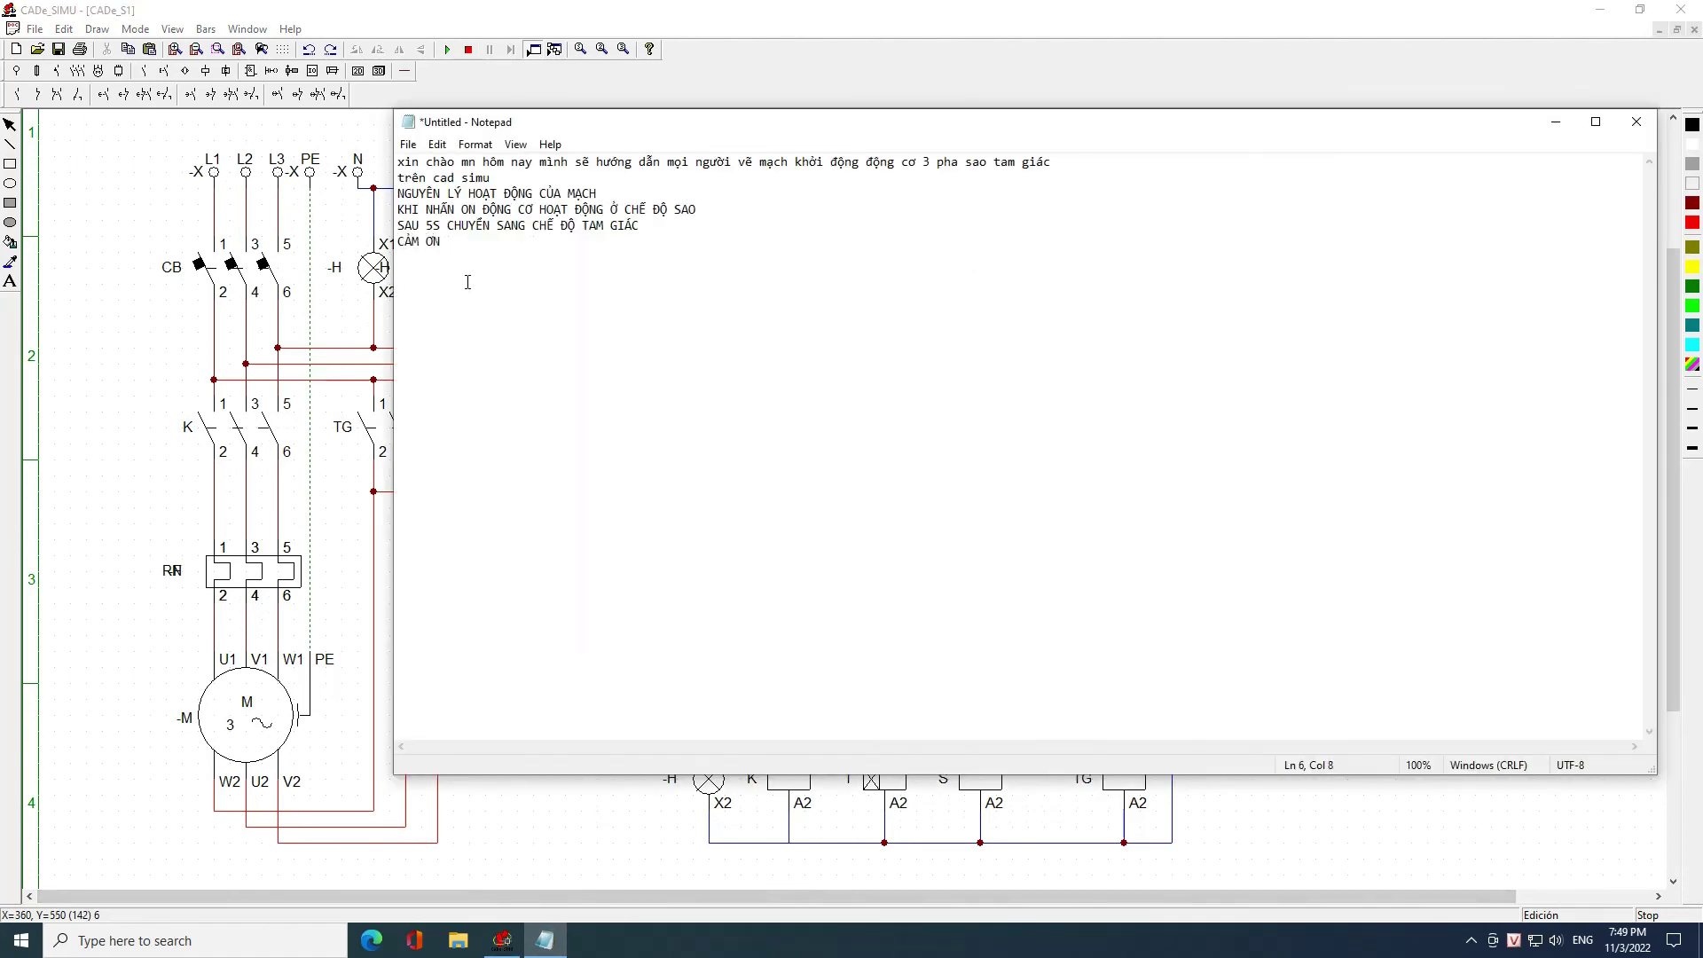
pyautogui.write('MN ĐA')
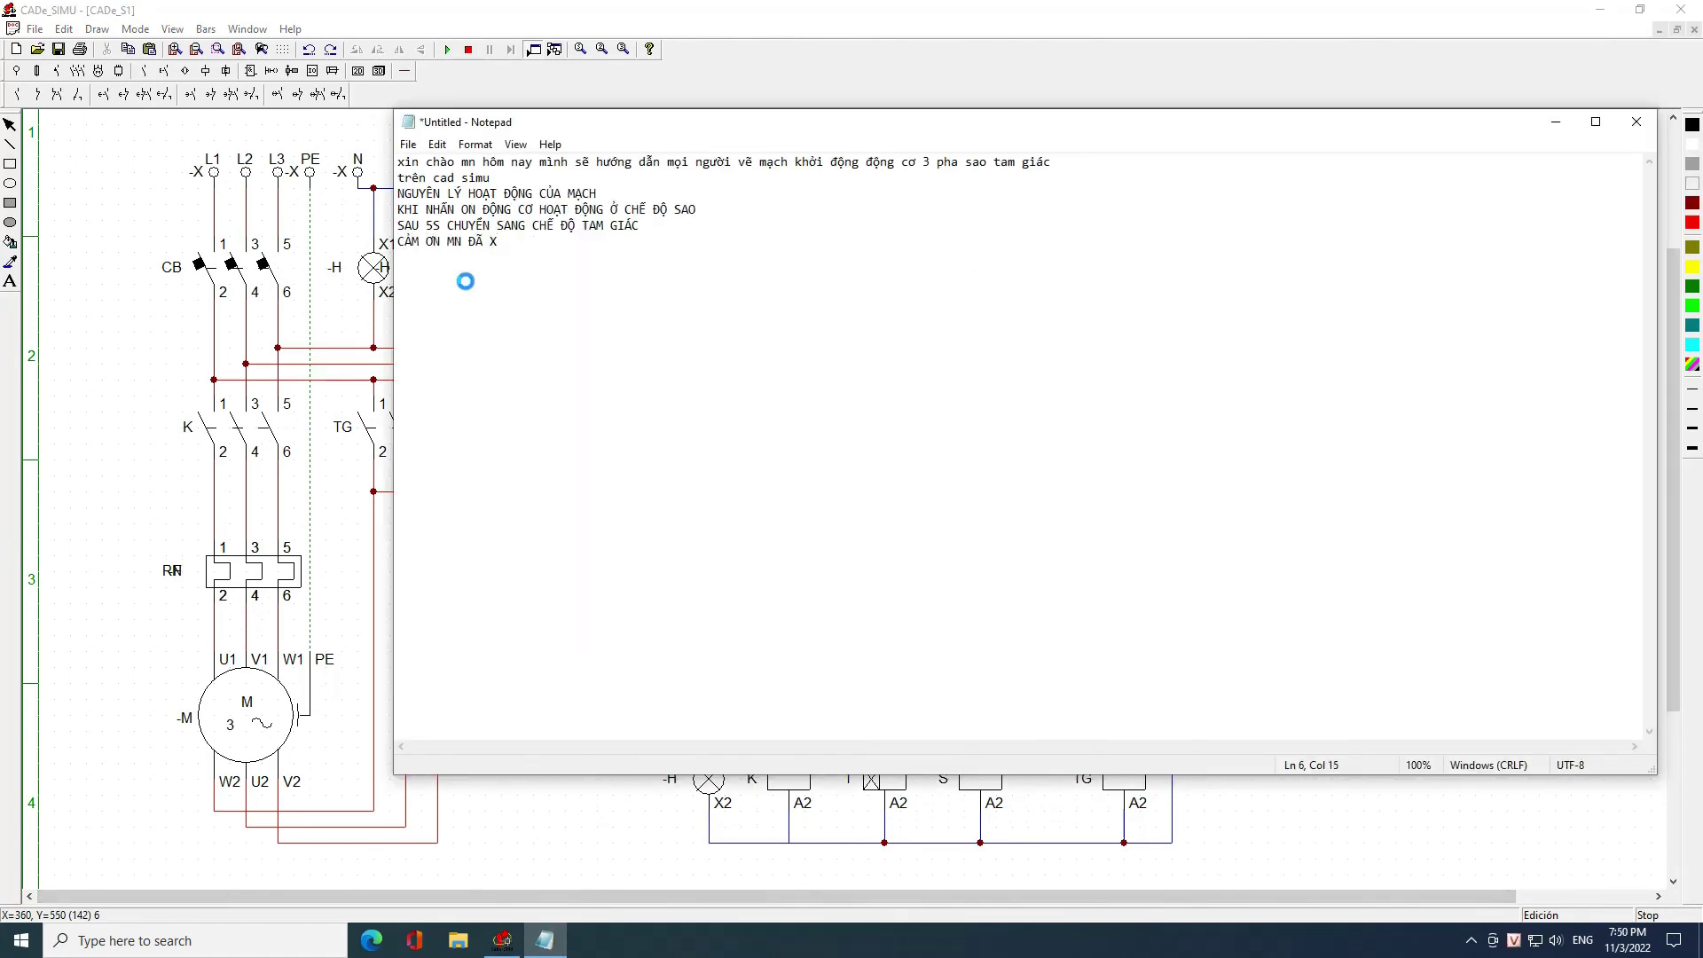